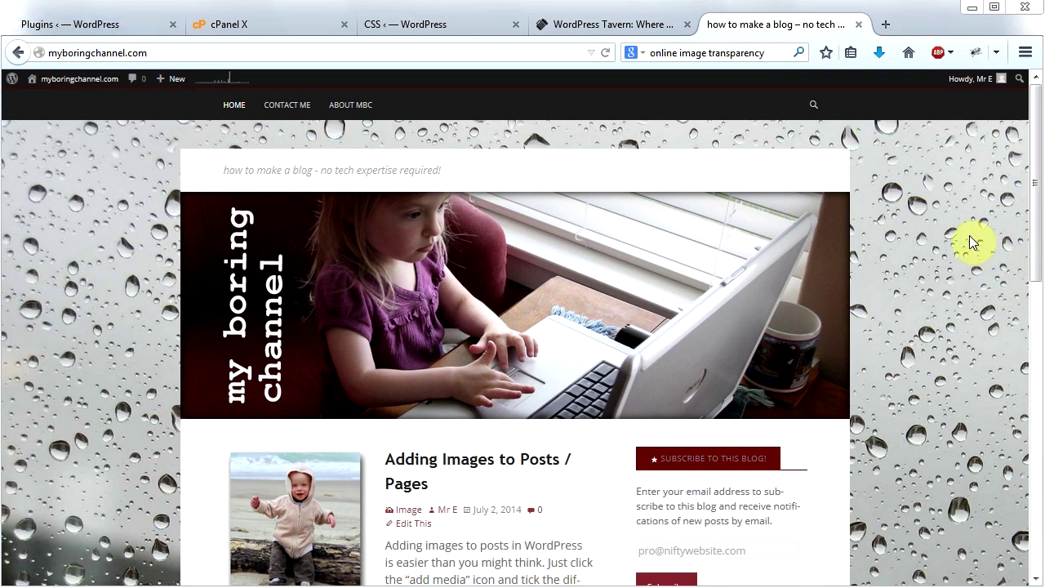
Read the blog's 'Making a Blog' and 'Adding Images to Posts / Pages' posts, then return home.
click(678, 178)
drag(1038, 255, 1034, 343)
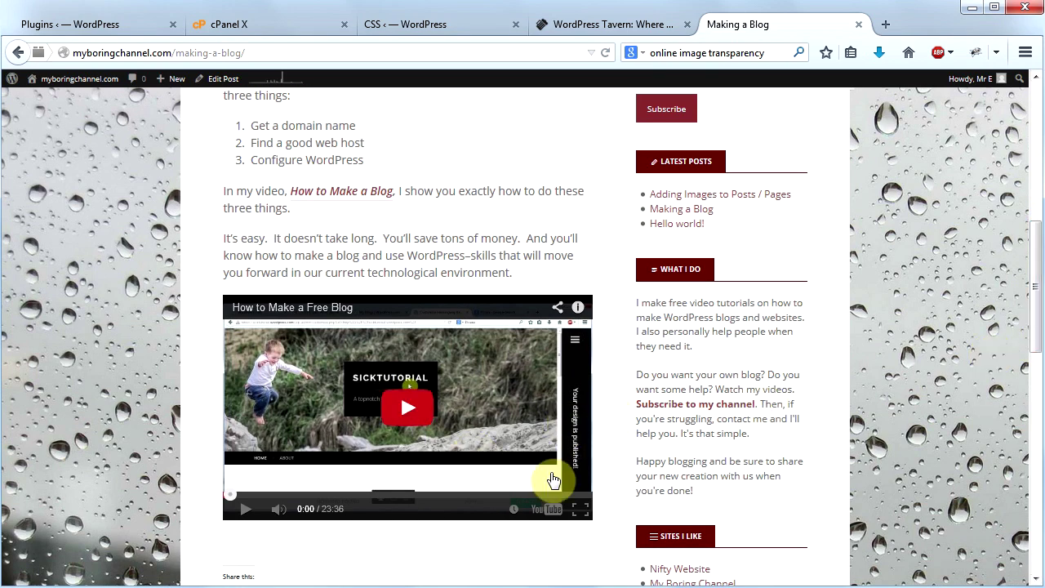
drag(1030, 308, 909, 210)
click(272, 156)
drag(1027, 139, 1022, 205)
scroll(1022, 205, up, 3)
click(236, 106)
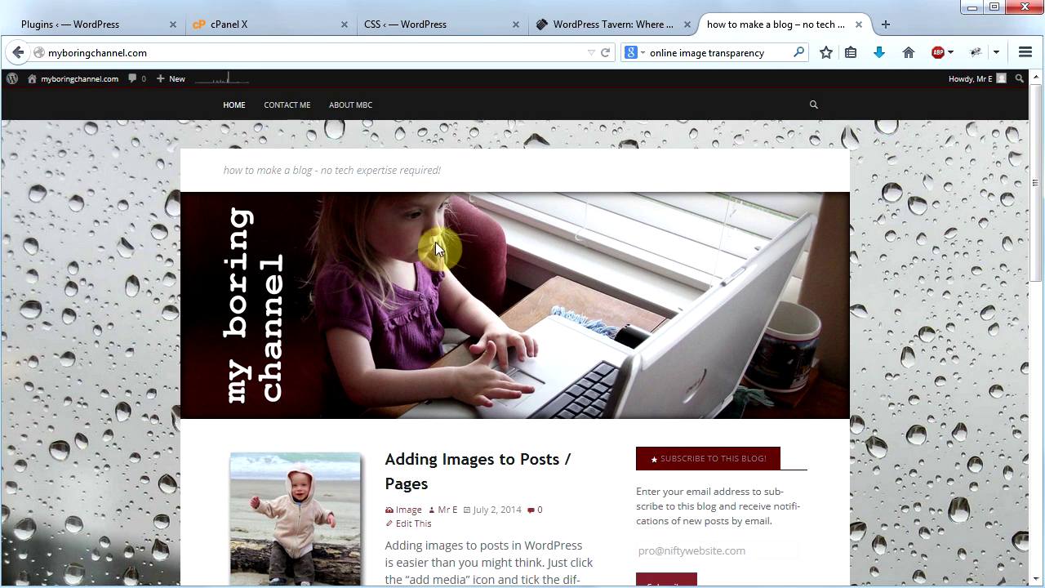
View the blog's Contact Me page and return to the home page.
drag(1029, 251, 1038, 397)
click(1033, 348)
drag(1032, 347, 1031, 470)
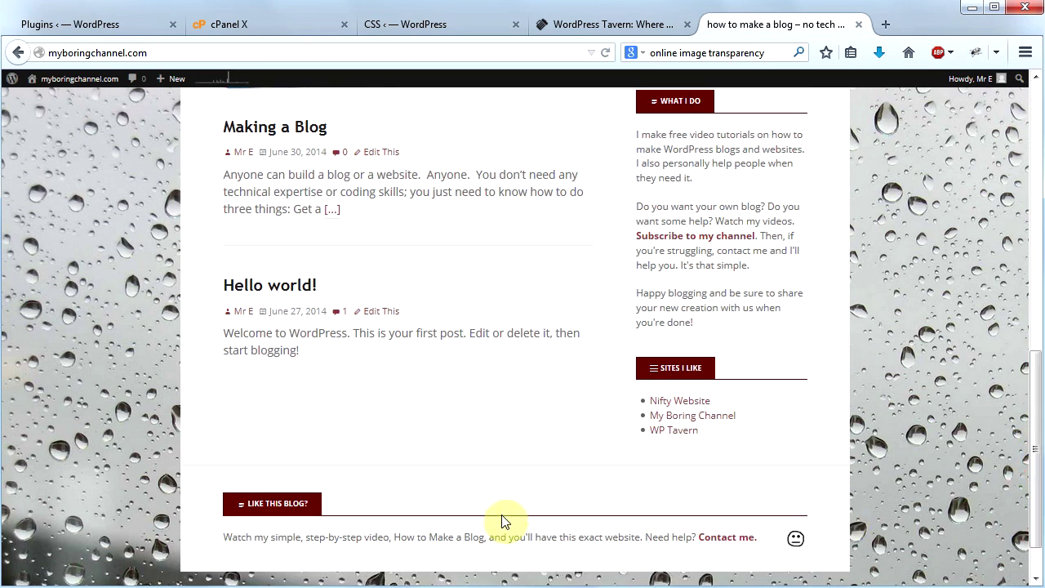
drag(1035, 453, 952, 236)
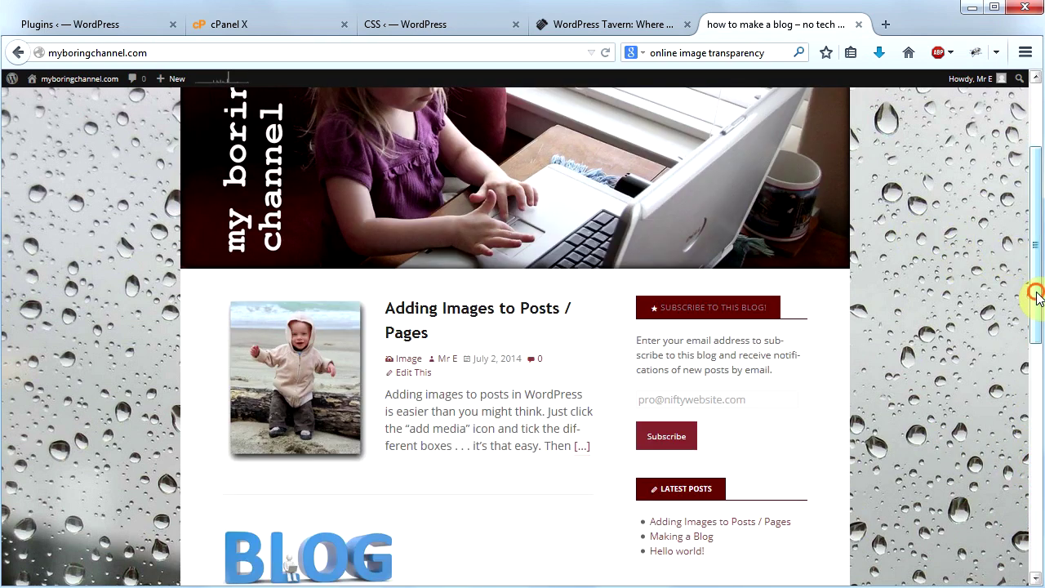
drag(1035, 292, 1008, 215)
click(284, 119)
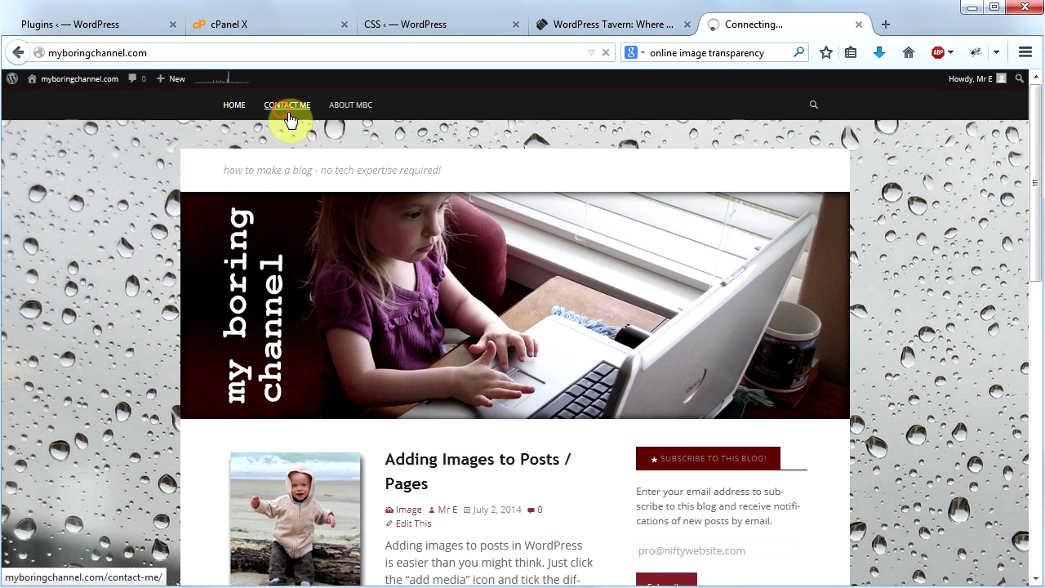
drag(1038, 189, 1034, 292)
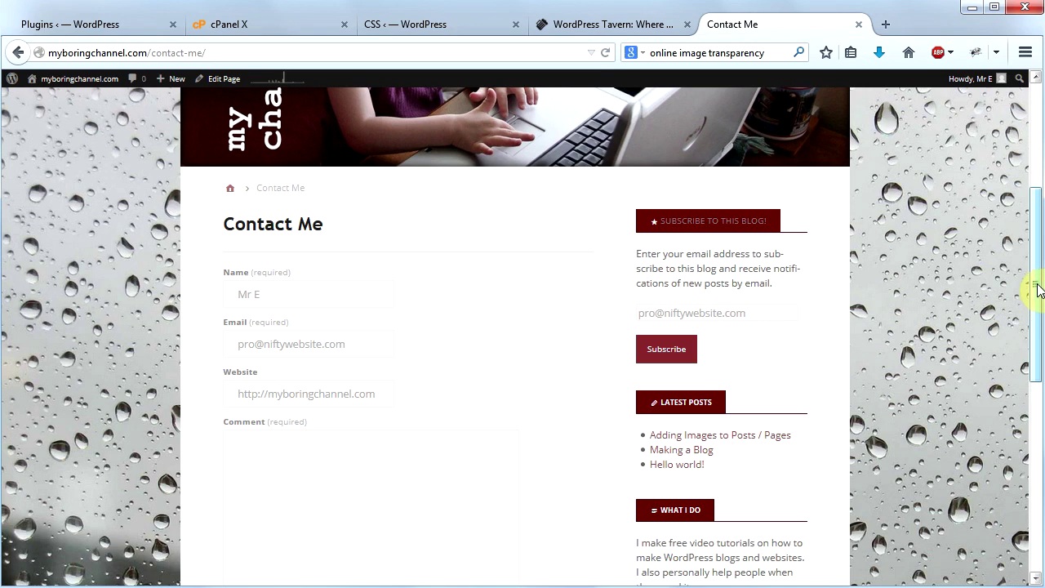
drag(1037, 288, 1020, 180)
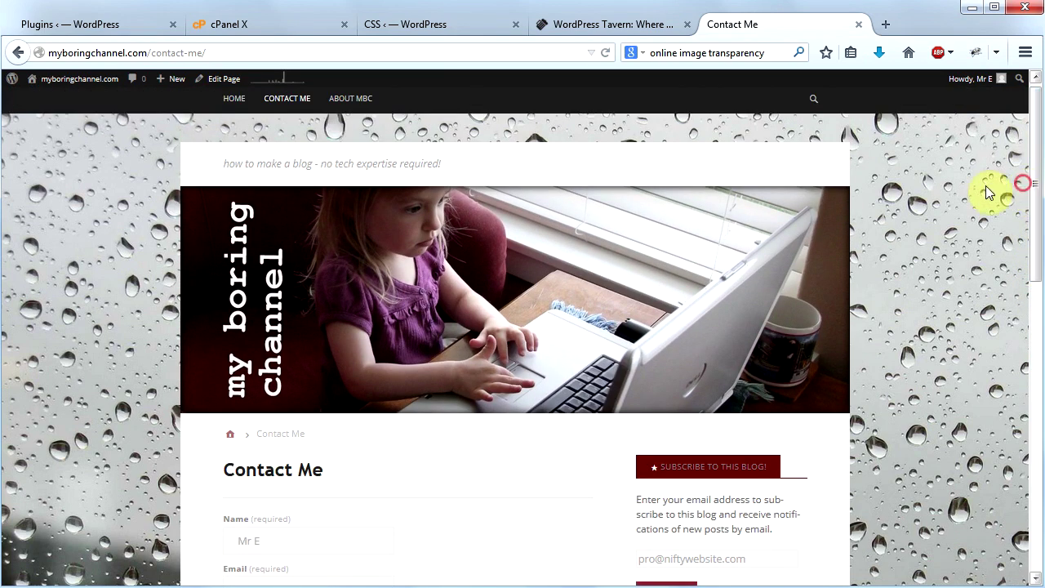
click(233, 115)
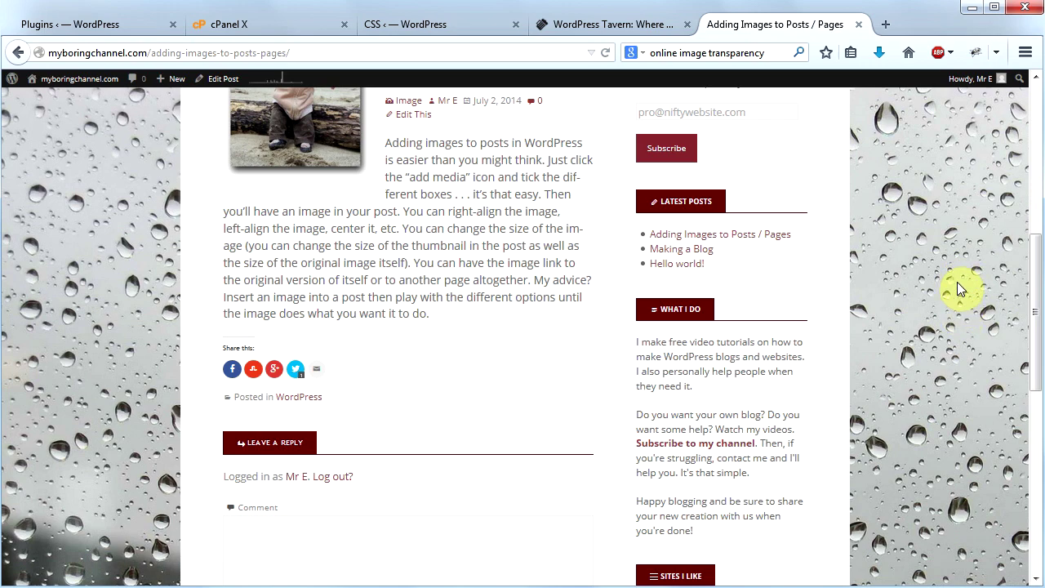
Preview the blog's mobile layout in a narrowed browser window, then restore full width.
drag(1033, 297, 1026, 152)
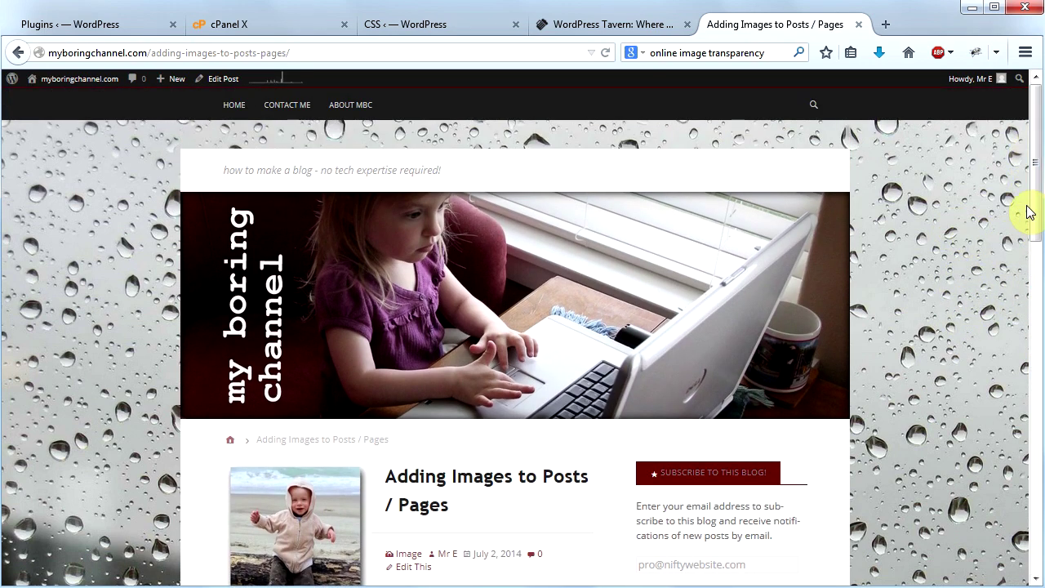
drag(1033, 196, 894, 517)
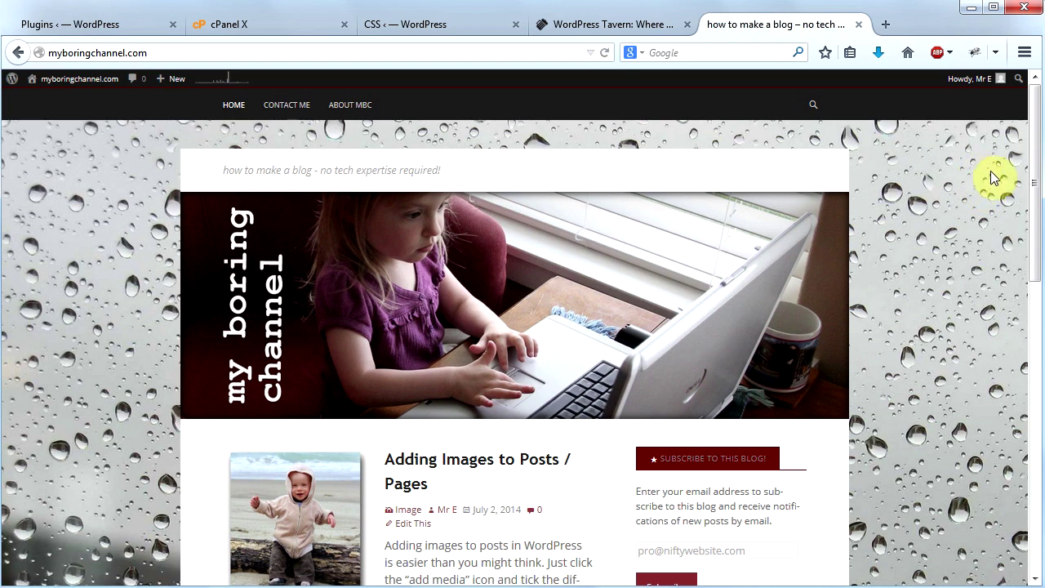
drag(1038, 188, 464, 185)
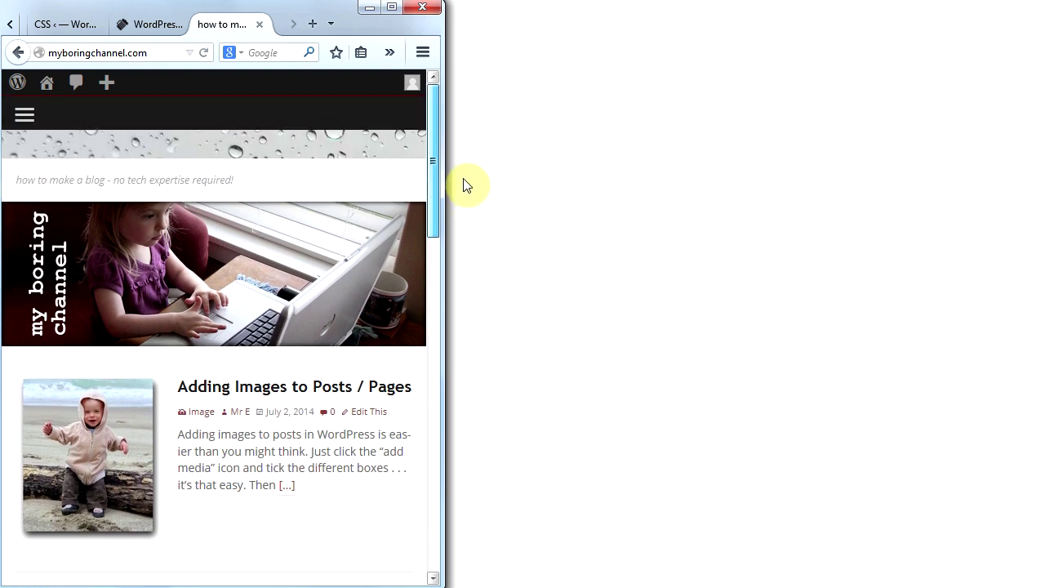
drag(444, 114, 1040, 167)
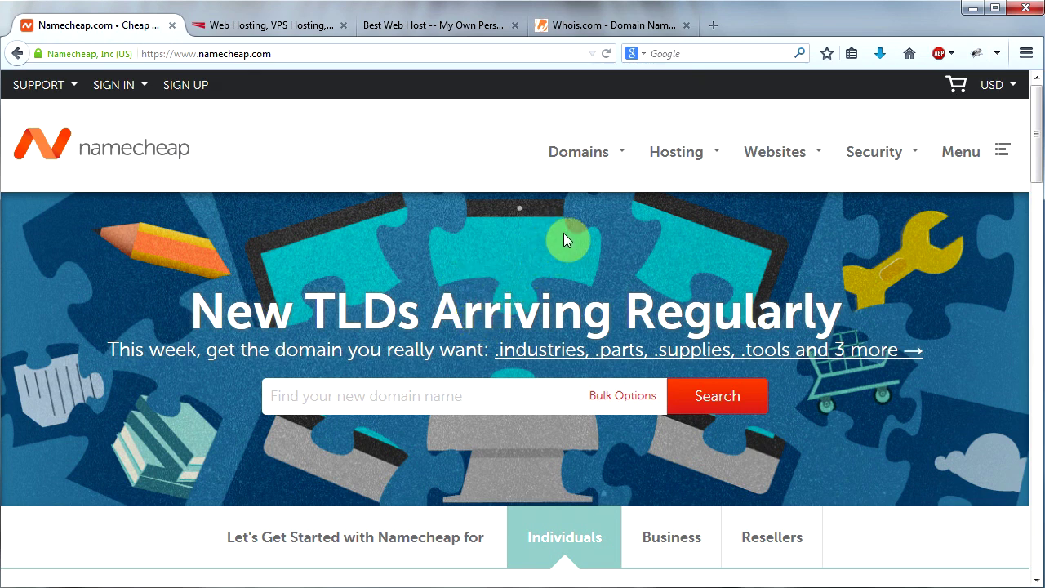
Run a Namecheap domain search for nba.com.
click(604, 28)
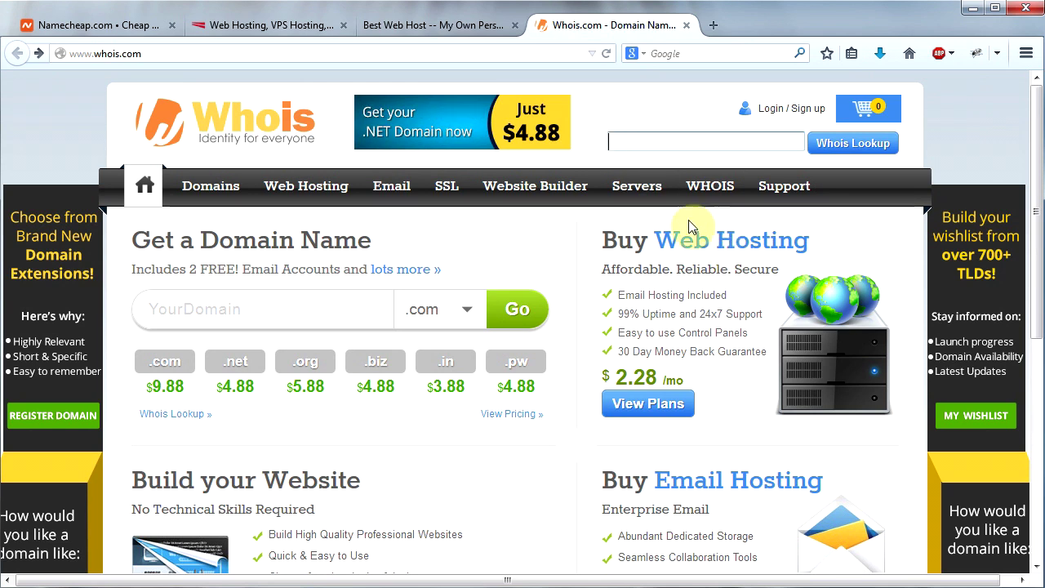
key(ctrl+Tab)
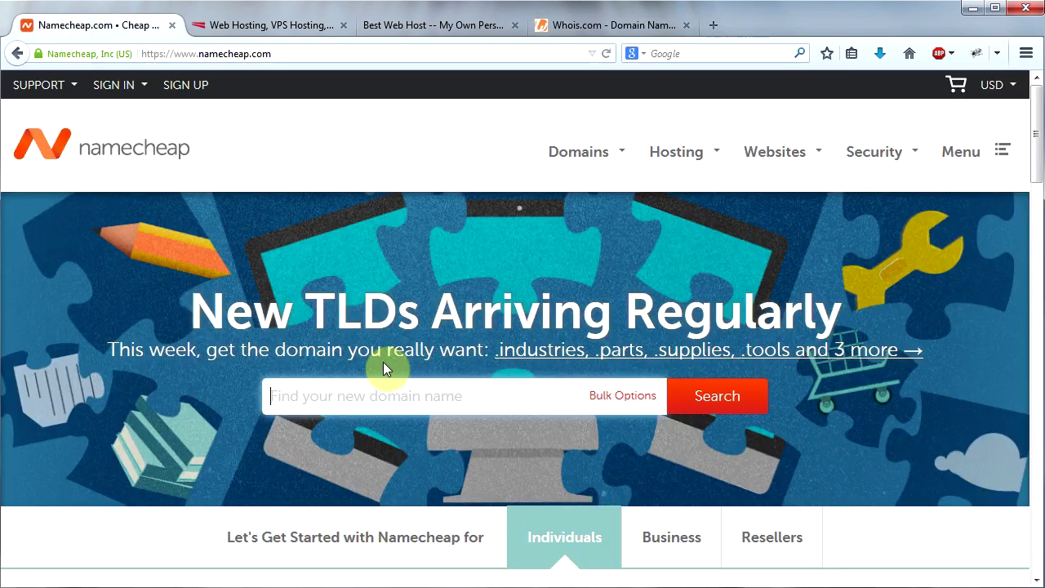
text(nba.com)
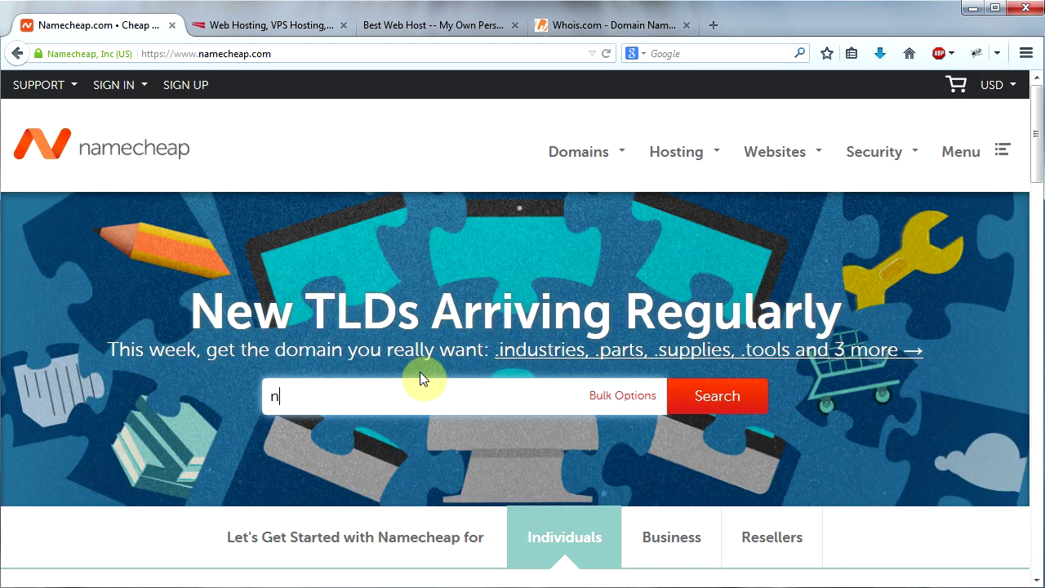
key(Return)
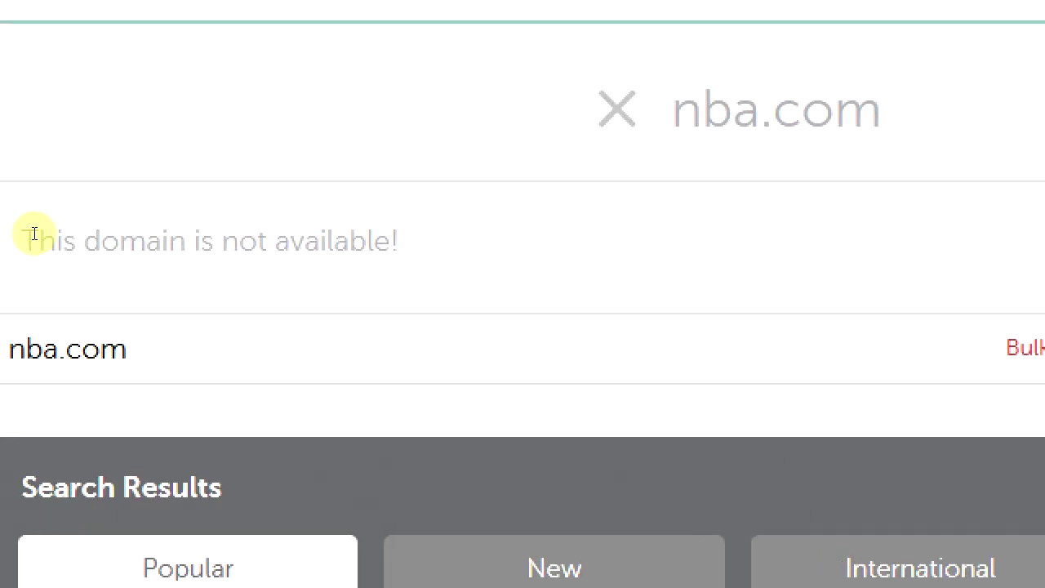
Search for myboringchannel.com, confirm it's available, and add it to the cart.
drag(319, 360, 0, 355)
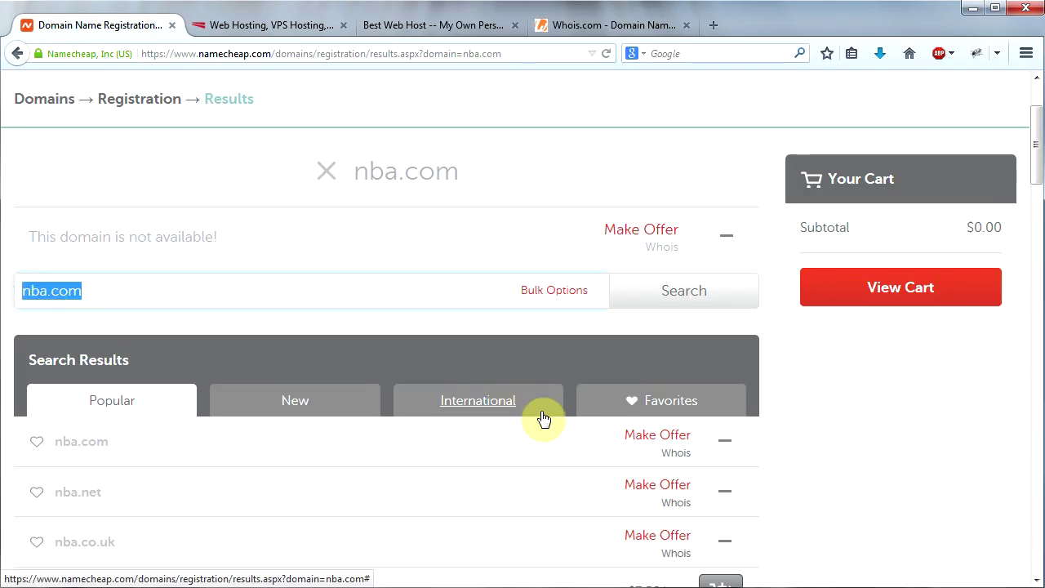
text(myboringchannel)
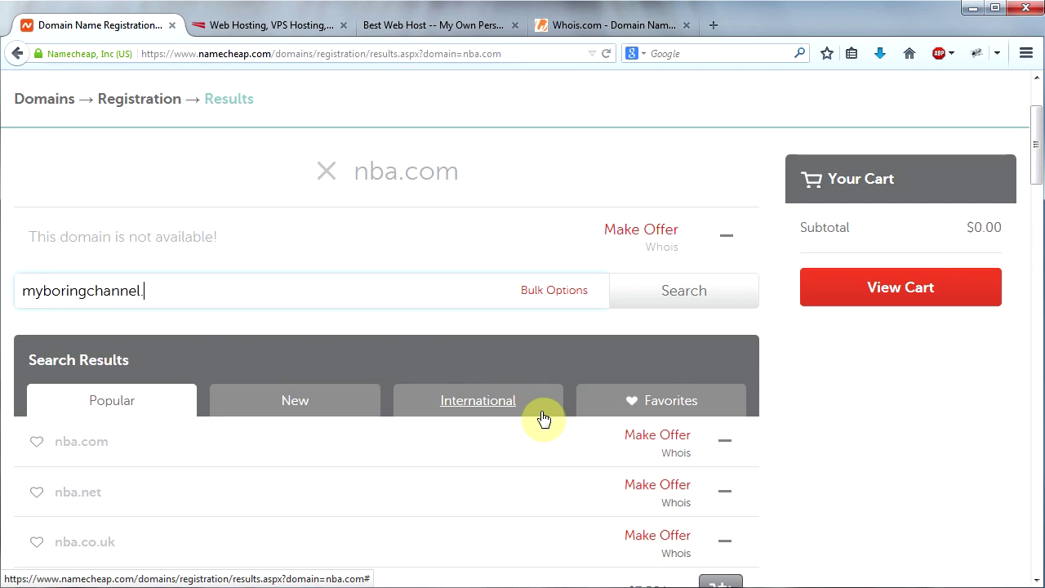
click(675, 292)
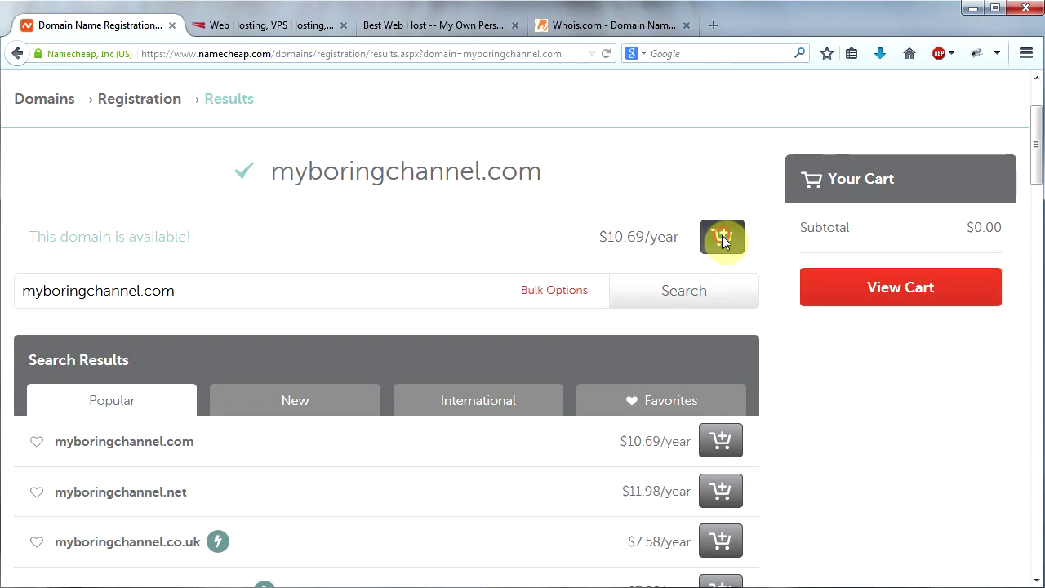
click(722, 237)
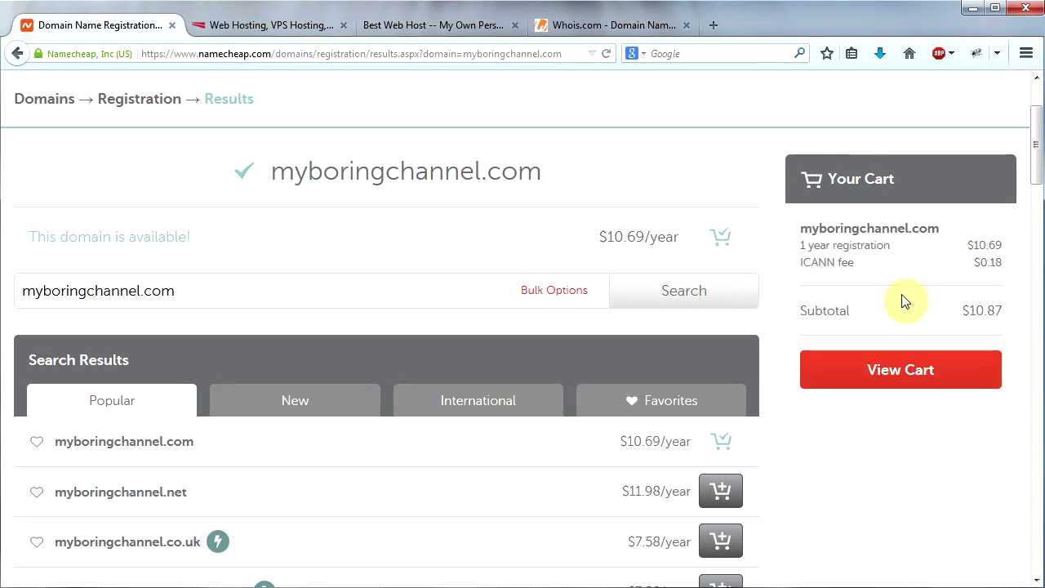
click(898, 372)
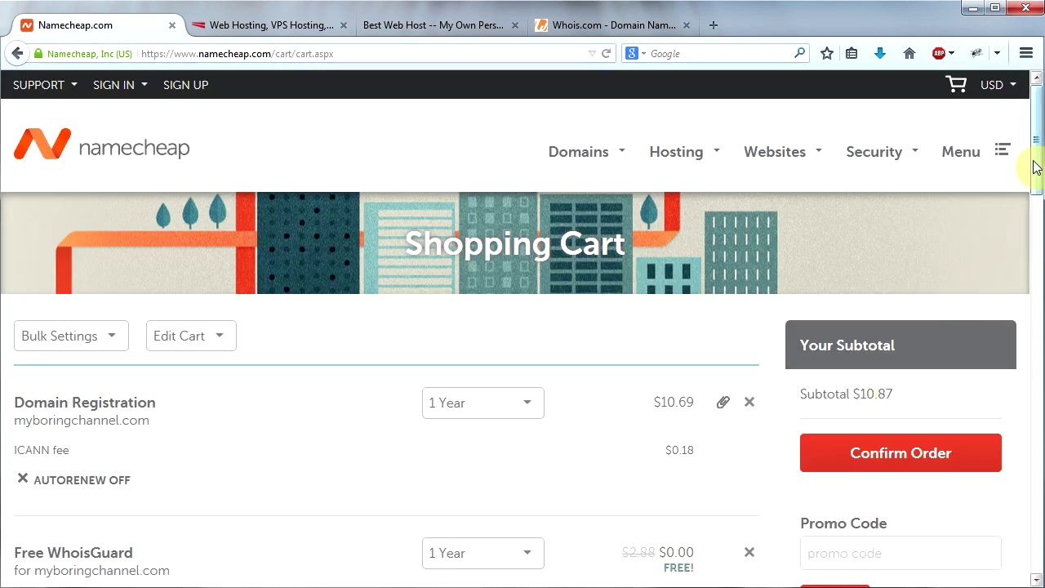
Leave myboringchannel.com's registration length at 1 Year and confirm the order.
drag(1035, 164, 1040, 222)
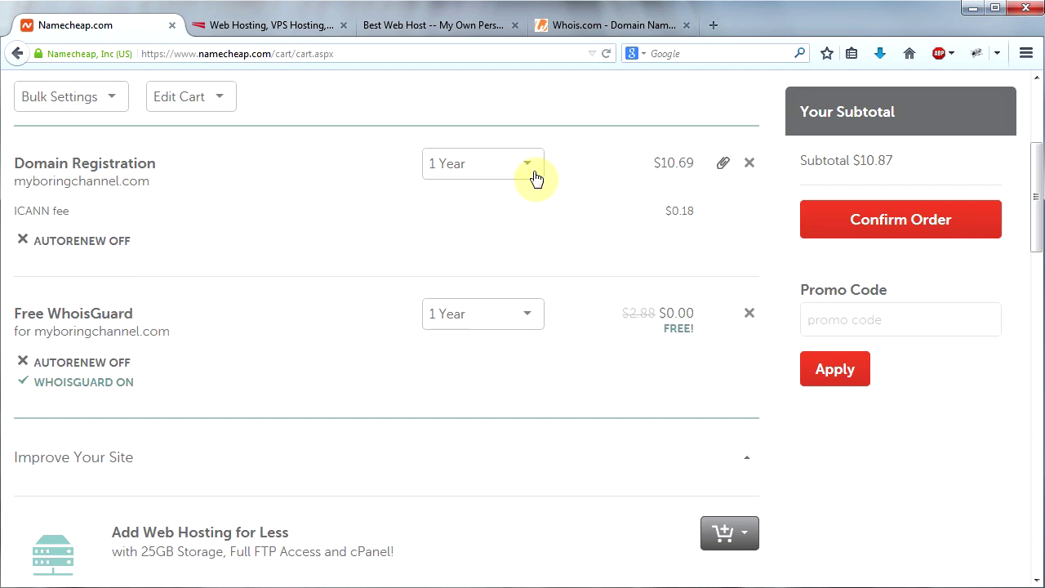
click(527, 165)
click(535, 307)
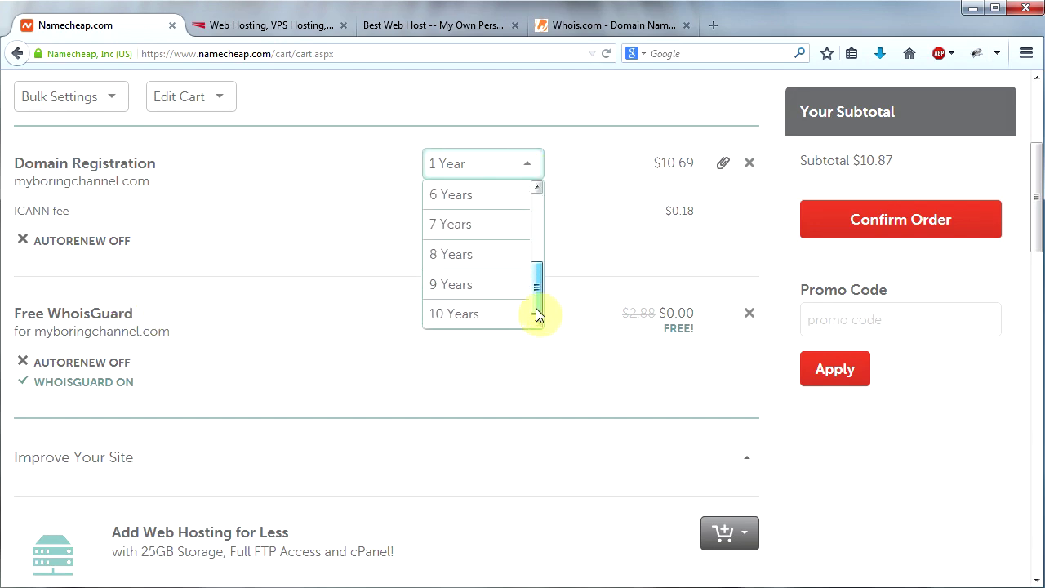
click(563, 245)
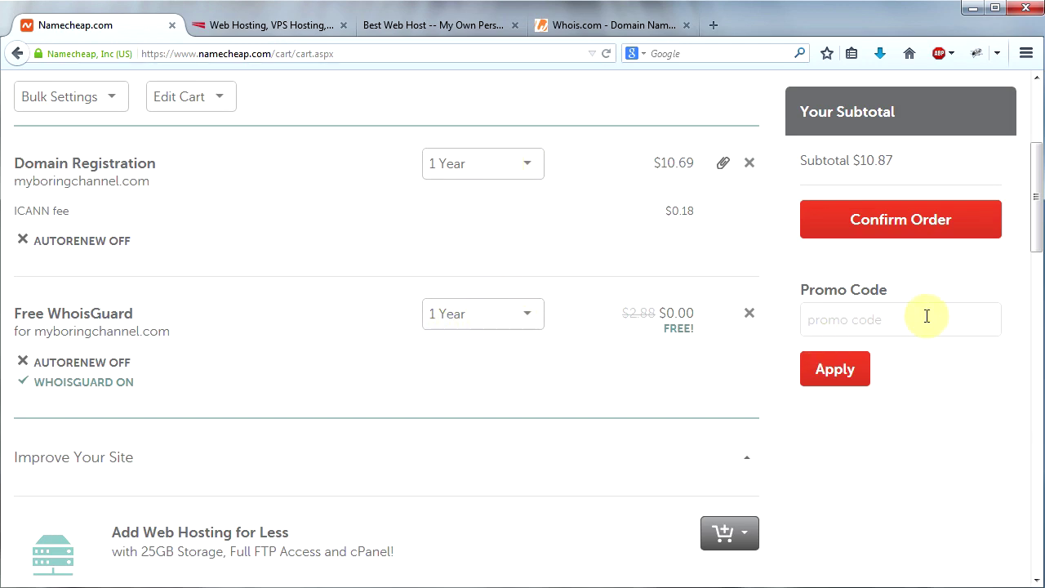
click(902, 227)
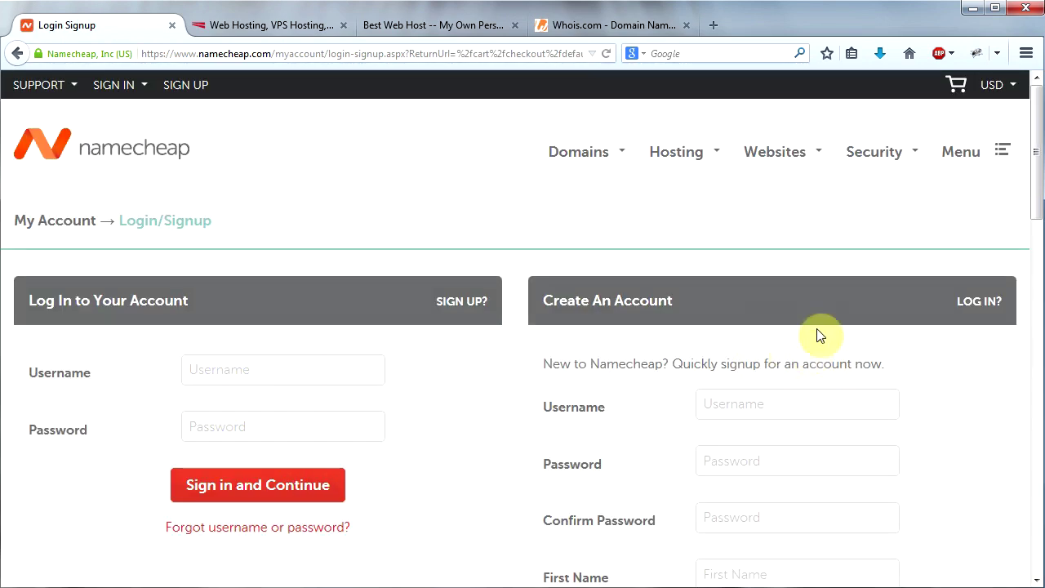
Complete the Create An Account form with the newsletter unticked and create the account.
drag(1032, 202, 1032, 260)
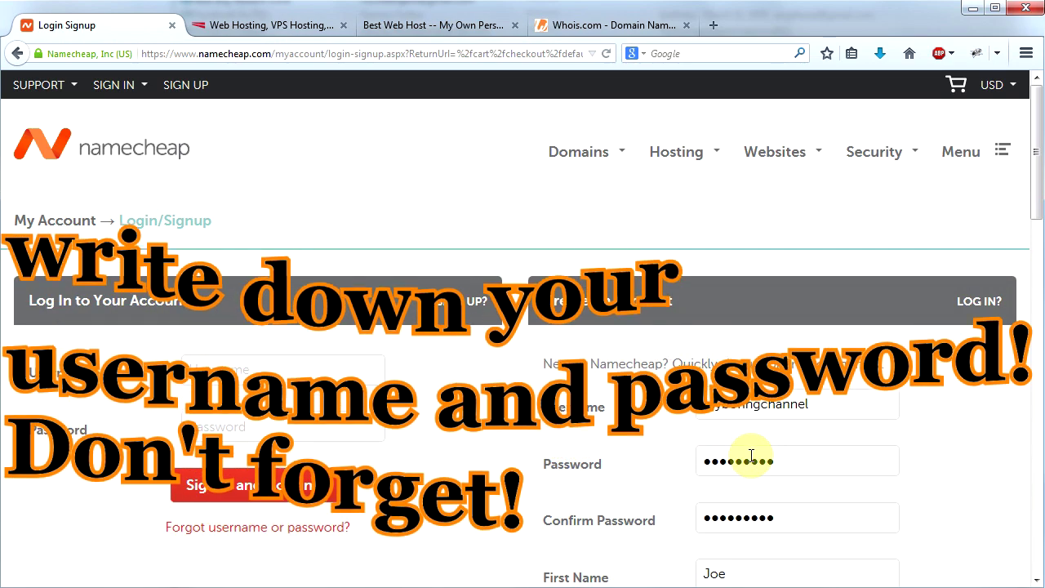
drag(1037, 204, 1041, 256)
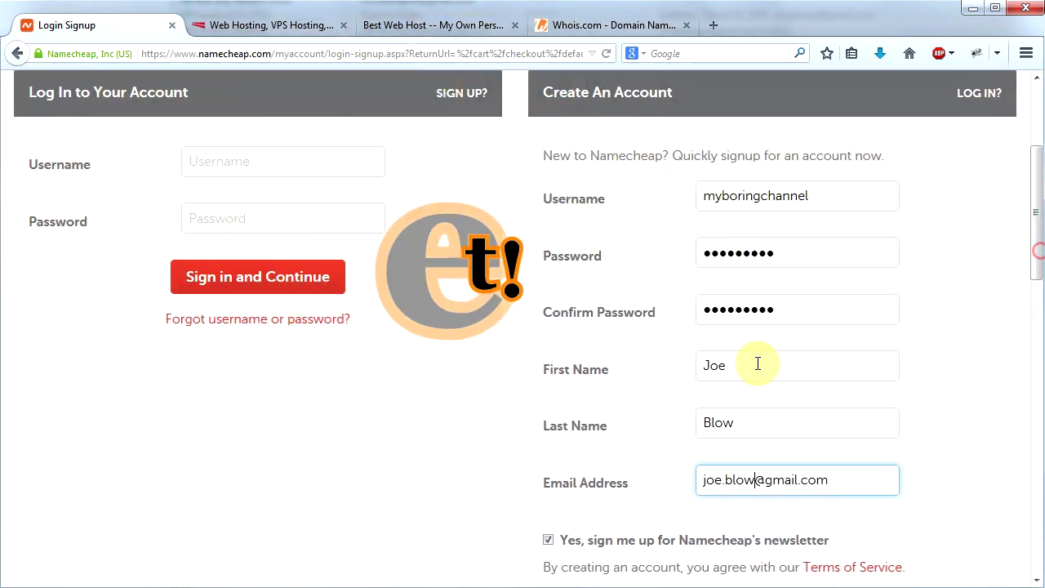
scroll(1029, 205, down, 3)
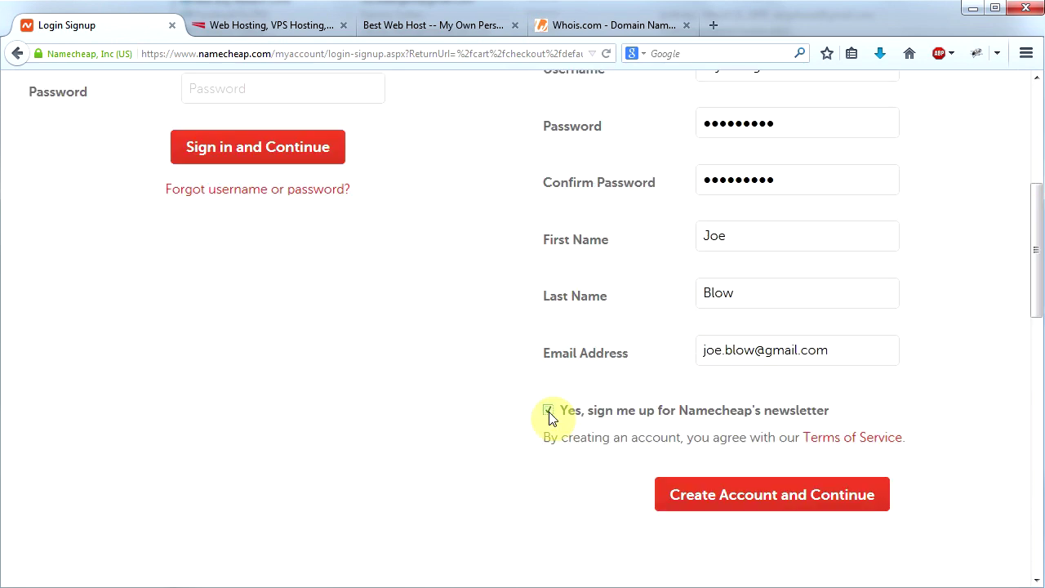
click(548, 410)
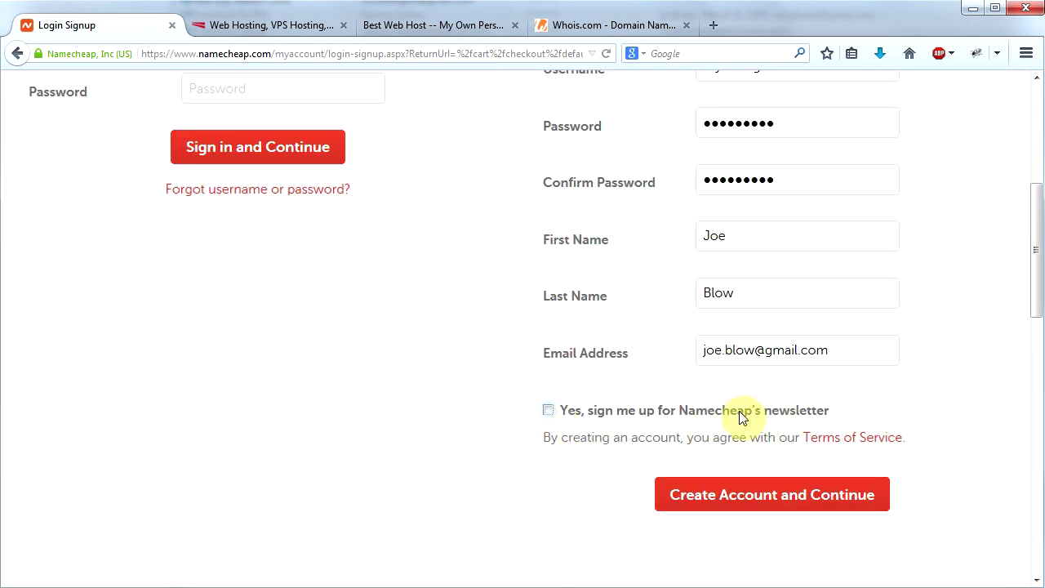
click(764, 498)
drag(1038, 145, 1037, 404)
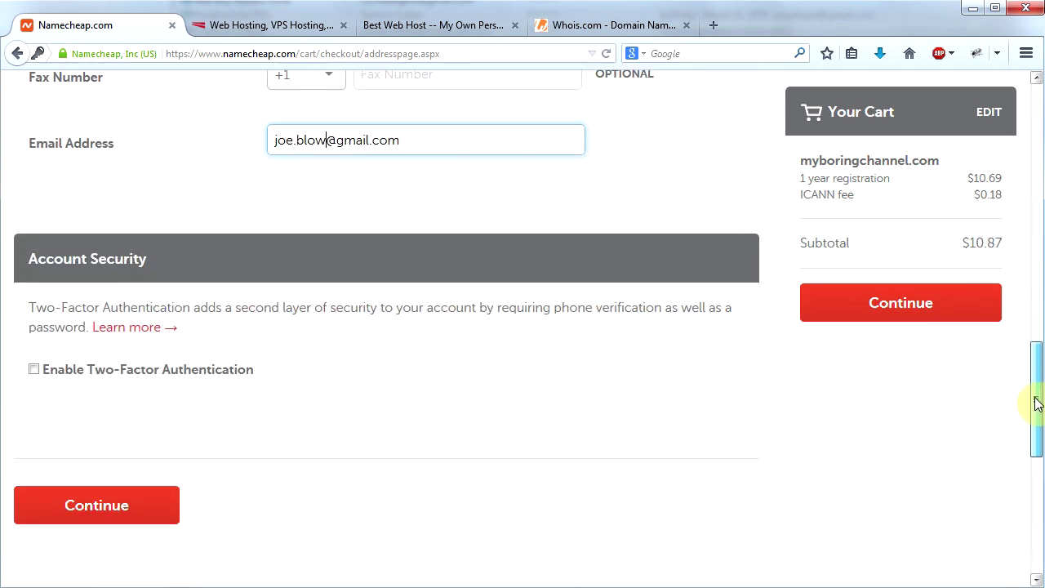
Continue past the contact information step to billing and scroll to Renewal Settings.
click(104, 511)
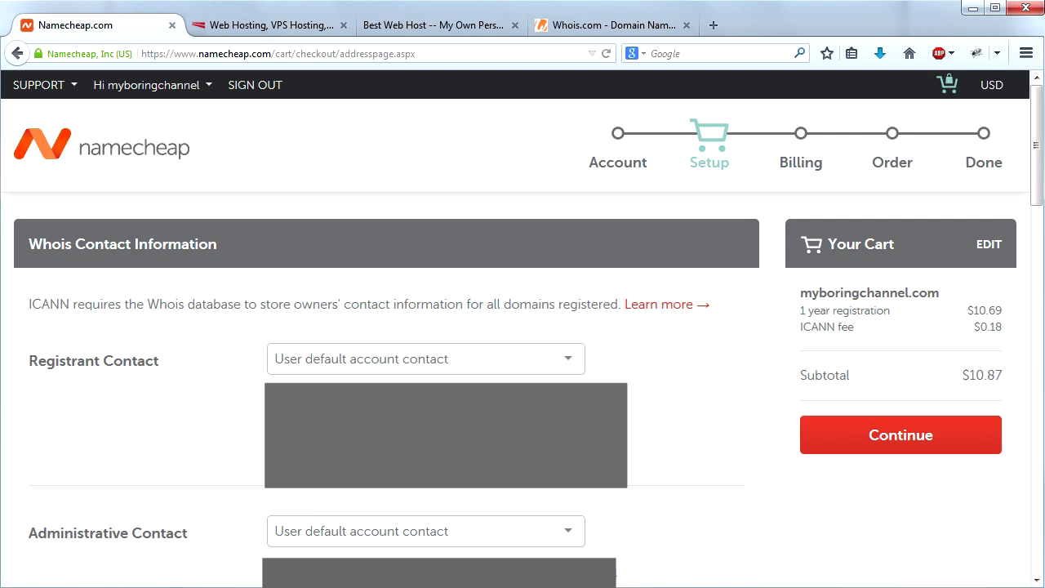
click(912, 444)
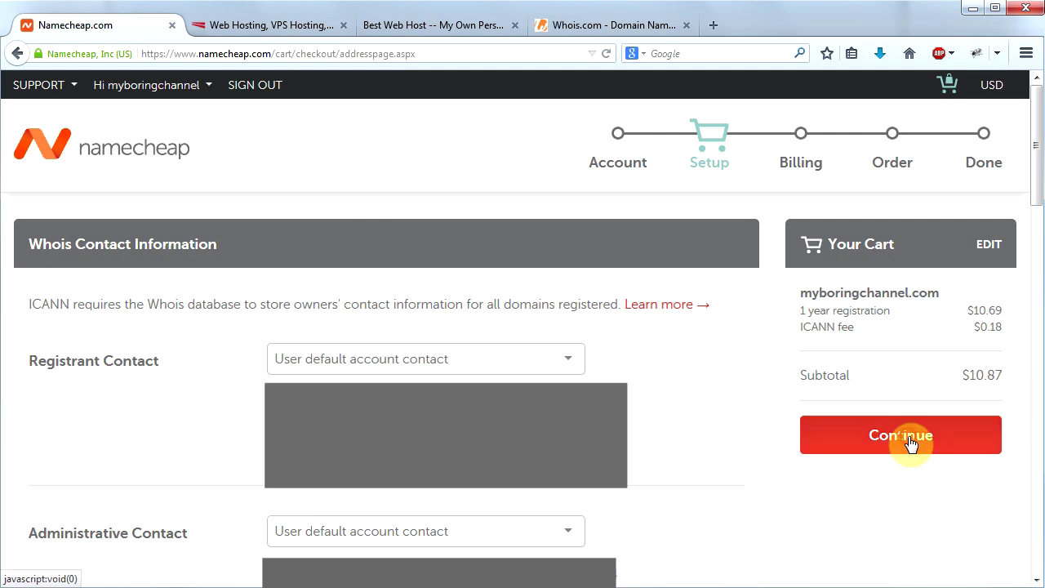
click(1037, 162)
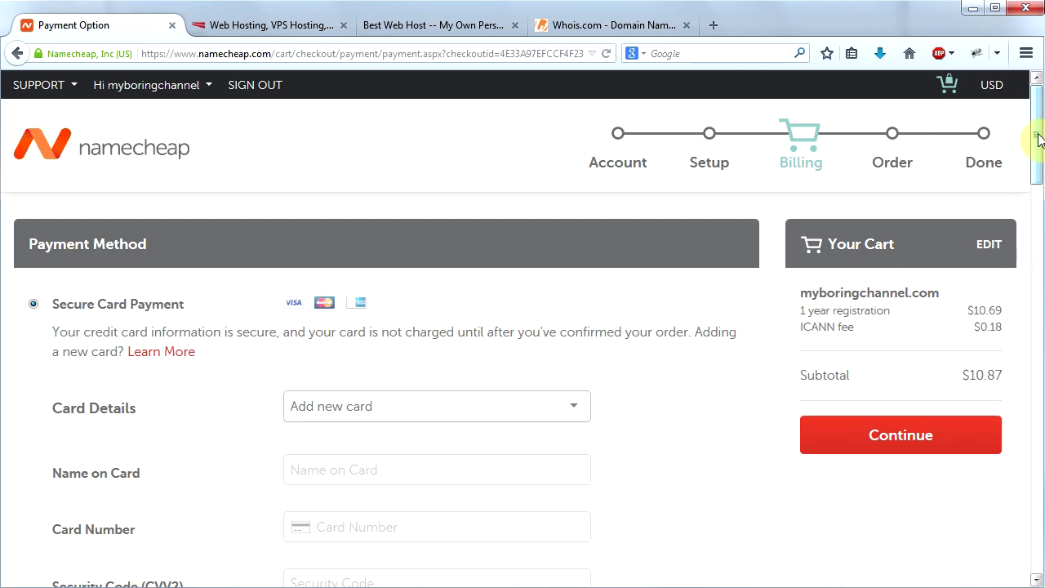
drag(1038, 138, 1038, 418)
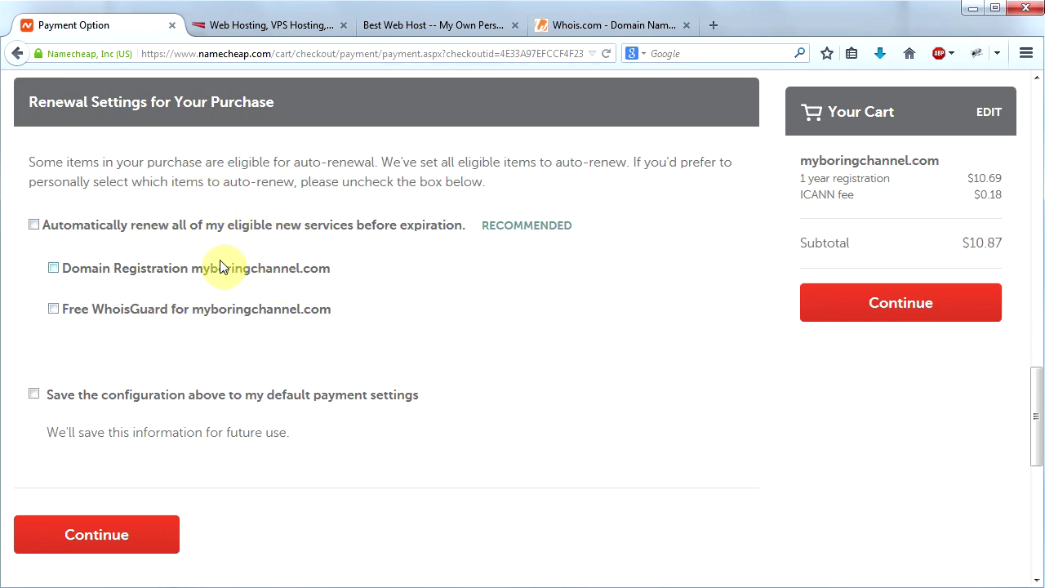
Leave auto-renewal switched off and proceed to the order review.
click(34, 226)
click(34, 226)
click(899, 309)
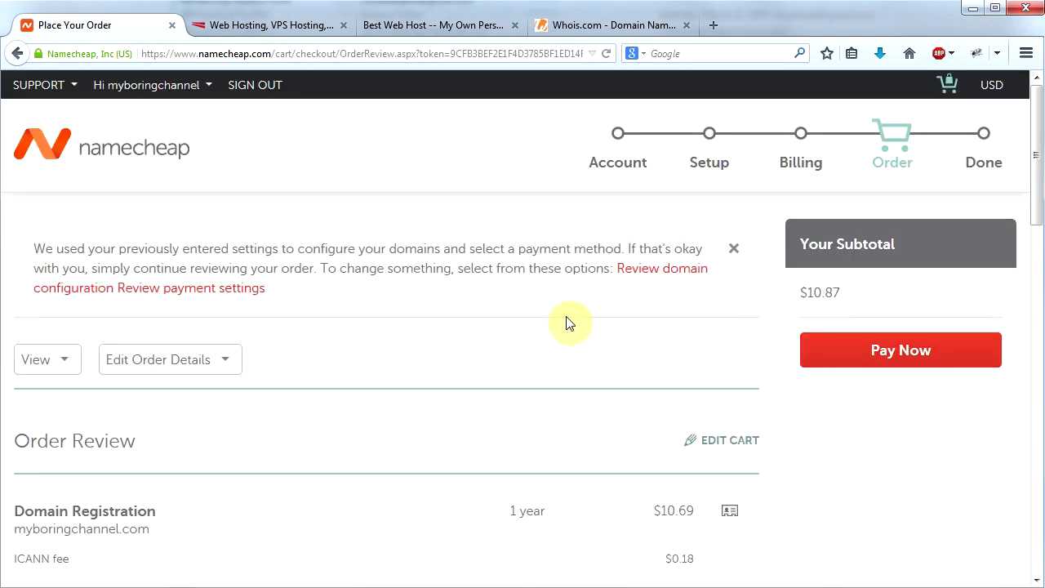
Pay for the domain order and submit five-star ratings for all three survey questions.
click(909, 353)
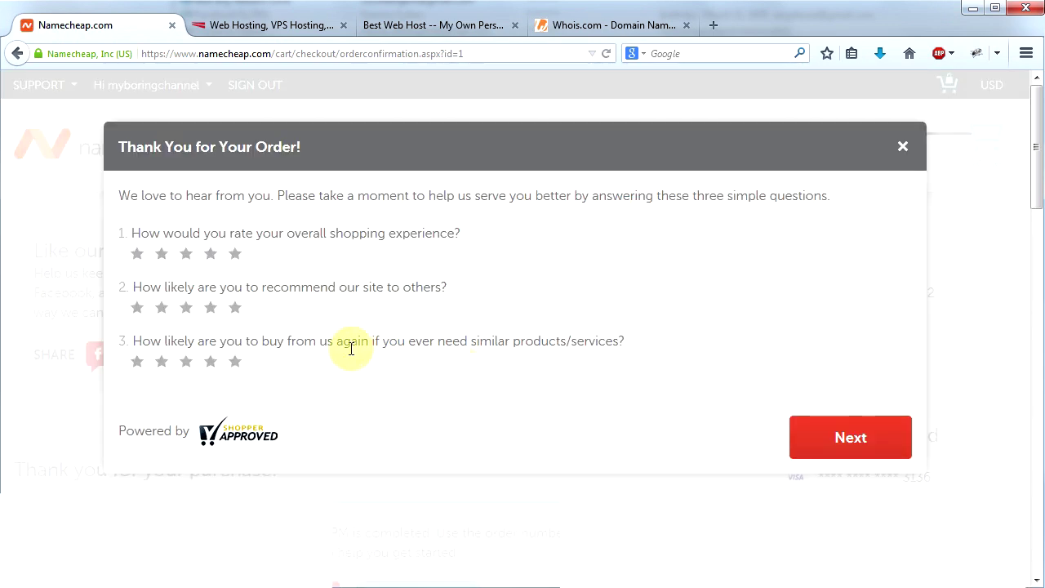
click(235, 254)
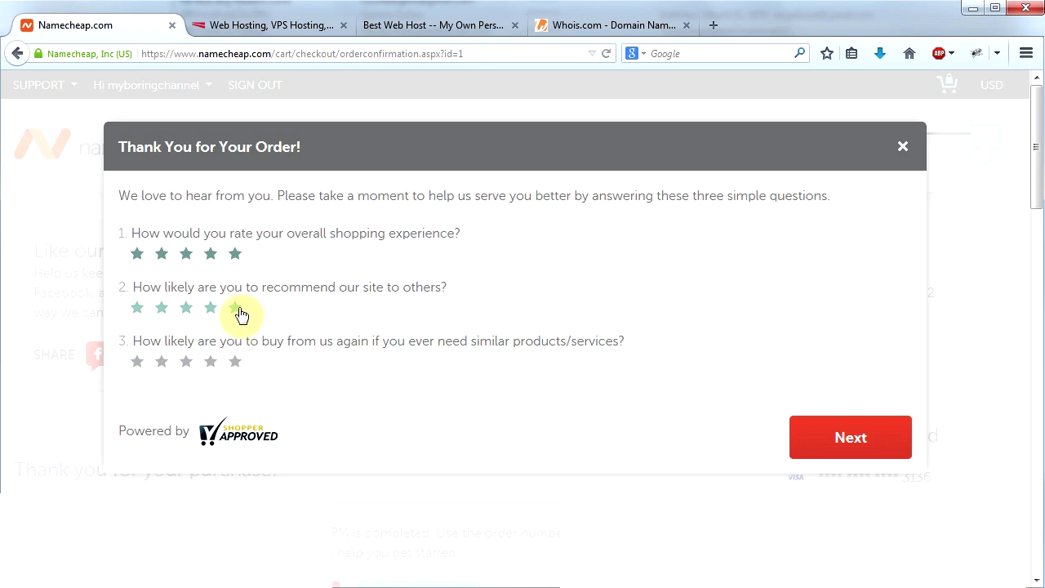
click(236, 309)
click(235, 362)
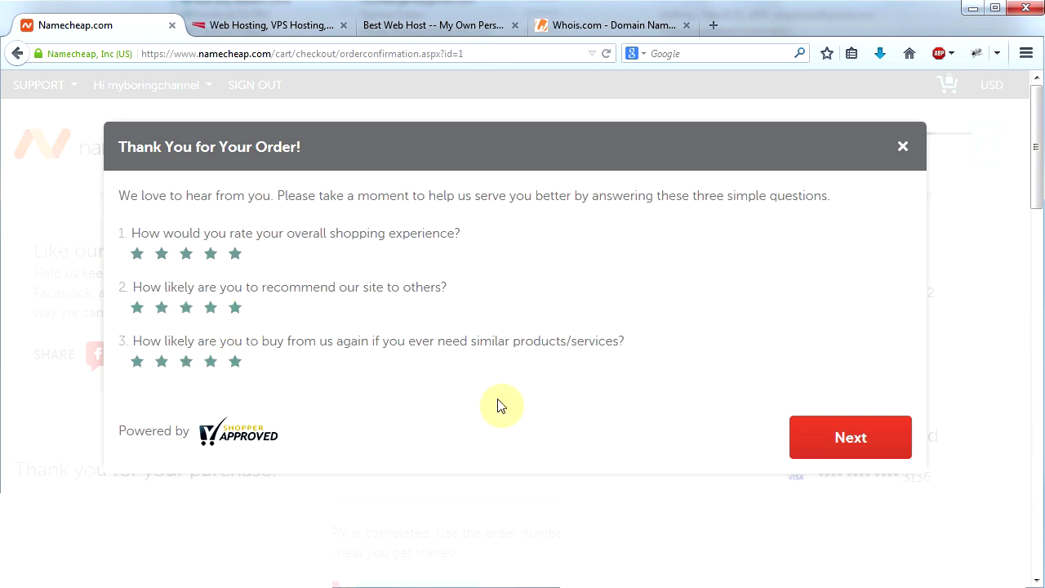
click(845, 446)
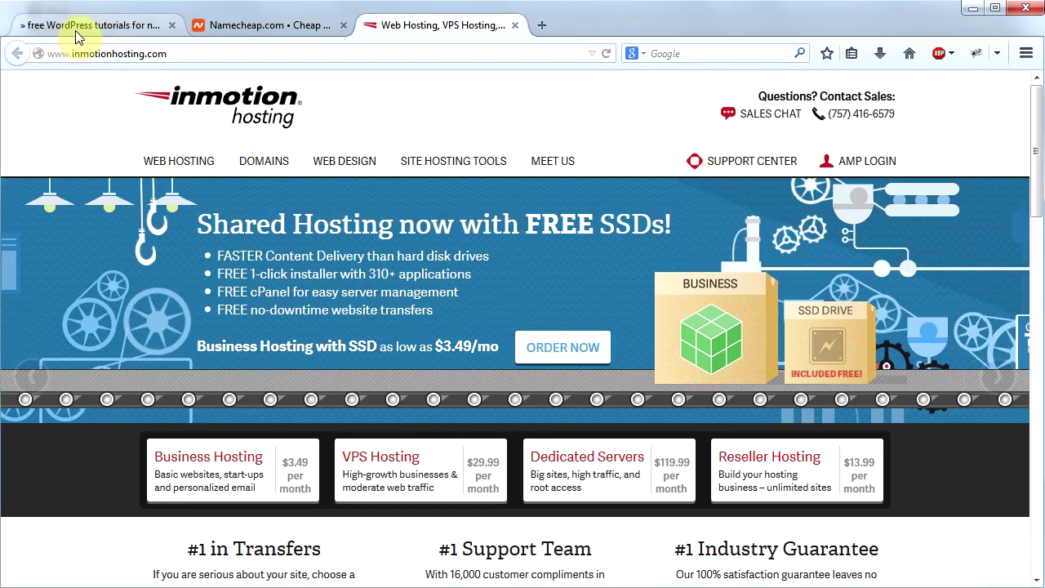
From the blog's Best Web Host page, follow the 'Over 50% off!' InMotion promotion link.
click(76, 25)
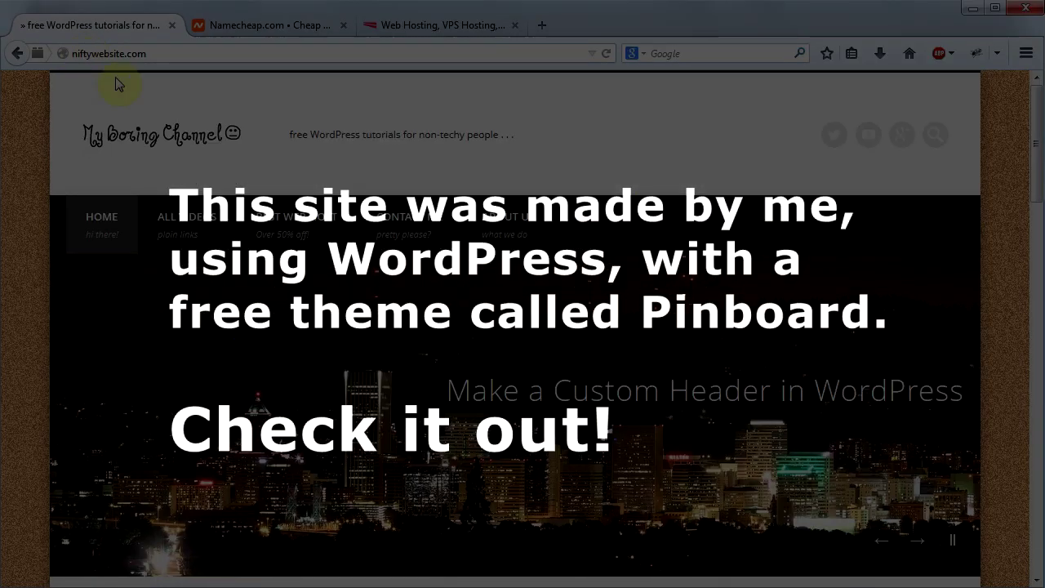
click(299, 239)
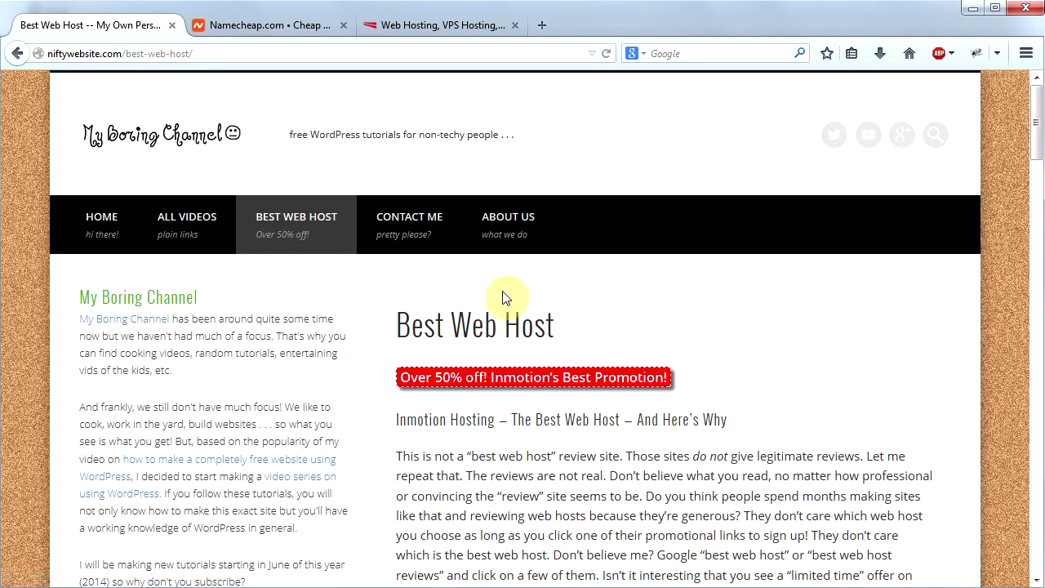
click(520, 380)
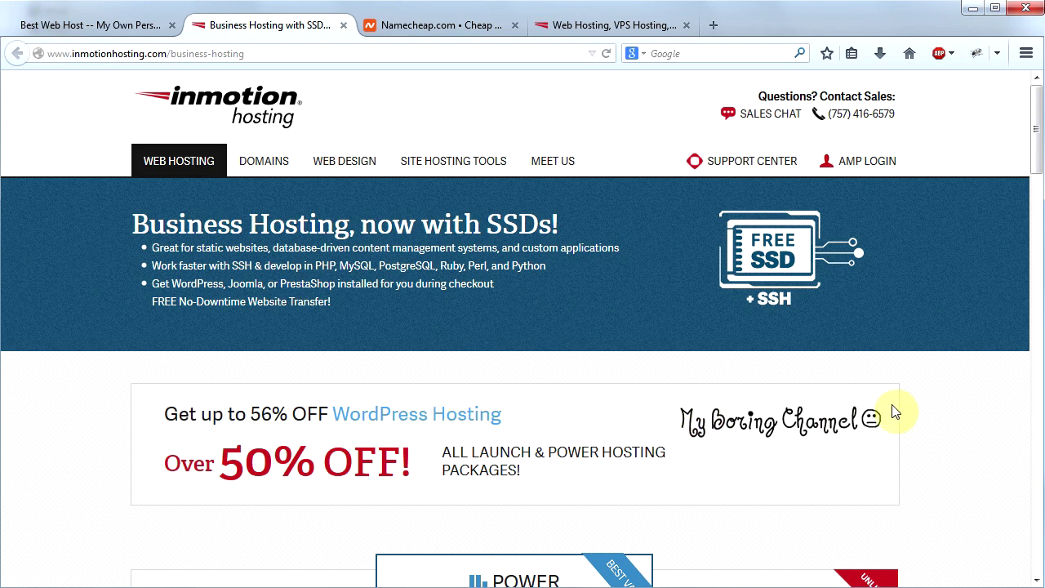
Order the 24-month Launch plan for already-owned myboringchannel.com, skipping the Power upgrade.
drag(1041, 175, 1038, 222)
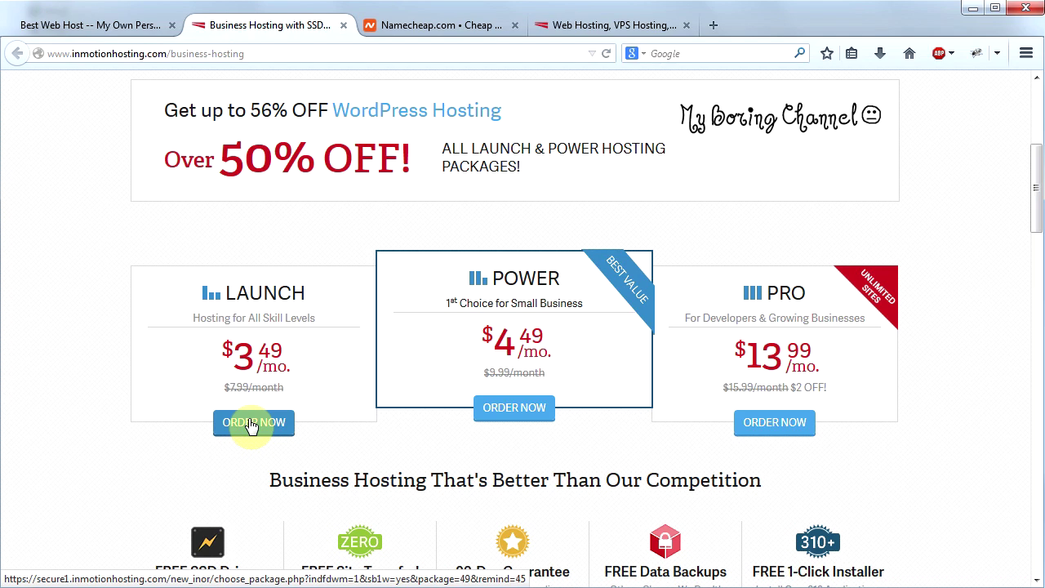
click(252, 424)
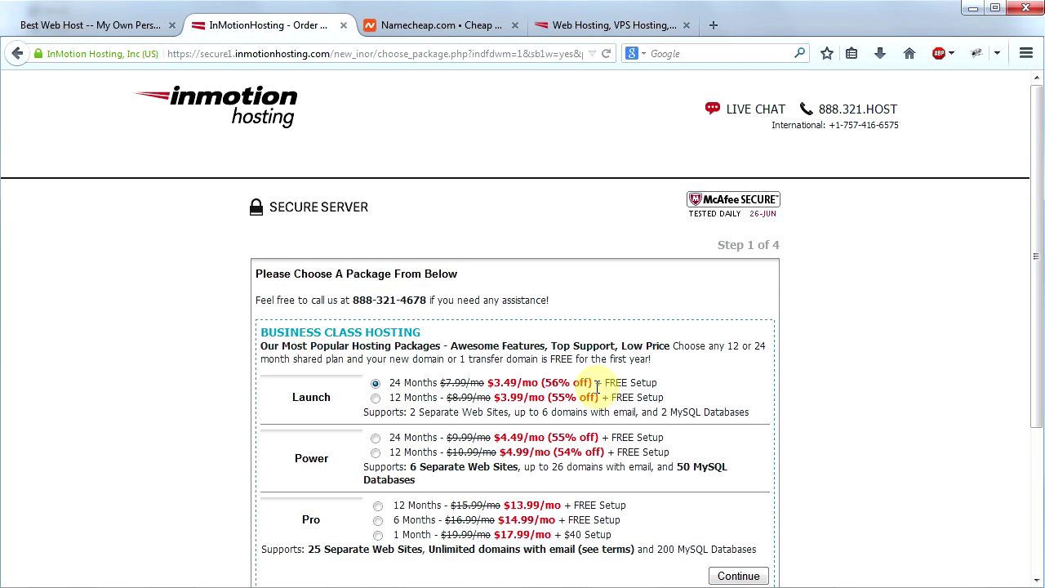
click(739, 577)
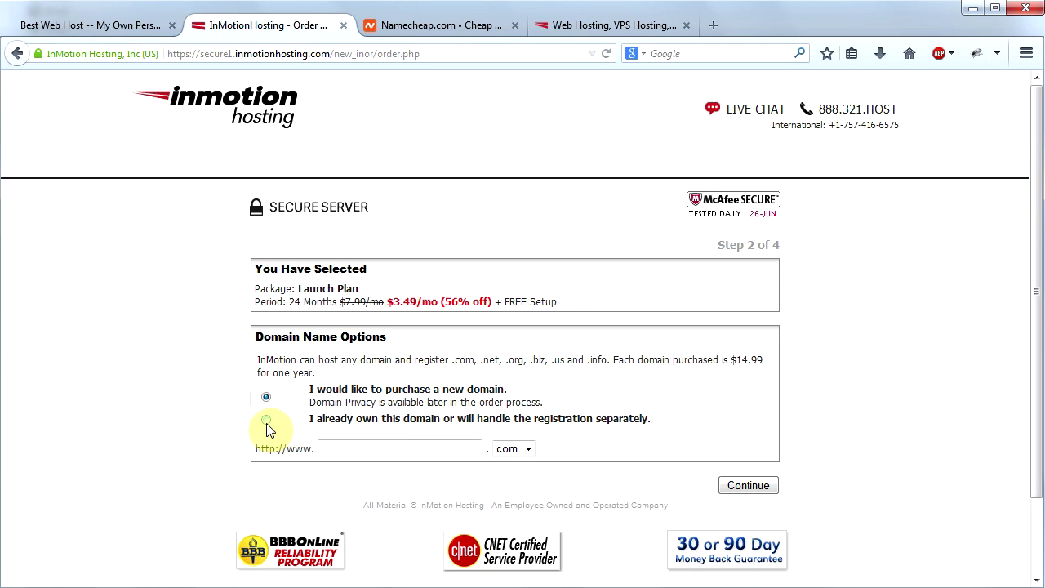
click(266, 421)
click(351, 446)
text(myboringchannel.com)
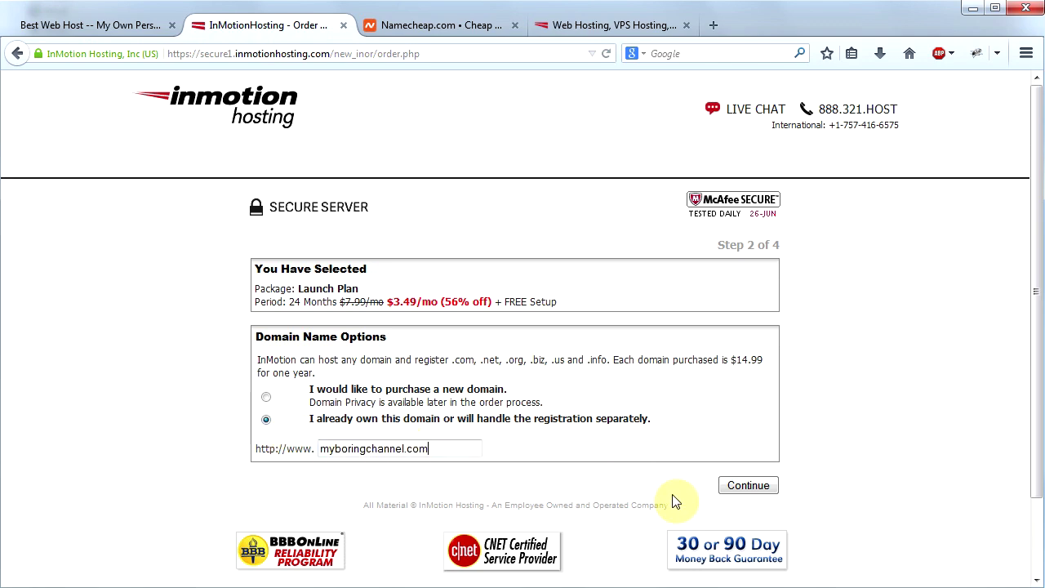
click(758, 489)
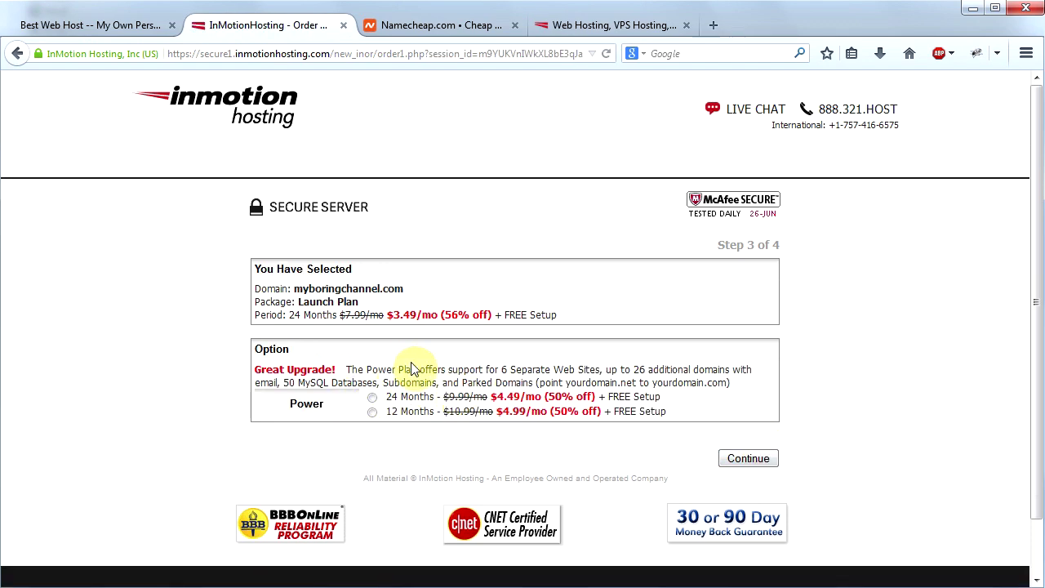
click(749, 459)
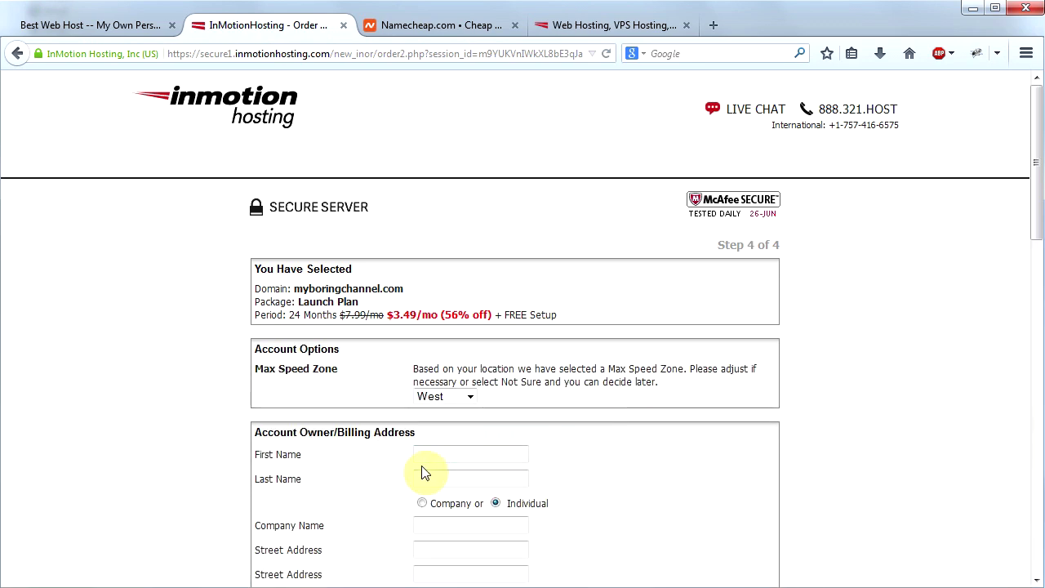
Choose the Install WordPress option and tick I Agree to the terms of service.
scroll(490, 317, down, 15)
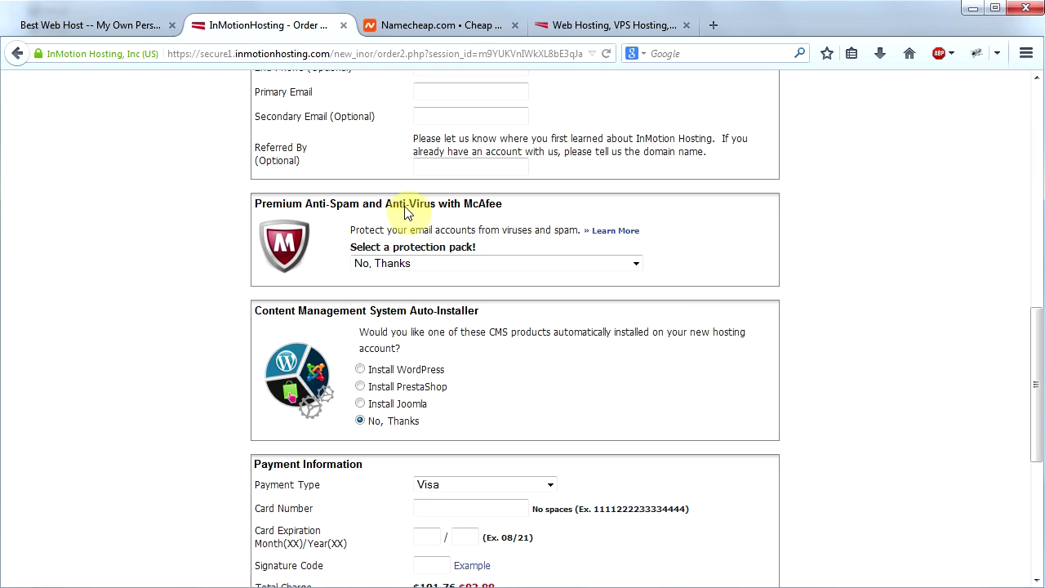
click(360, 374)
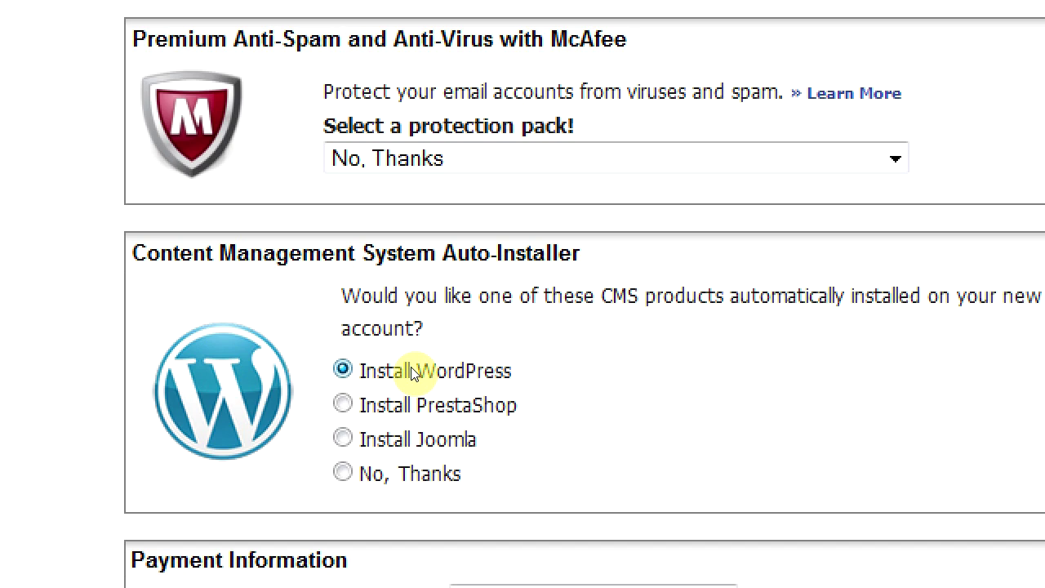
drag(1040, 398, 1042, 487)
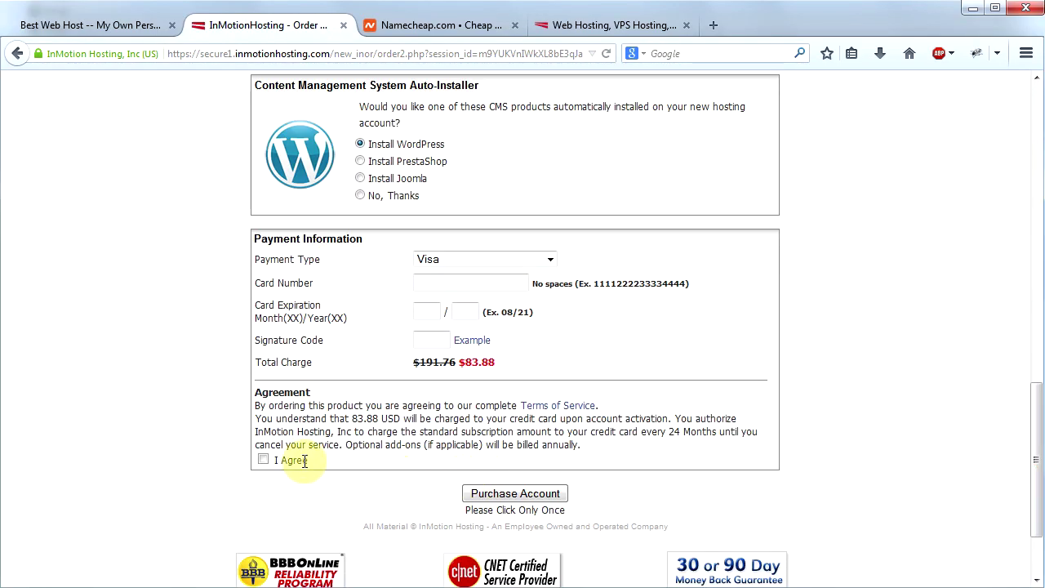
click(263, 460)
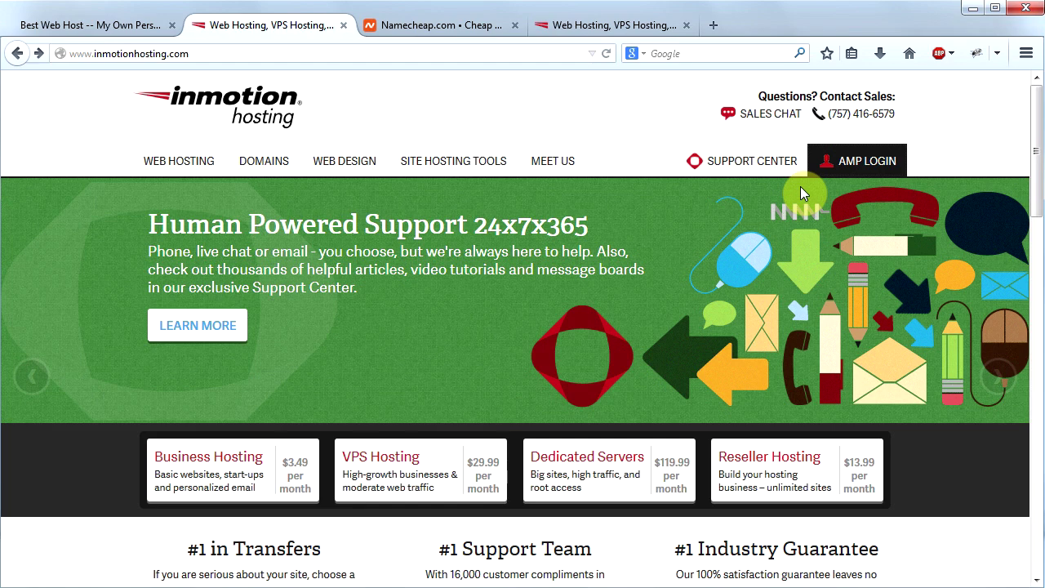
Sign in to the Namecheap account with its username and password.
key(ctrl+Tab)
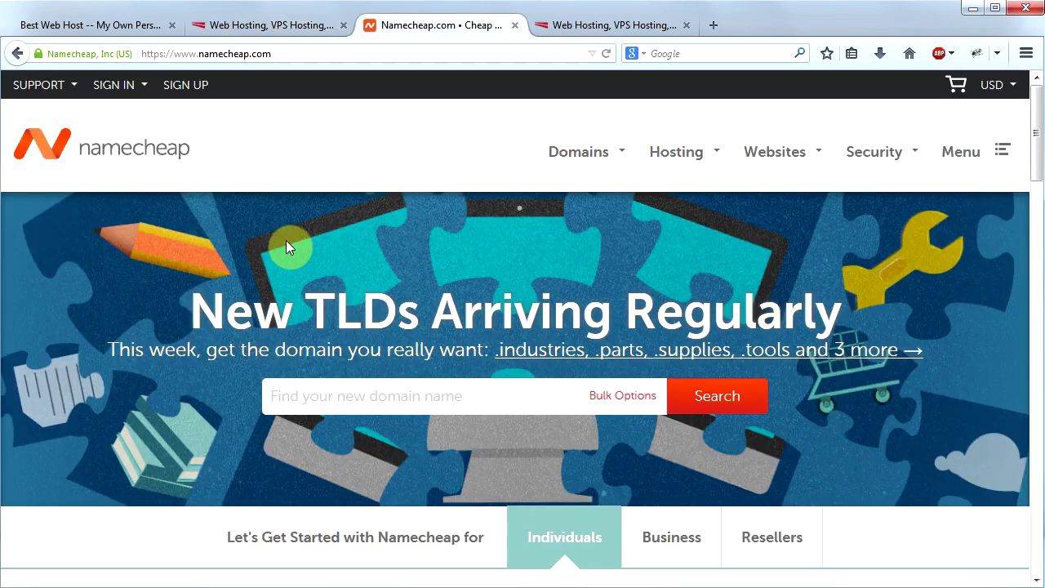
click(116, 97)
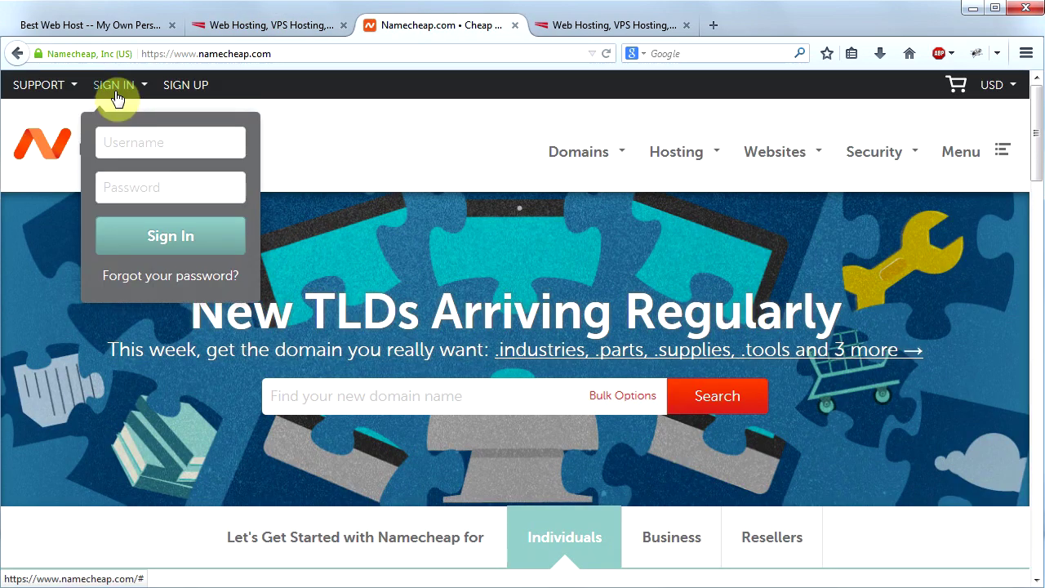
click(158, 141)
text(myboringchannel)
key(Tab)
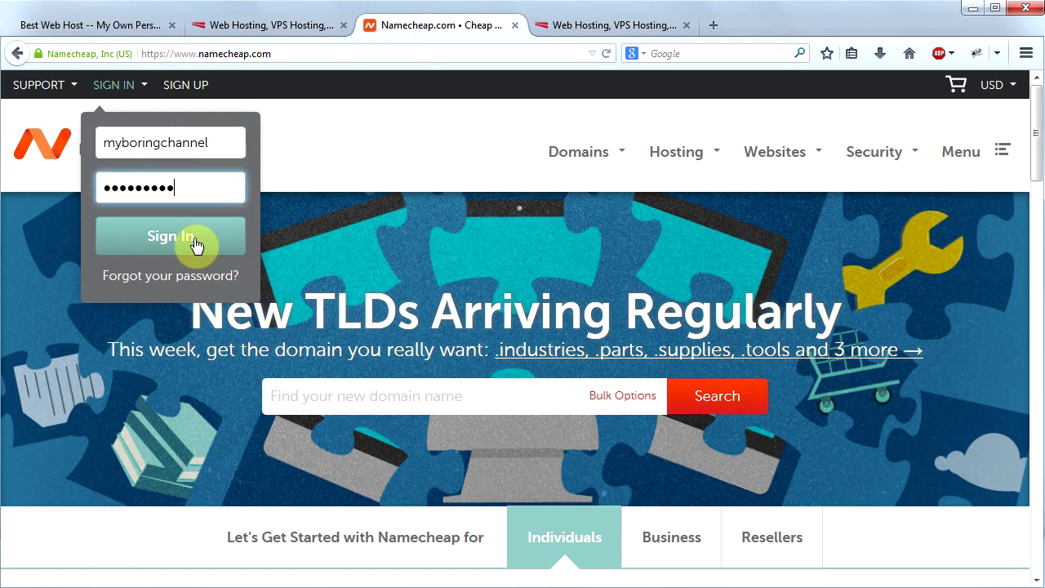
click(194, 241)
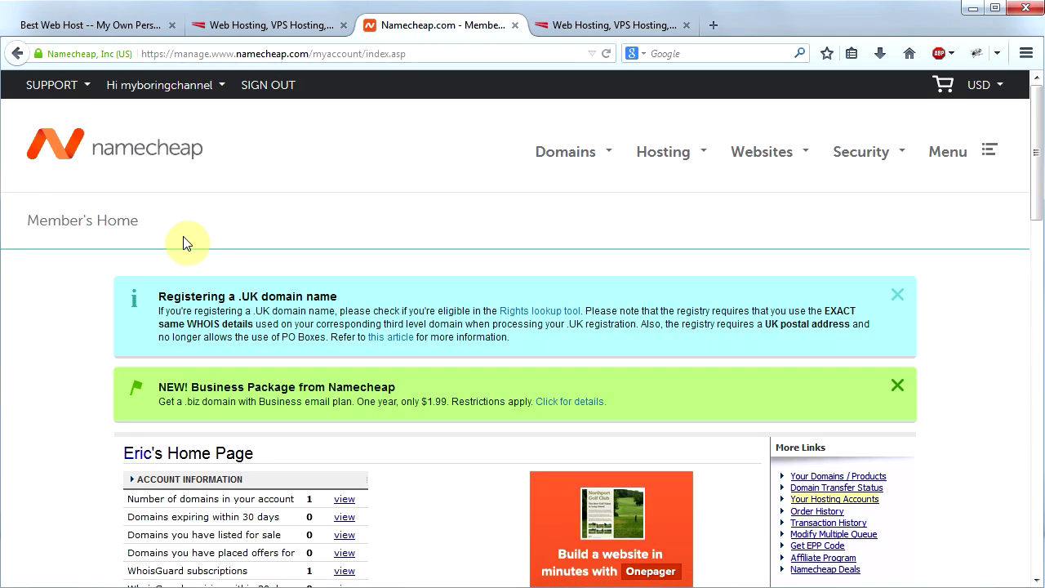
Open myboringchannel.com's settings from the domain list and go to its nameserver section.
mouse_move(171, 98)
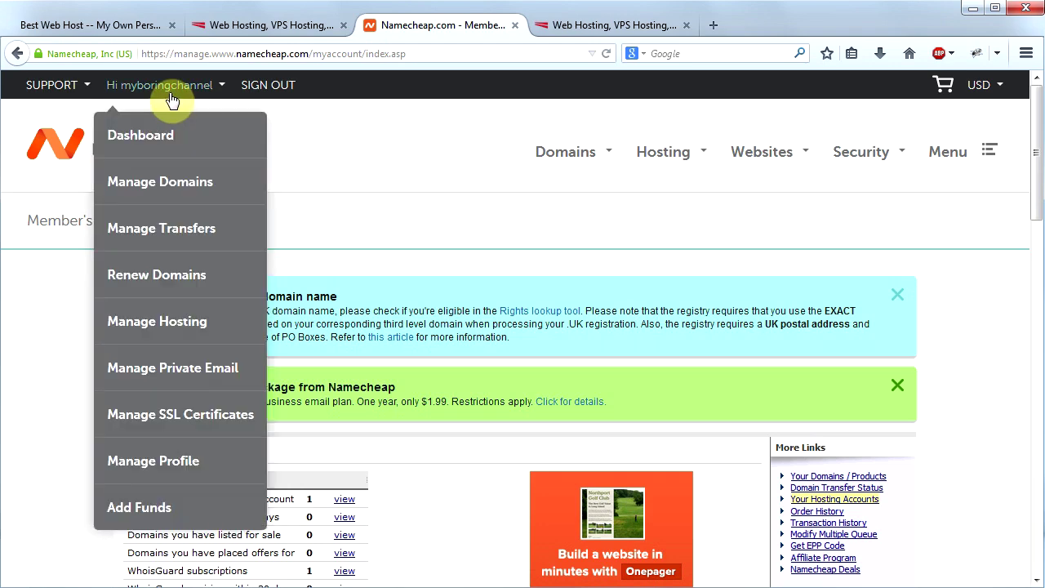
click(161, 182)
drag(1036, 188, 1031, 243)
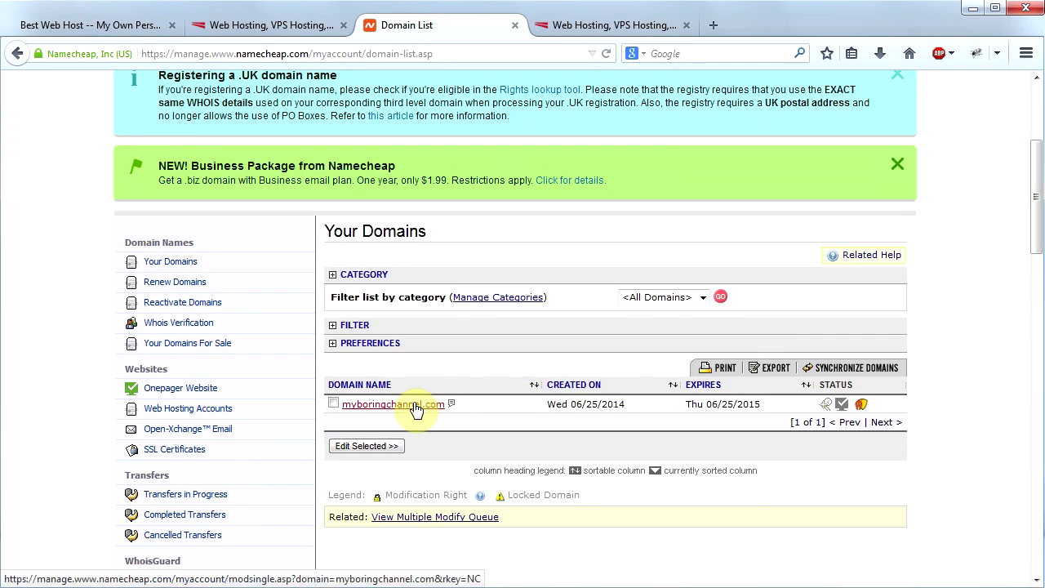
click(417, 403)
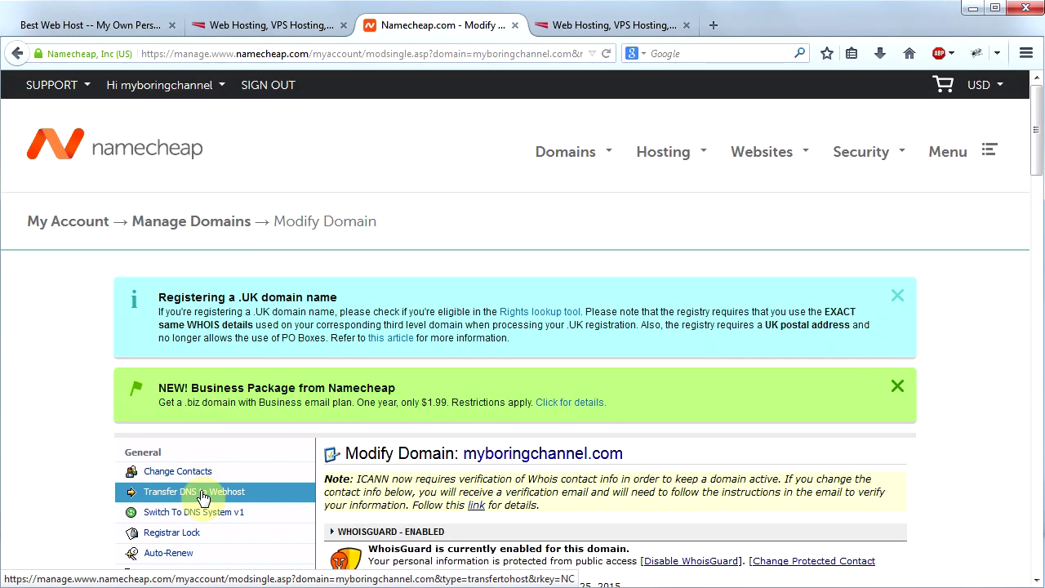
click(204, 495)
drag(1039, 153, 1039, 247)
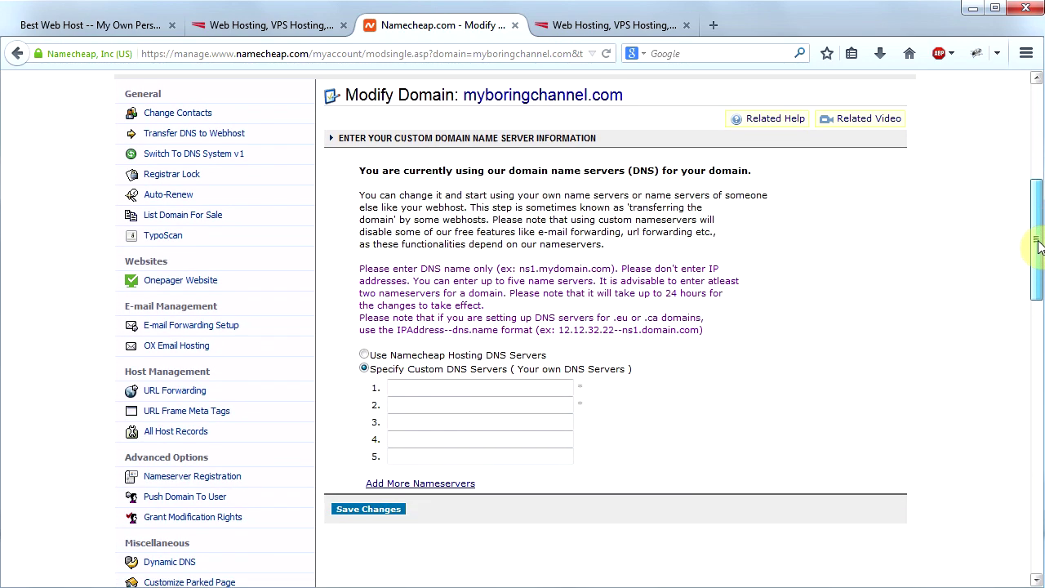
Enter ns.inmotionhosting.com and ns2.inmotionhosting.com as custom nameservers and save.
click(442, 394)
key(alt+Tab)
click(424, 385)
text(ns.inmotionhosting.com)
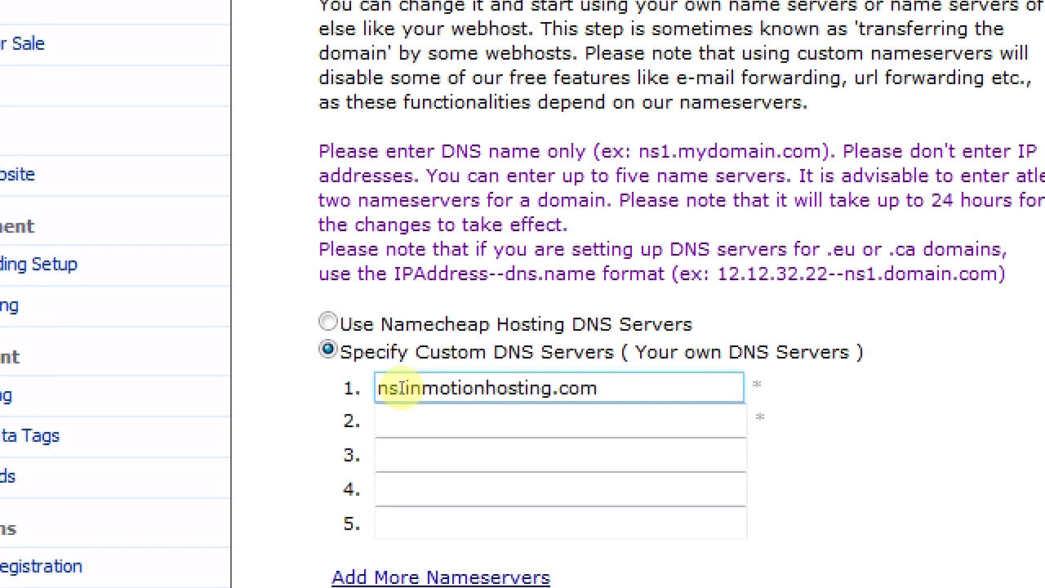
click(379, 423)
text(ns2.inmotionhosting.com)
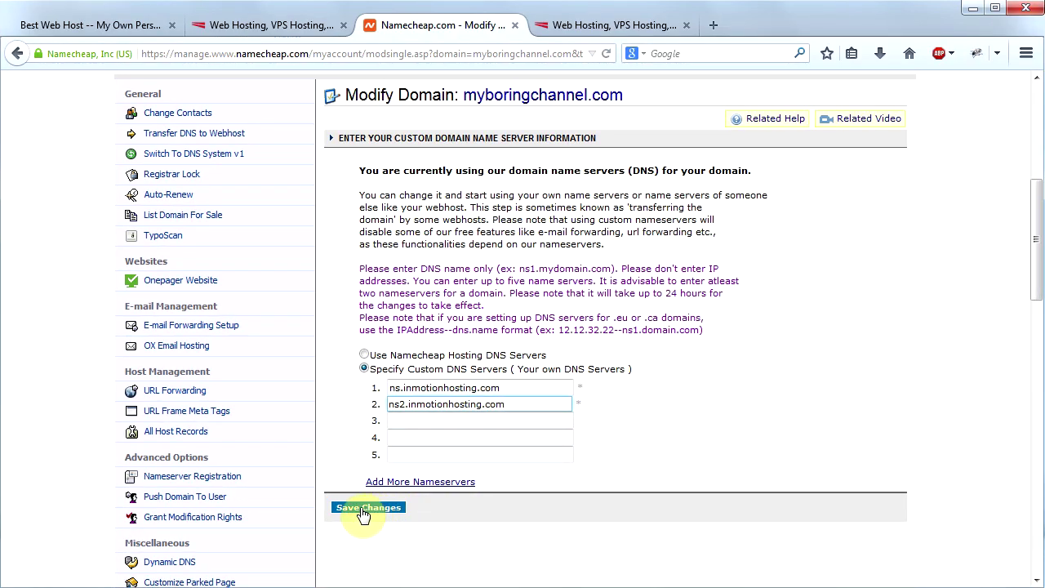
click(368, 508)
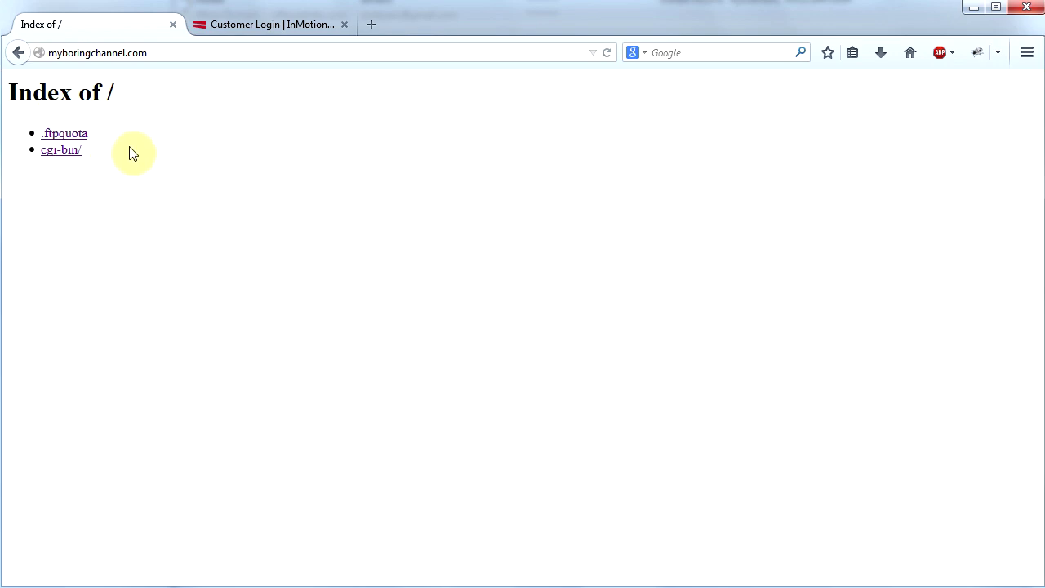
Log in to the hosting account, open cPanel, and find the WordPress installer.
click(276, 27)
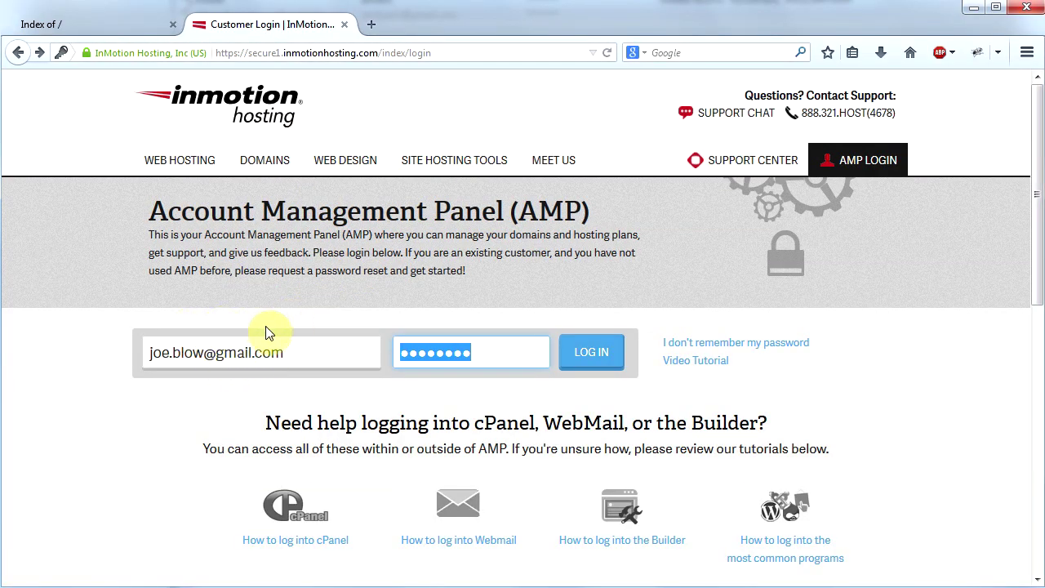
click(583, 355)
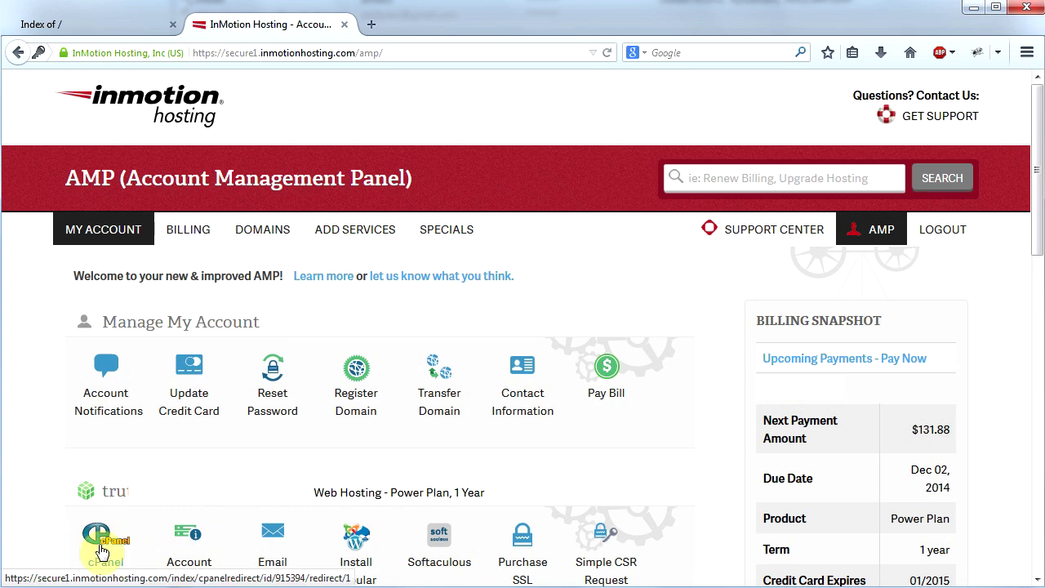
click(103, 552)
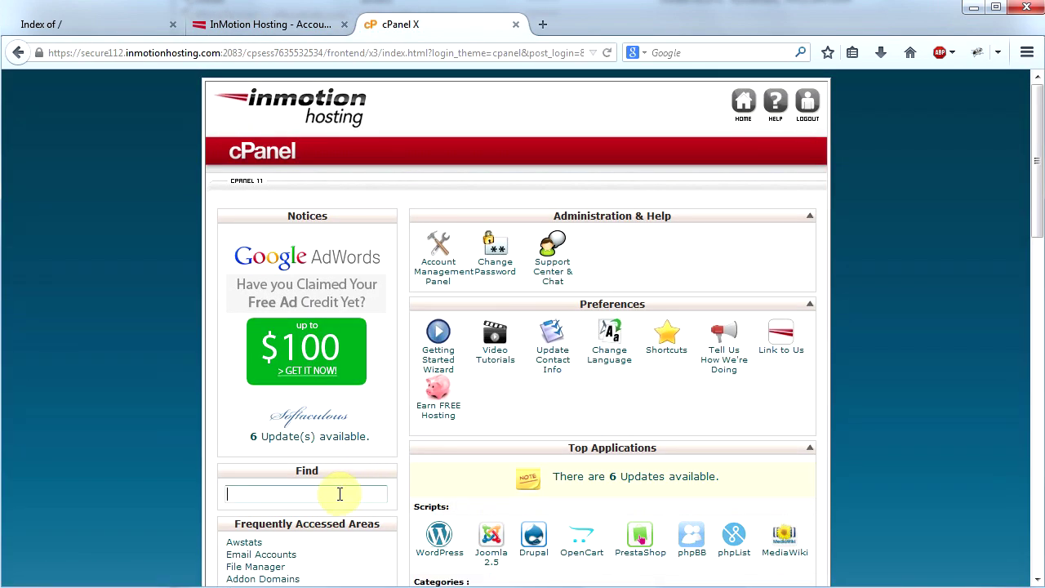
click(318, 497)
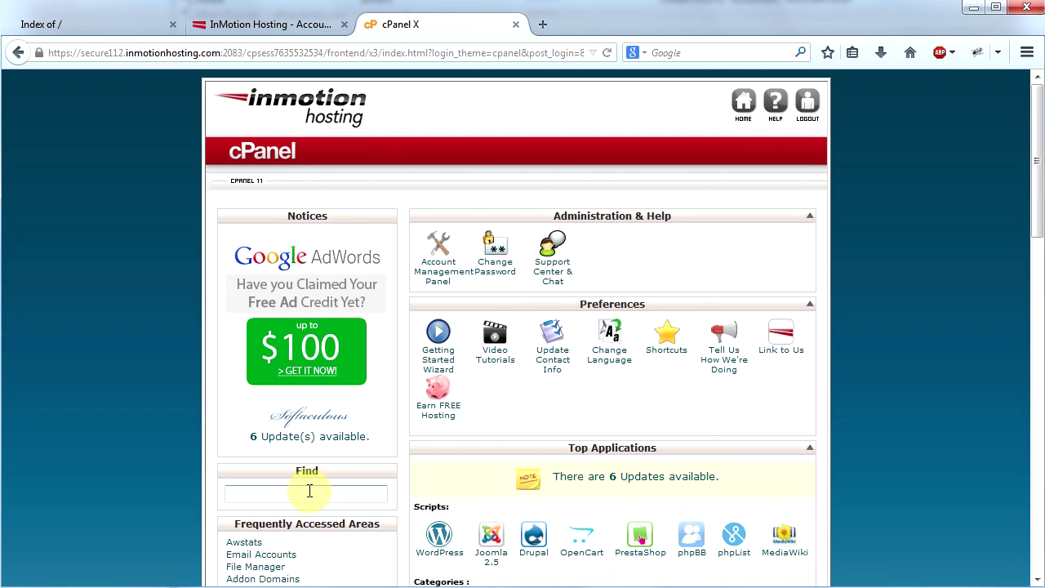
text(wordpress)
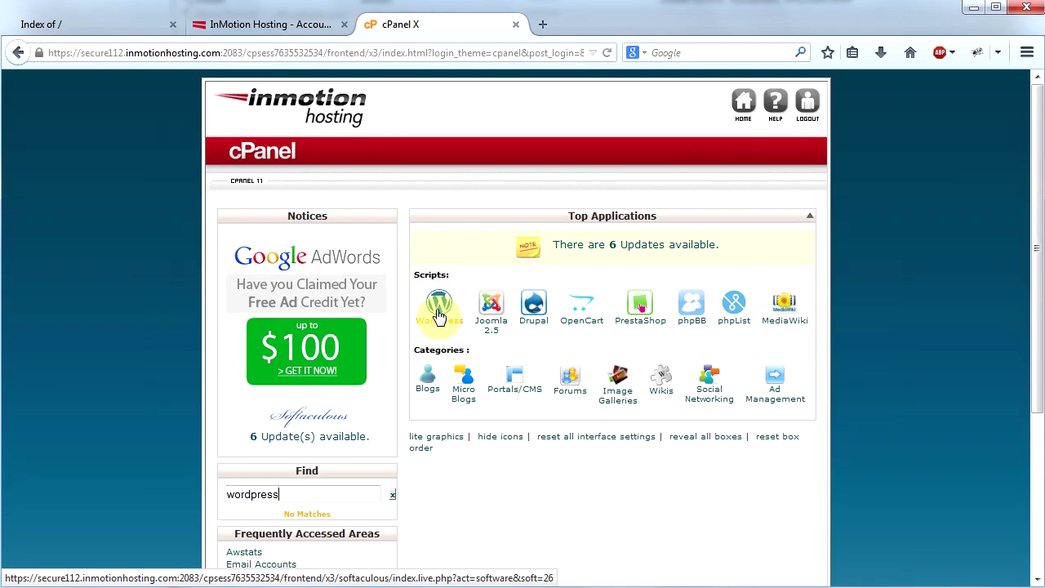
click(438, 315)
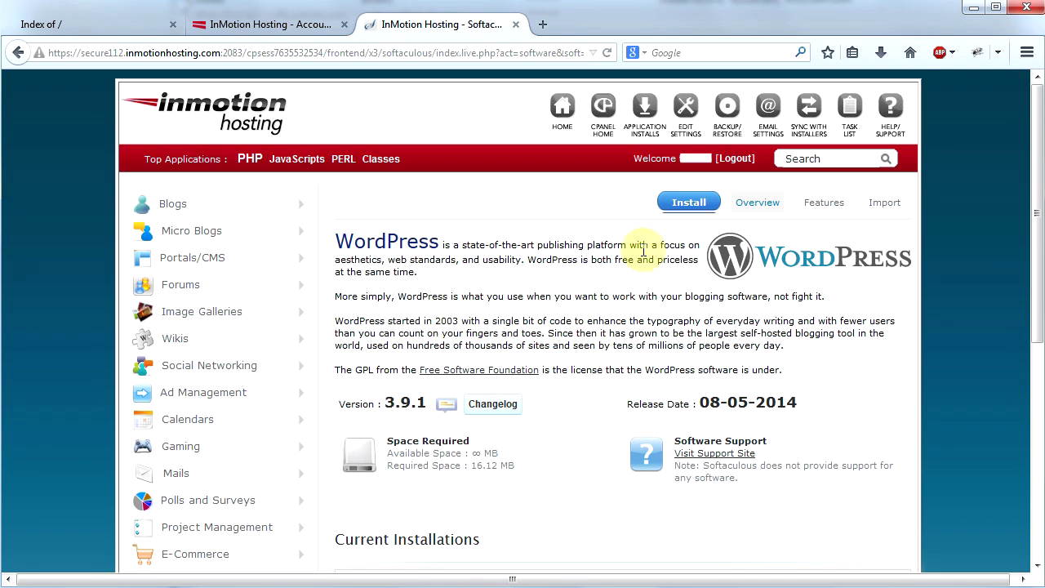
Install WordPress on myboringchannel.com with a new admin username and password.
click(680, 207)
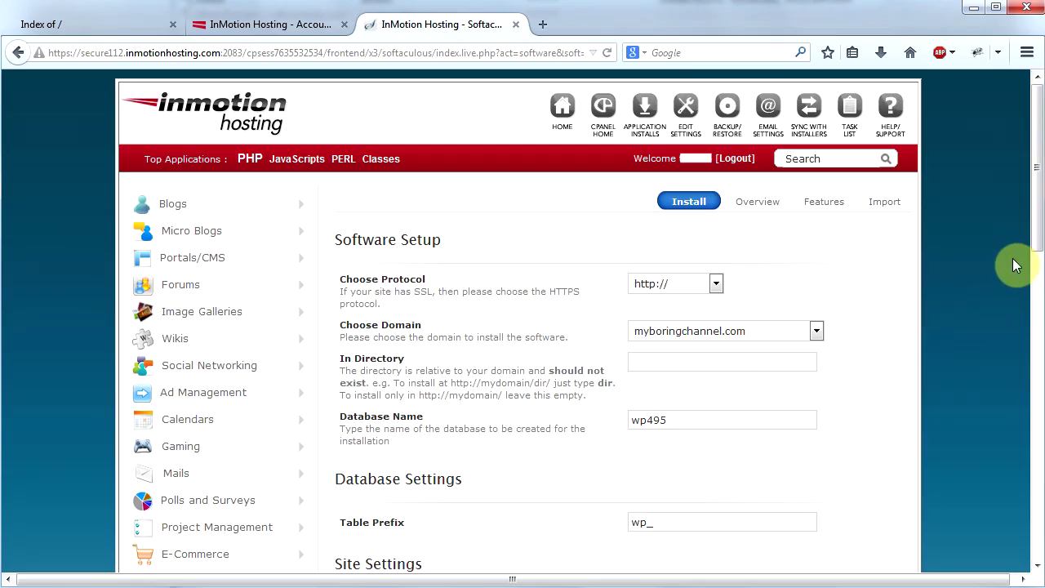
drag(1037, 170, 1039, 325)
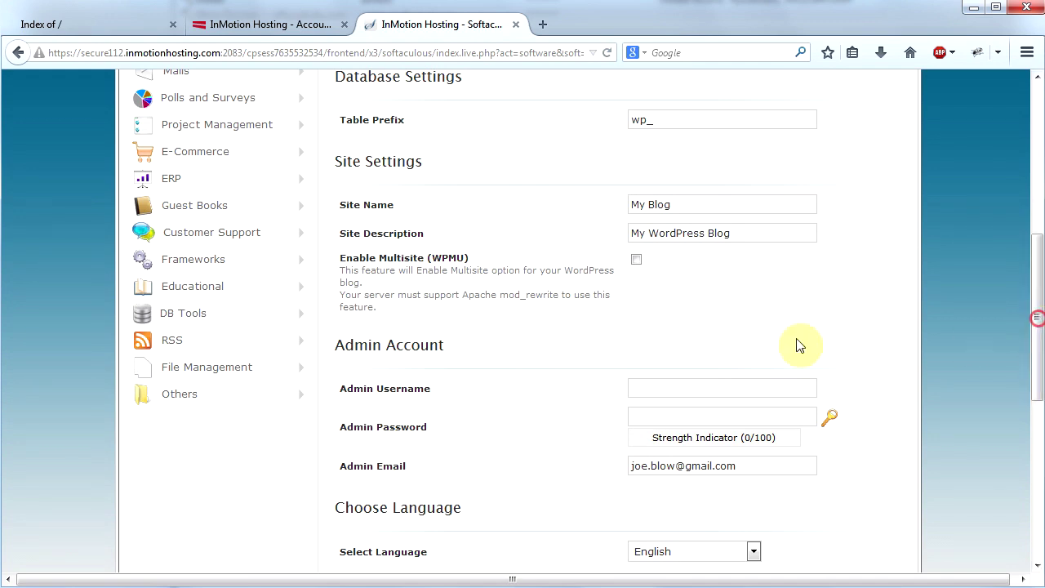
click(644, 387)
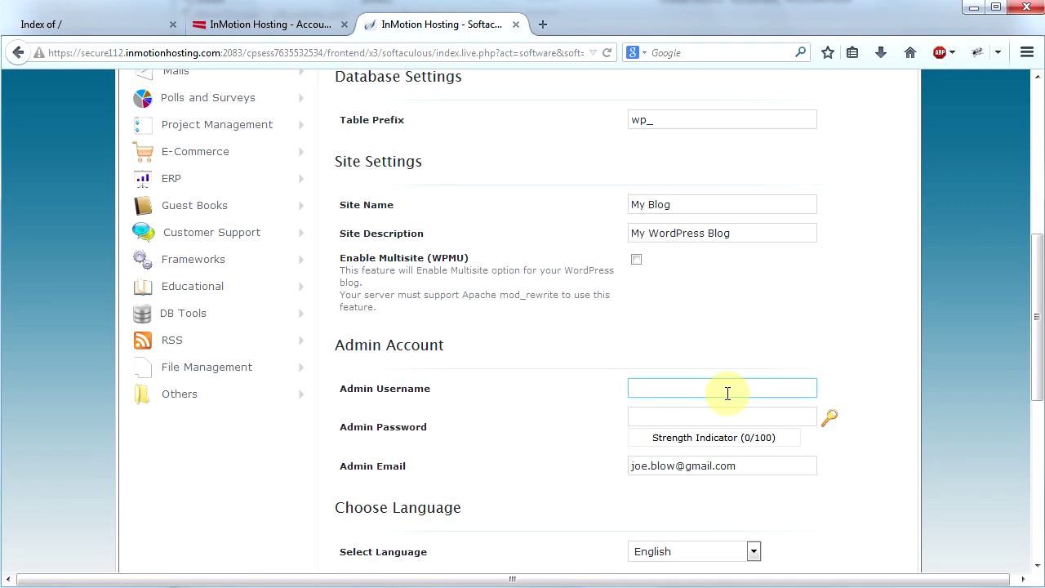
key(Tab)
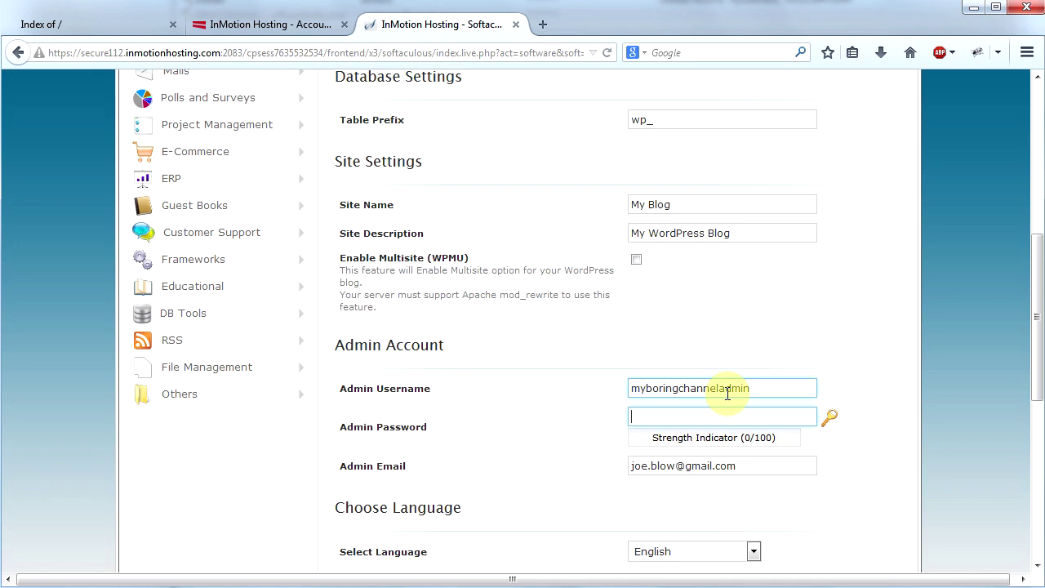
drag(1035, 373, 1036, 462)
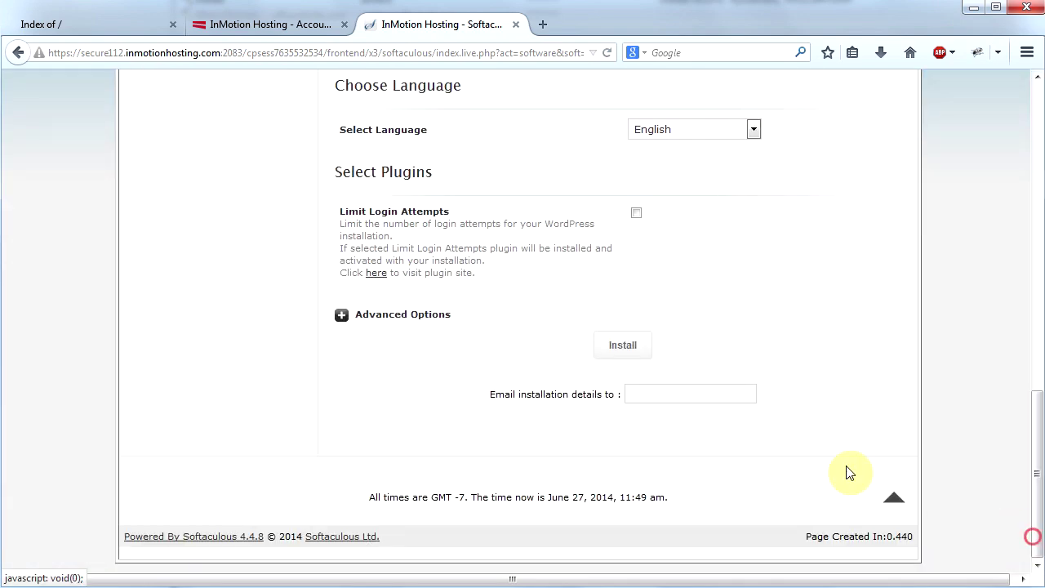
click(625, 350)
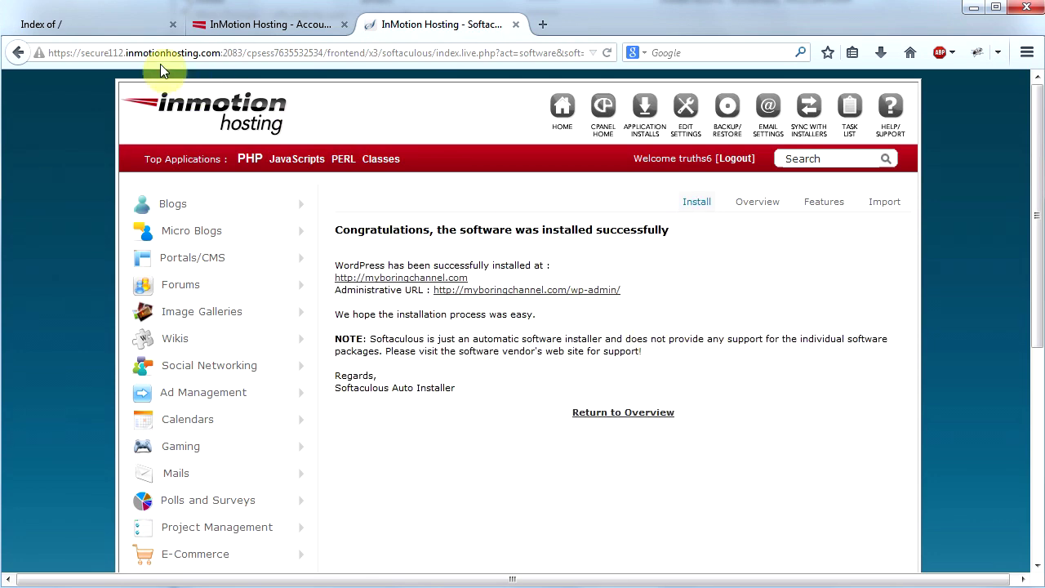
click(110, 25)
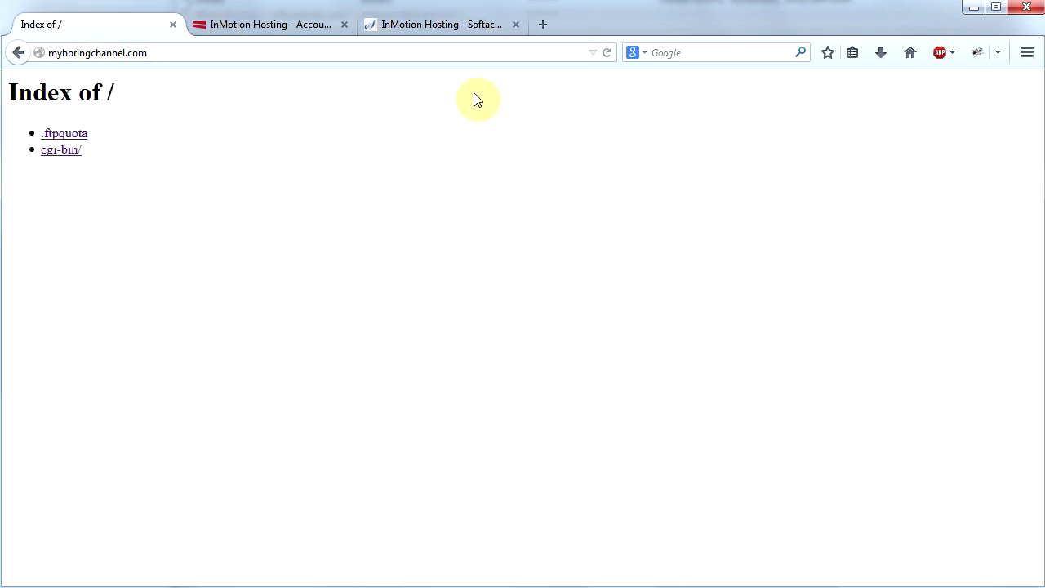
Log in at myboringchannel.com/wp-admin and dismiss the Welcome to WordPress panel.
click(608, 53)
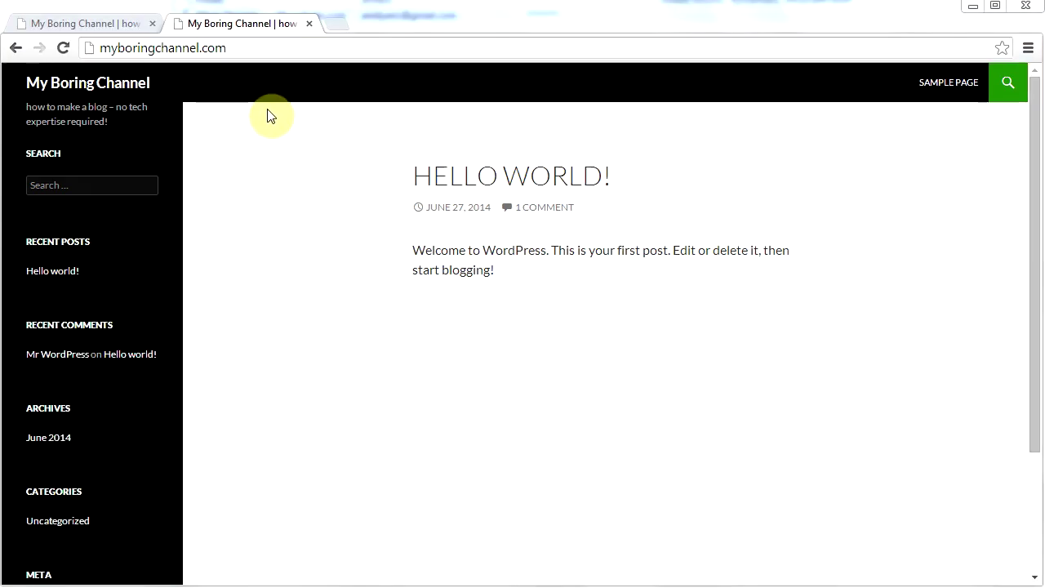
click(248, 52)
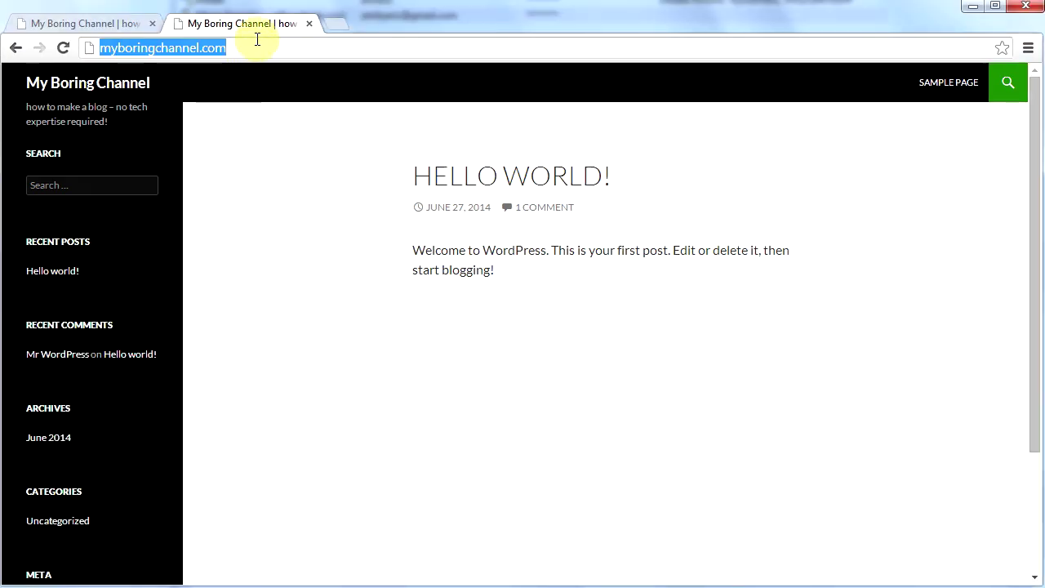
click(257, 39)
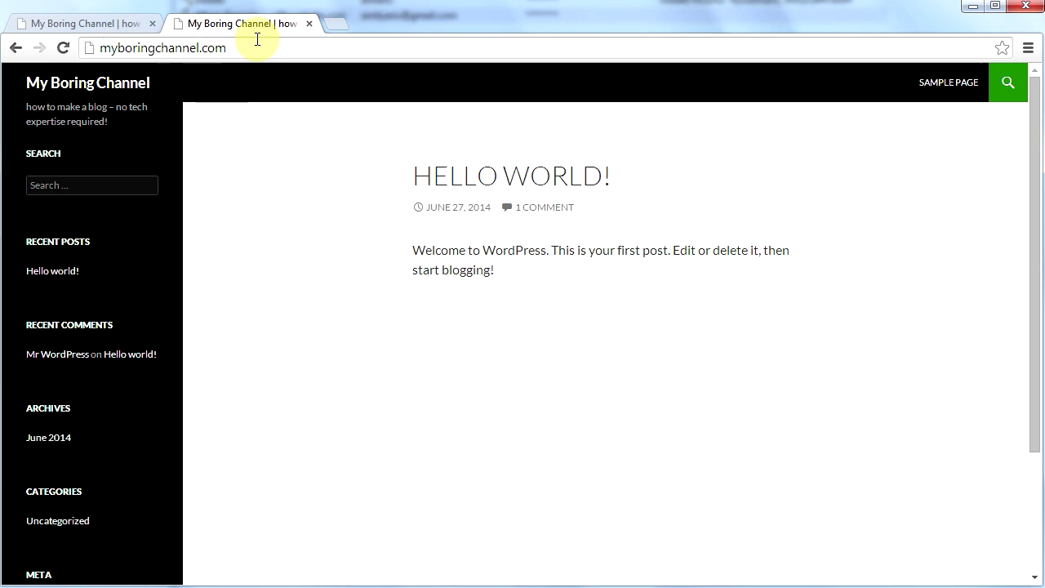
text(/)
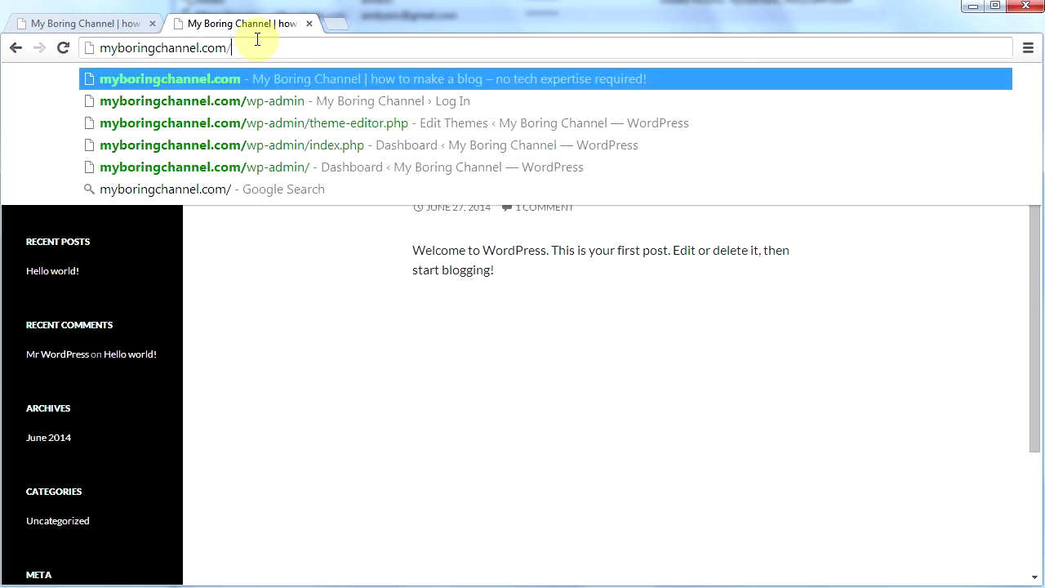
text(wp-admin)
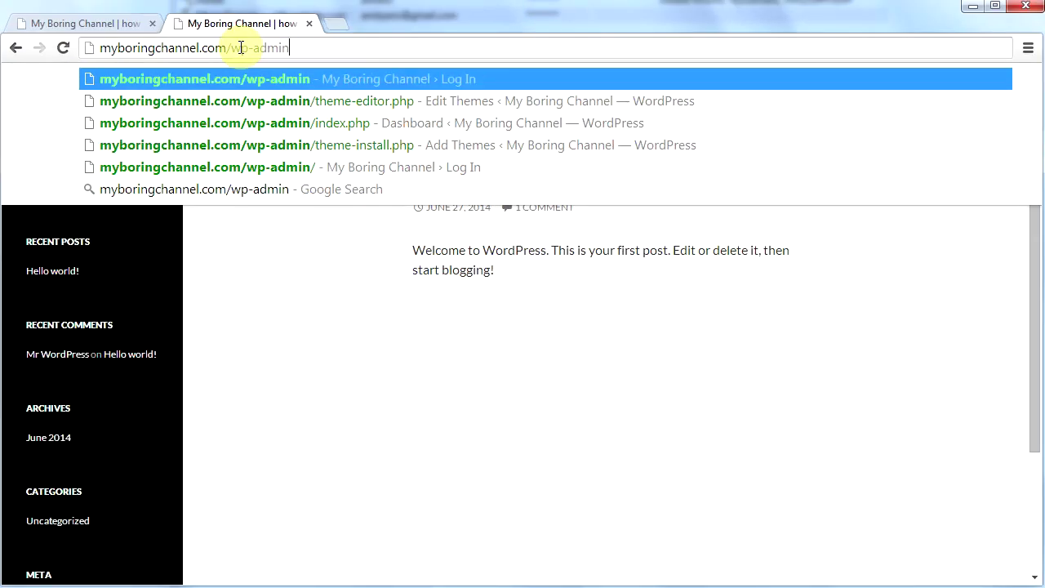
key(Return)
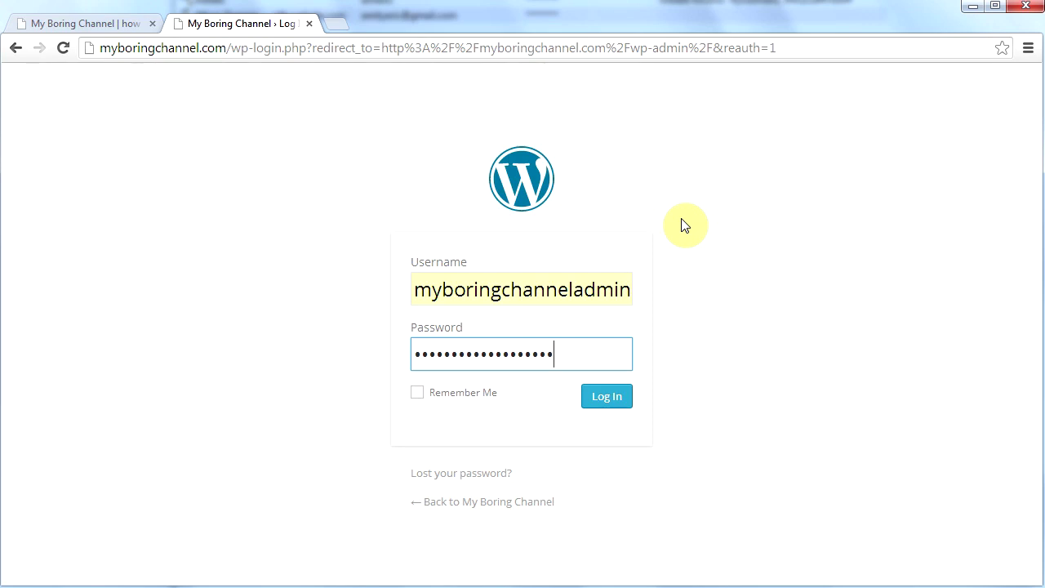
click(624, 396)
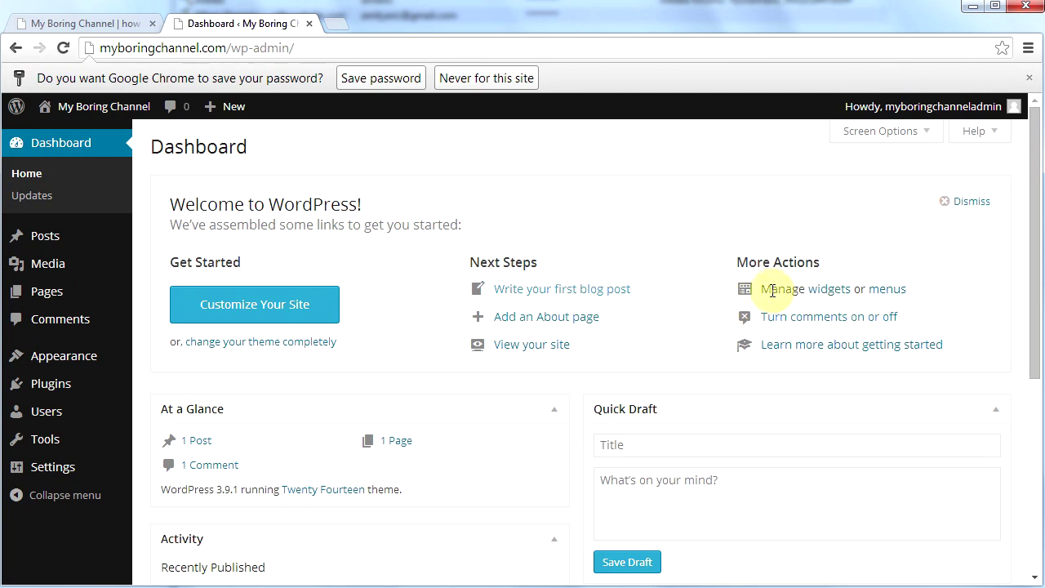
click(961, 207)
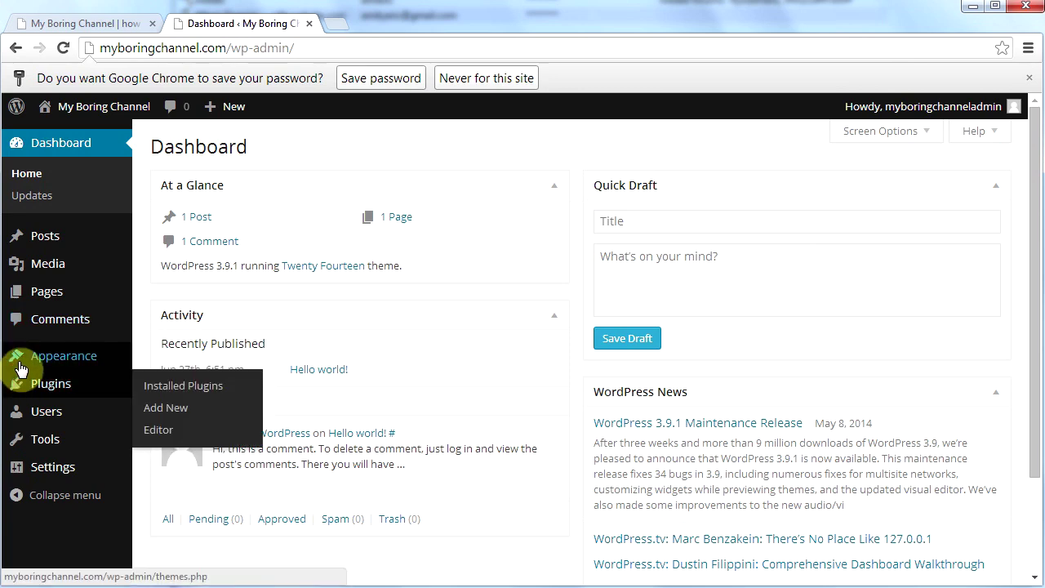
Search the theme directory for 'stargazer', then install and activate Stargazer 1.1.1.
mouse_move(20, 368)
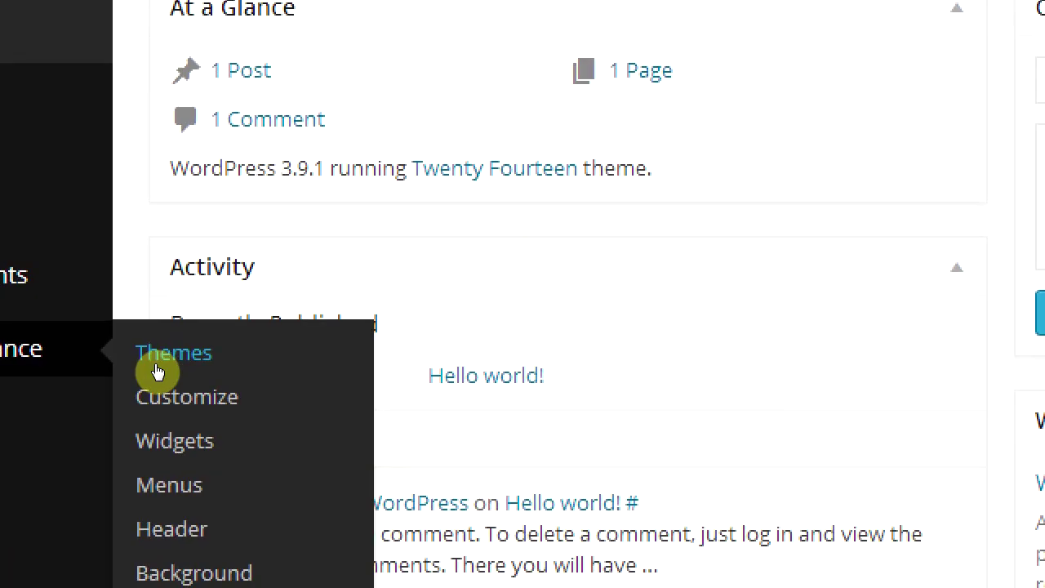
click(158, 369)
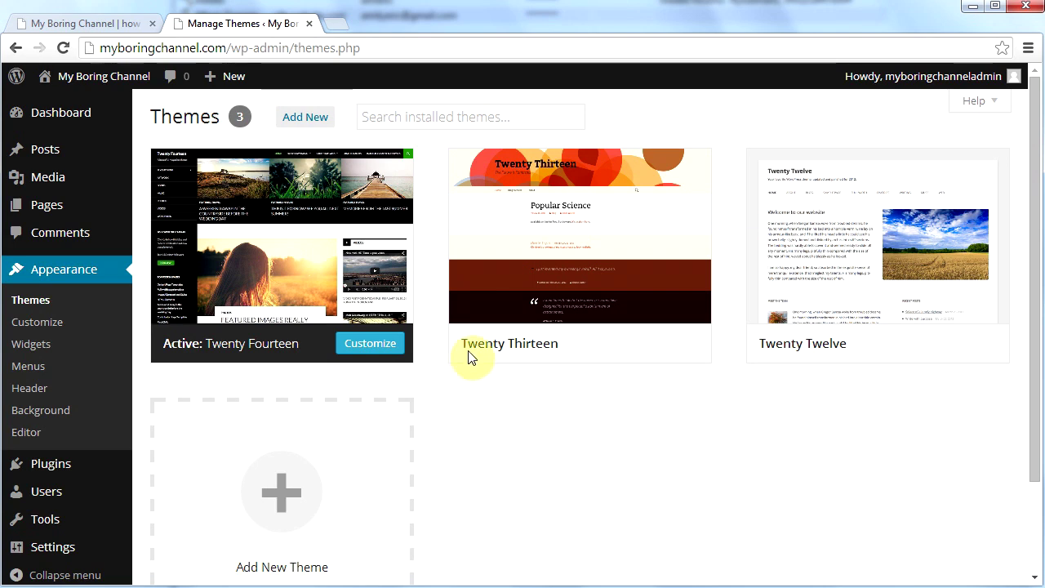
click(286, 114)
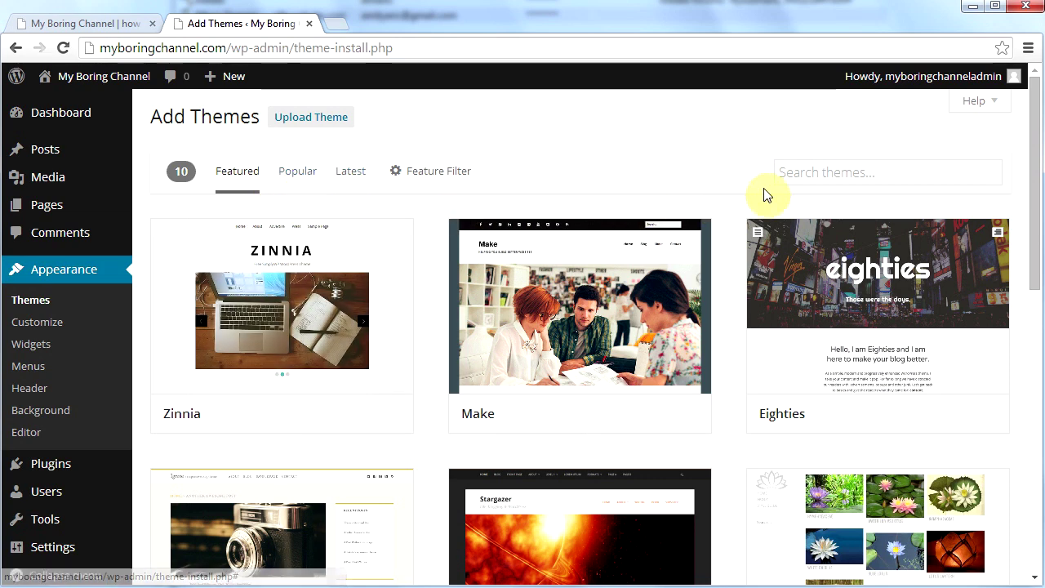
click(807, 174)
text(stargazer)
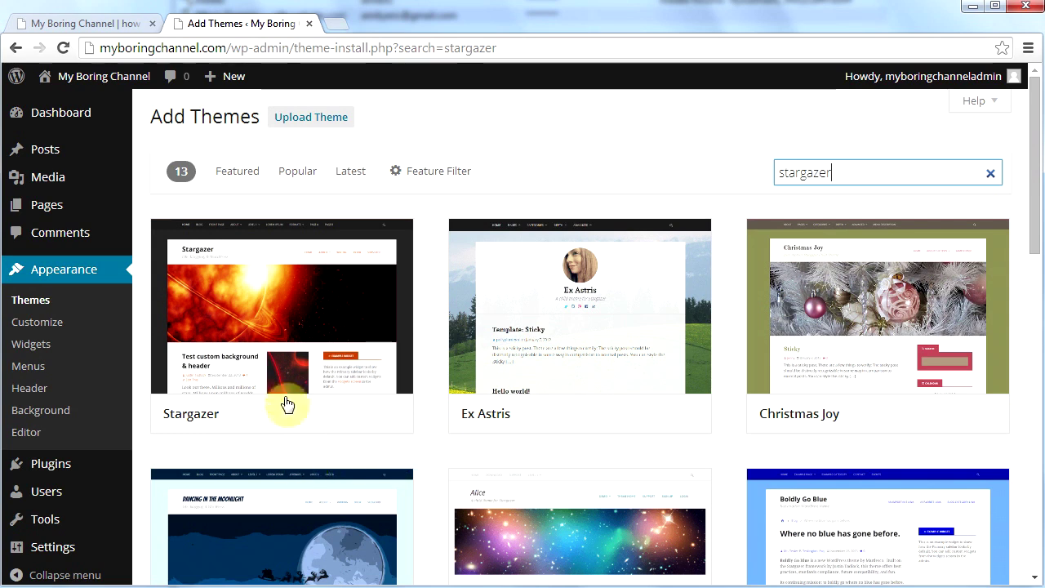
mouse_move(280, 360)
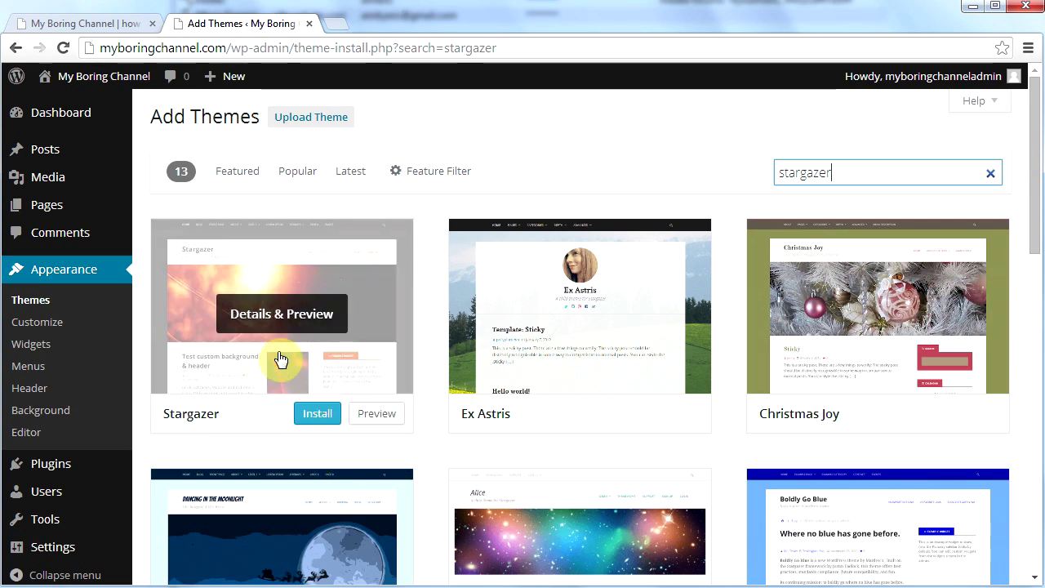
click(321, 416)
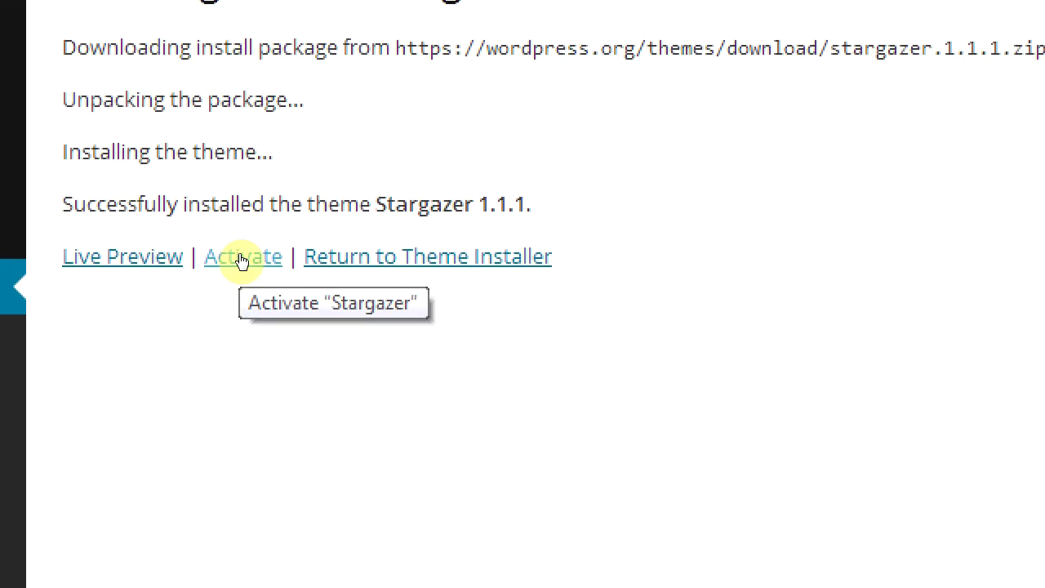
click(241, 260)
mouse_move(103, 85)
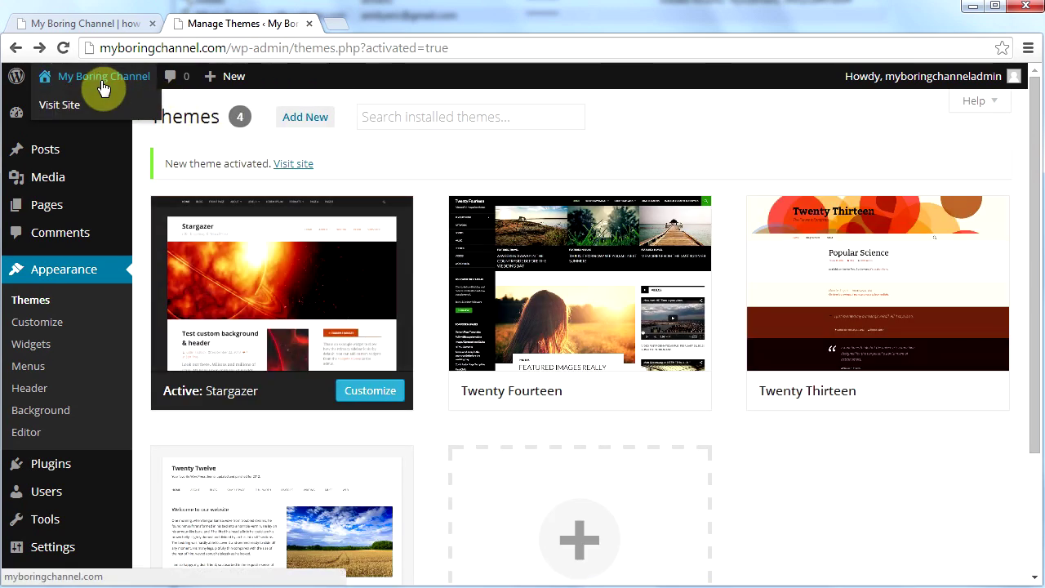
View the front page in Stargazer, then launch Customize from the My Boring Channel admin-bar menu.
click(103, 106)
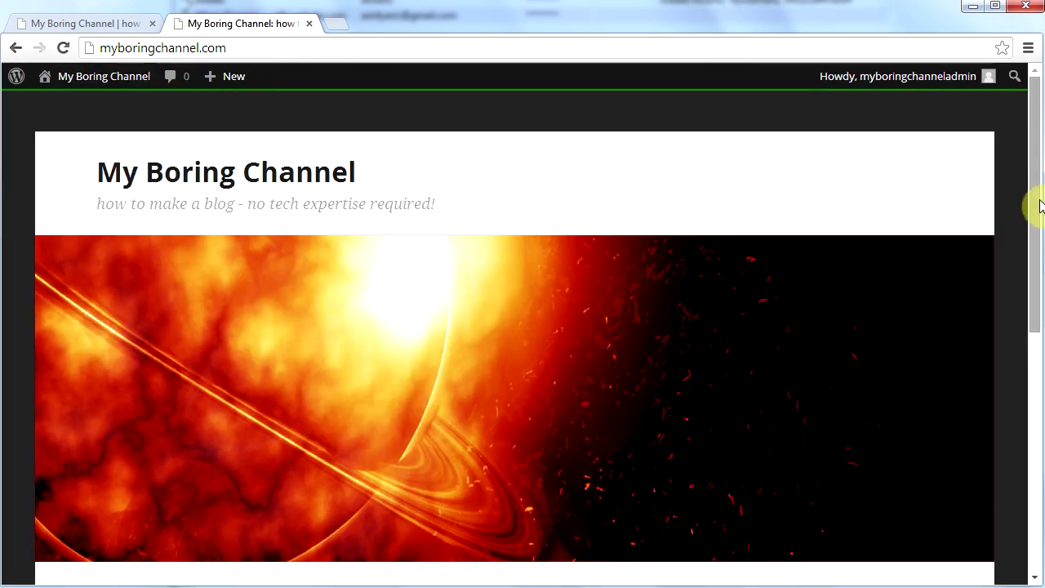
drag(1039, 198, 1040, 393)
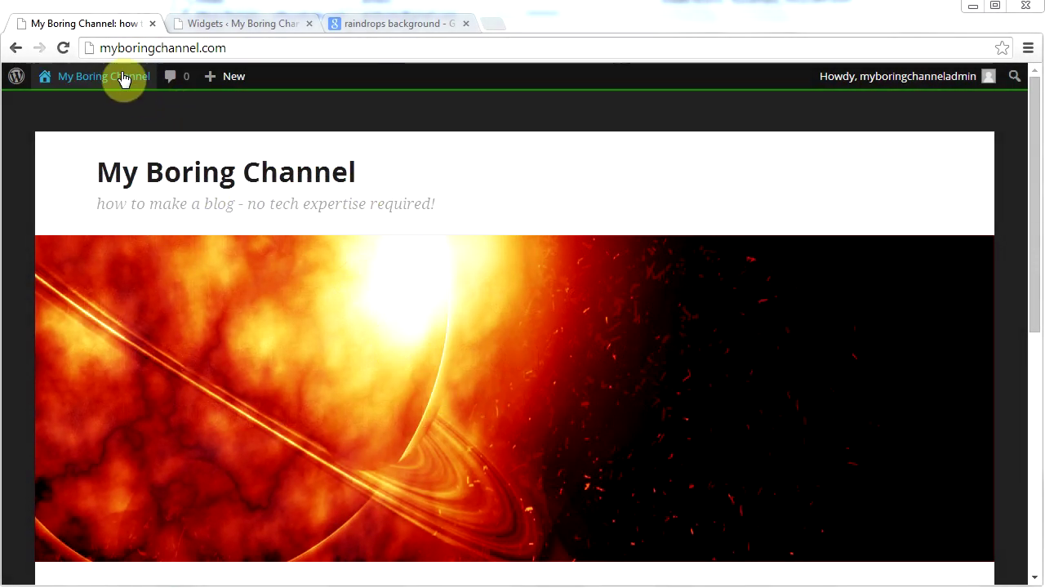
mouse_move(123, 76)
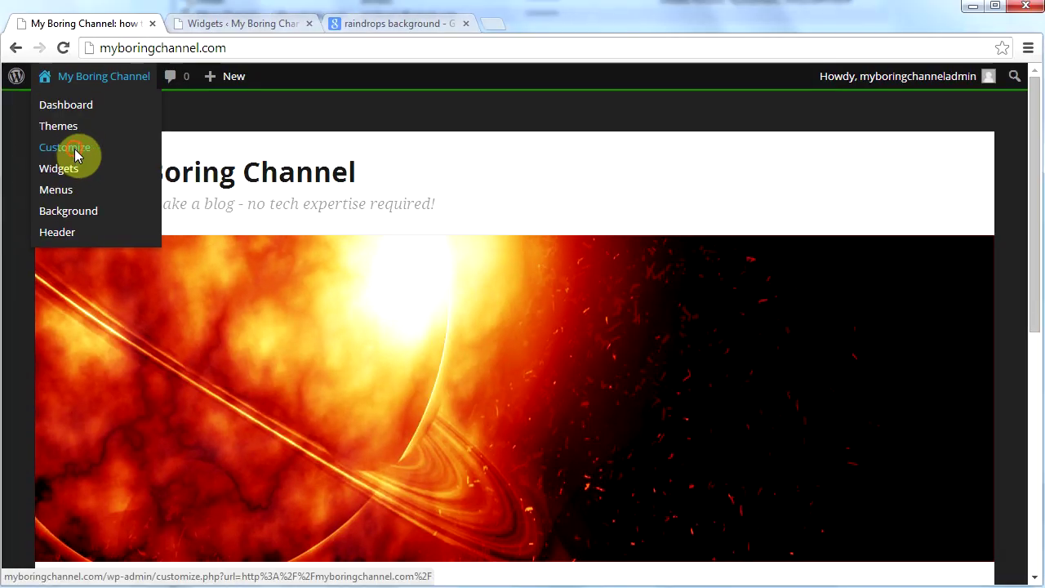
click(76, 155)
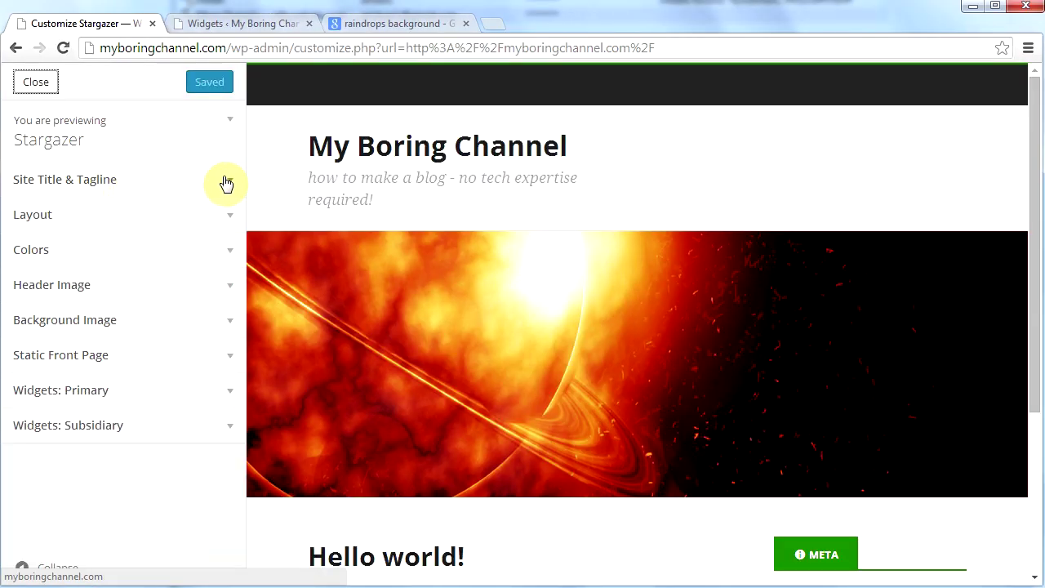
Review the title and tagline, keep Display Header Text checked, and expand Layout.
click(226, 182)
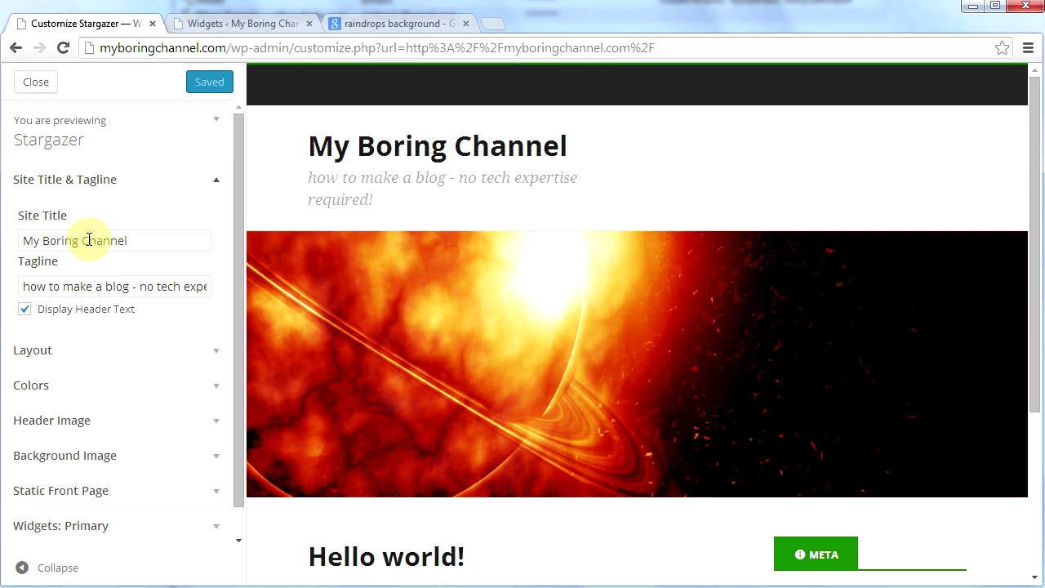
drag(25, 286, 269, 297)
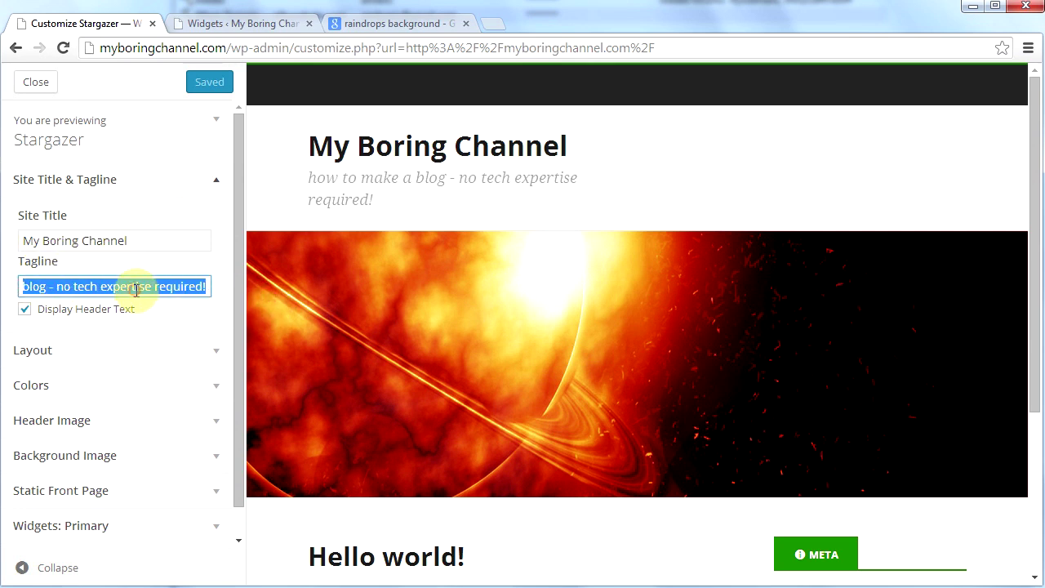
click(137, 288)
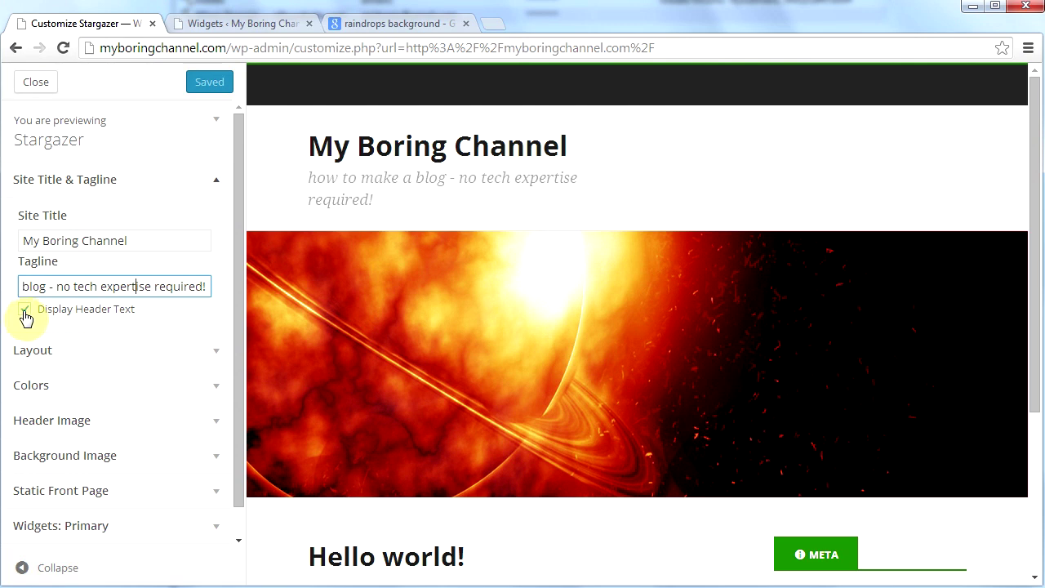
click(25, 310)
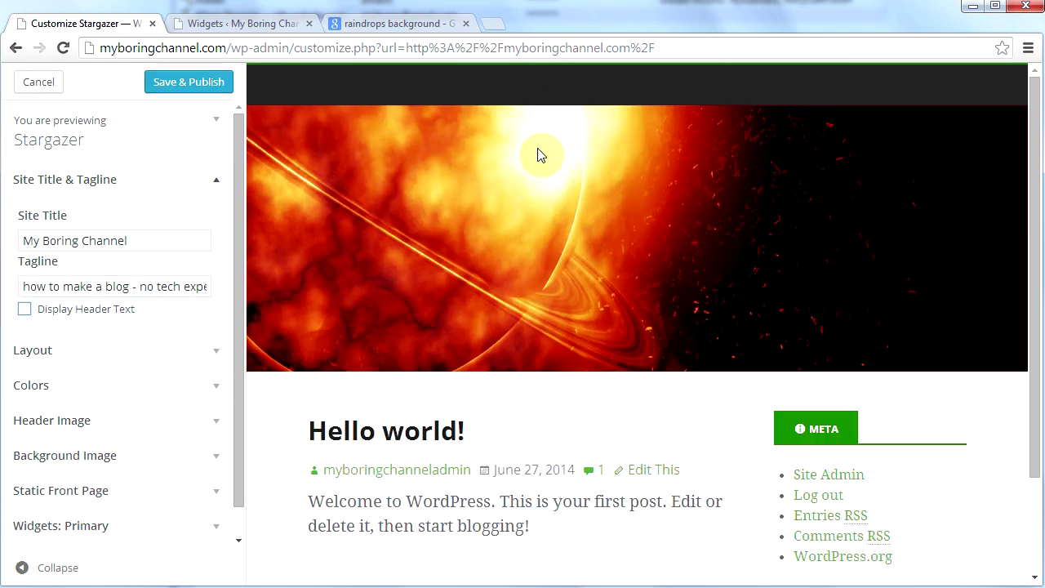
click(23, 311)
click(211, 360)
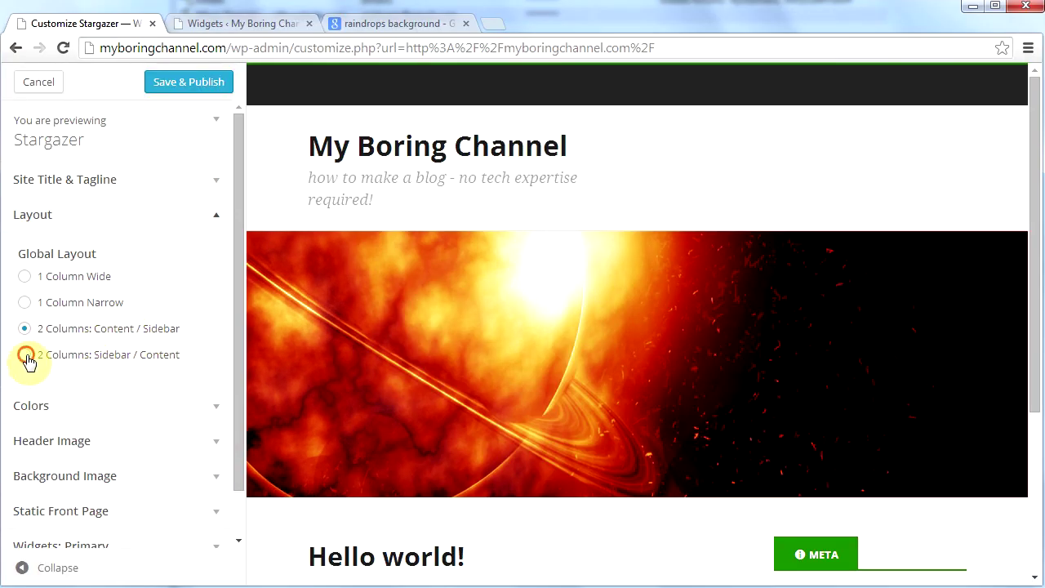
Try each global layout, settling on 2 Columns: Content / Sidebar.
click(26, 355)
drag(1033, 296, 1038, 390)
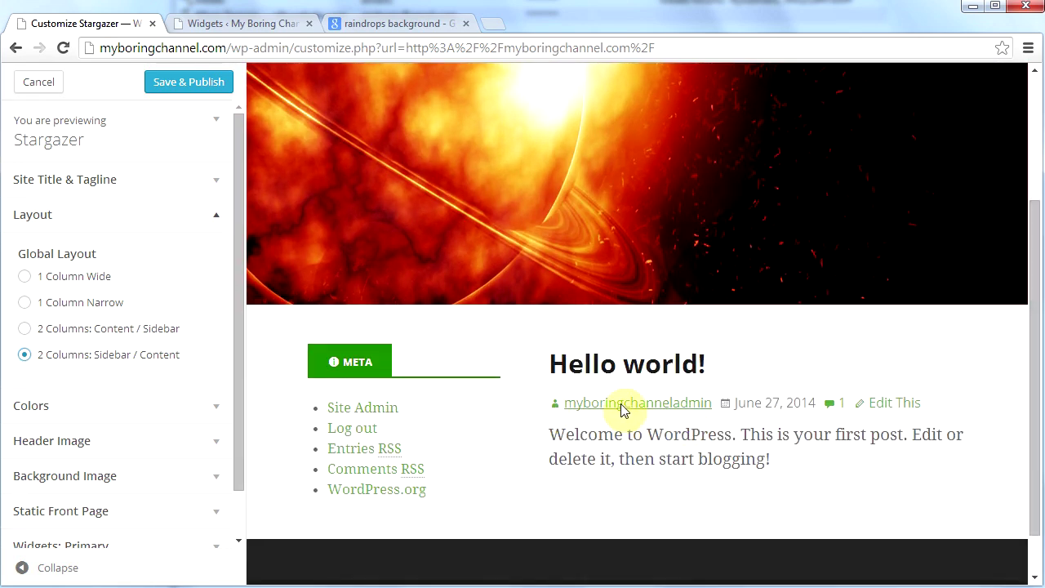
click(25, 330)
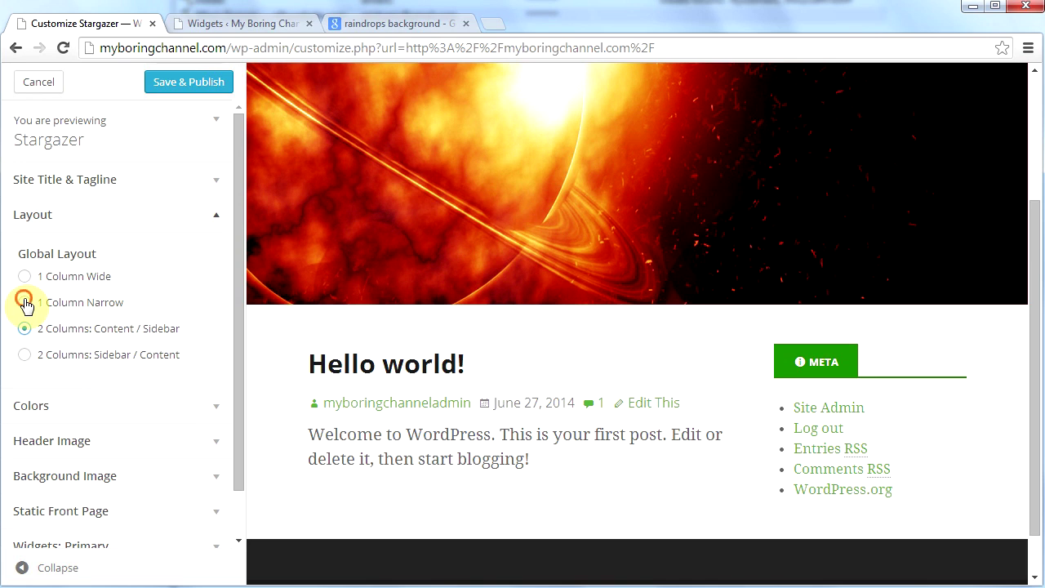
click(24, 302)
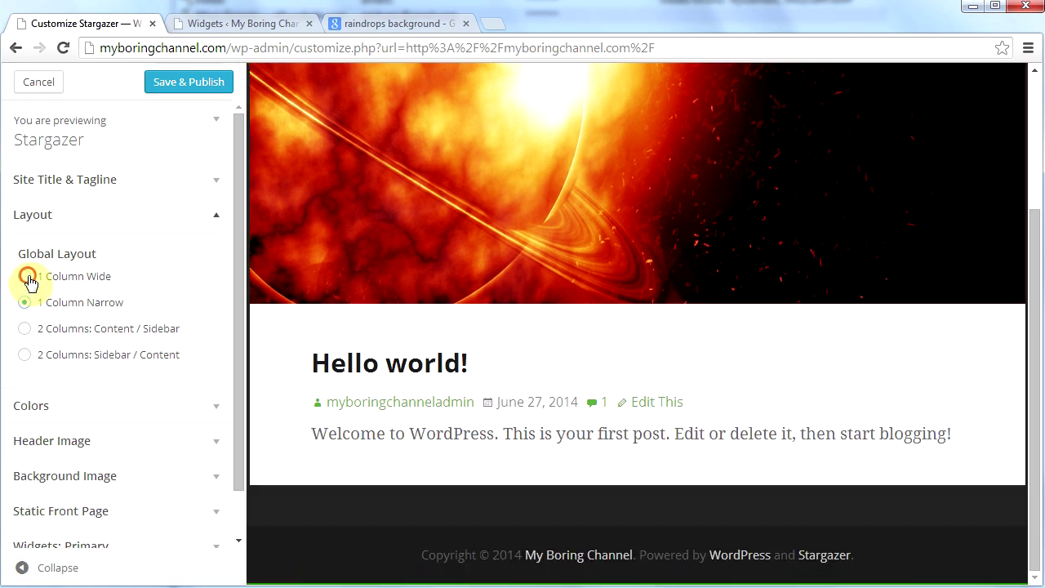
click(27, 276)
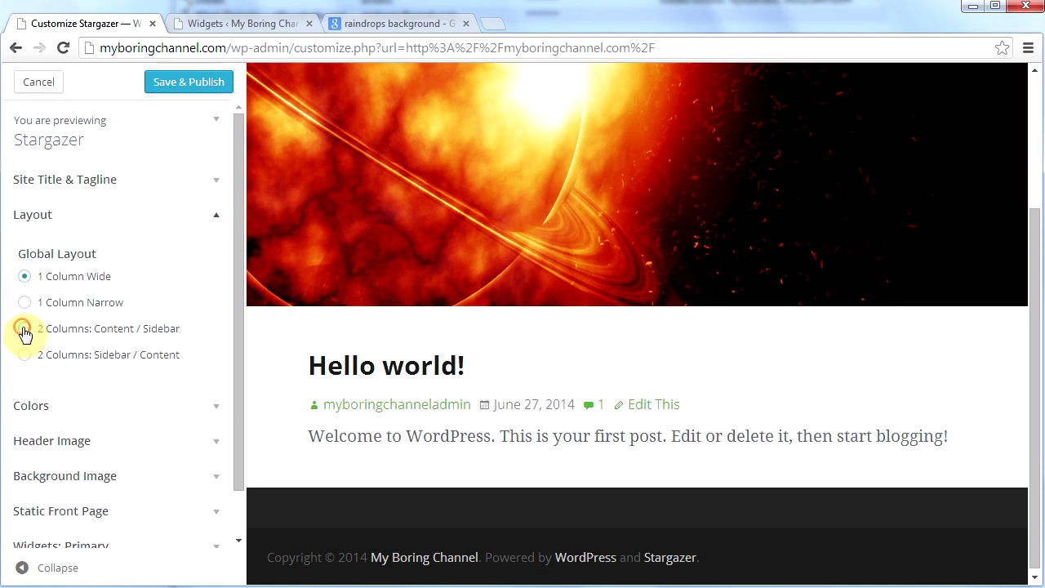
click(23, 329)
scroll(204, 383, down, 1)
Set the Stargazer primary colour to black and expand Header Image.
click(211, 358)
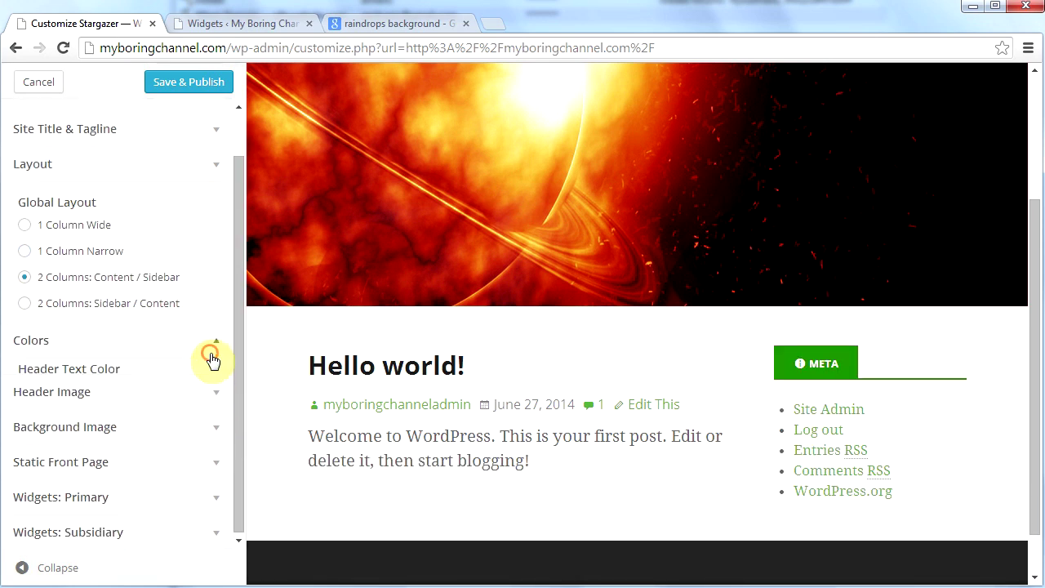
click(51, 356)
click(70, 450)
mouse_move(69, 450)
mouse_down()
mouse_move(35, 403)
mouse_move(135, 458)
mouse_move(163, 450)
mouse_move(145, 404)
mouse_move(70, 427)
mouse_move(87, 475)
mouse_move(88, 529)
mouse_up()
click(236, 390)
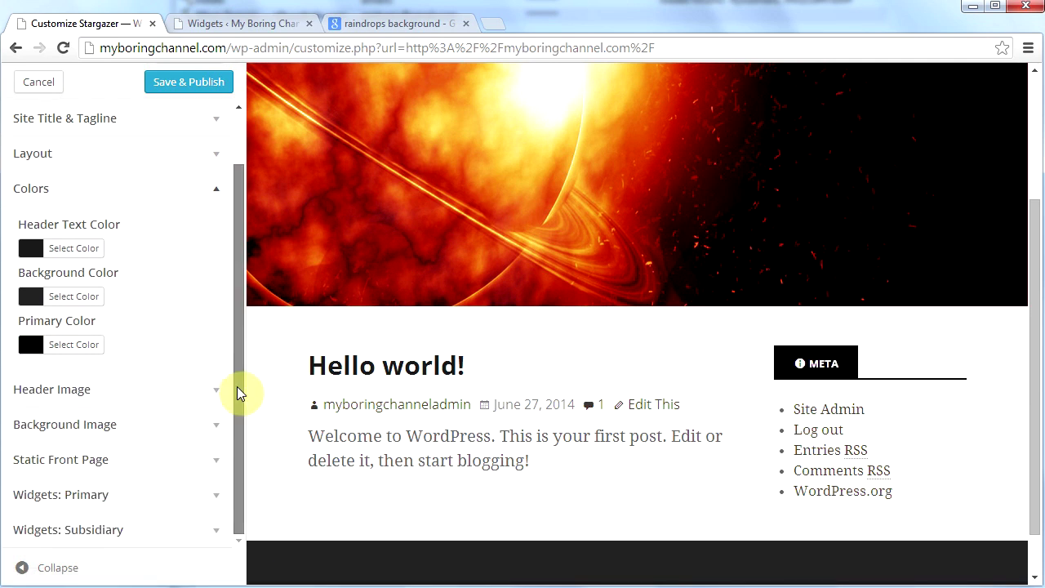
click(184, 390)
drag(234, 315, 244, 380)
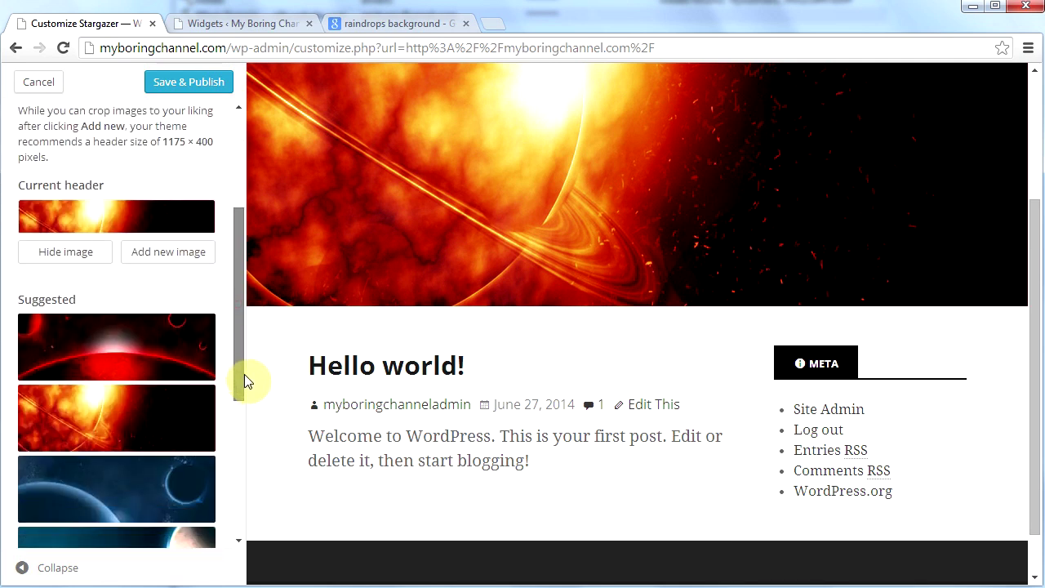
Begin adding a new header image, then switch over to Picasa 3.
click(160, 256)
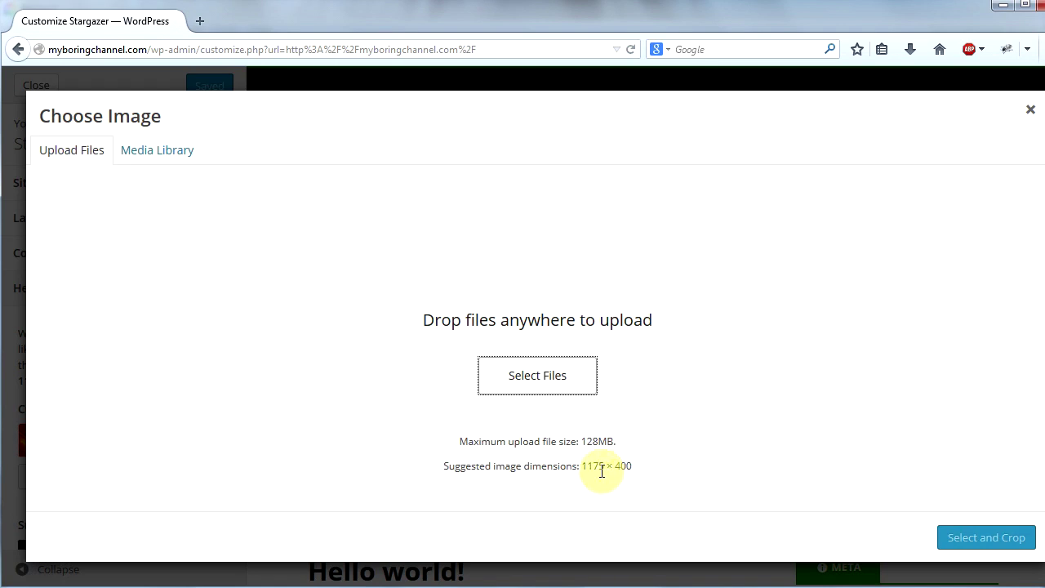
key(alt+Tab)
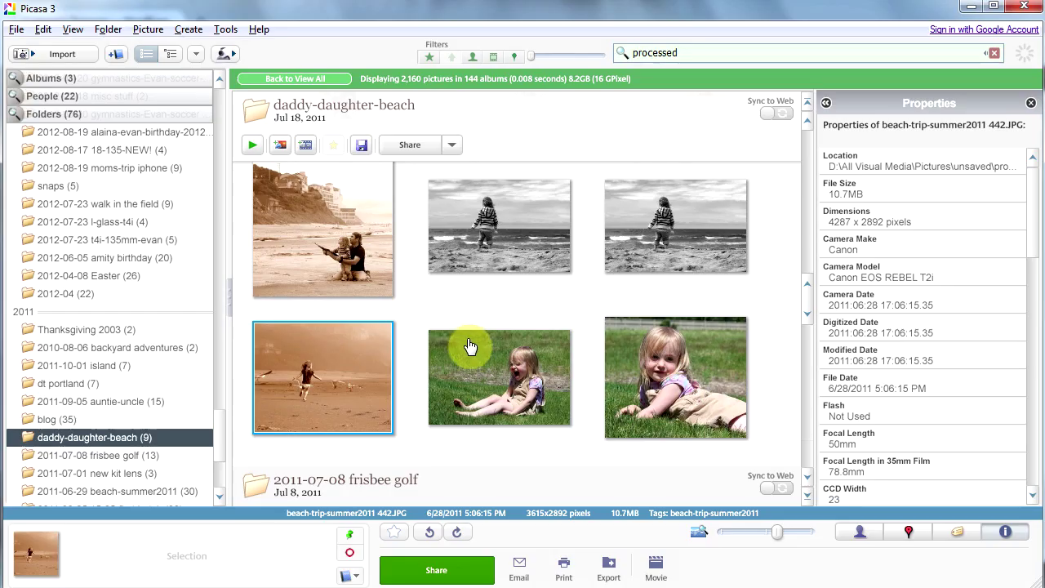
Open the sepia beach photo and create a custom 1175 x 400 stargazer crop ratio.
scroll(474, 346, up, 15)
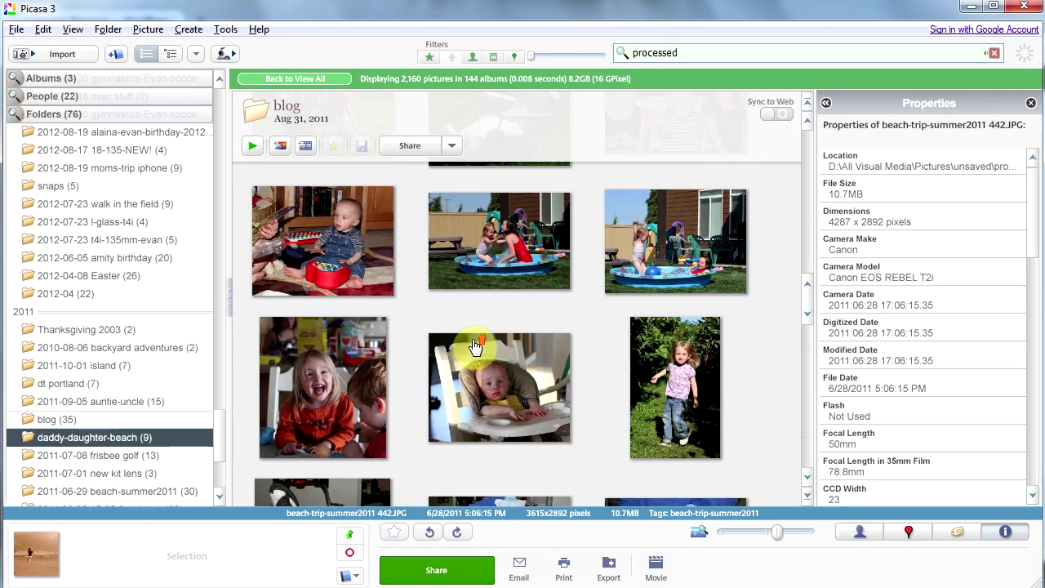
scroll(478, 345, down, 2)
scroll(475, 339, down, 12)
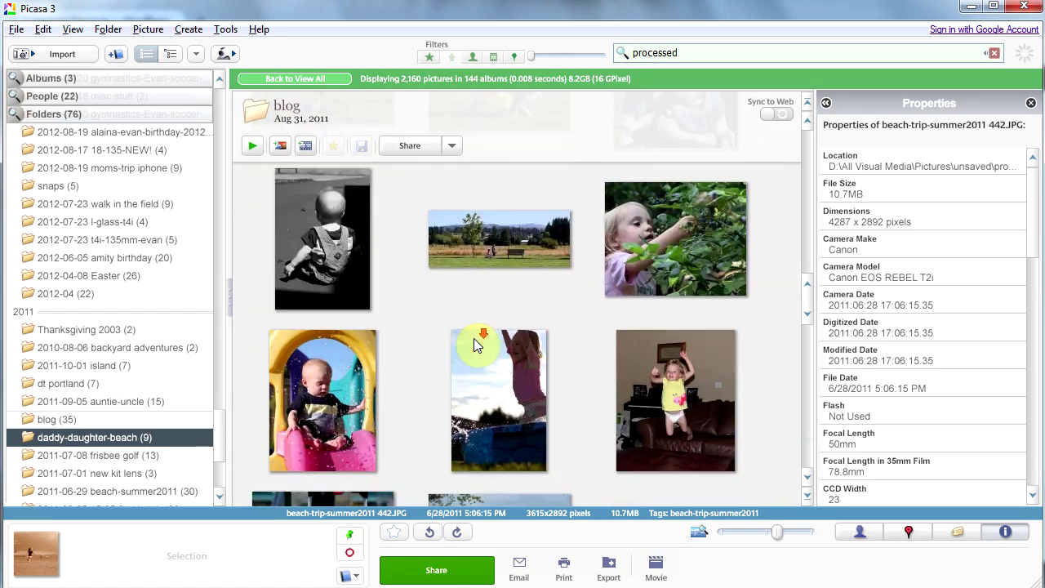
double_click(319, 275)
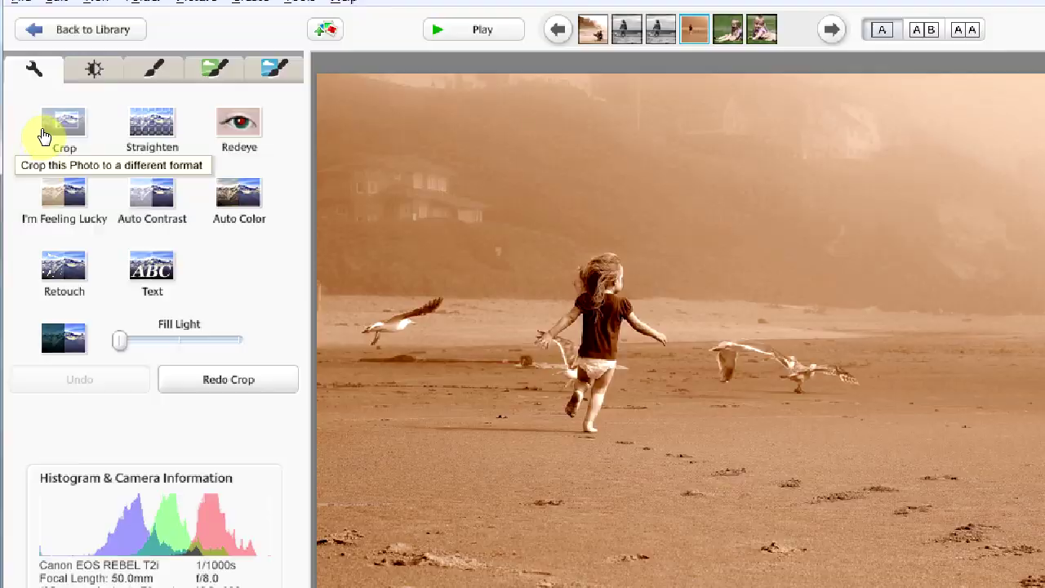
click(37, 139)
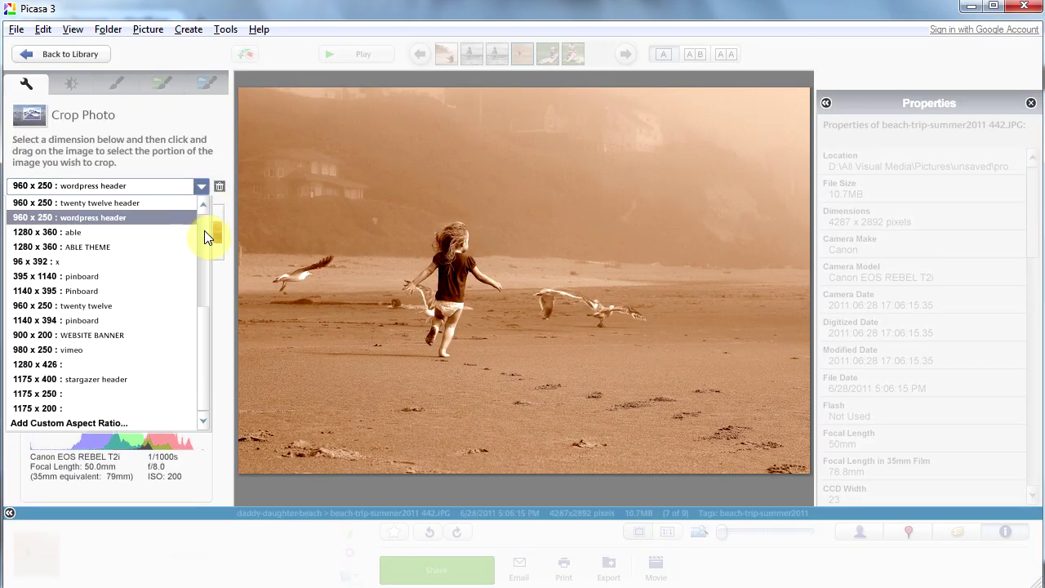
click(60, 425)
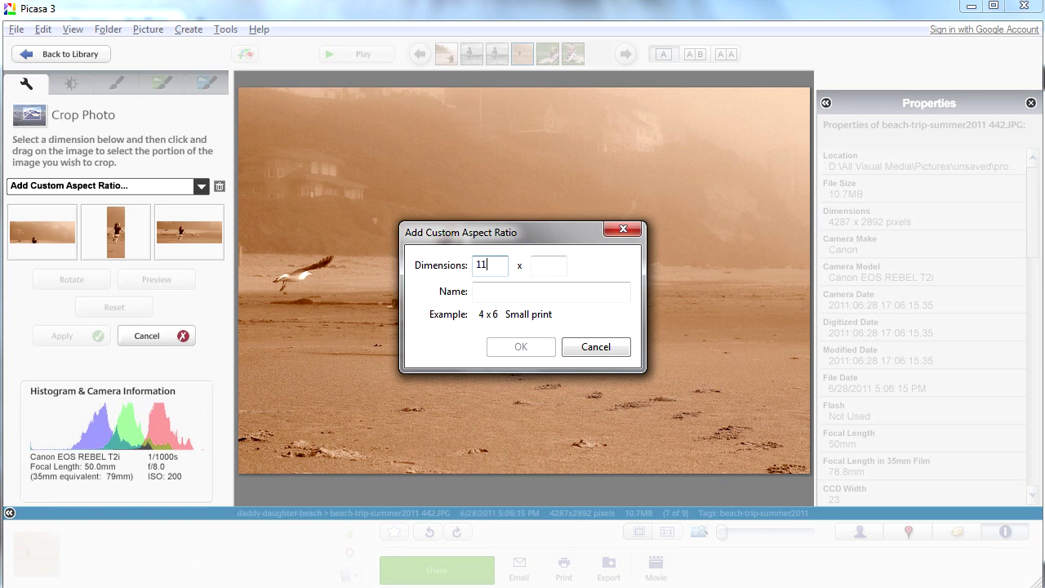
text(400)
key(Tab)
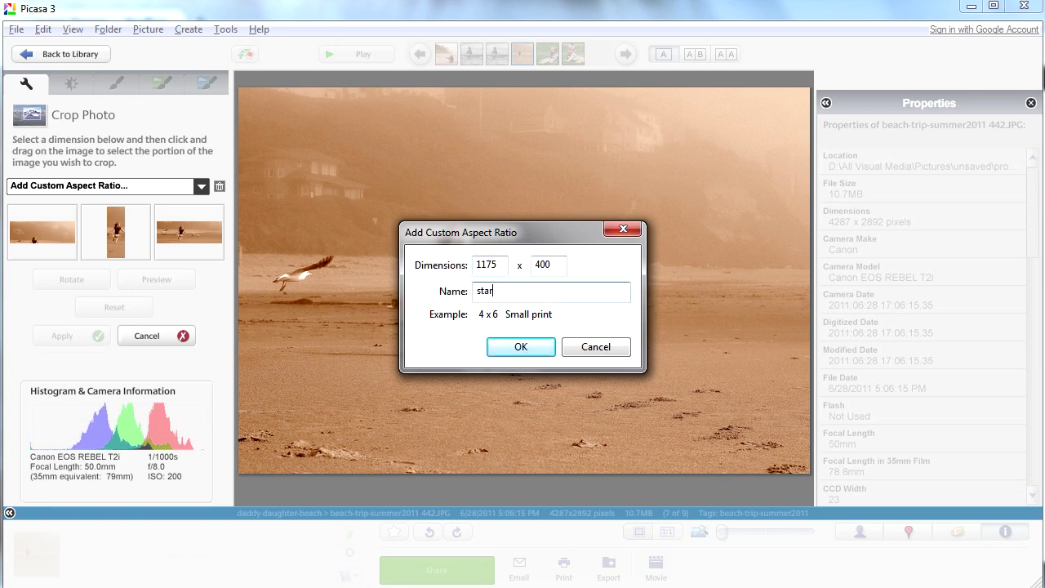
click(528, 351)
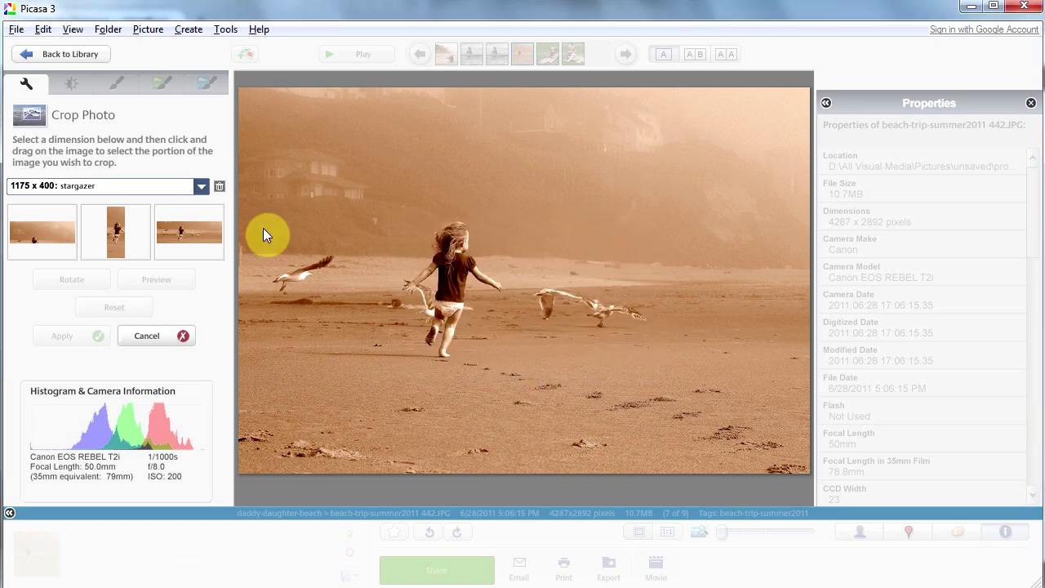
Crop the beach photo to that wide ratio around the girl and gulls.
drag(257, 189, 878, 575)
drag(648, 345, 644, 350)
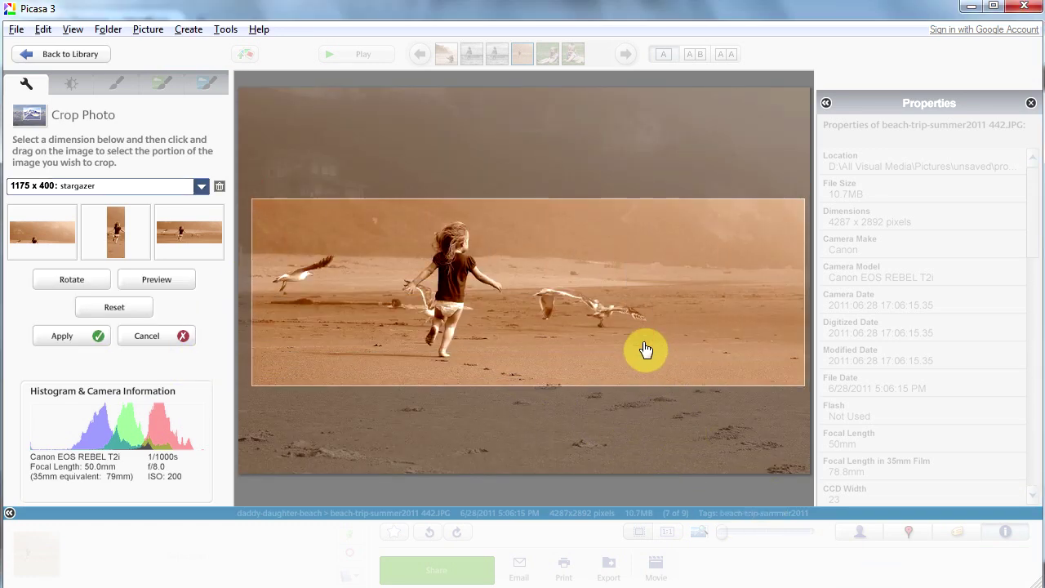
drag(261, 381, 249, 385)
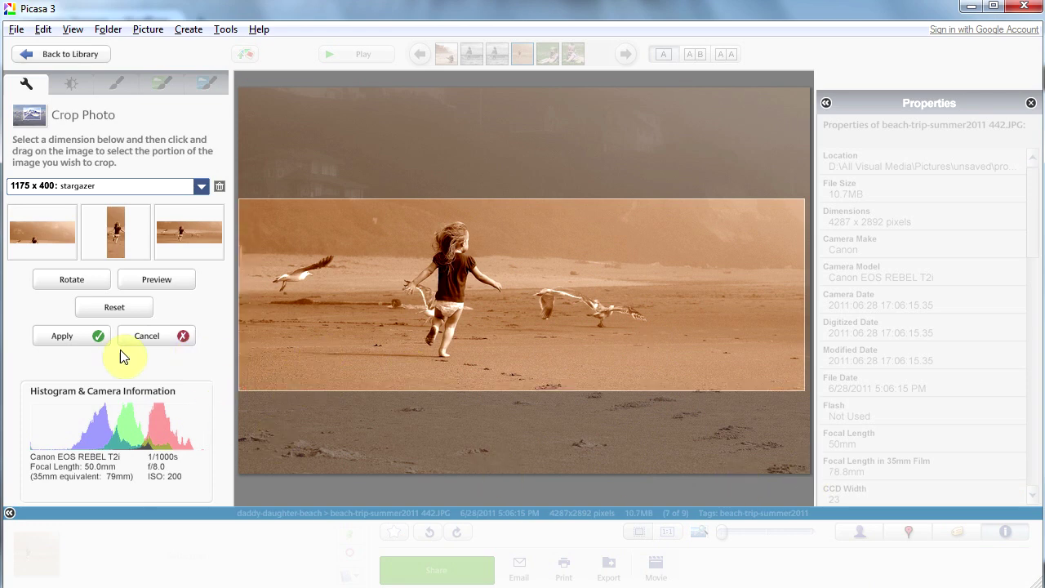
click(55, 338)
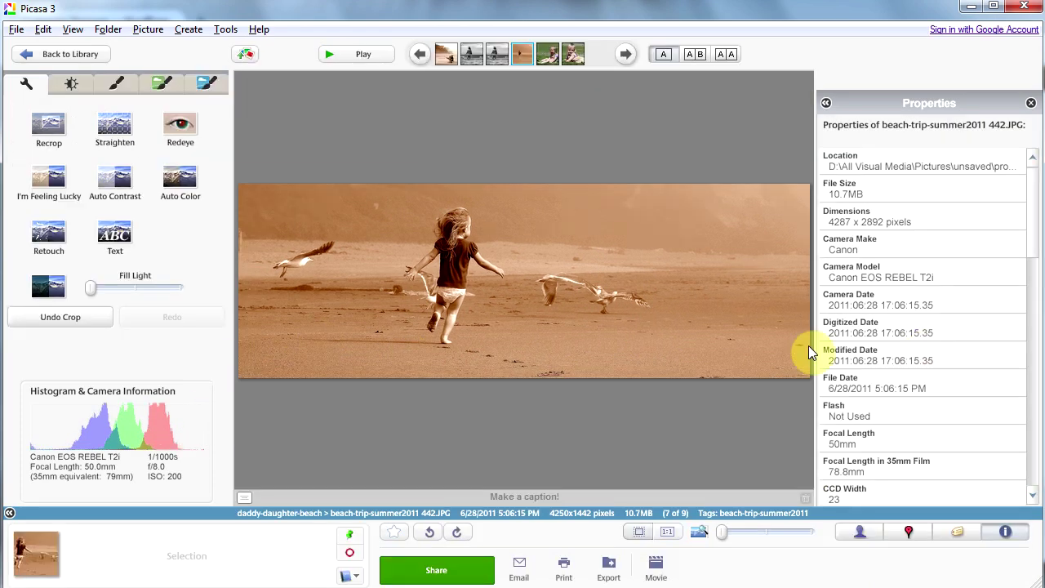
Export the cropped photo at Normal quality to the Desktop daddy-daughter-beach folder.
click(603, 573)
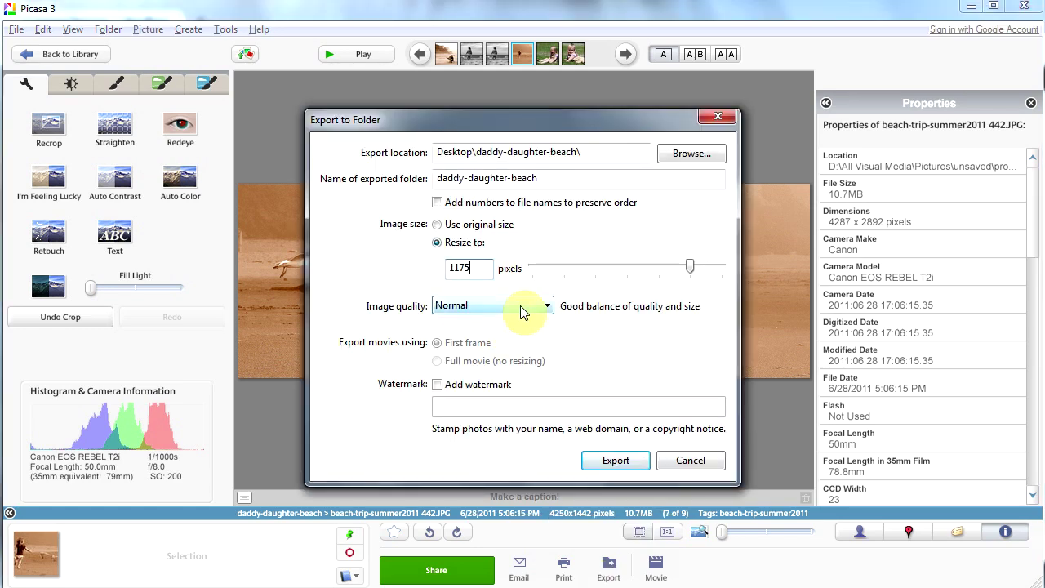
click(457, 305)
click(513, 334)
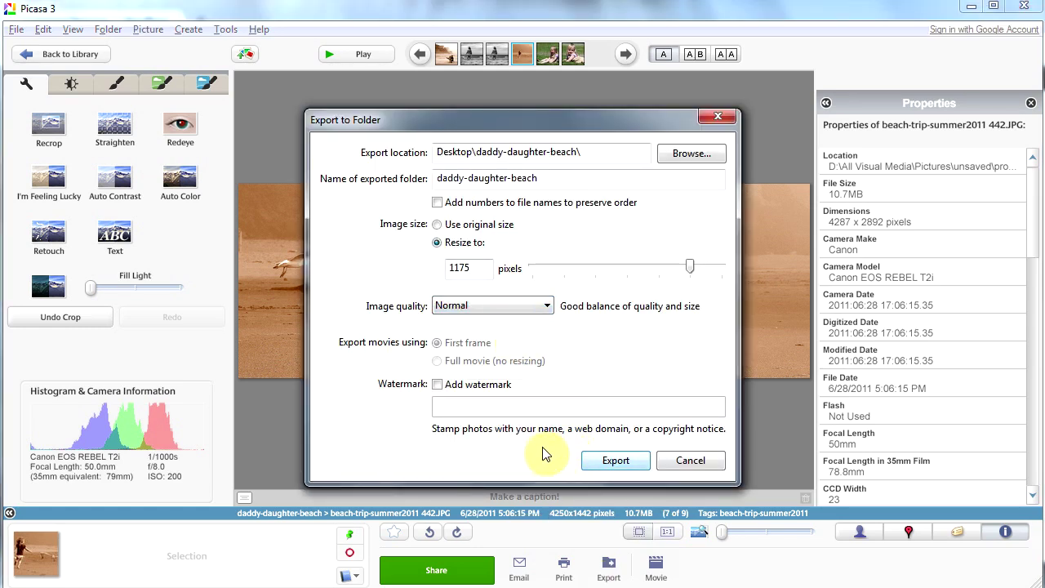
click(609, 462)
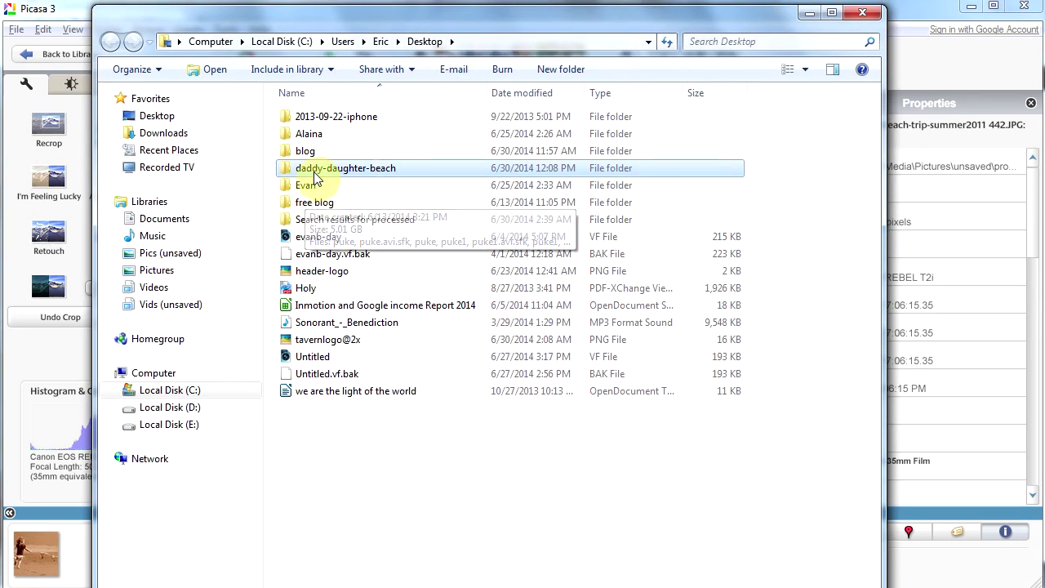
double_click(364, 168)
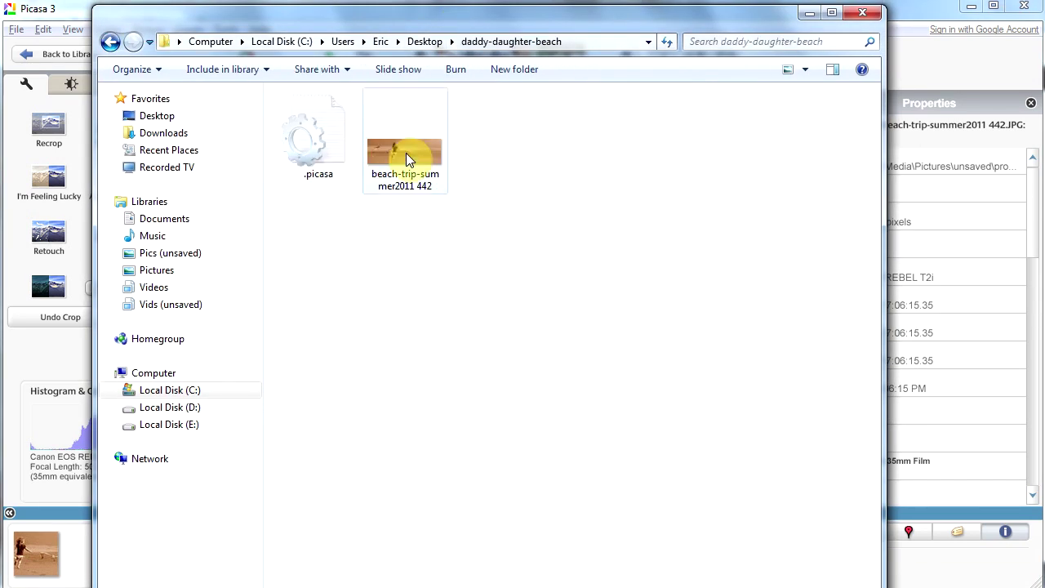
mouse_move(422, 175)
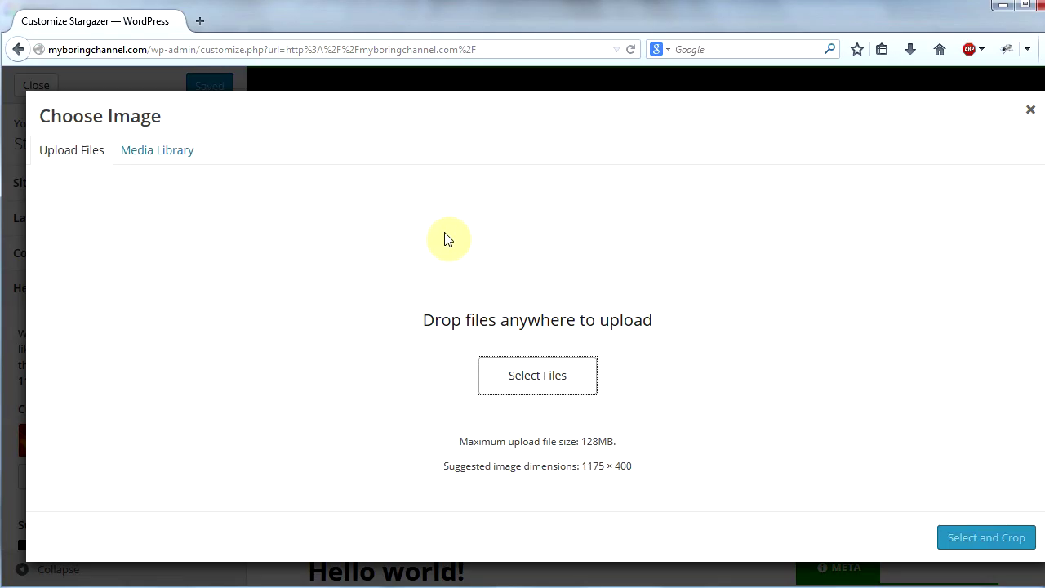
Upload beach-trip-summer2011 442 as the header image without cropping, then close the customizer.
click(535, 376)
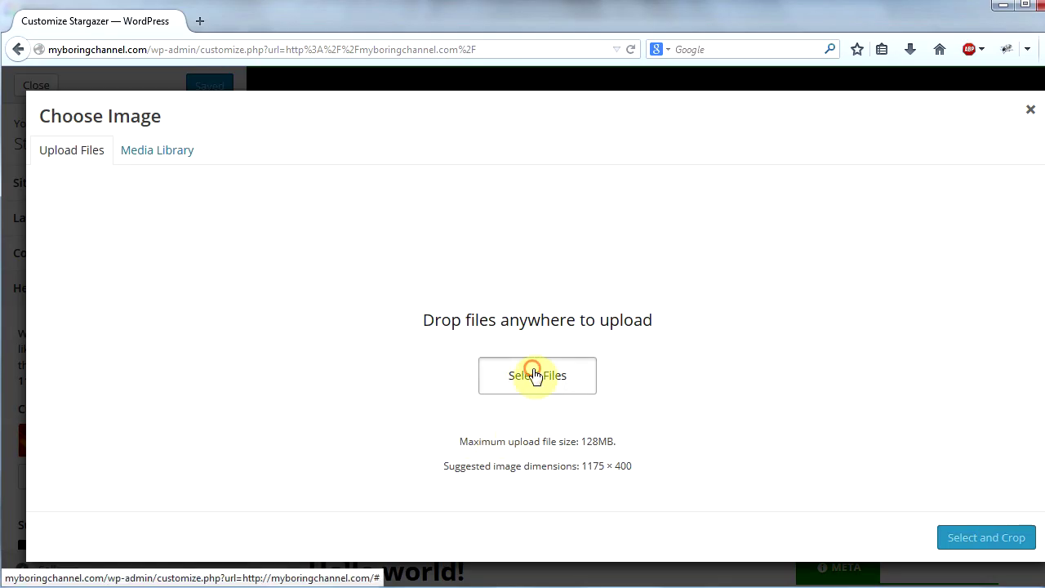
click(131, 137)
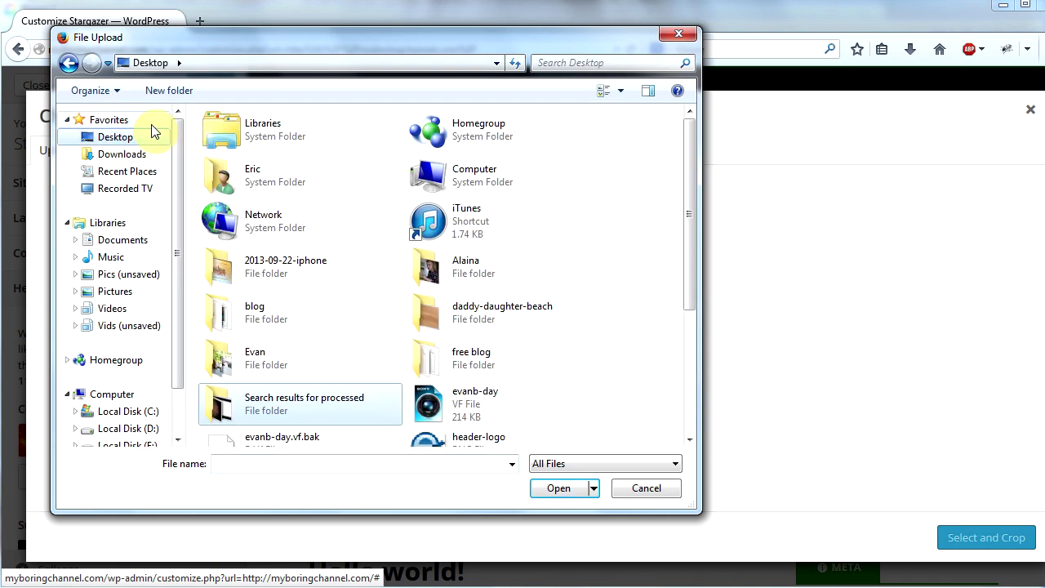
double_click(488, 323)
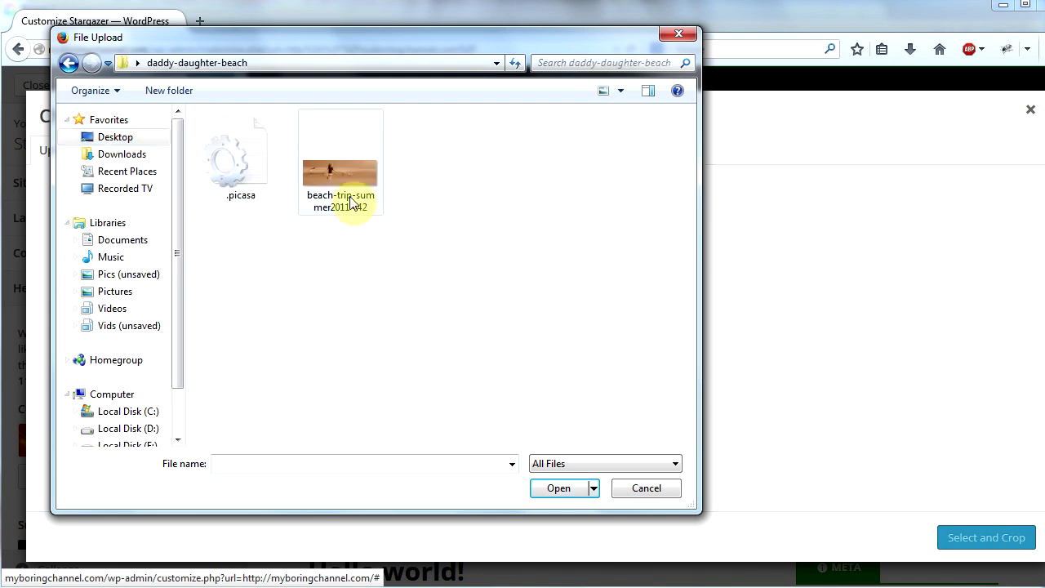
double_click(367, 210)
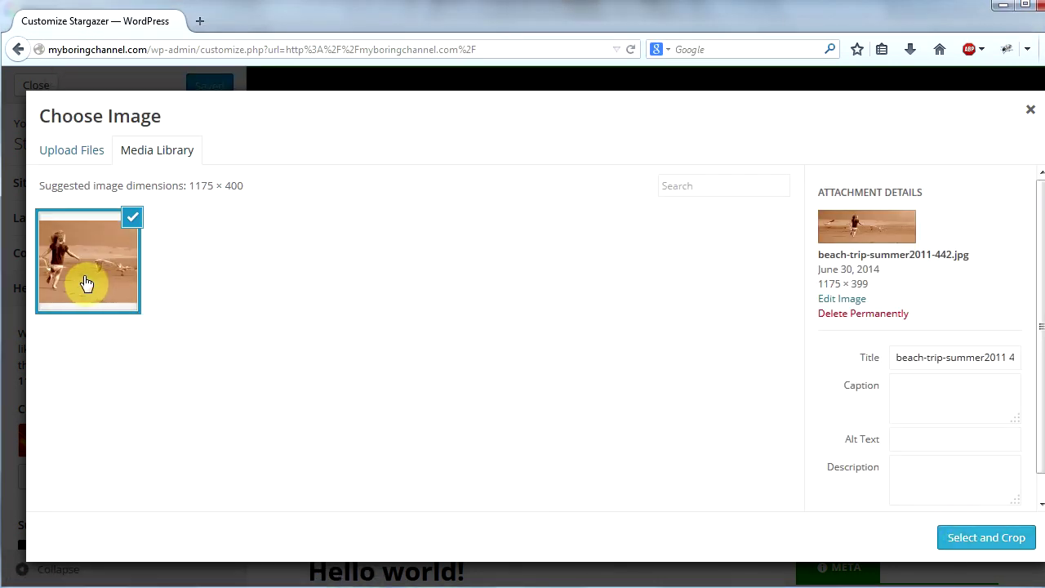
click(976, 545)
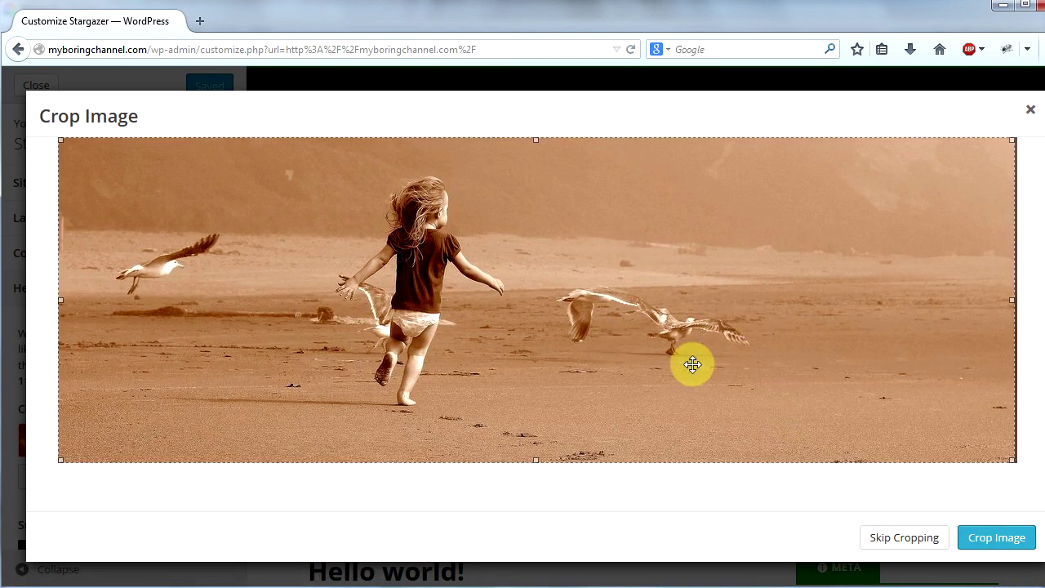
click(914, 543)
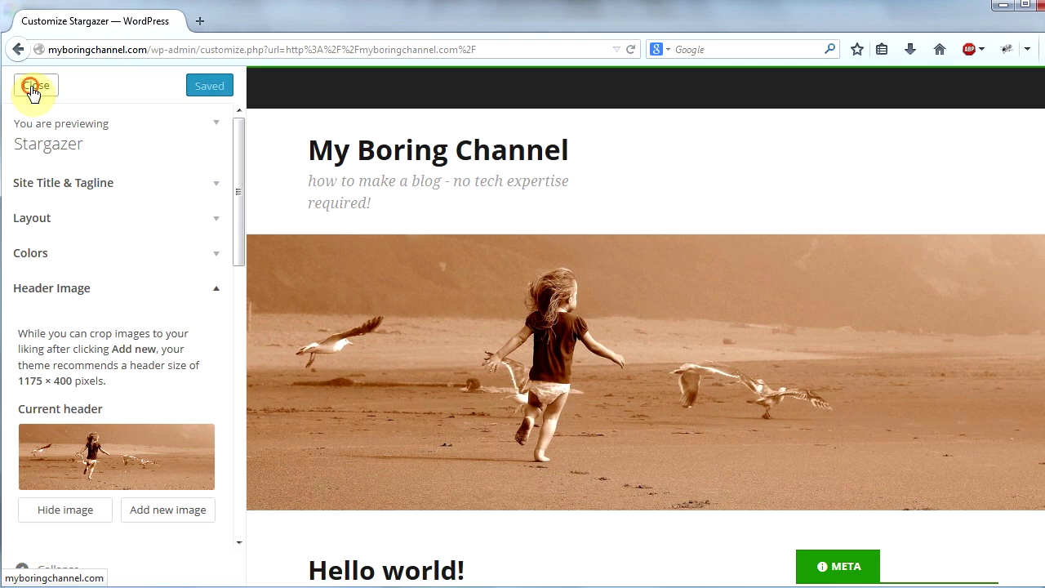
click(33, 86)
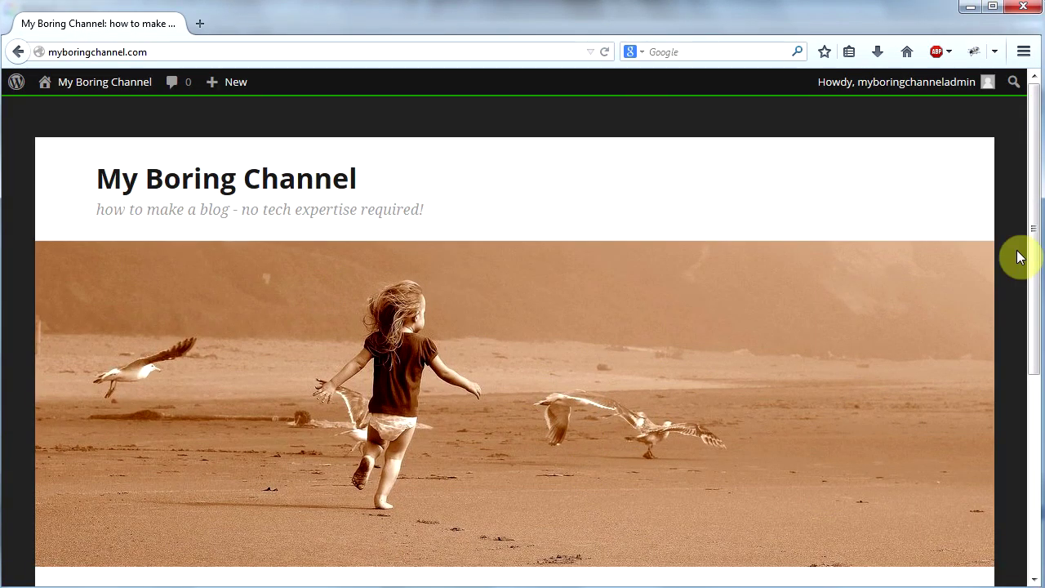
Confirm Background Image shows No Image, then go to the raindrops background search tab.
drag(1033, 234, 1022, 200)
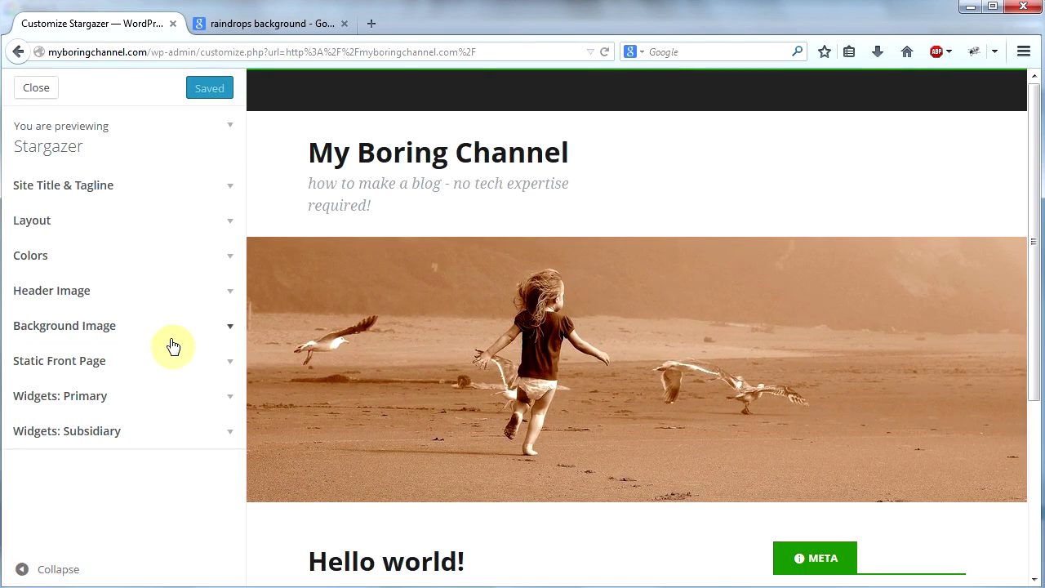
click(156, 329)
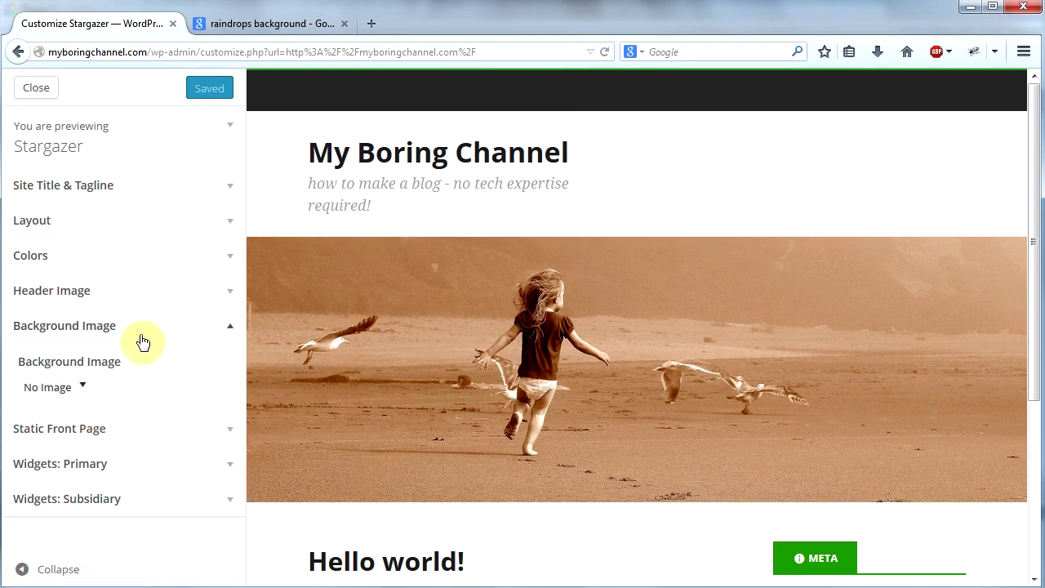
click(265, 29)
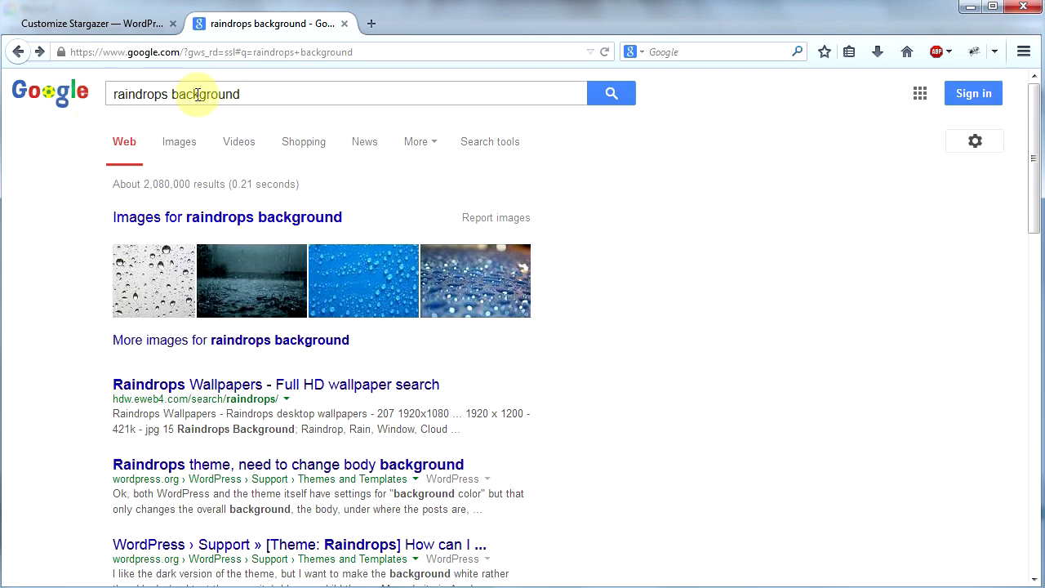
Save a full-size grey raindrops-on-glass image from Google Images to the Desktop.
click(180, 145)
drag(1035, 102, 1036, 236)
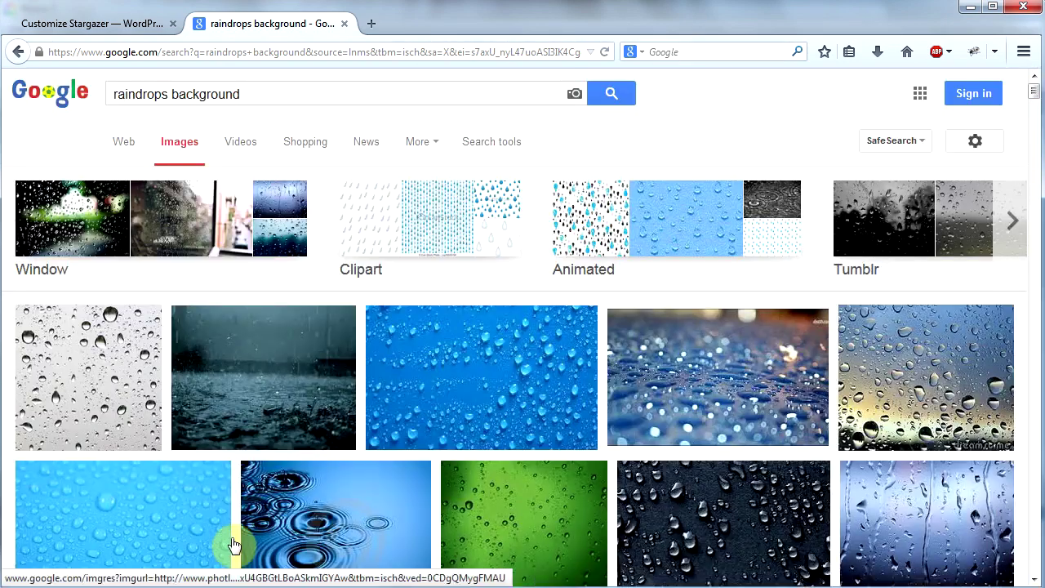
click(69, 361)
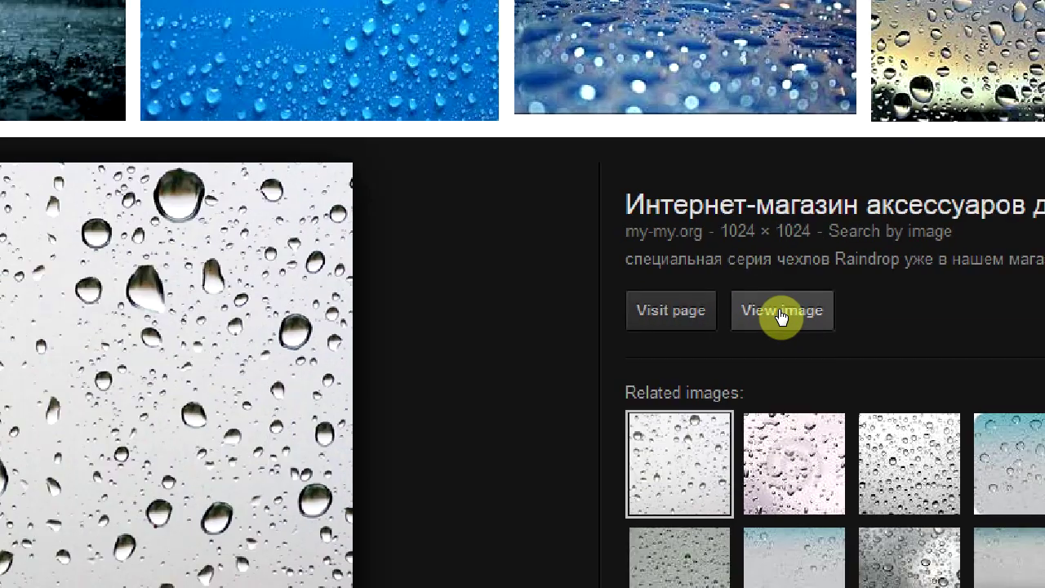
click(782, 317)
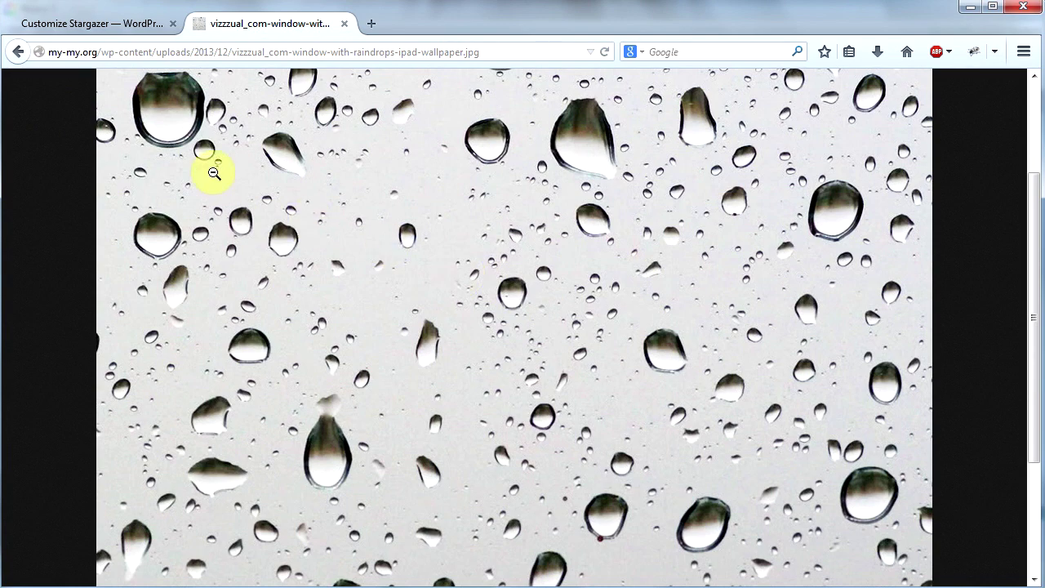
right_click(518, 272)
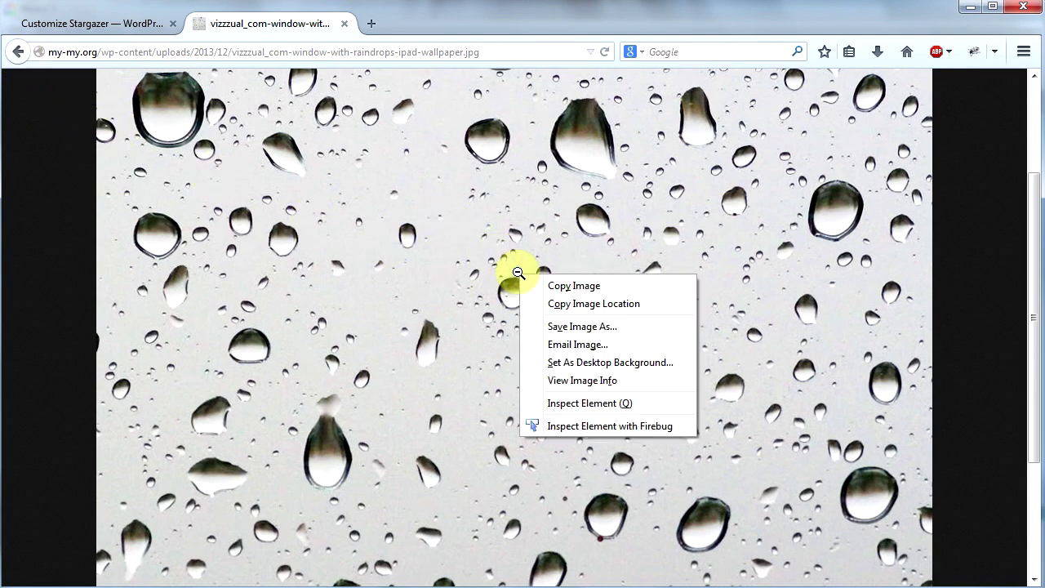
click(571, 327)
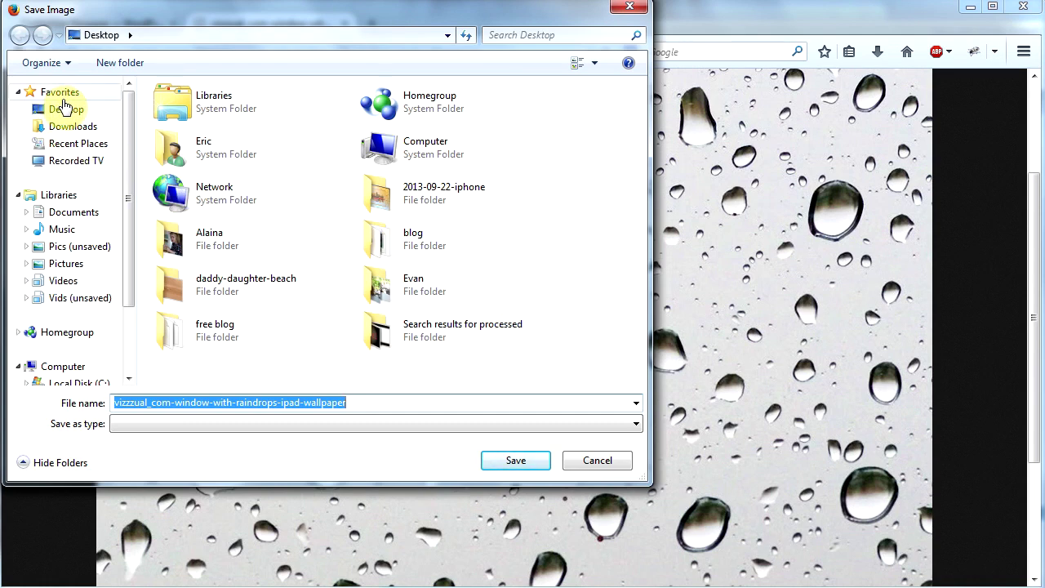
key(Return)
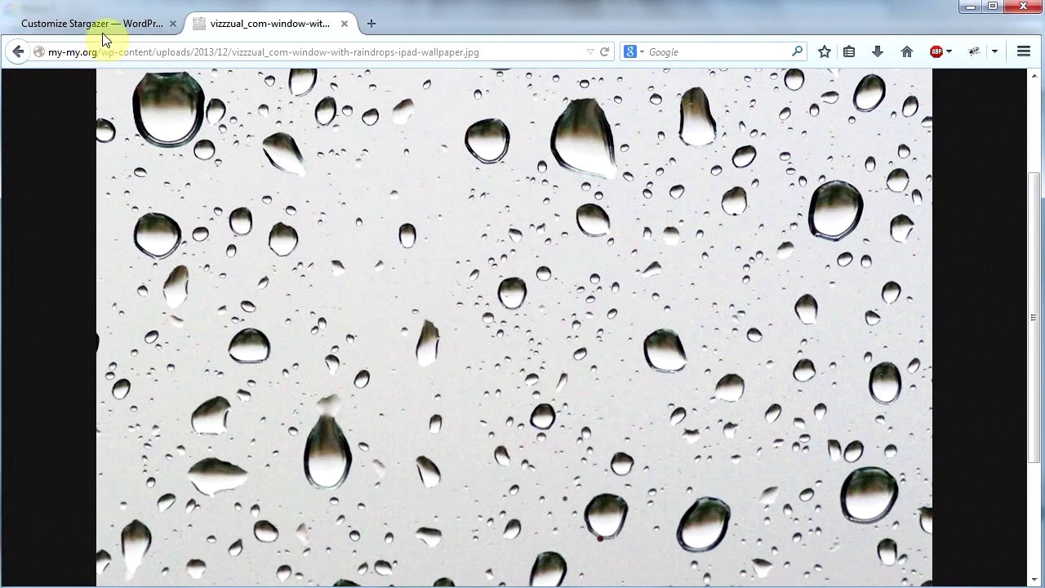
click(105, 31)
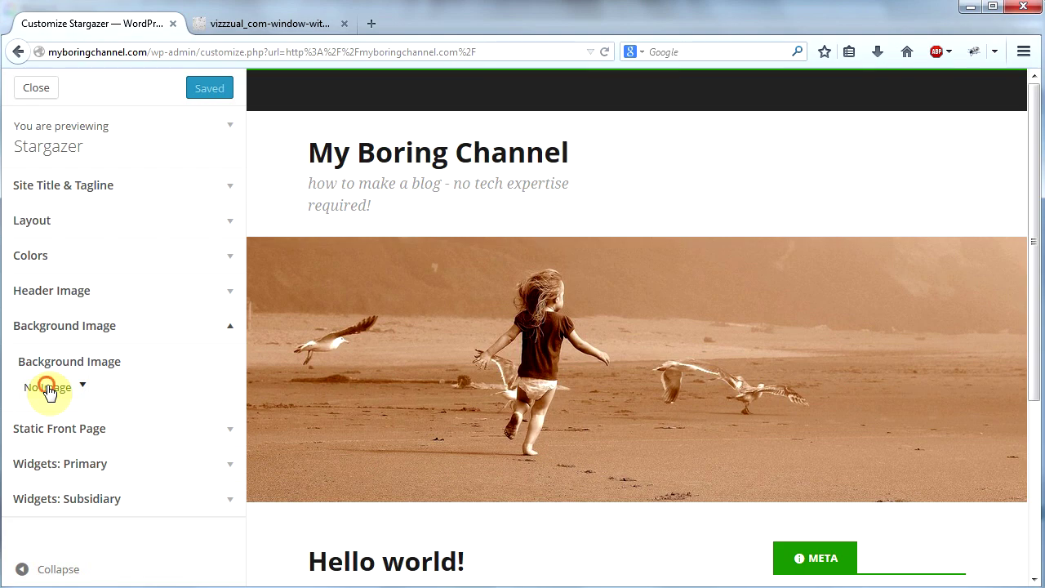
Set the site background to 33-crinkled-paper-background-lrg from the Desktop blog folder and publish it.
click(48, 390)
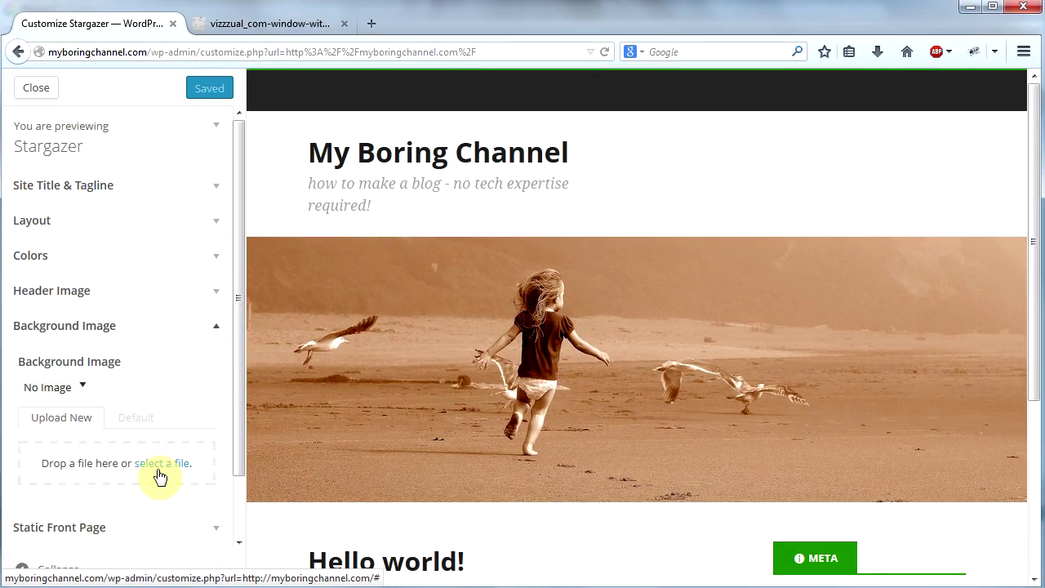
click(163, 459)
click(61, 108)
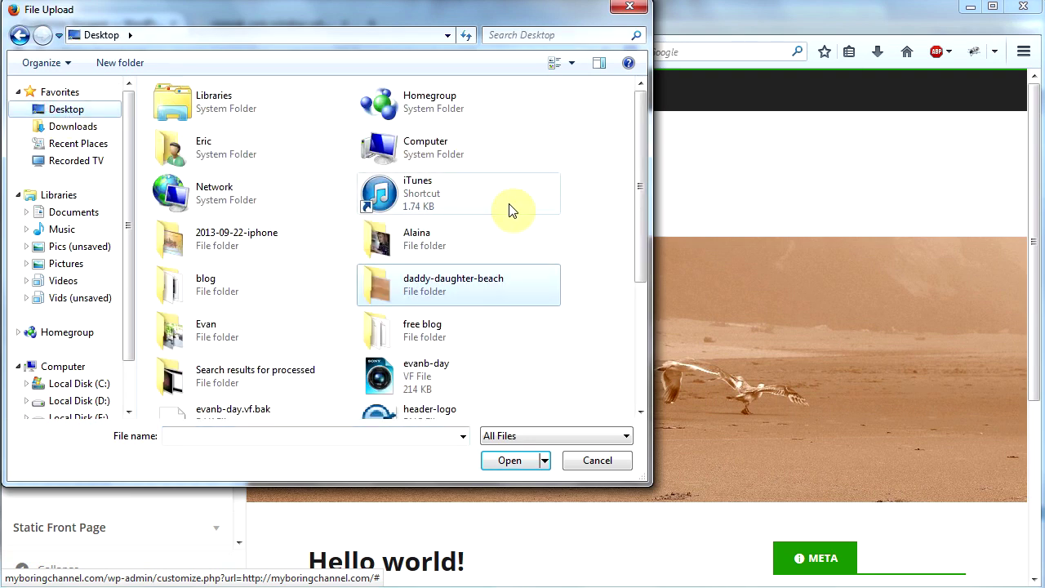
double_click(205, 284)
click(210, 184)
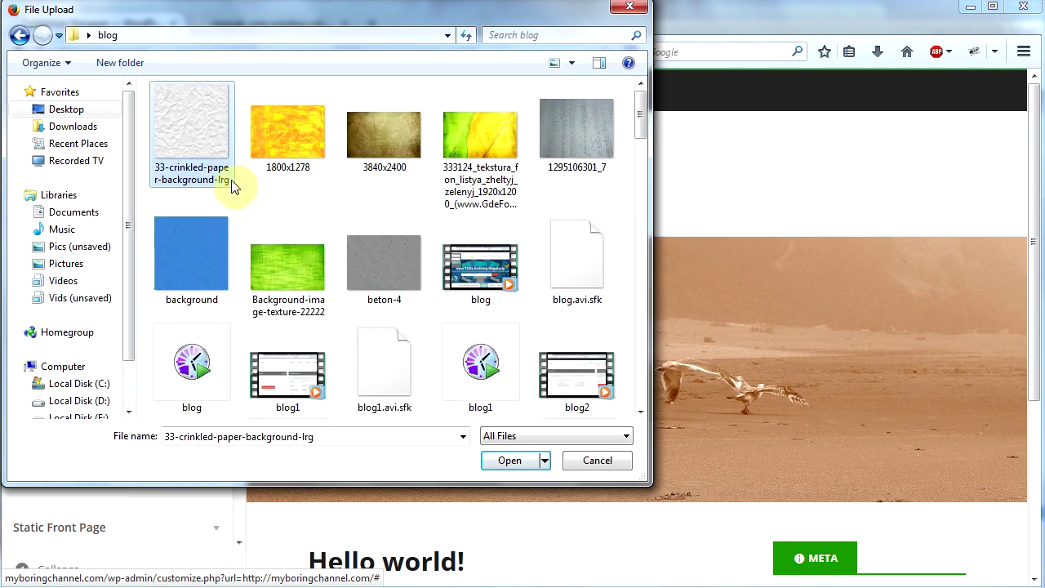
click(510, 462)
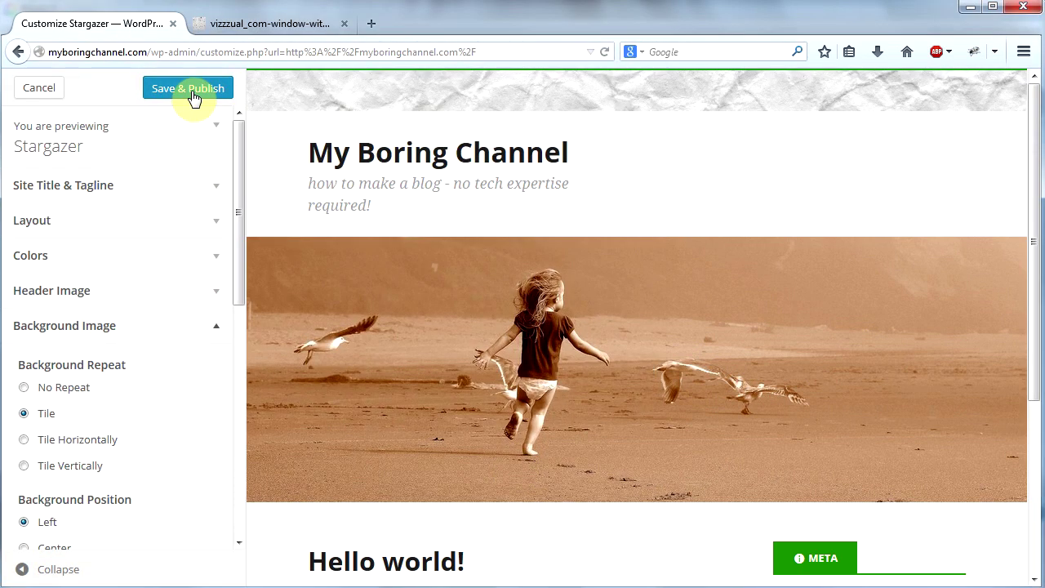
click(196, 91)
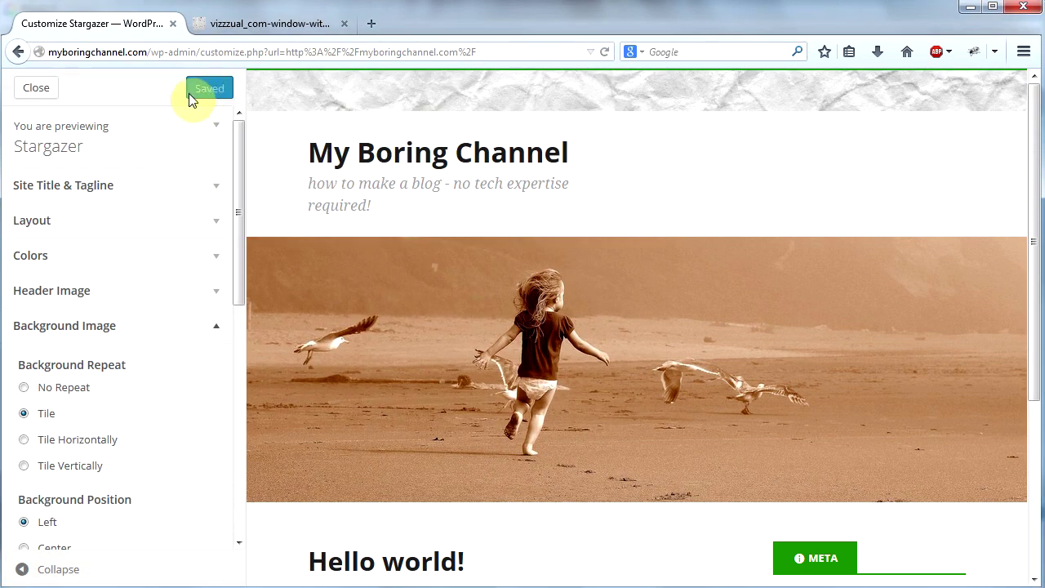
click(45, 87)
Reopen the customizer's Background Image settings to change the current background.
drag(1035, 243, 1039, 187)
mouse_move(105, 81)
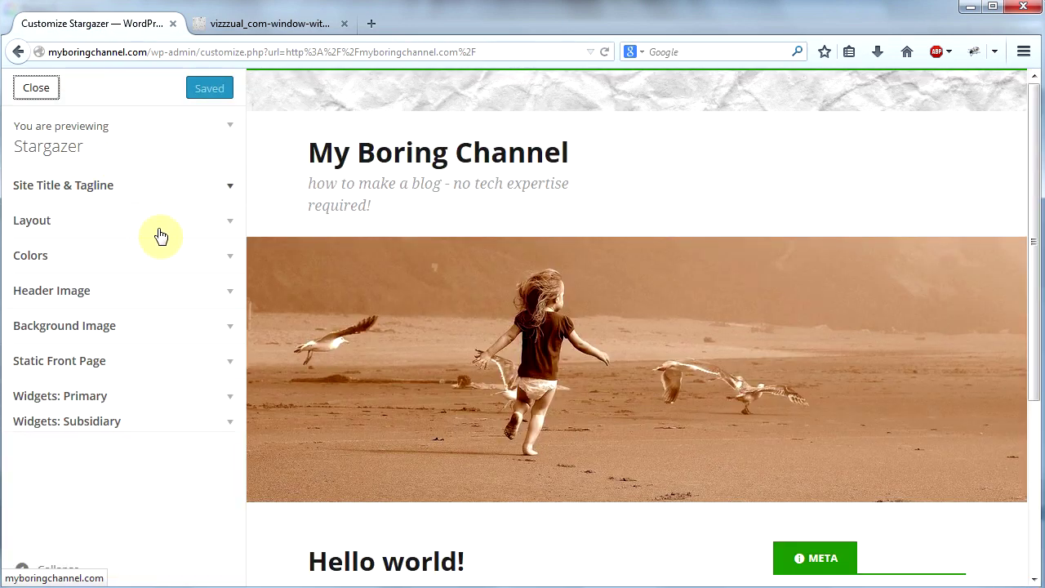
click(227, 337)
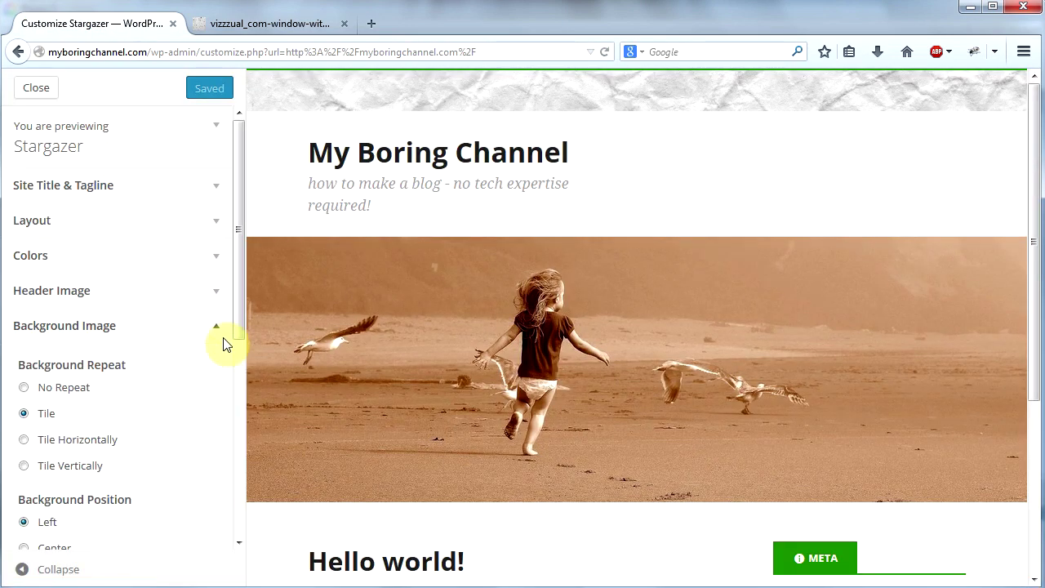
drag(242, 318, 246, 483)
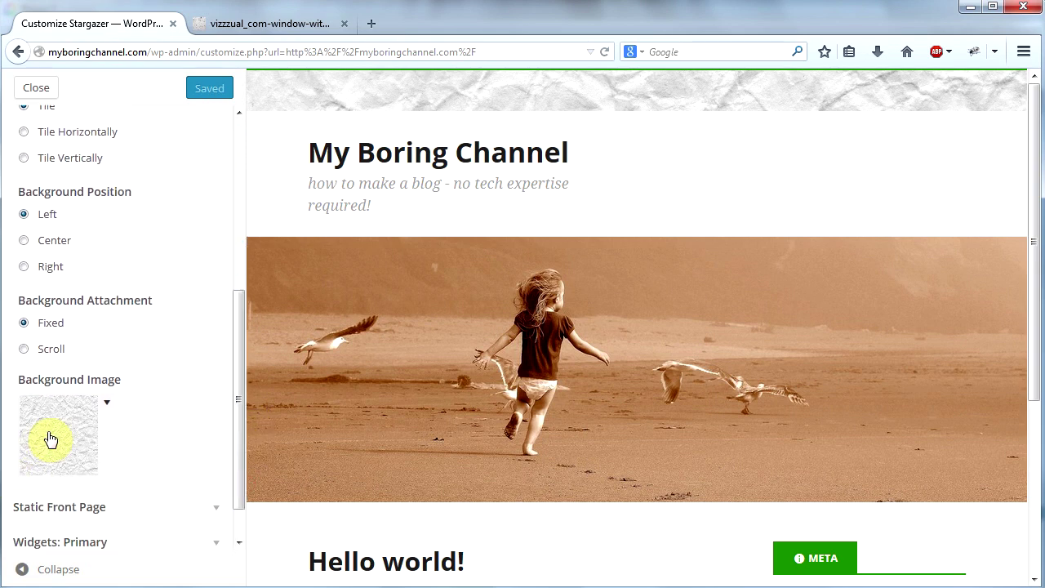
click(49, 437)
drag(234, 349, 238, 425)
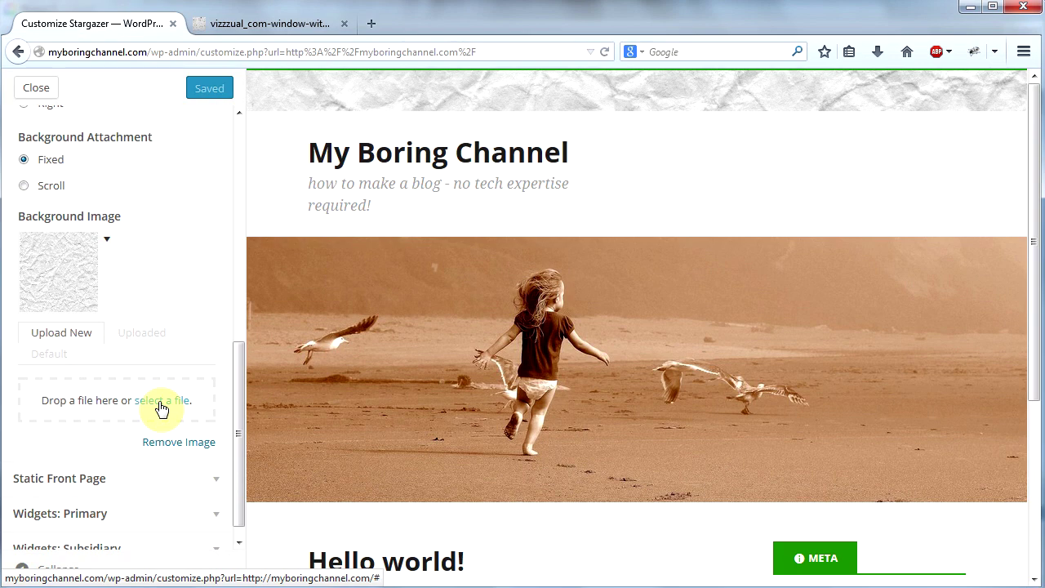
Upload the Fotolia_5148931_M raindrops-on-glass image, publish it, and view the live site.
click(159, 402)
drag(641, 132, 642, 283)
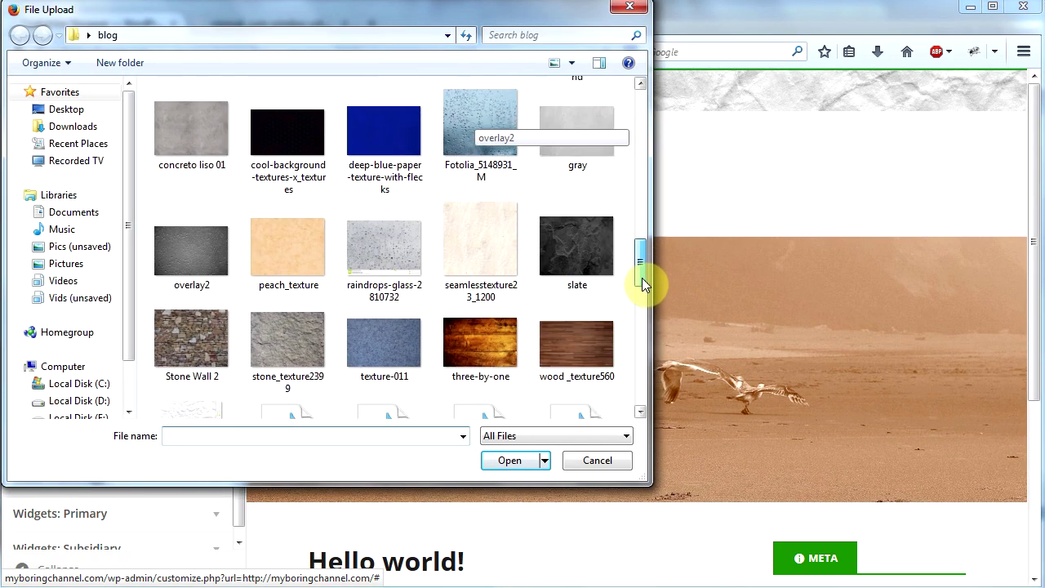
double_click(478, 128)
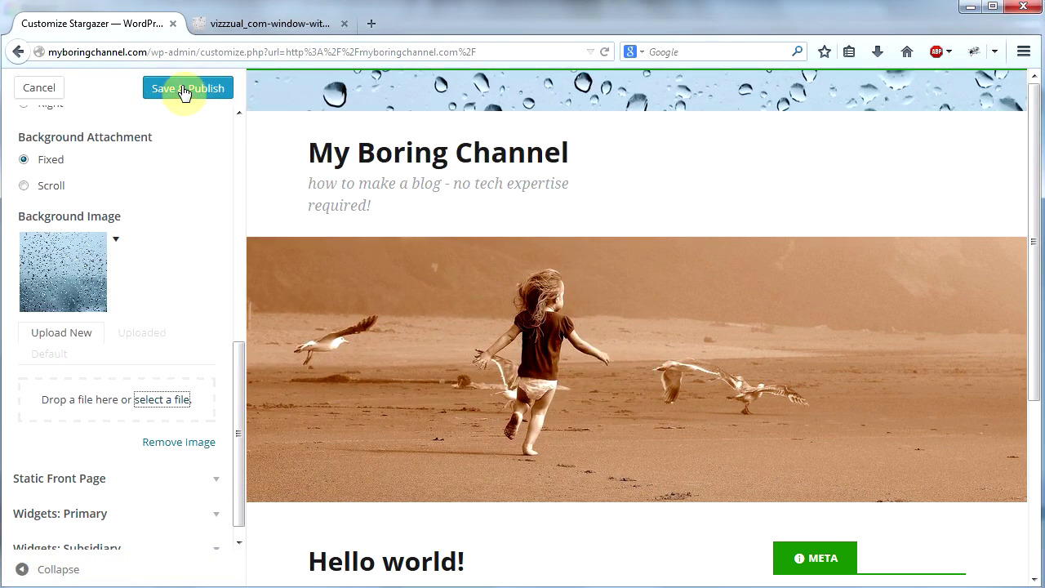
click(185, 90)
click(37, 88)
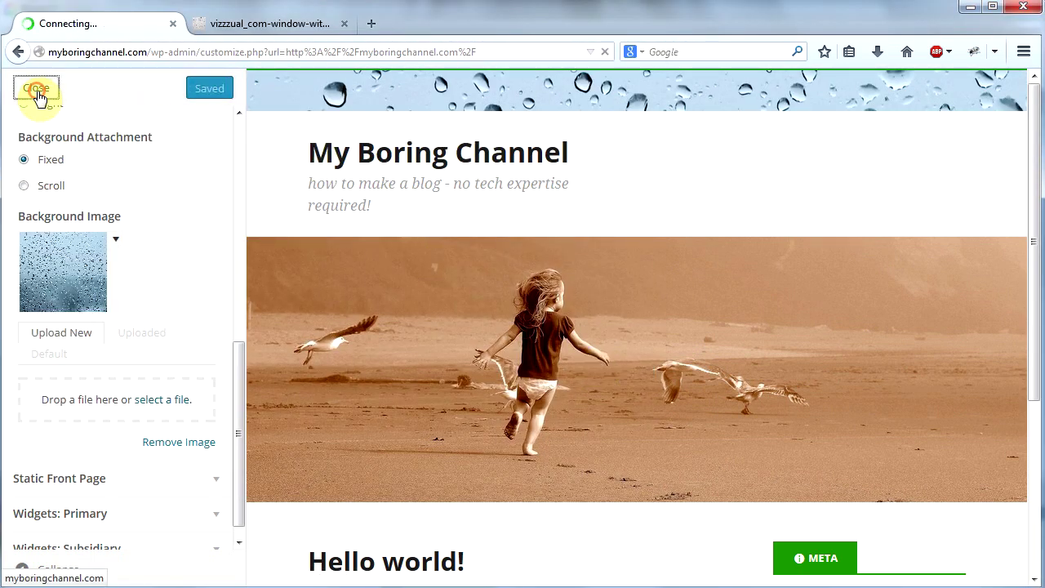
drag(1038, 226, 1031, 274)
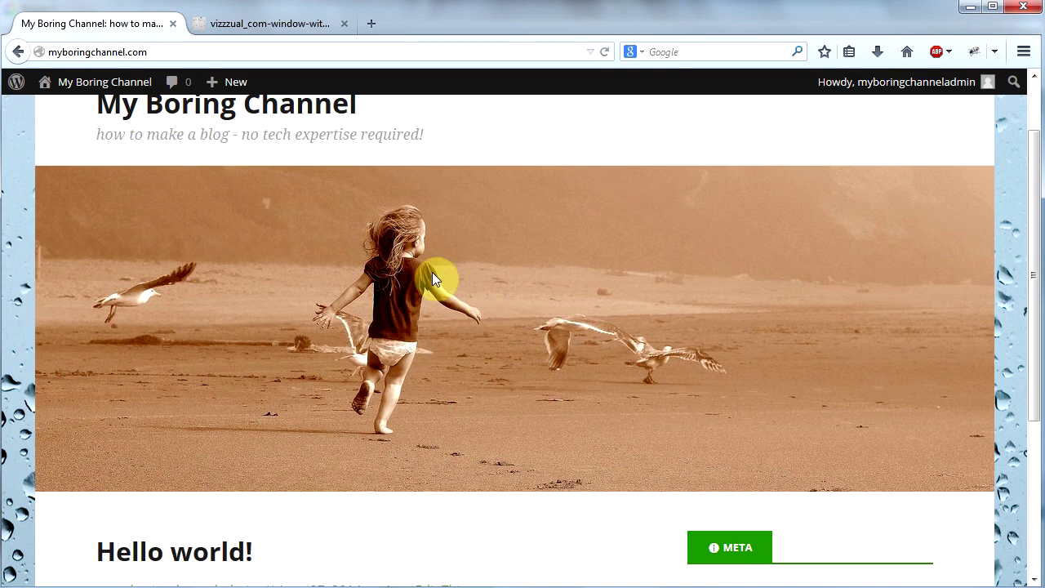
Open the customizer's Header Image section and start adding a new header image.
scroll(437, 286, up, 2)
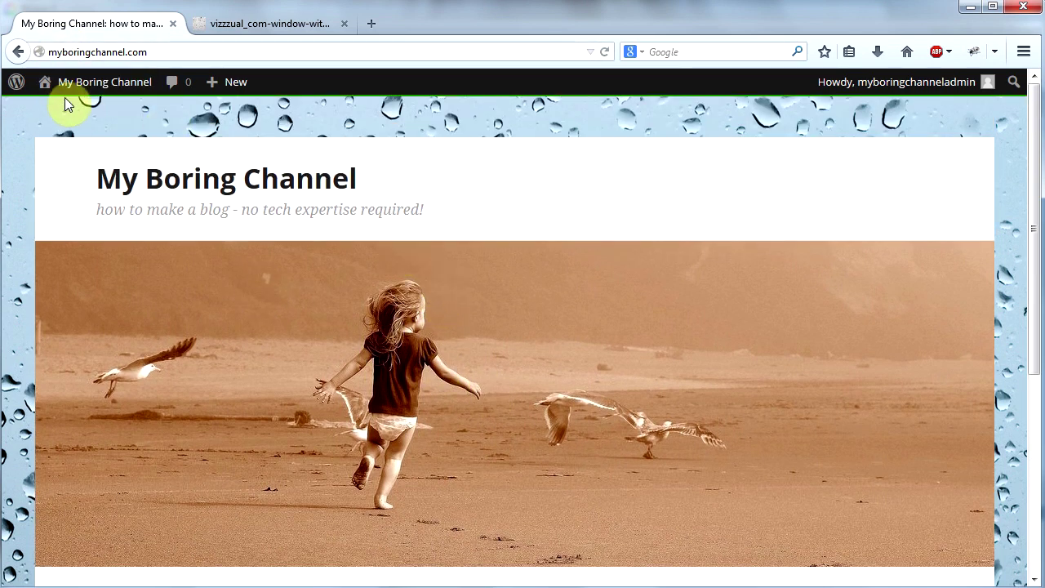
mouse_move(91, 86)
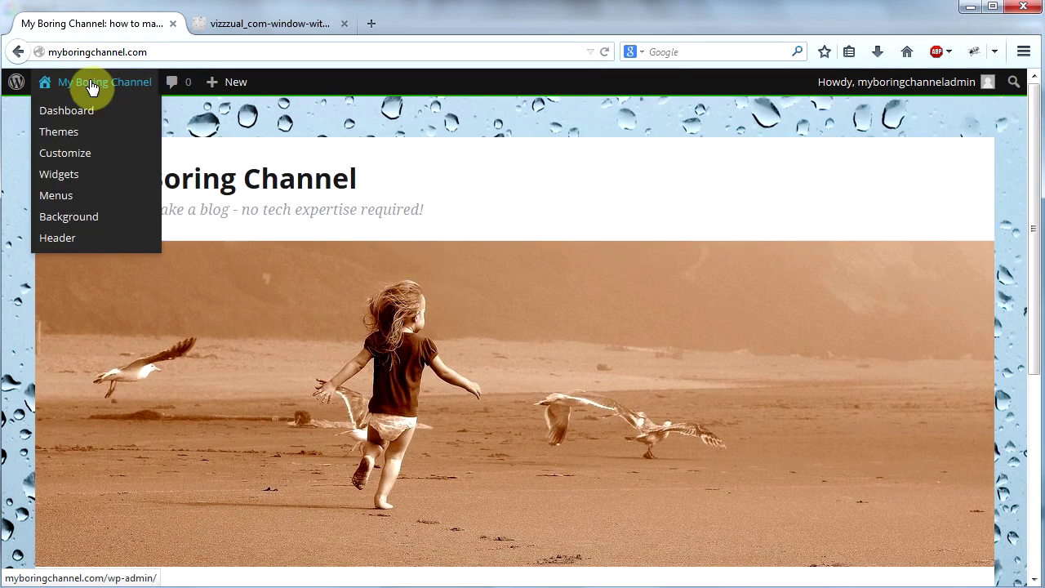
click(73, 153)
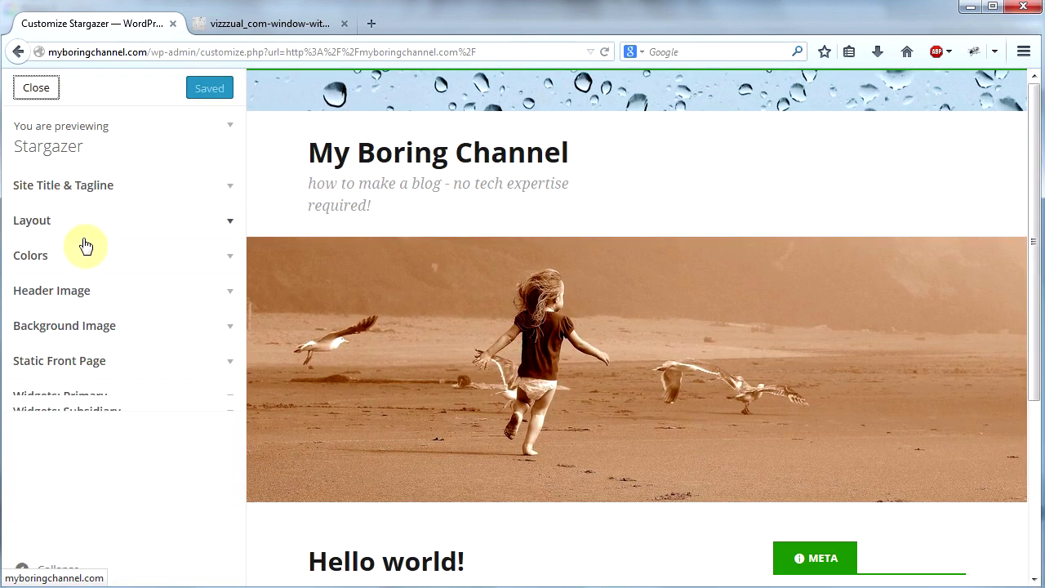
click(166, 291)
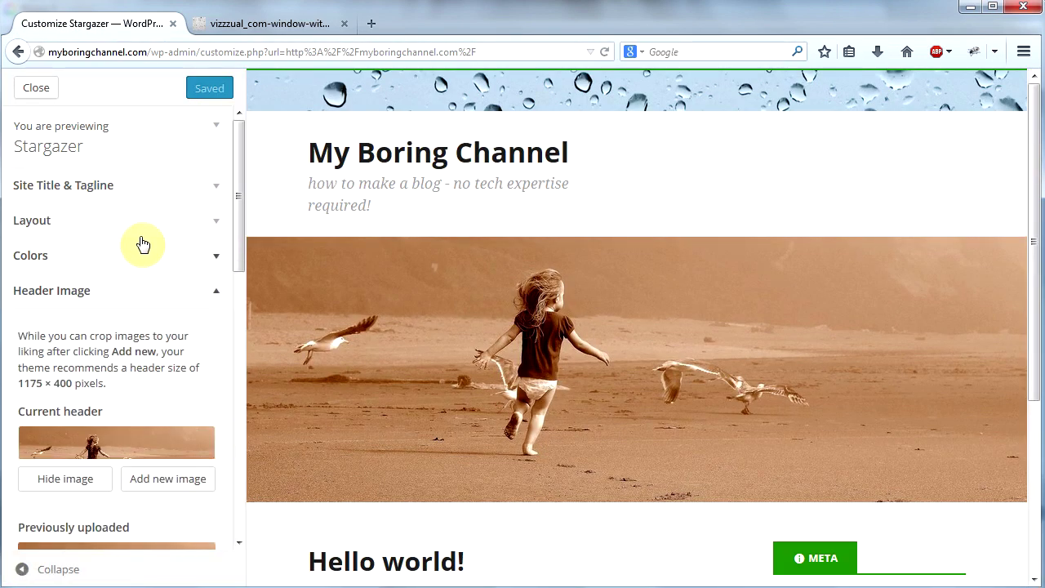
drag(240, 217, 240, 306)
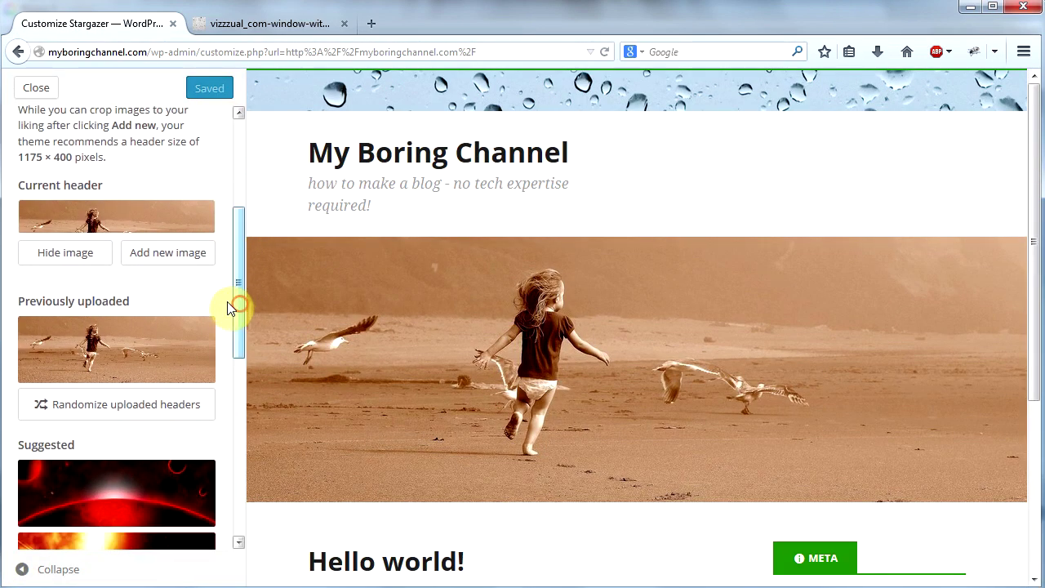
click(180, 259)
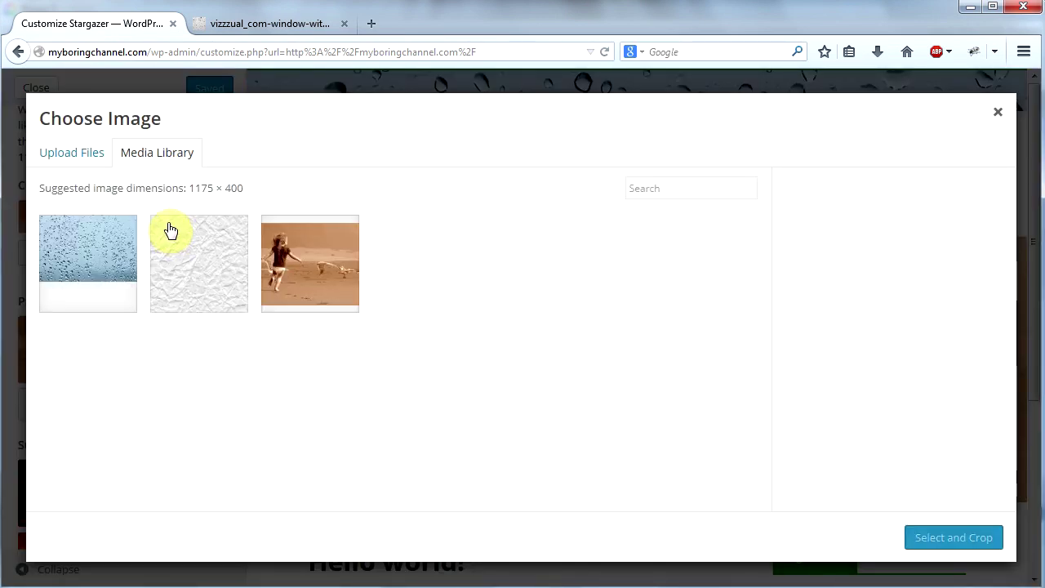
Upload the IMG_1155 fishing-boat photo as the header without cropping, and publish it.
click(67, 163)
click(490, 375)
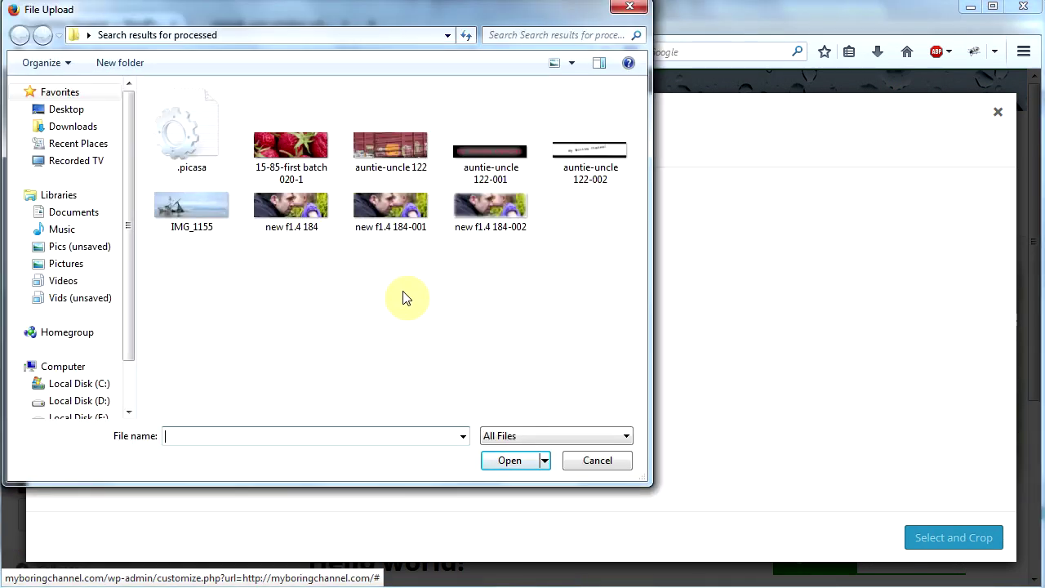
double_click(191, 210)
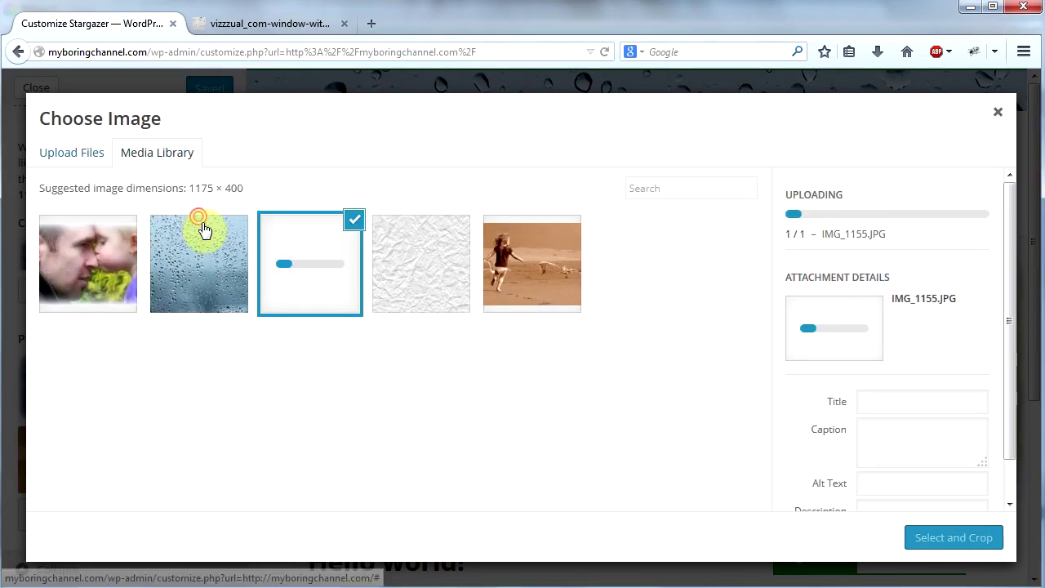
click(944, 543)
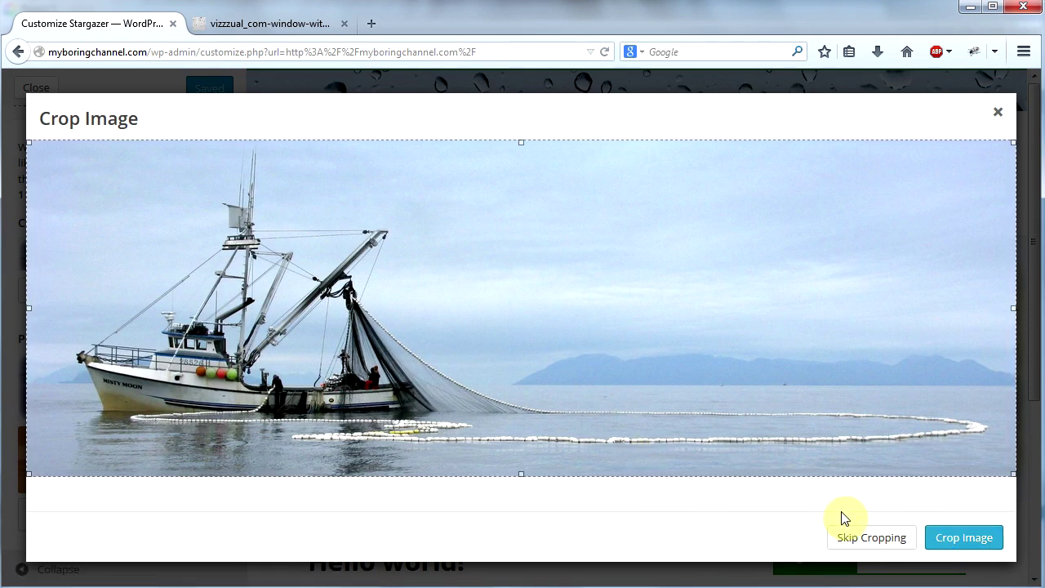
click(861, 540)
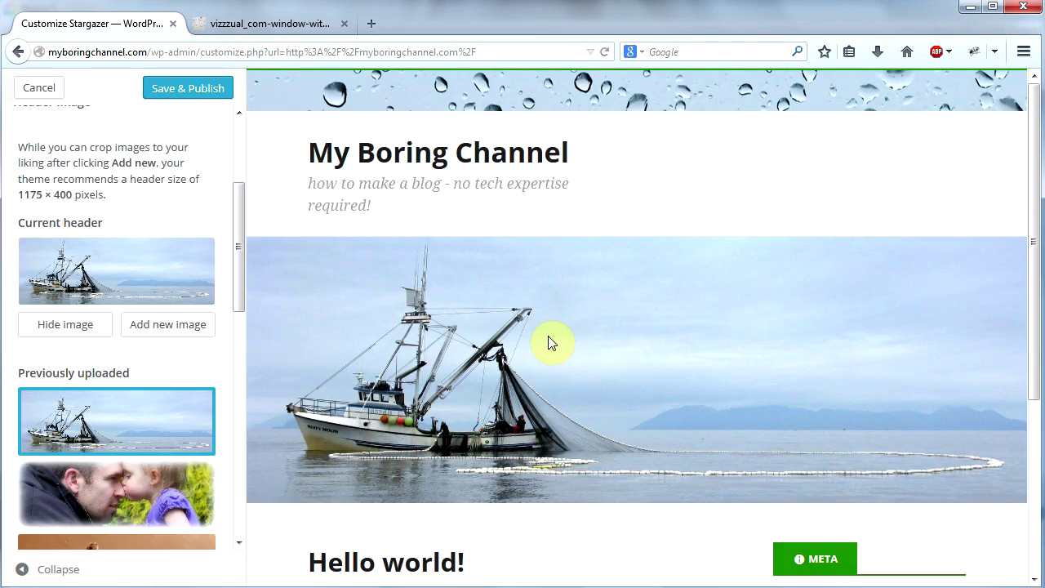
click(198, 96)
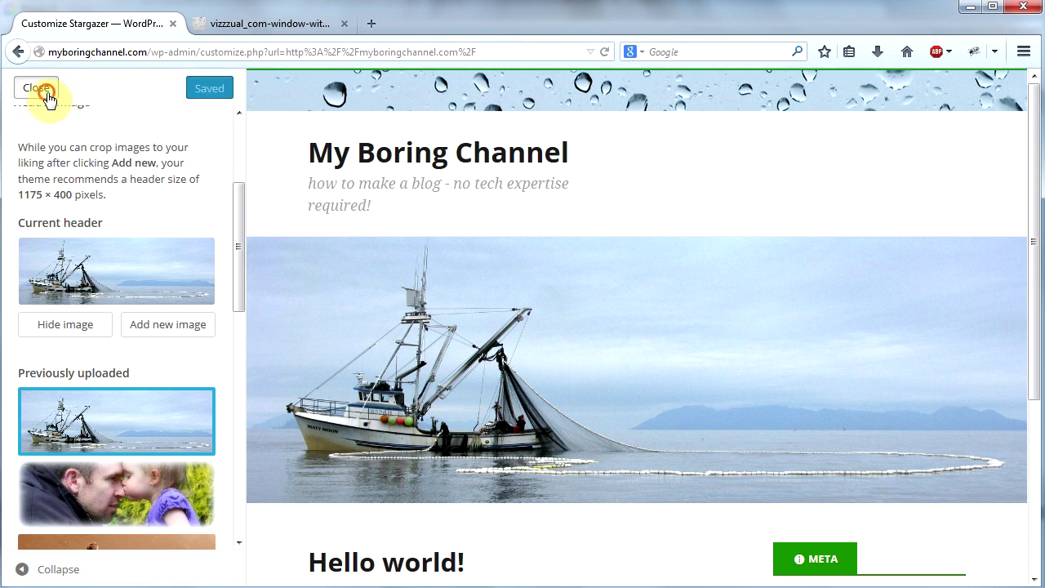
click(39, 88)
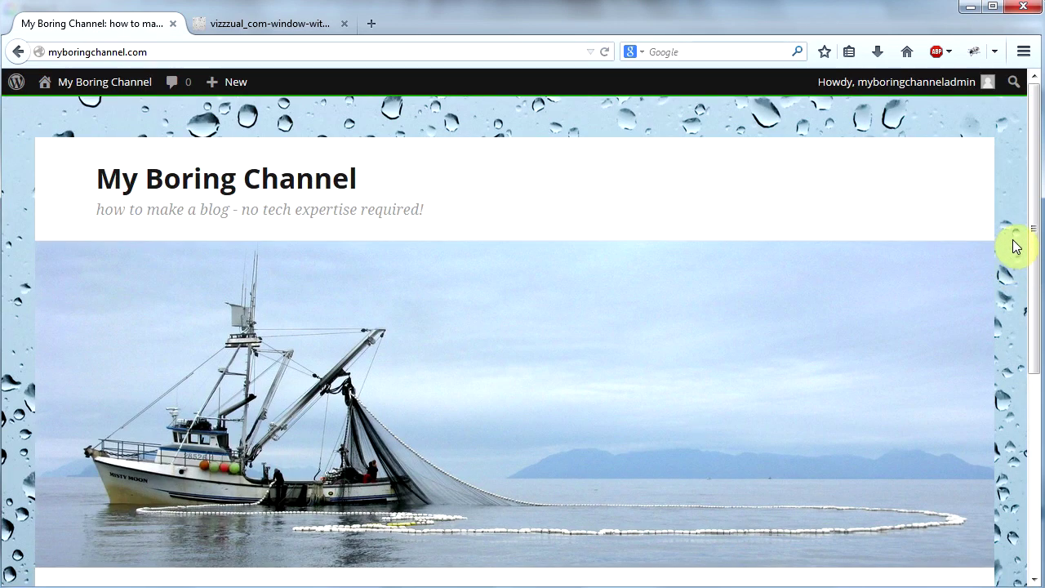
Turn on Randomize uploaded headers in the customizer's Header Image section.
drag(1032, 241, 1039, 268)
drag(1038, 254, 1037, 252)
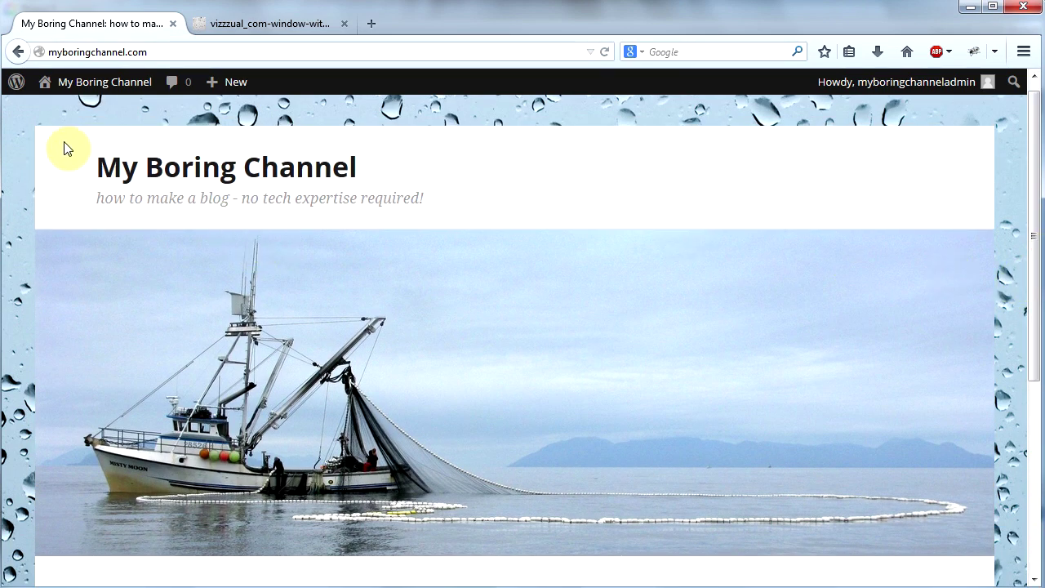
mouse_move(85, 88)
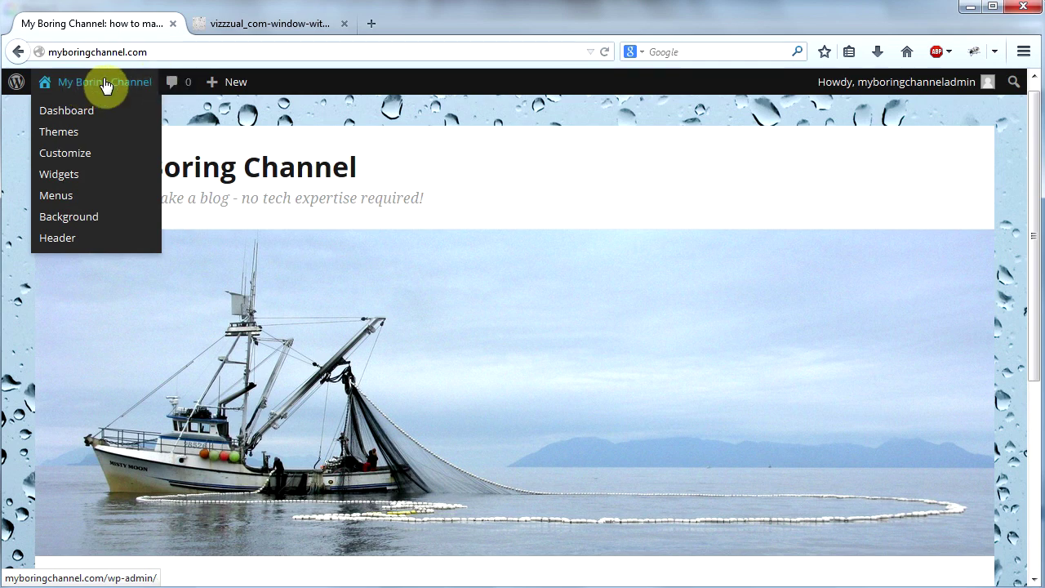
click(86, 155)
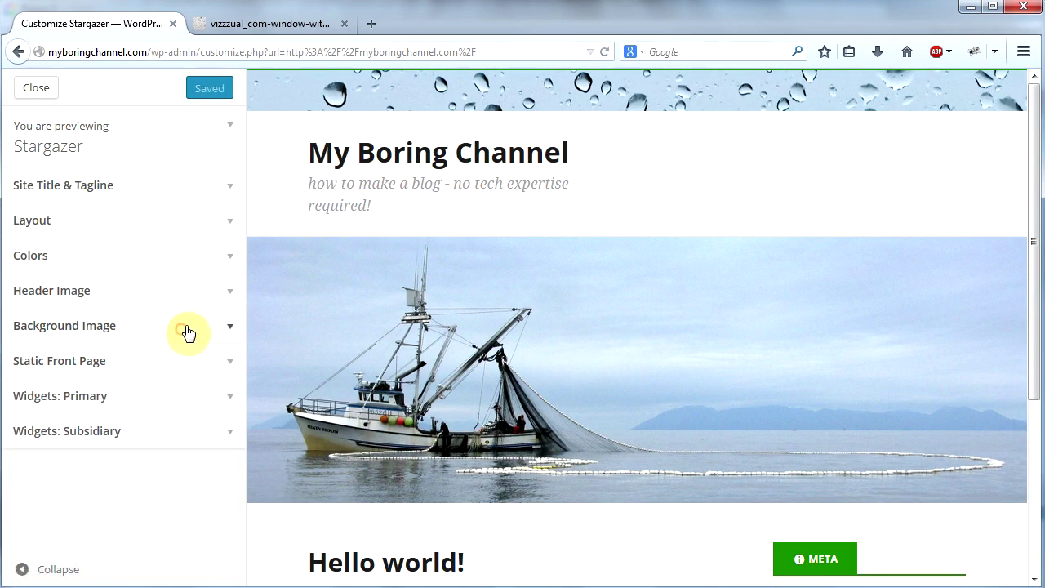
click(215, 295)
drag(238, 250, 236, 365)
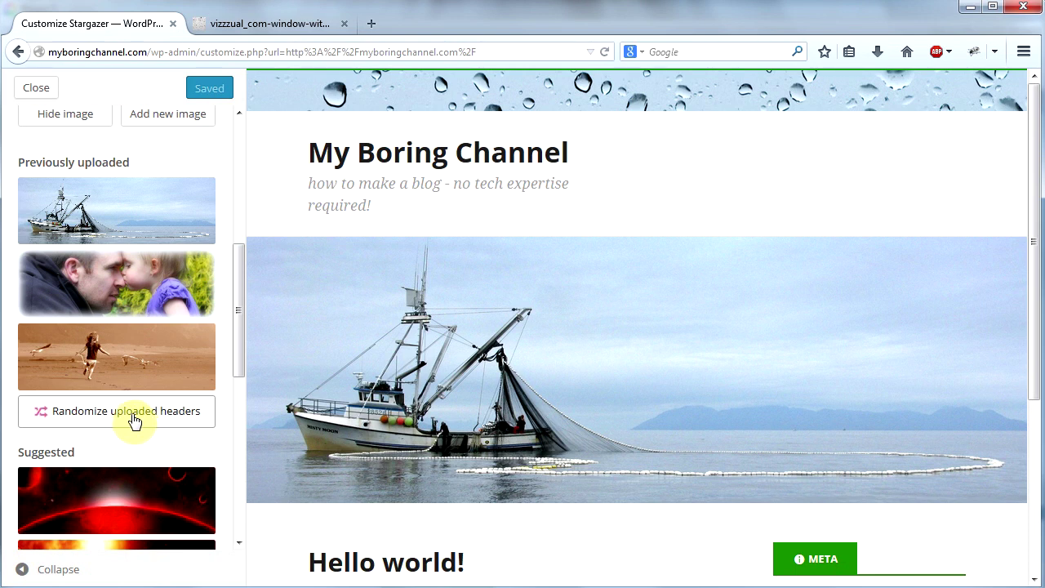
click(135, 421)
Publish the random header setting and reload the live site twice to check it.
click(189, 90)
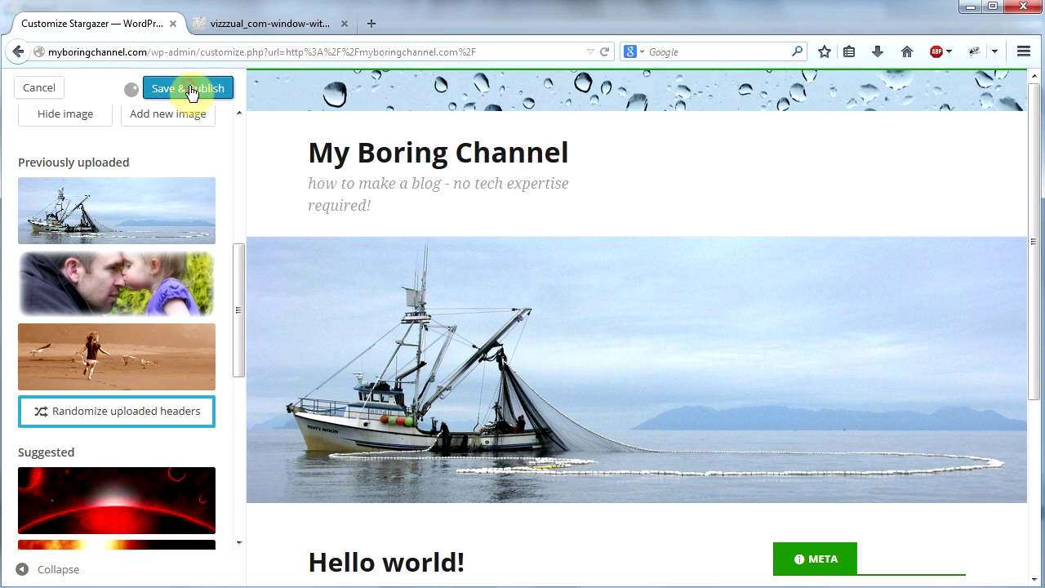
click(33, 90)
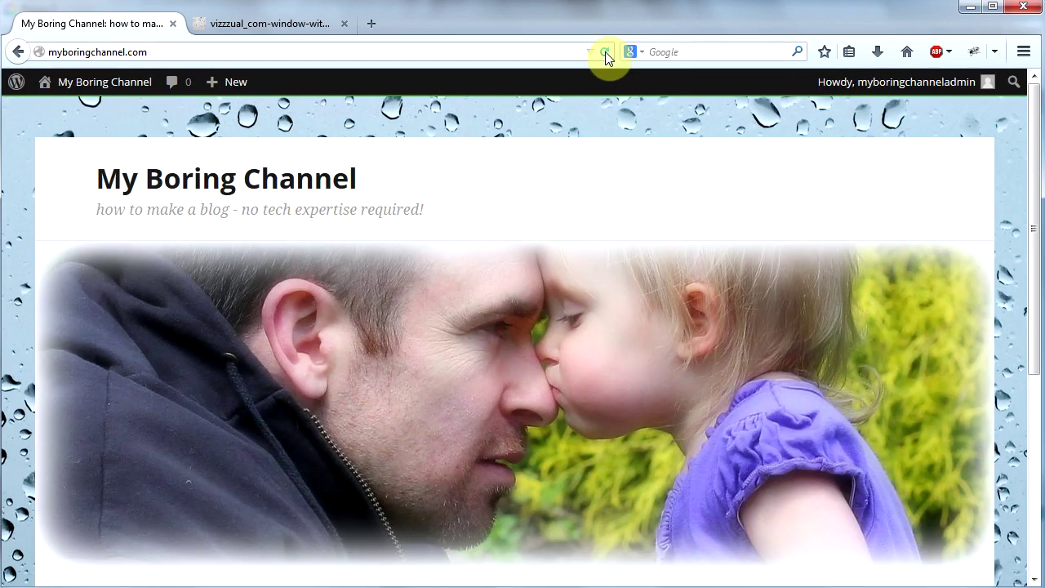
click(605, 51)
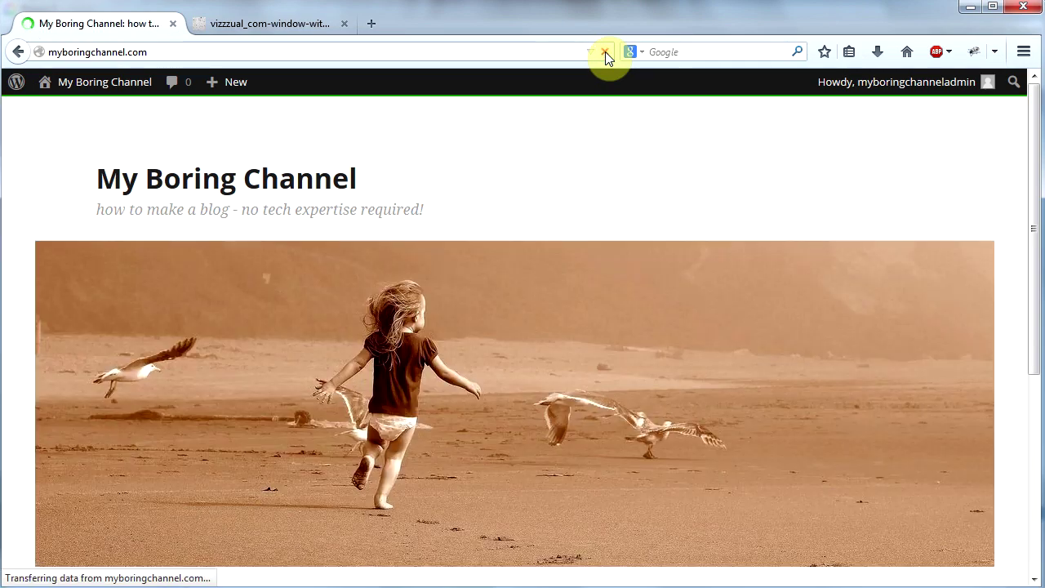
click(605, 51)
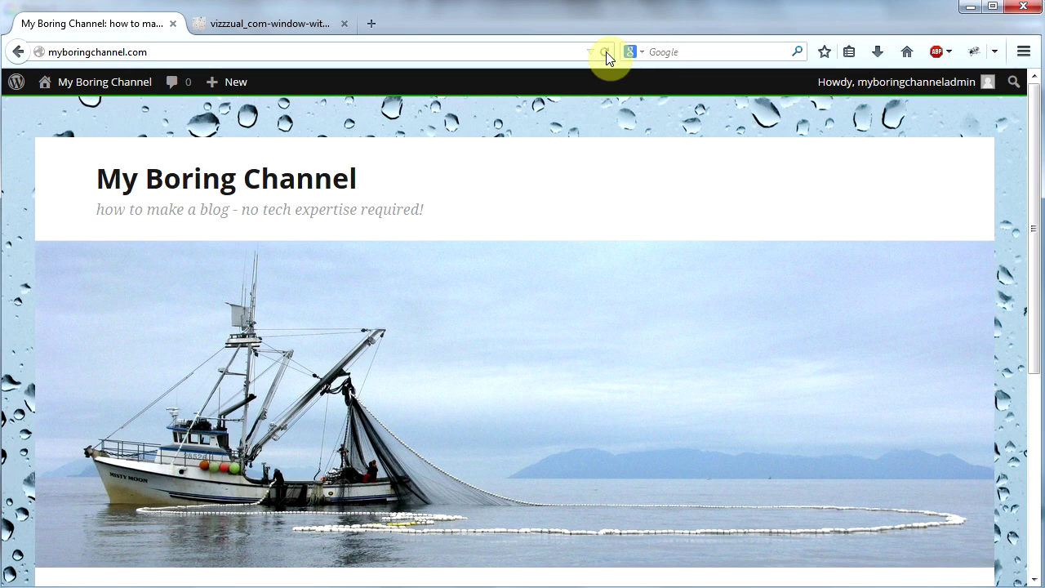
mouse_move(112, 110)
click(98, 153)
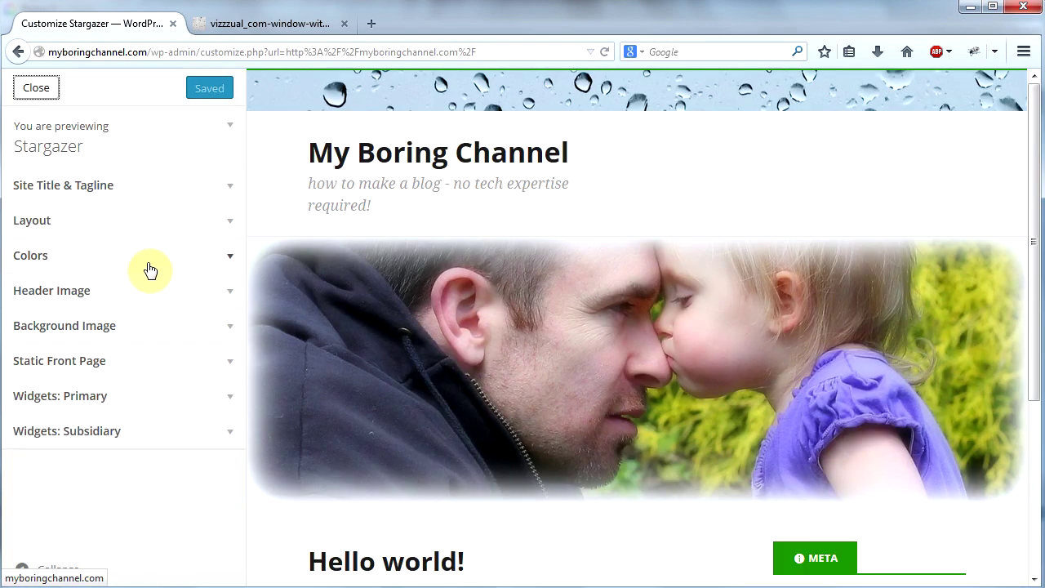
click(217, 360)
drag(238, 342, 234, 414)
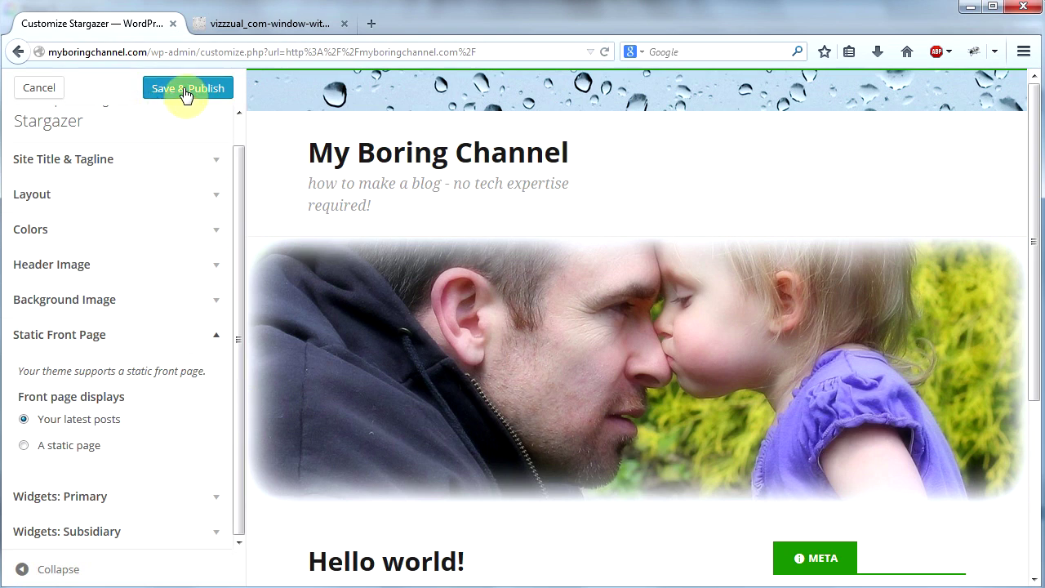
drag(239, 292, 236, 158)
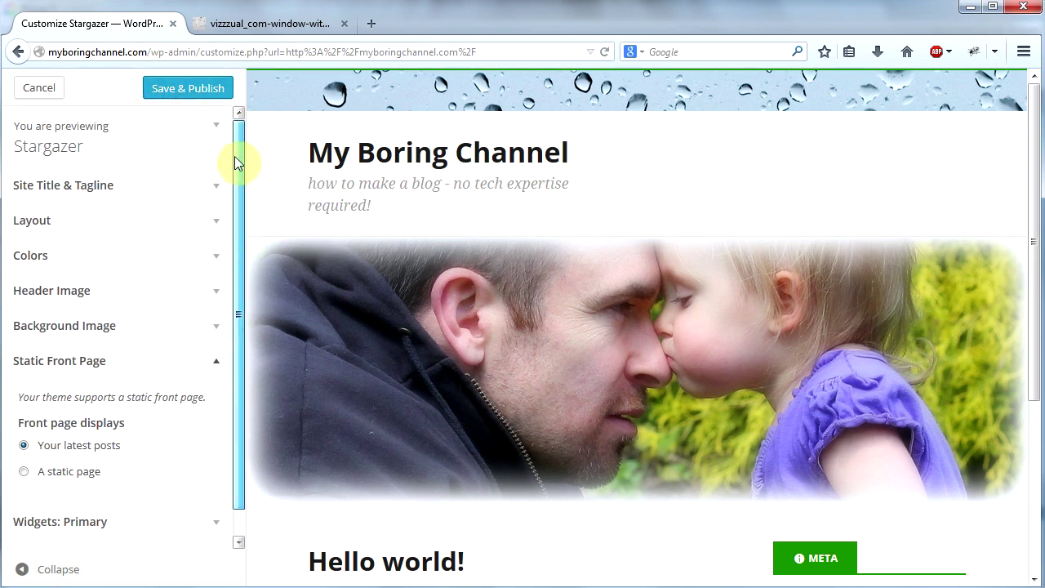
click(206, 100)
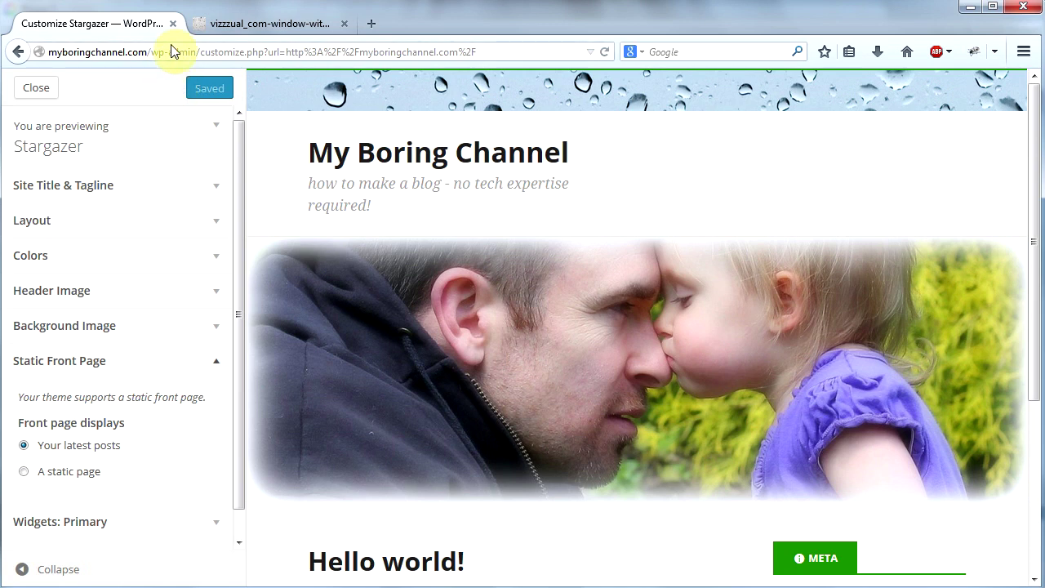
click(36, 88)
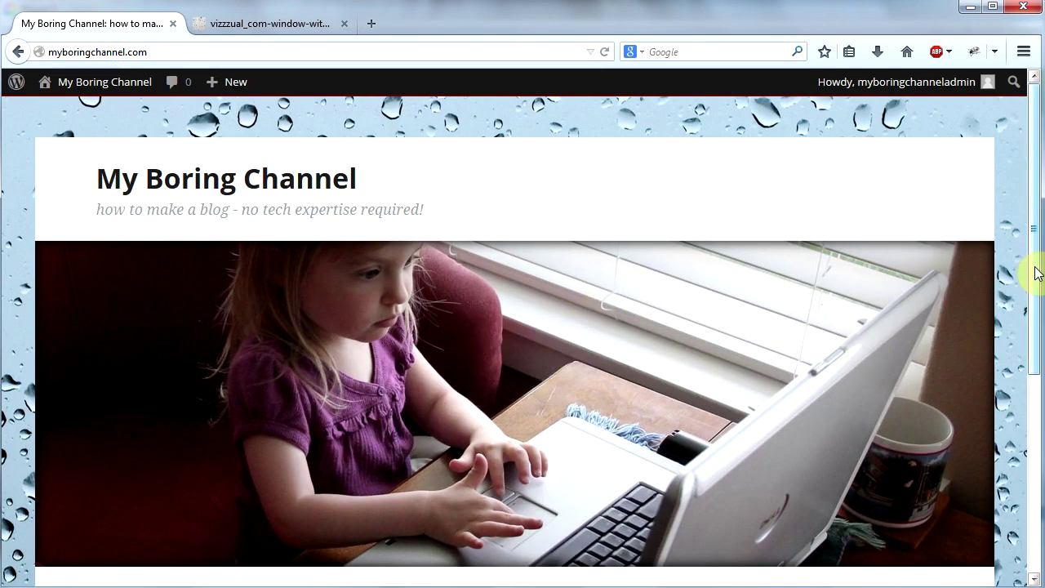
scroll(1042, 335, down, 2)
scroll(1042, 335, down, 2)
scroll(1036, 319, up, 5)
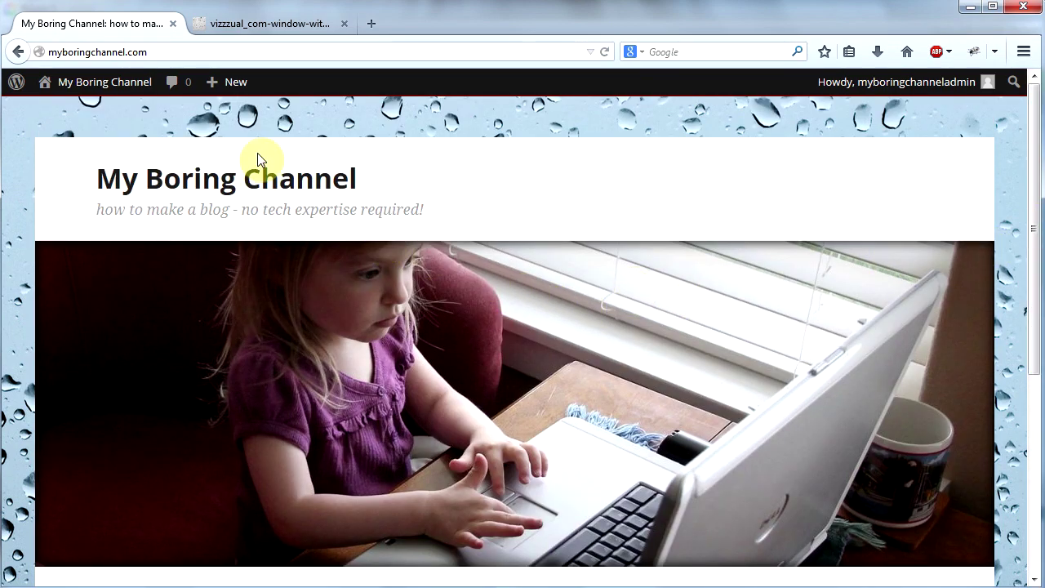
mouse_move(240, 85)
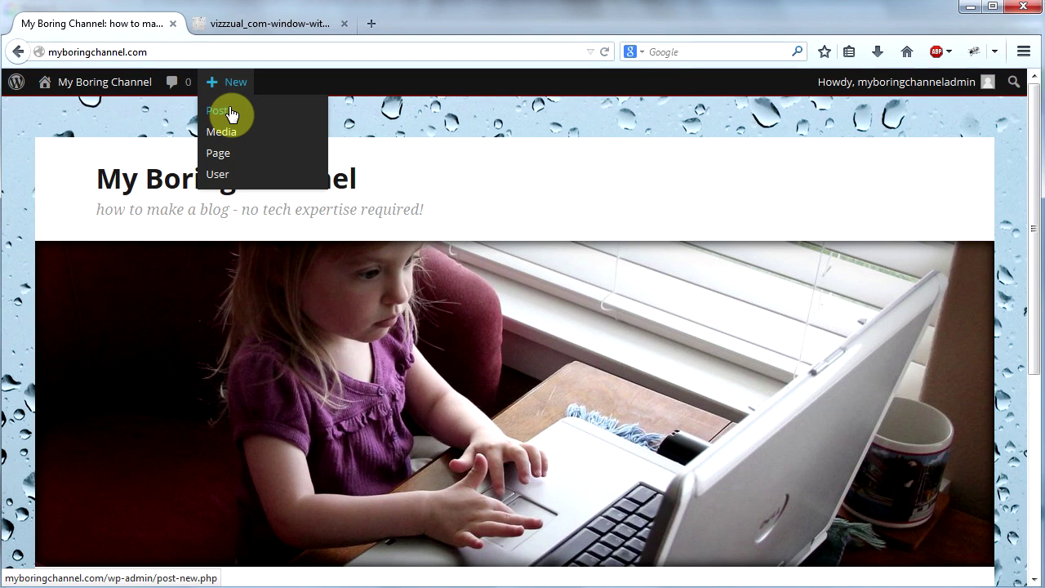
Start a new post titled 'Making a Blog' and paste the prepared body text.
click(230, 113)
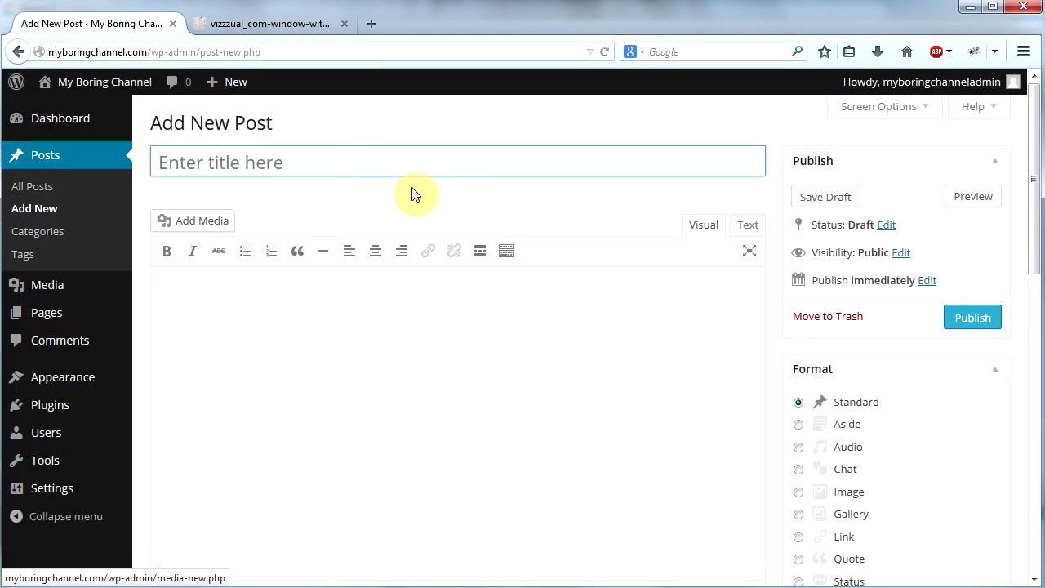
text(Making a Blog)
key(Tab)
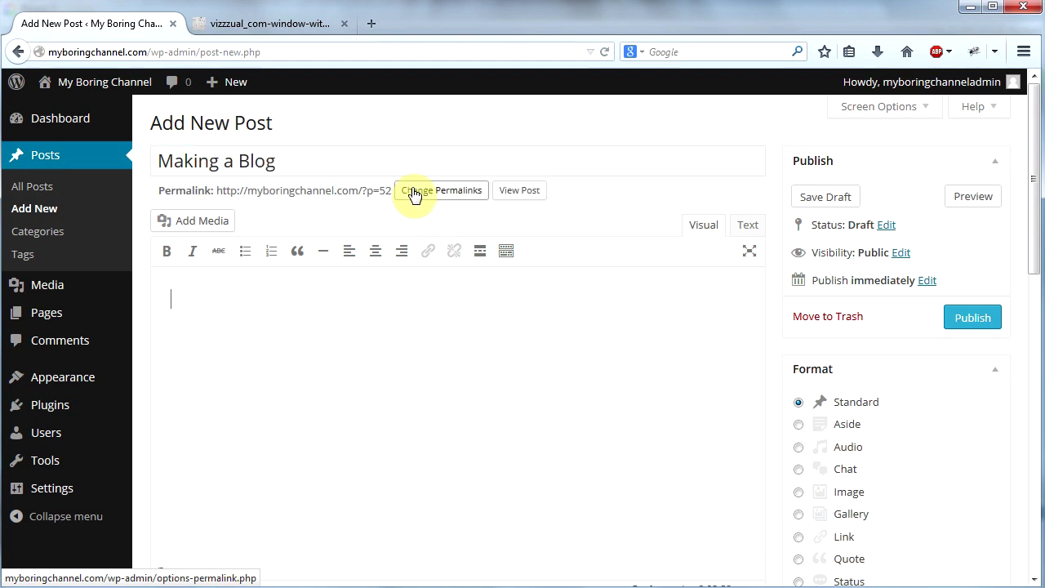
key(ctrl+v)
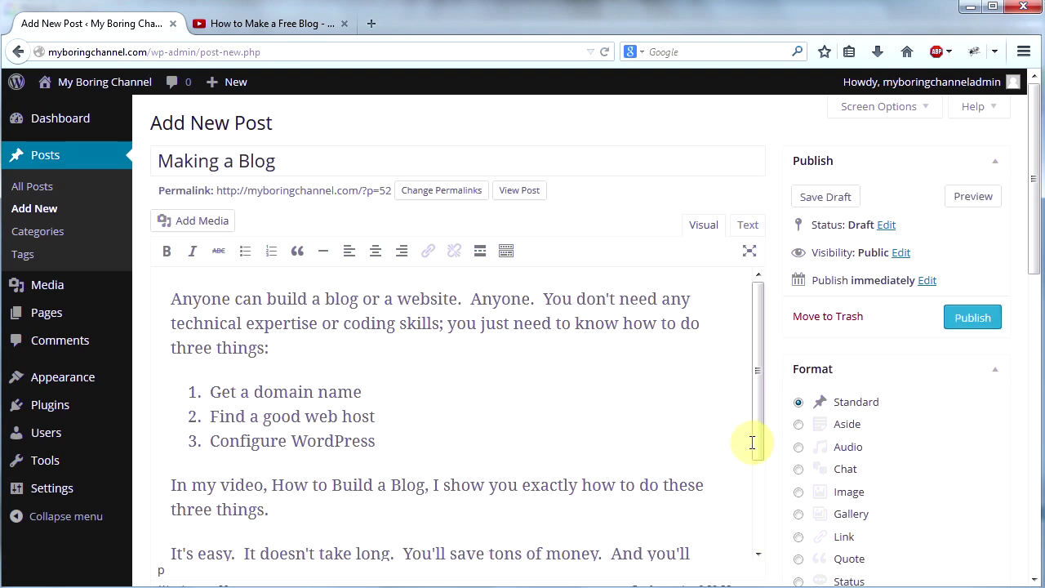
Change 'Build' to 'Make' so the body names the video 'How to Make a Blog'.
double_click(351, 485)
text(Make)
click(285, 493)
drag(272, 485, 422, 488)
click(426, 504)
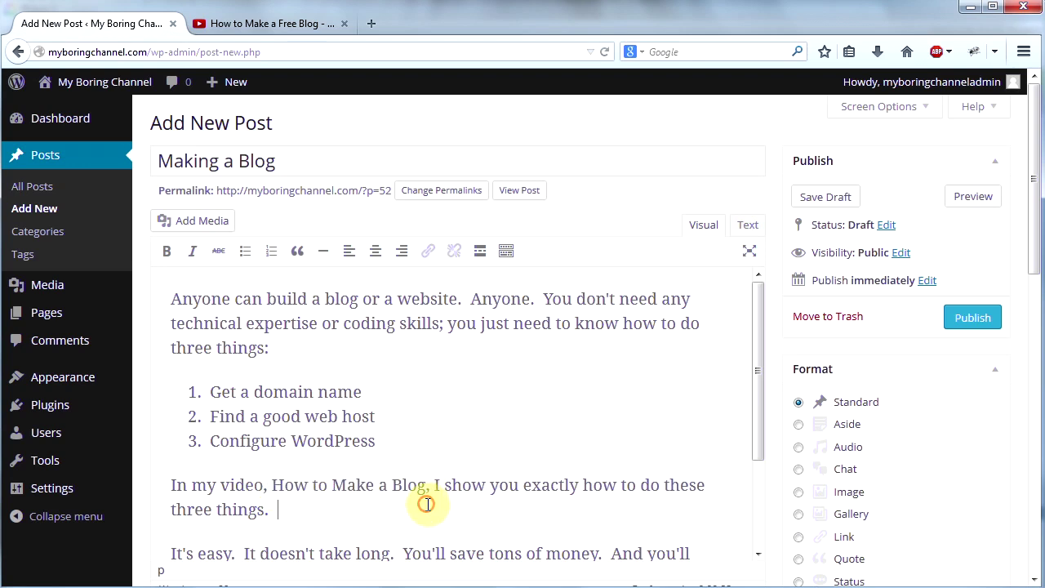
Copy the YouTube URL of 'How to Make a Free Blog' and return to Add New Post.
click(273, 24)
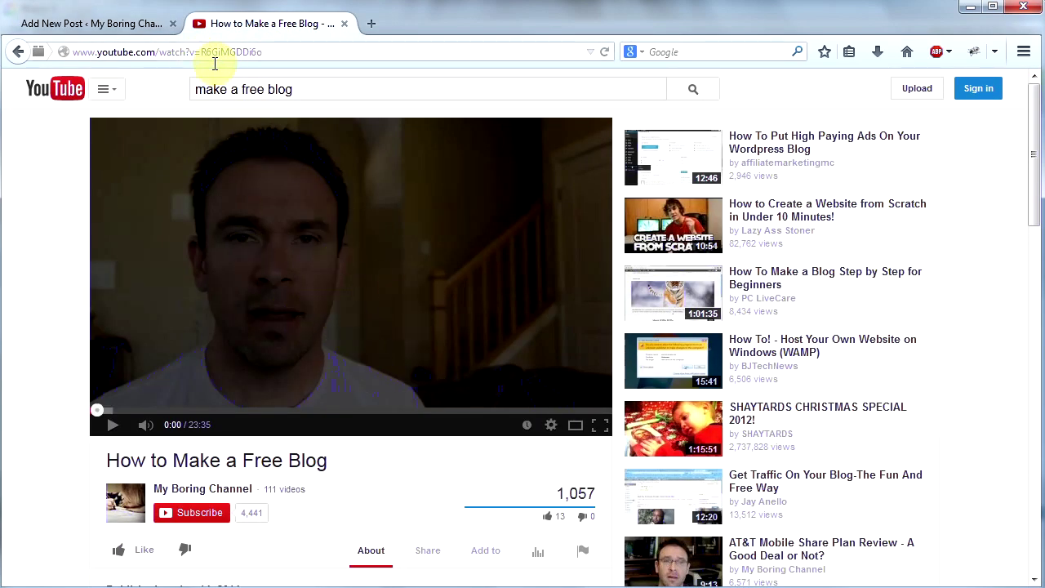
click(168, 53)
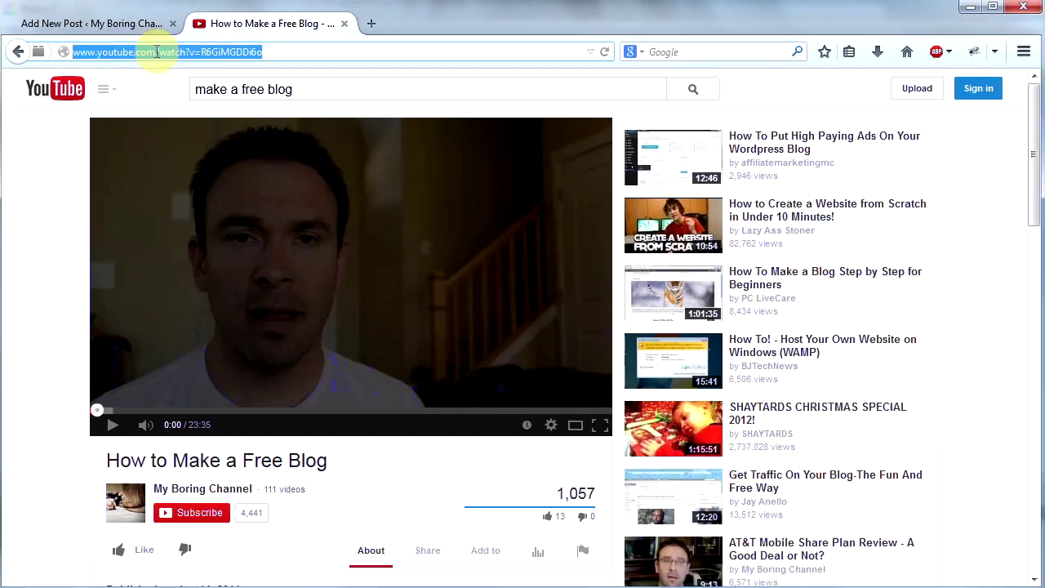
right_click(204, 61)
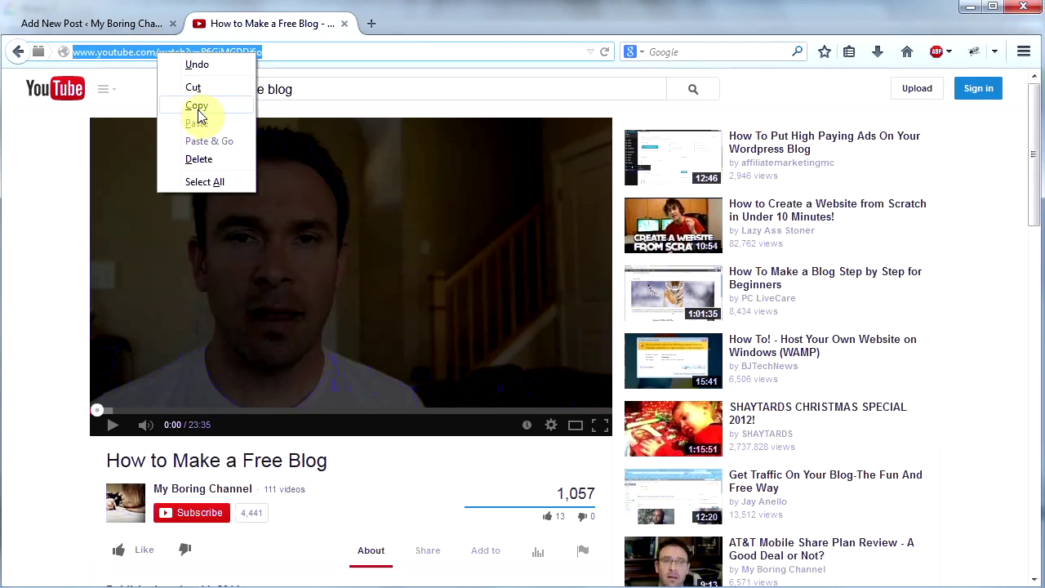
click(200, 112)
click(102, 24)
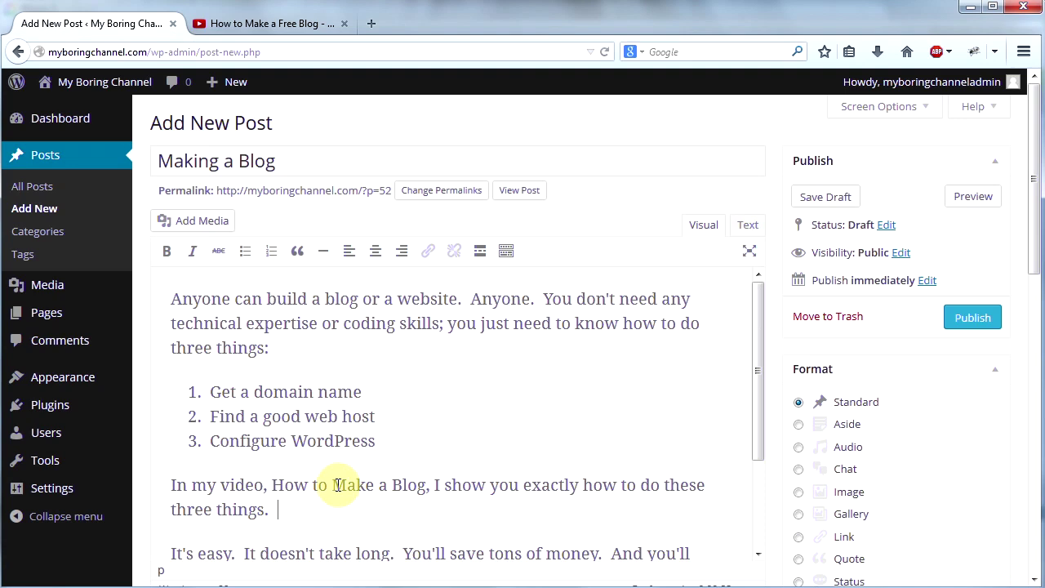
Link the words 'How to Make a Blog' to the YouTube URL, titled 'How to Make a Blog'.
drag(273, 485, 422, 487)
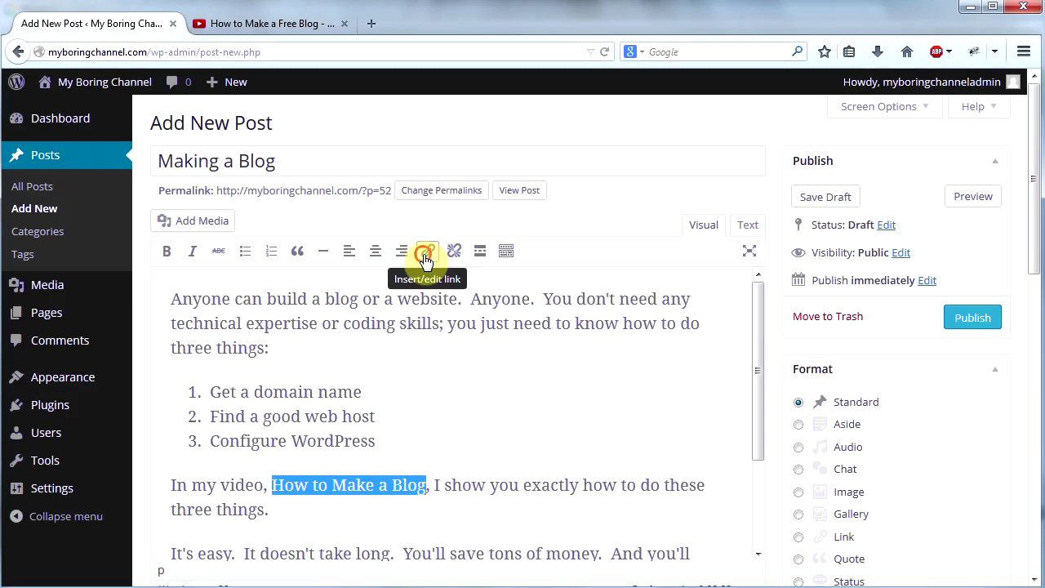
click(426, 254)
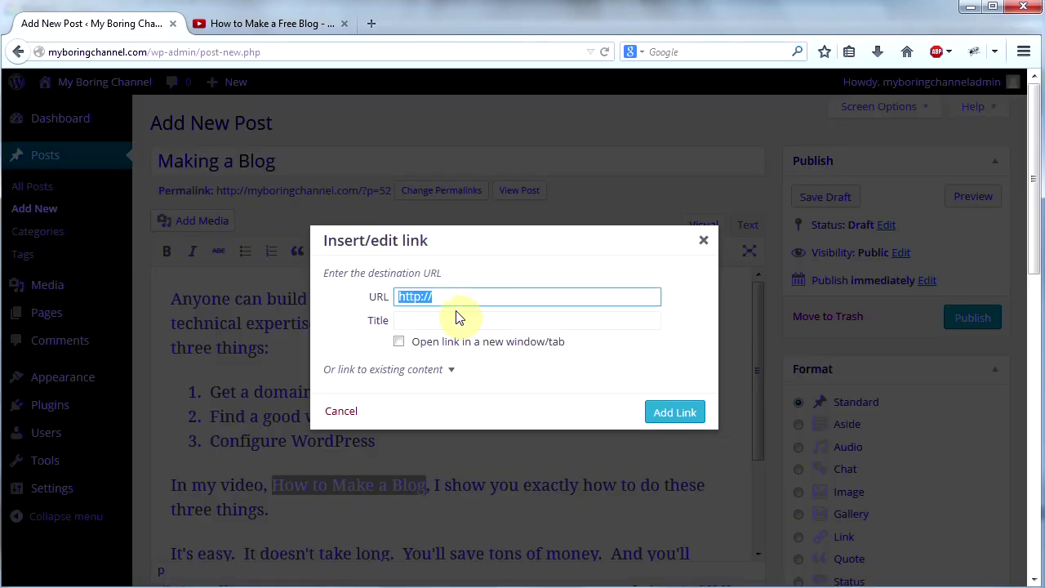
key(ctrl+v)
click(443, 321)
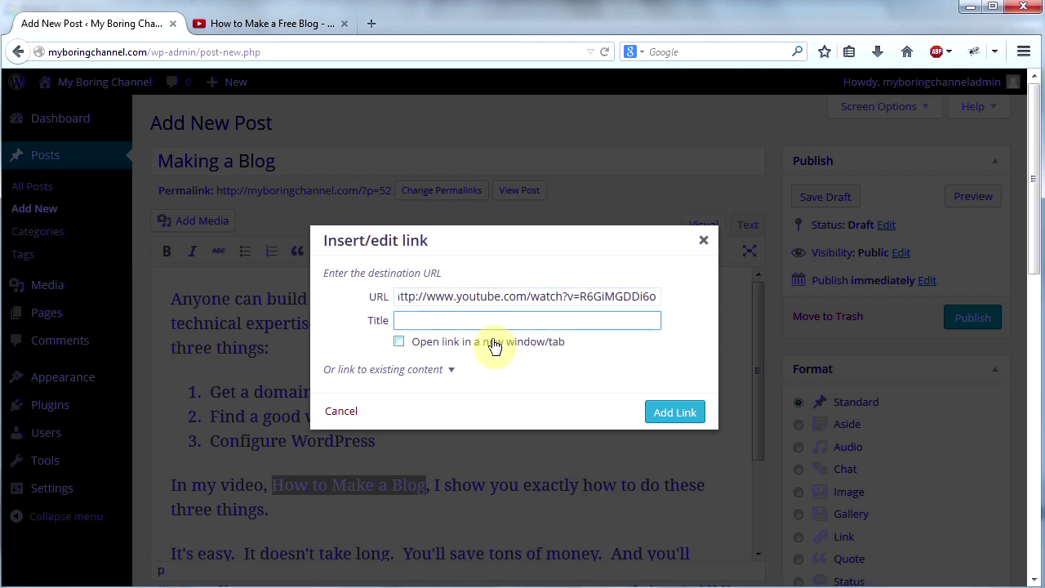
text(How to Make a Blog)
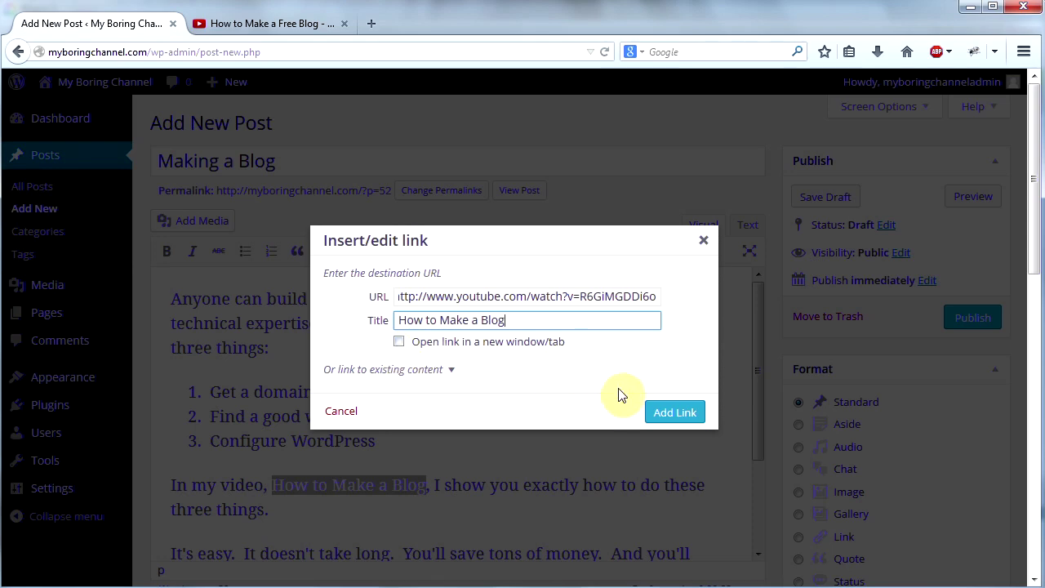
click(661, 412)
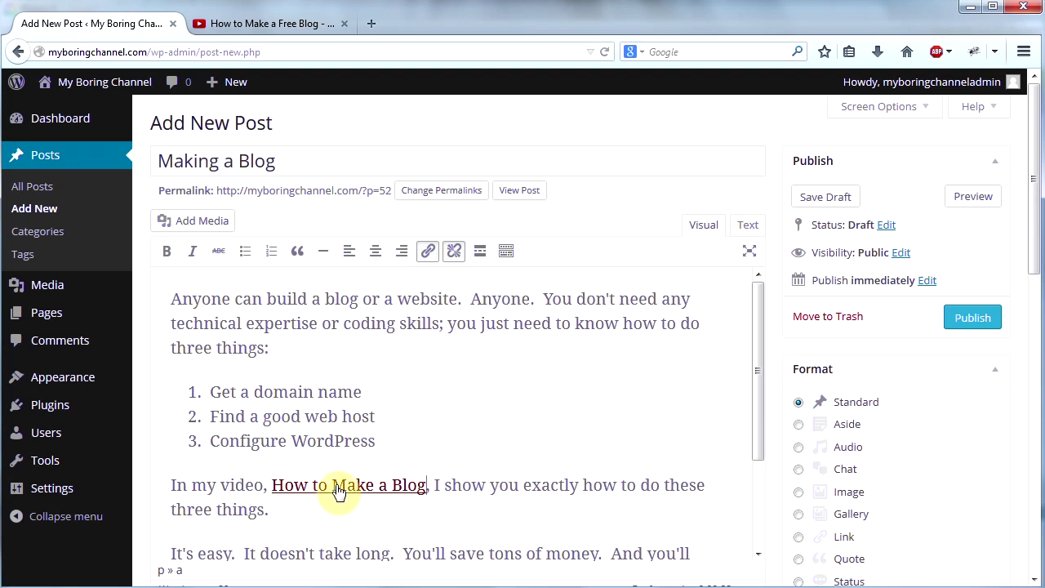
Paste the video address on its own line at the end of the post.
drag(754, 366, 751, 452)
click(636, 491)
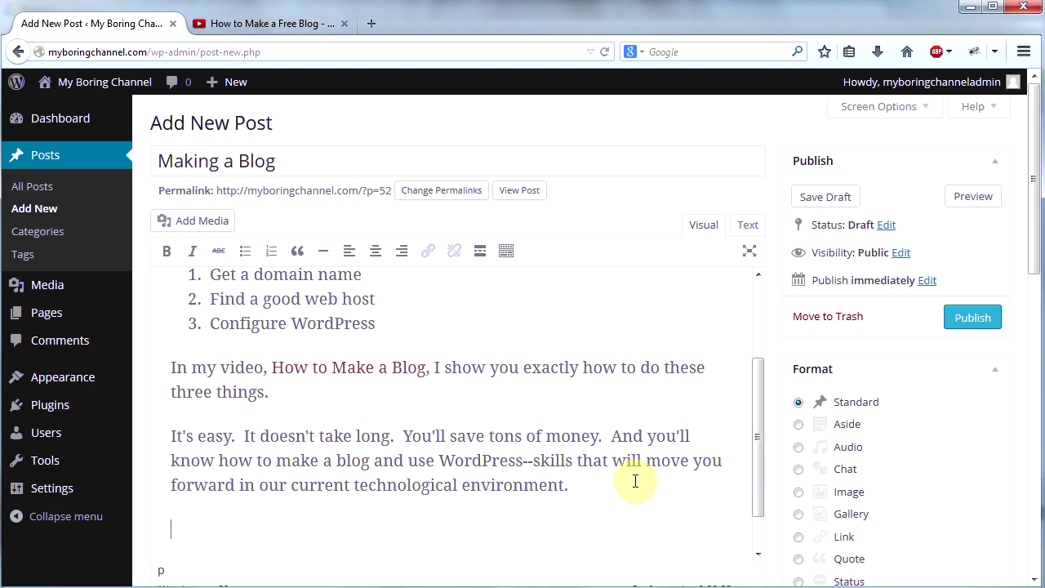
key(ctrl+v)
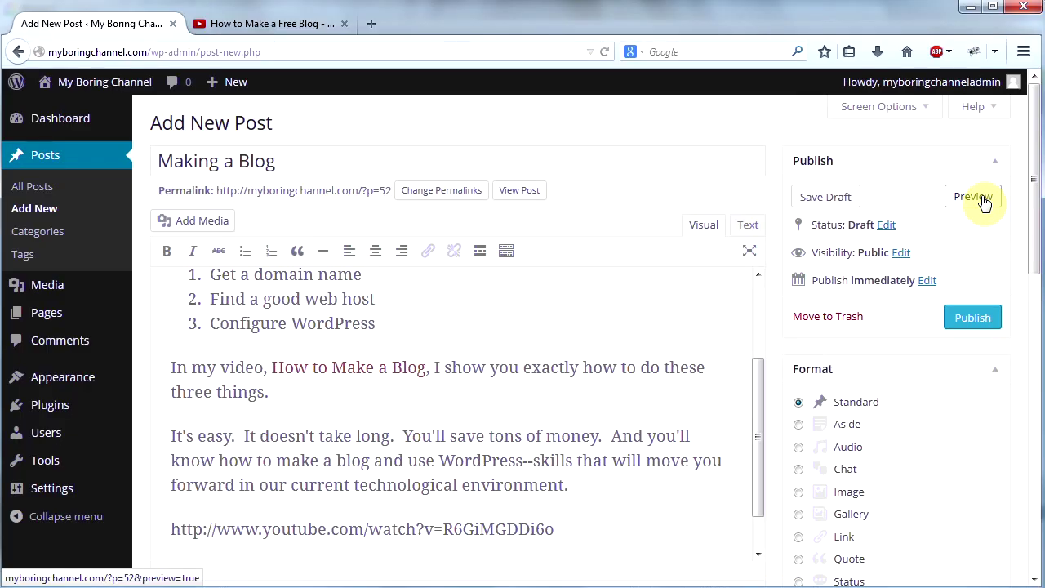
click(971, 202)
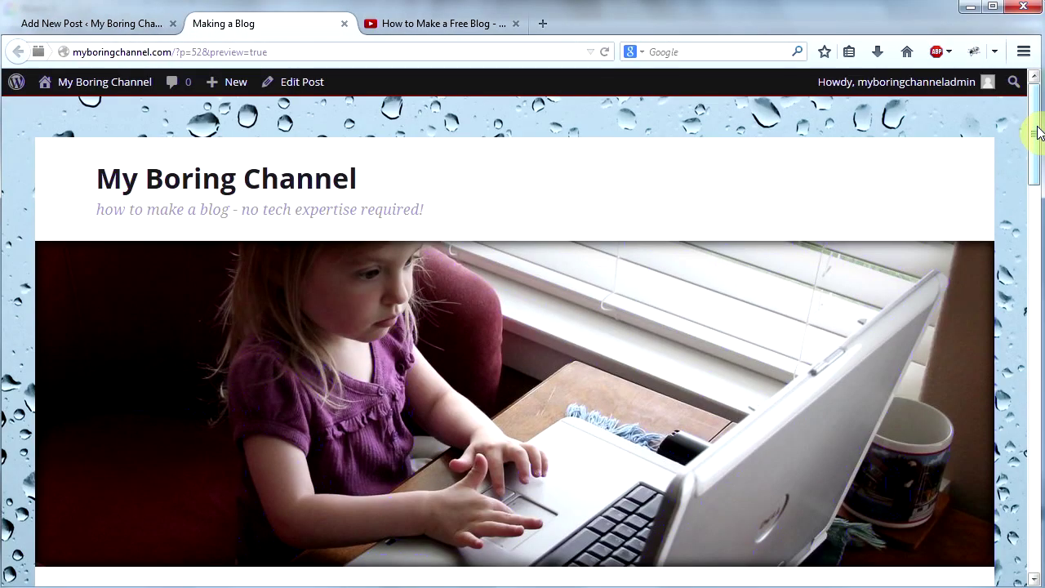
drag(1037, 132, 1037, 236)
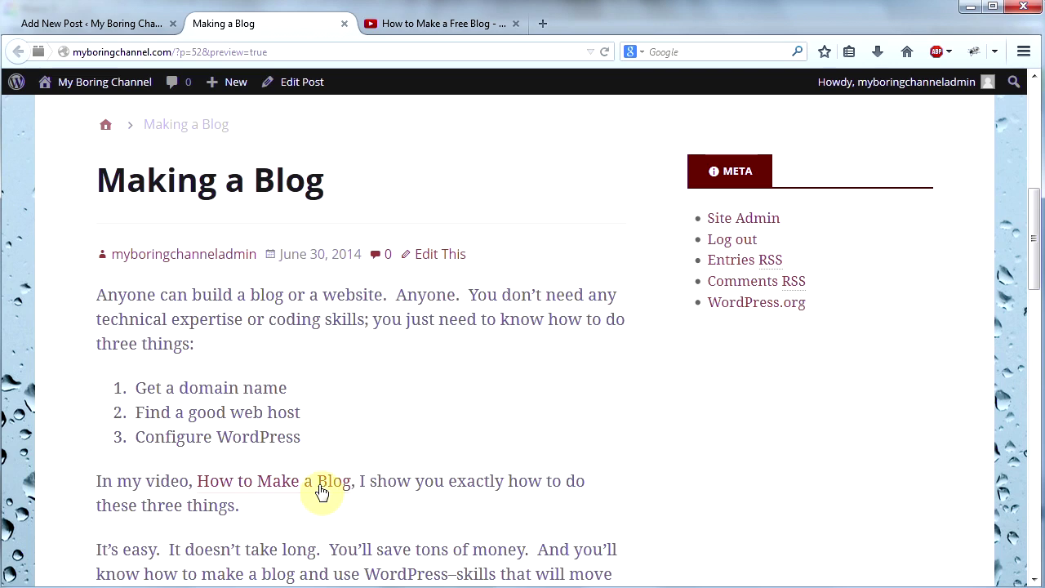
drag(1034, 251, 1026, 353)
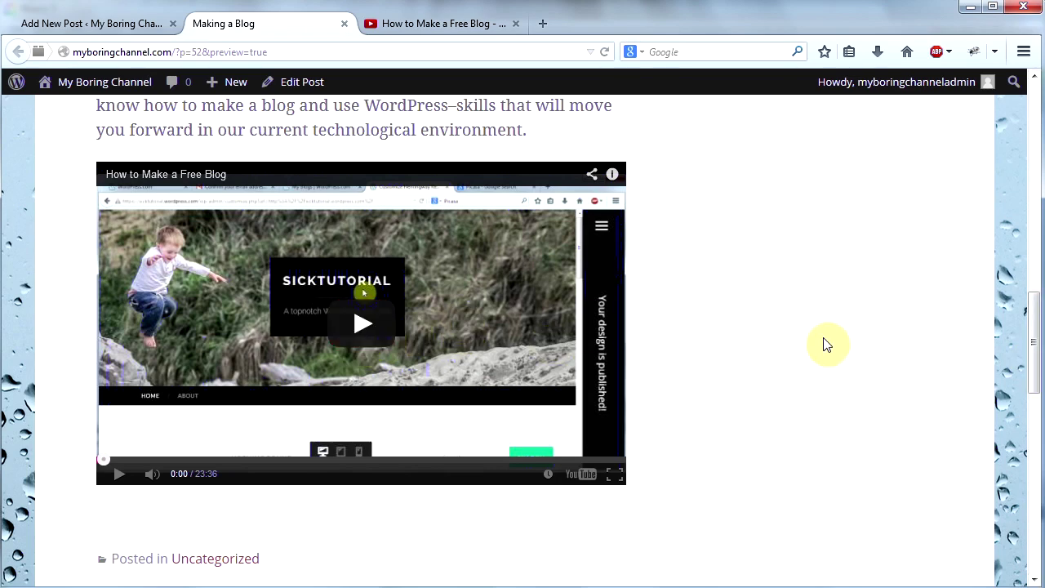
drag(1029, 352, 1032, 284)
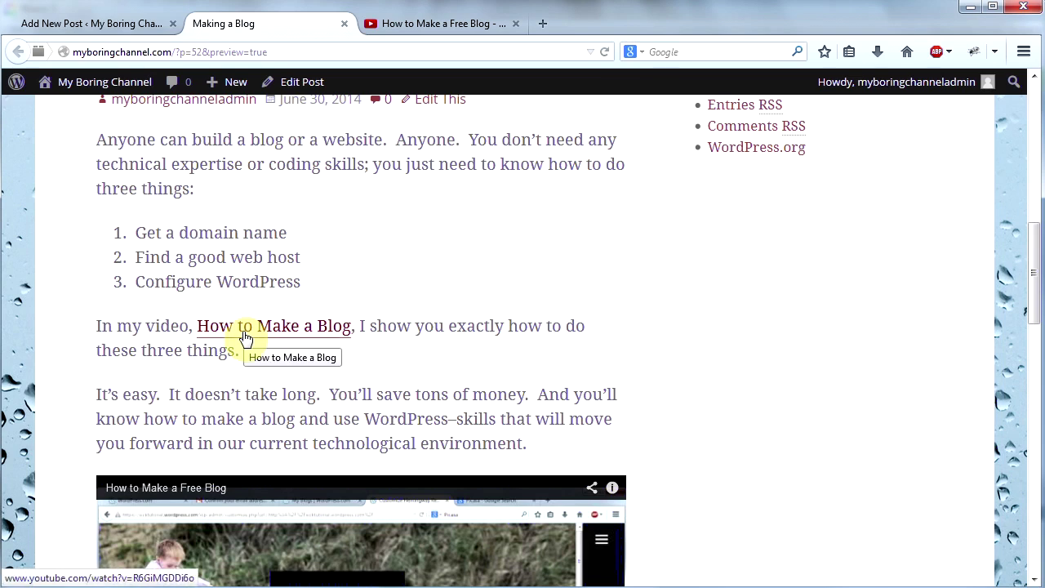
key(ctrl+w)
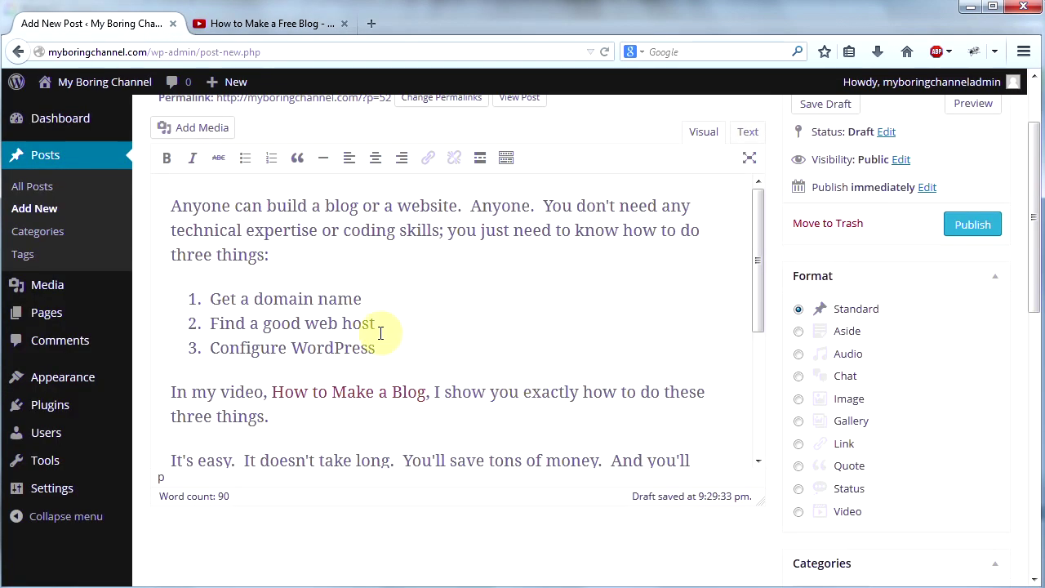
Add a numbered list with 'list item #1' and 'list item #2' below the video address.
drag(378, 347, 207, 298)
click(400, 351)
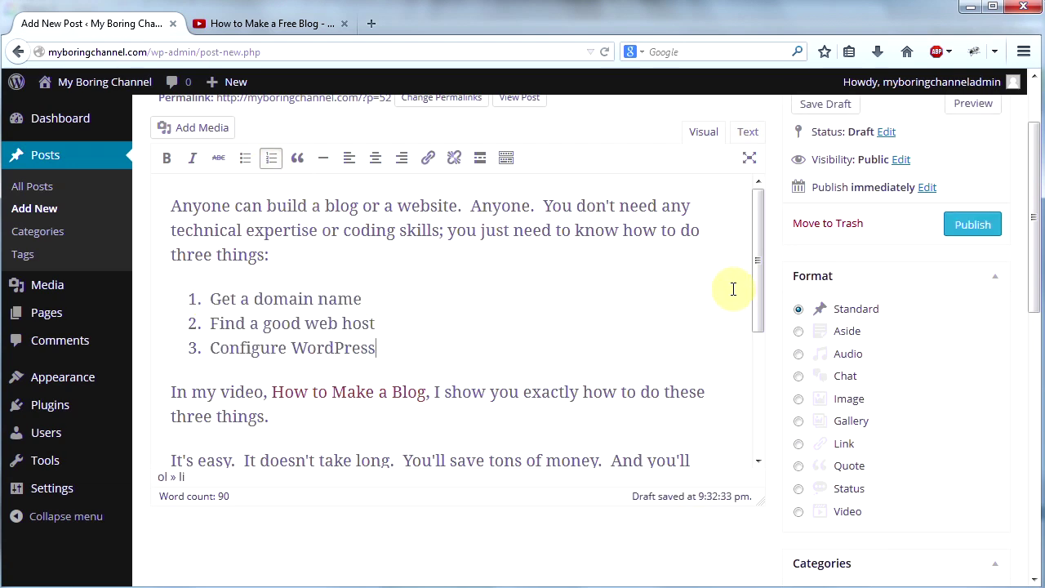
click(762, 441)
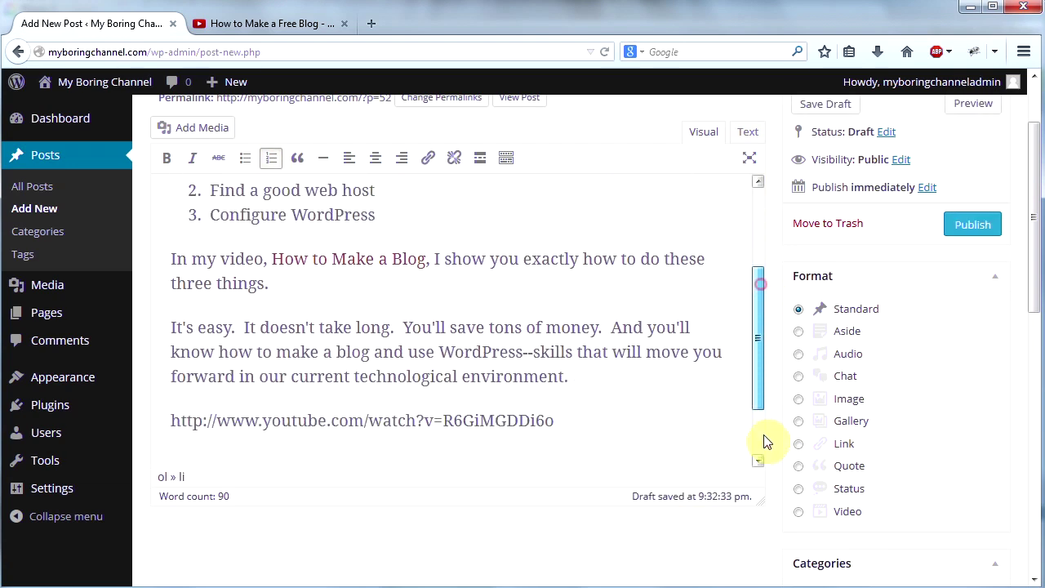
click(270, 160)
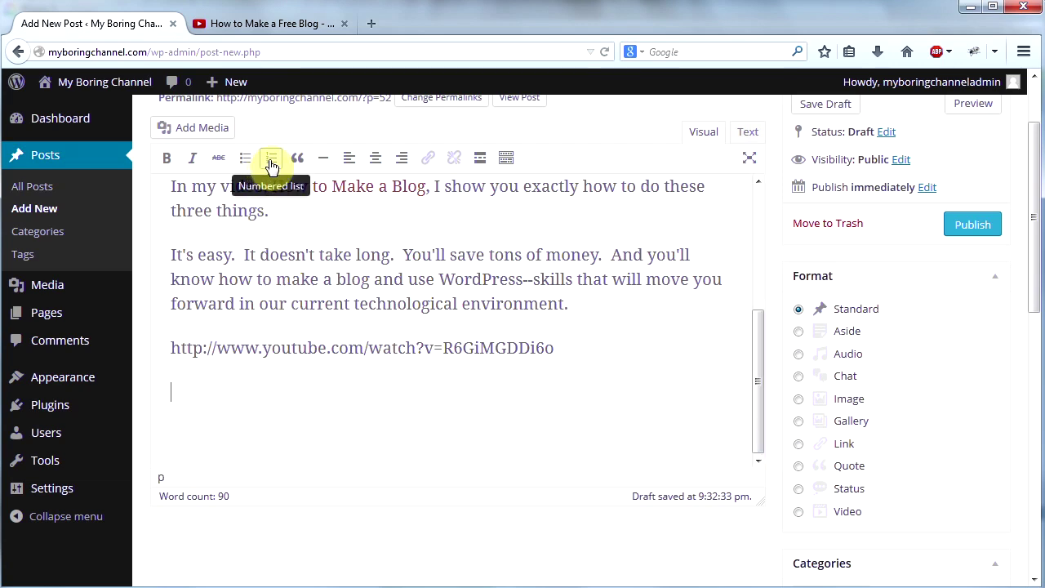
click(272, 163)
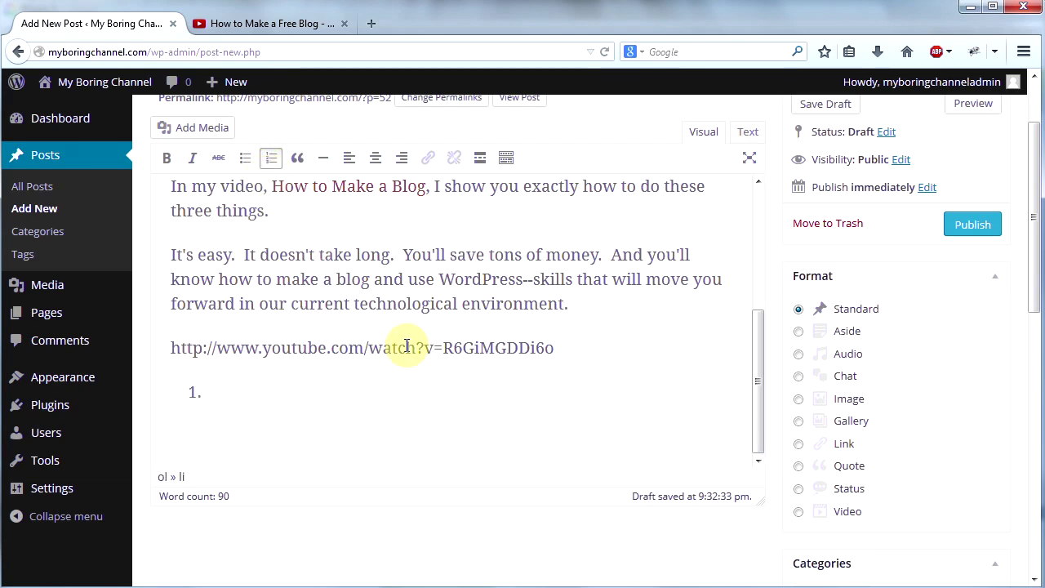
text(list item #1)
key(Return)
text(list item #2)
key(Return)
key(Return)
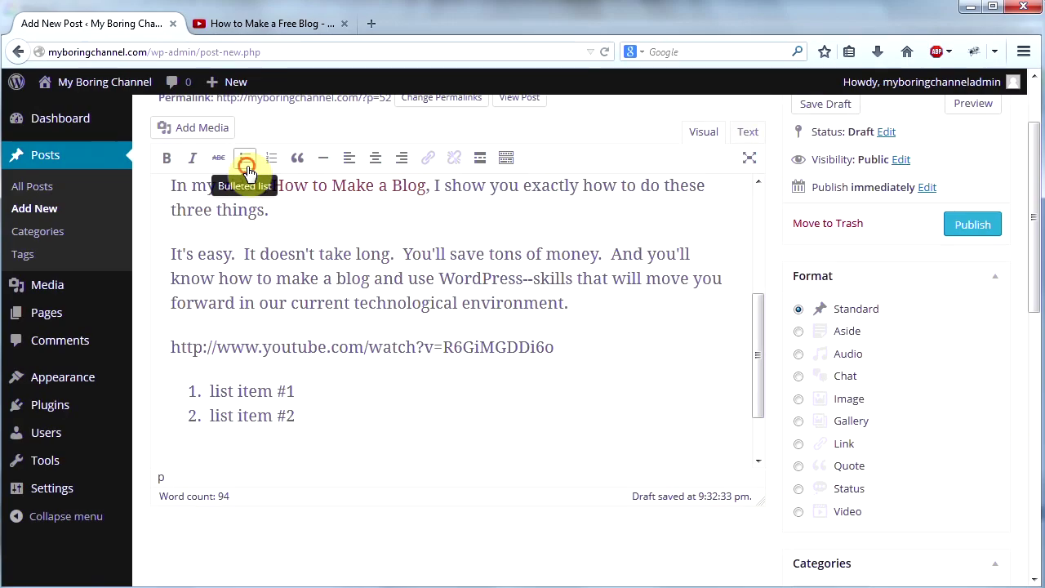
Start a bulleted list below the numbered list containing 'list item #2'.
click(247, 167)
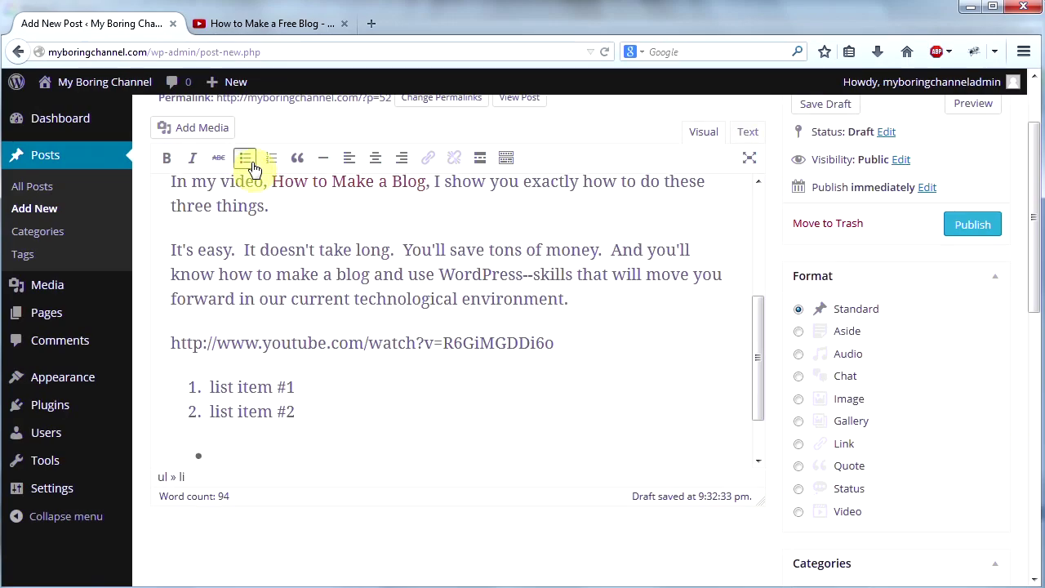
text(list item #2)
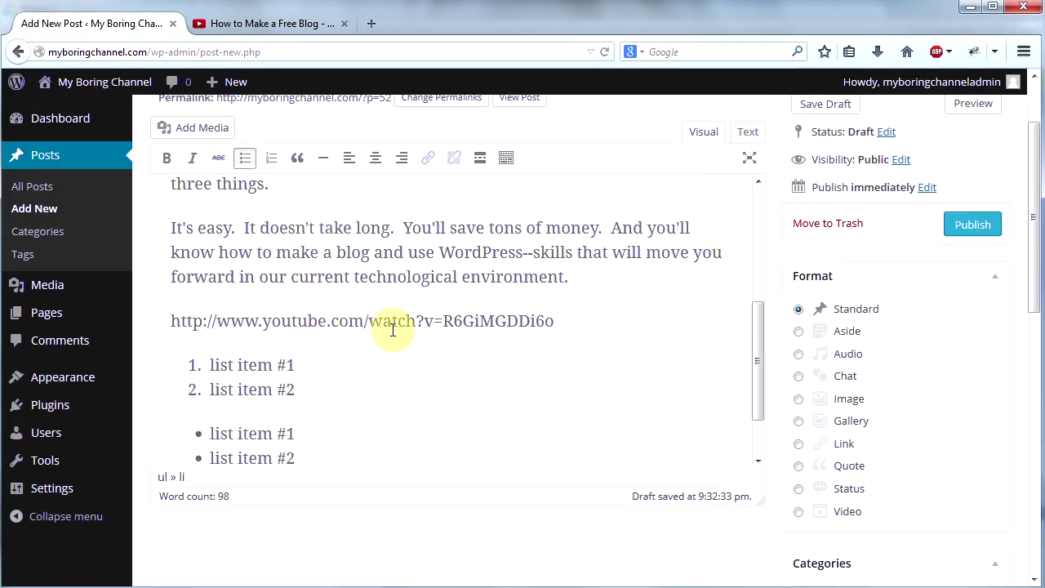
scroll(527, 335, up, 1)
scroll(527, 334, up, 1)
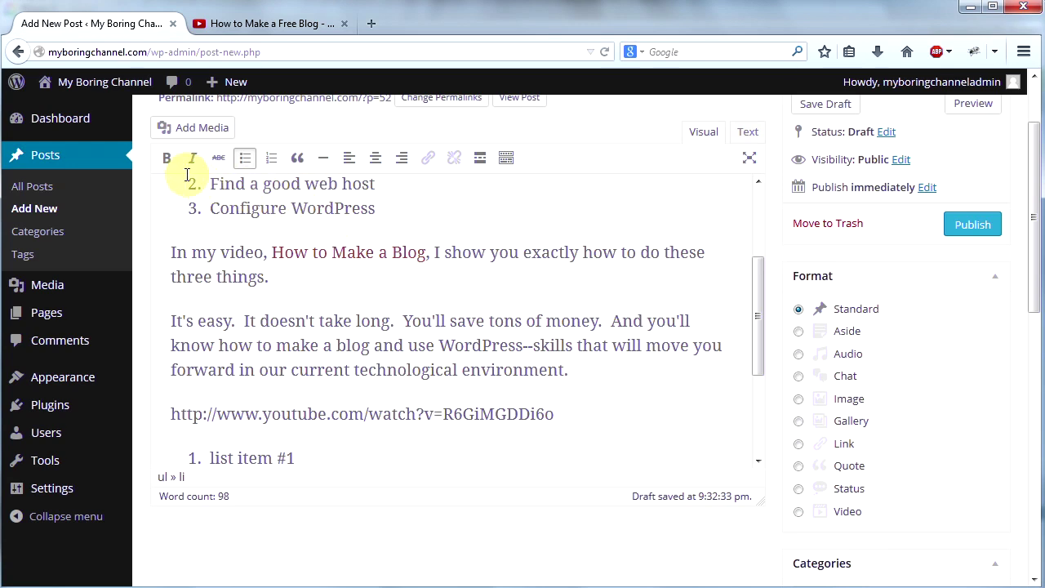
Make the linked 'How to Make a Blog' words in the paragraph bold and italic.
drag(430, 254, 272, 253)
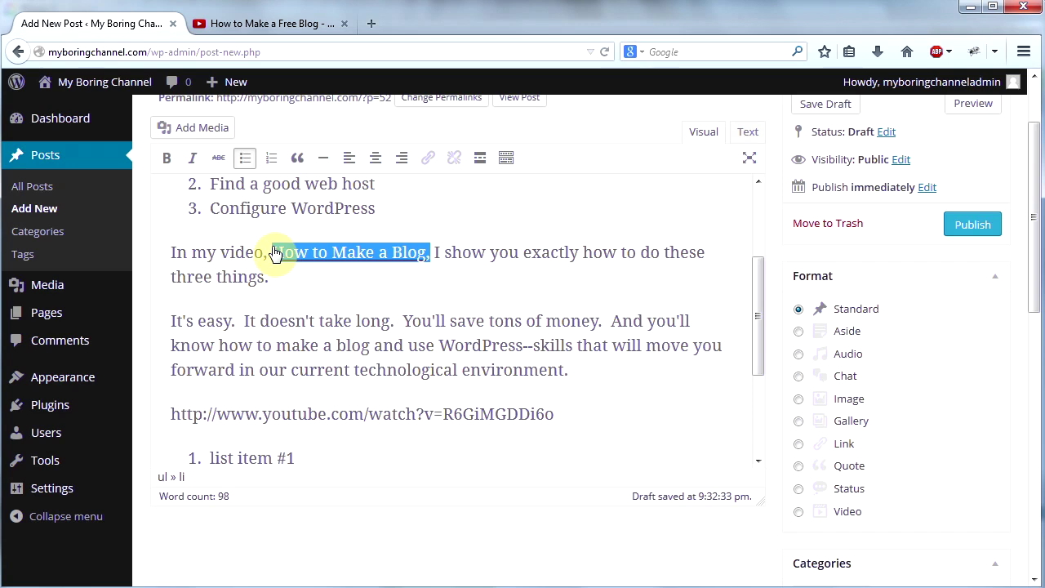
click(166, 159)
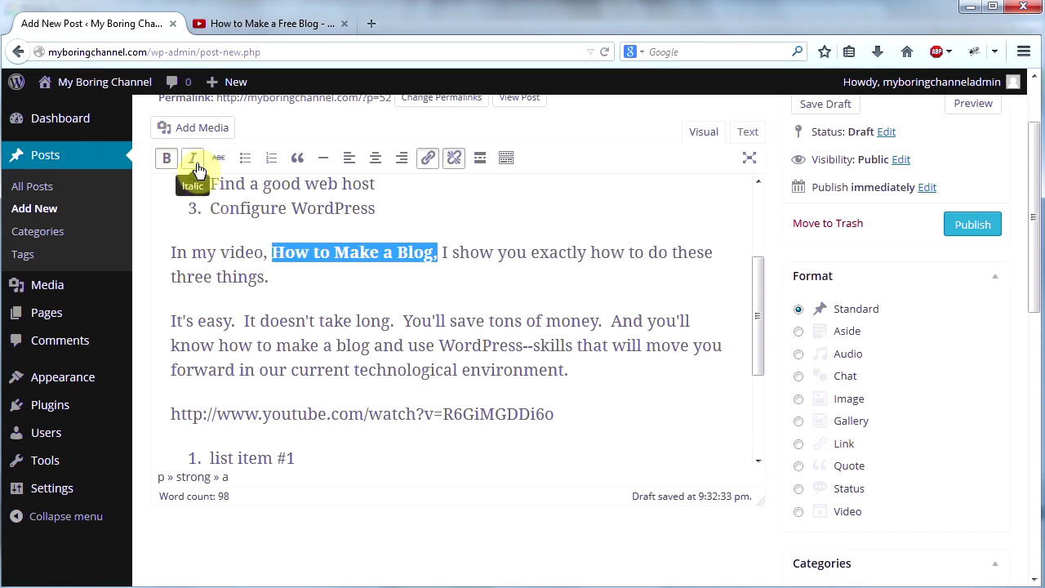
click(195, 163)
key(Down)
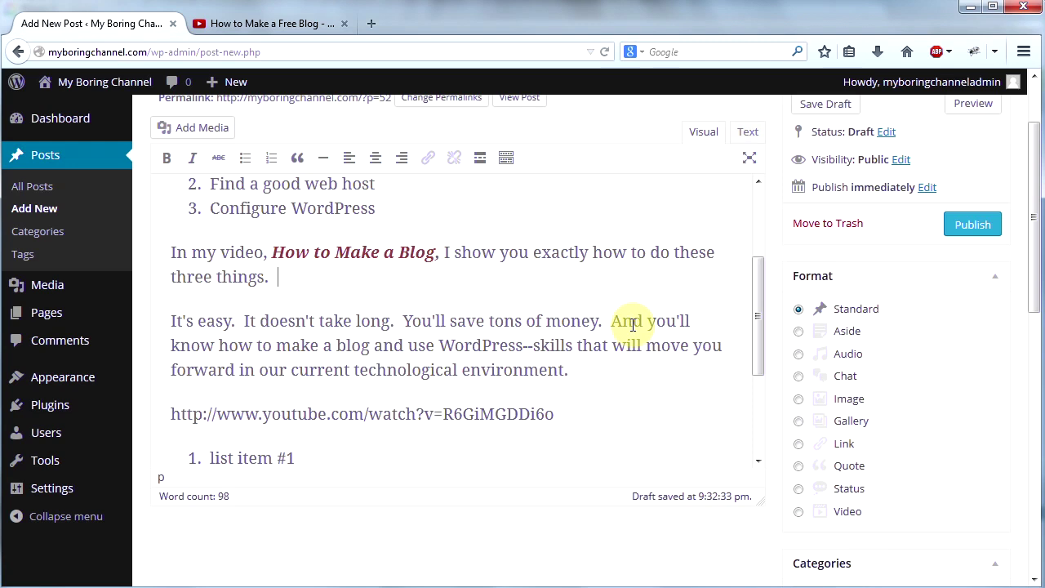
drag(1030, 275, 1039, 302)
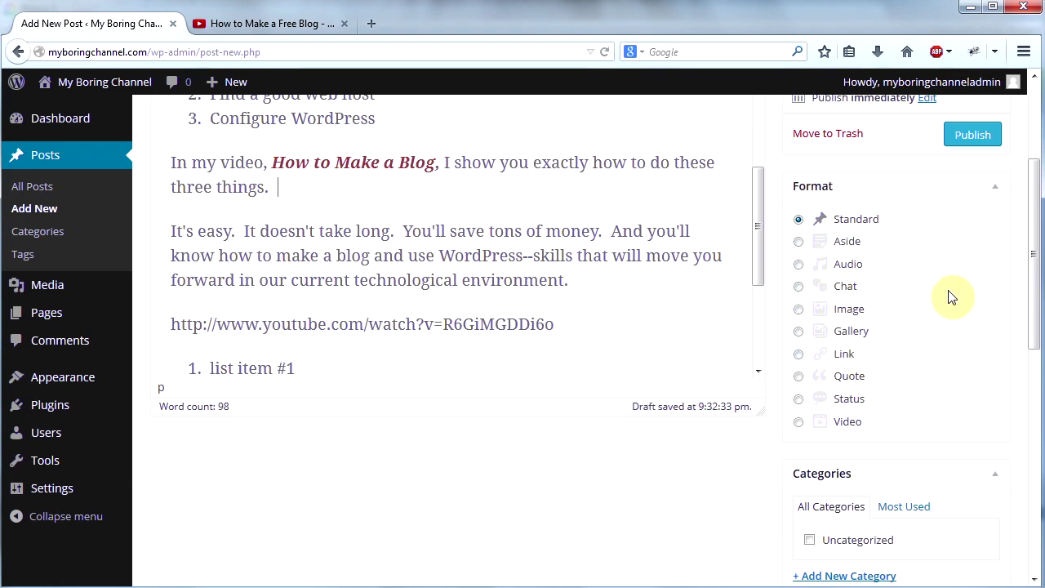
drag(1035, 285, 1030, 234)
Publish the Making a Blog post and go to the live site's homepage.
click(977, 255)
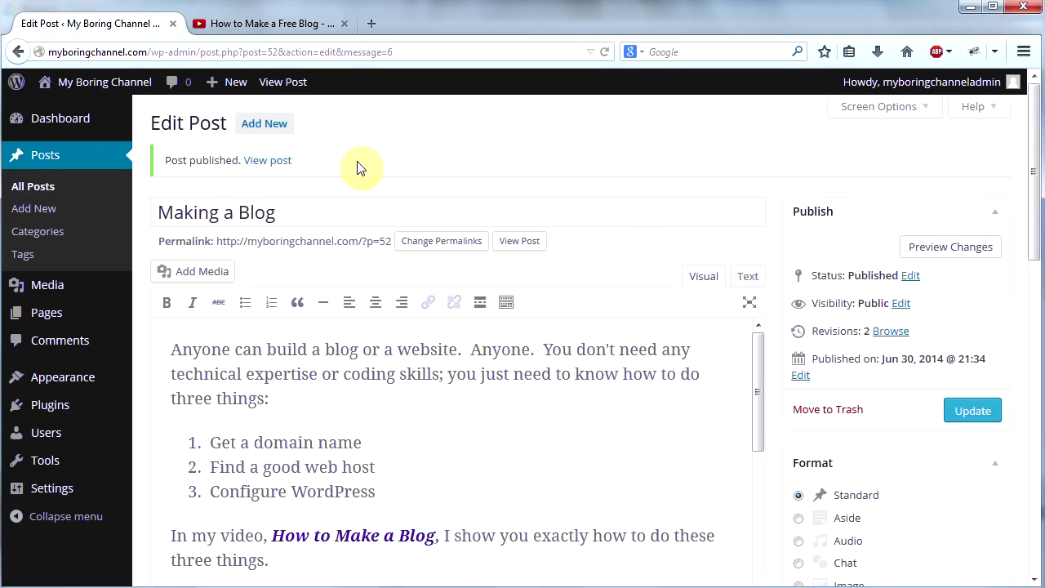
mouse_move(111, 94)
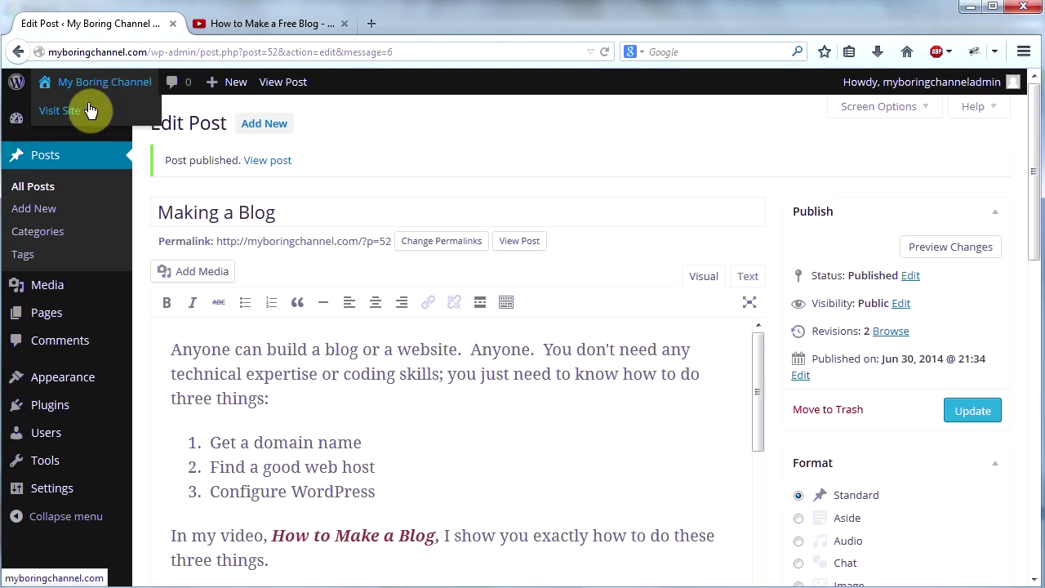
click(90, 110)
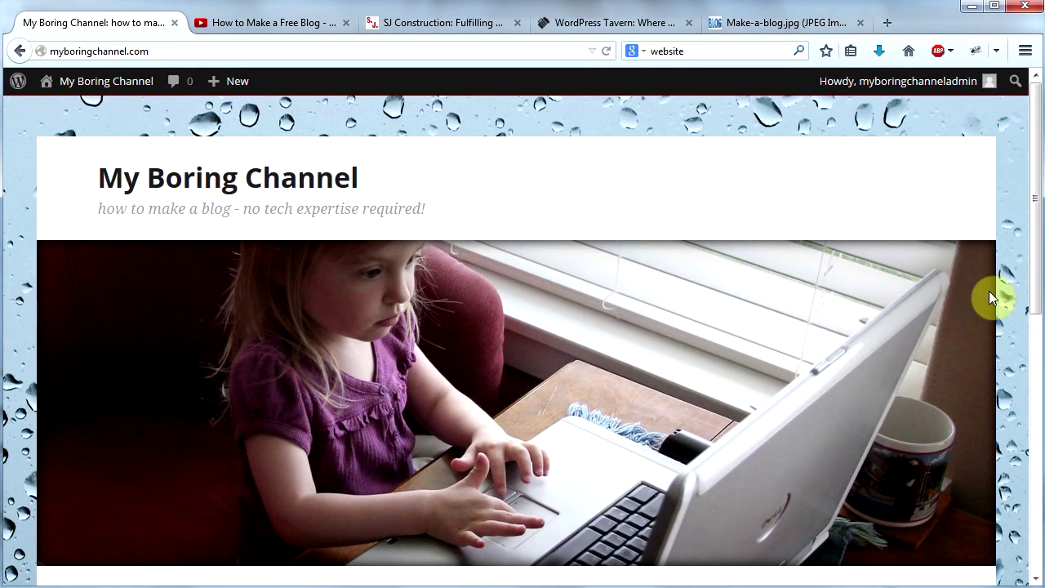
drag(1034, 291, 1034, 466)
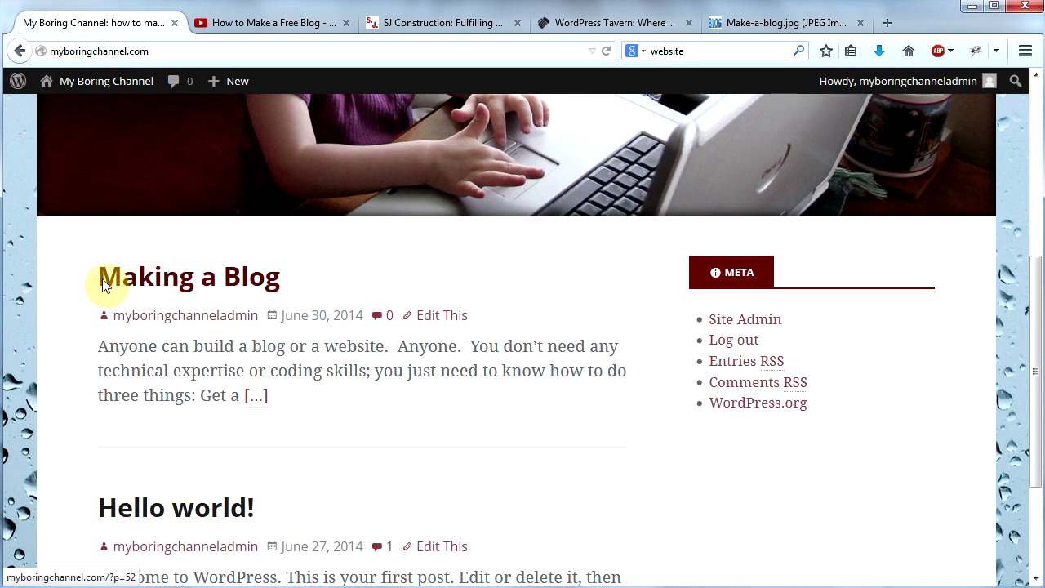
View the Making a Blog post, then open it for editing from the homepage.
click(233, 288)
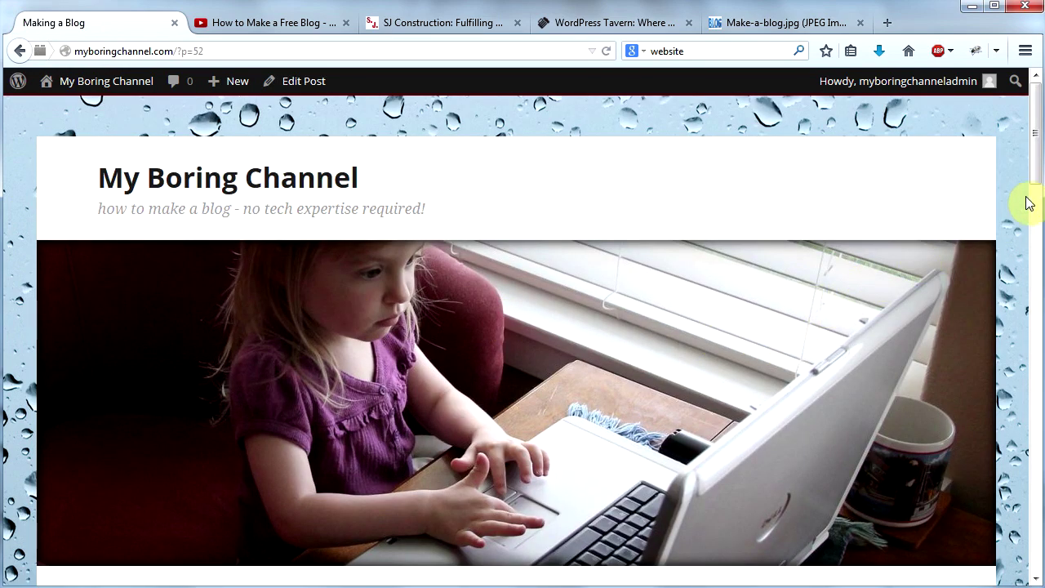
drag(1035, 175, 1036, 355)
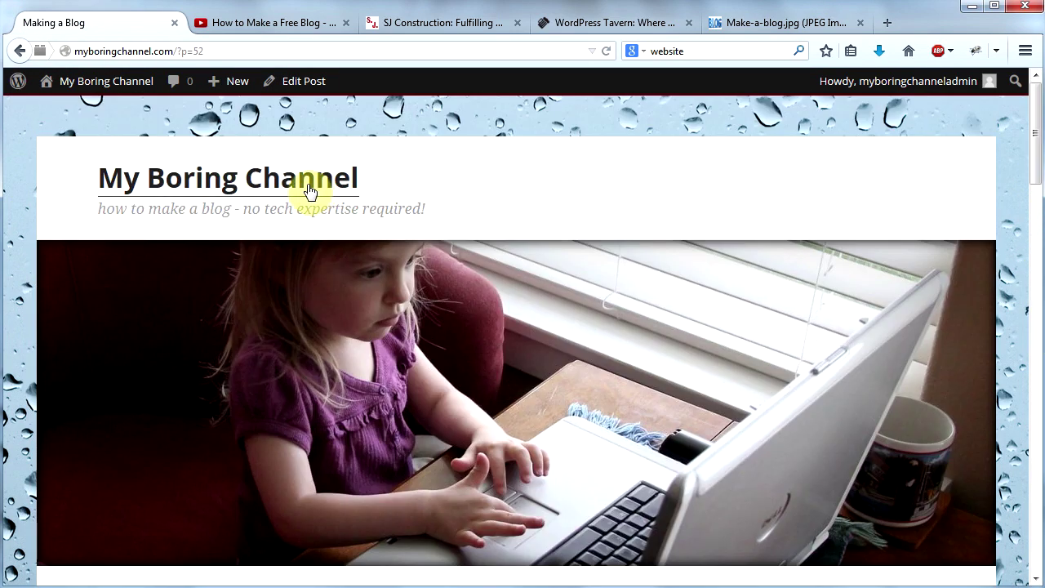
click(252, 178)
drag(1039, 174, 1039, 335)
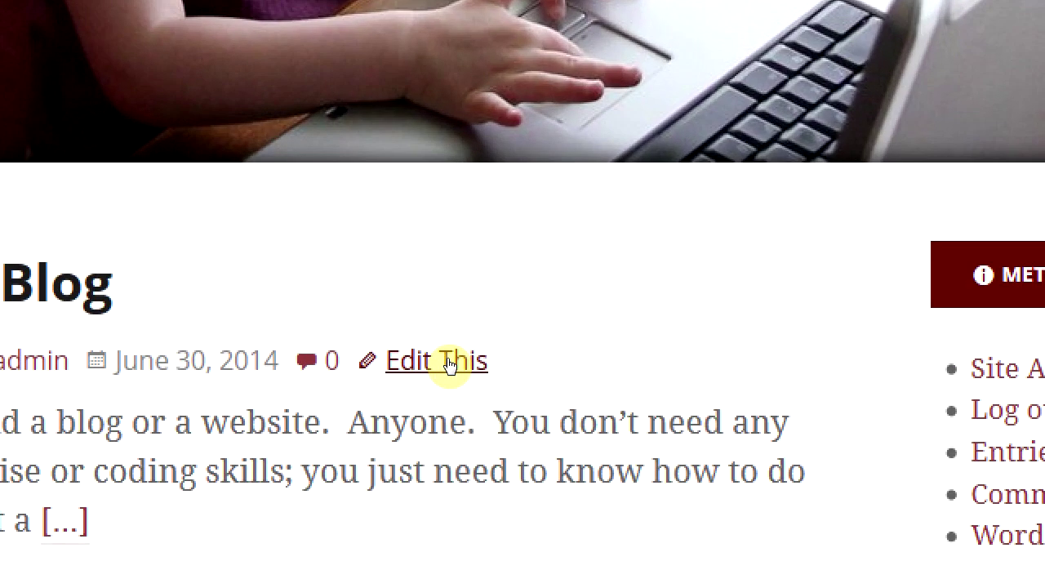
click(446, 361)
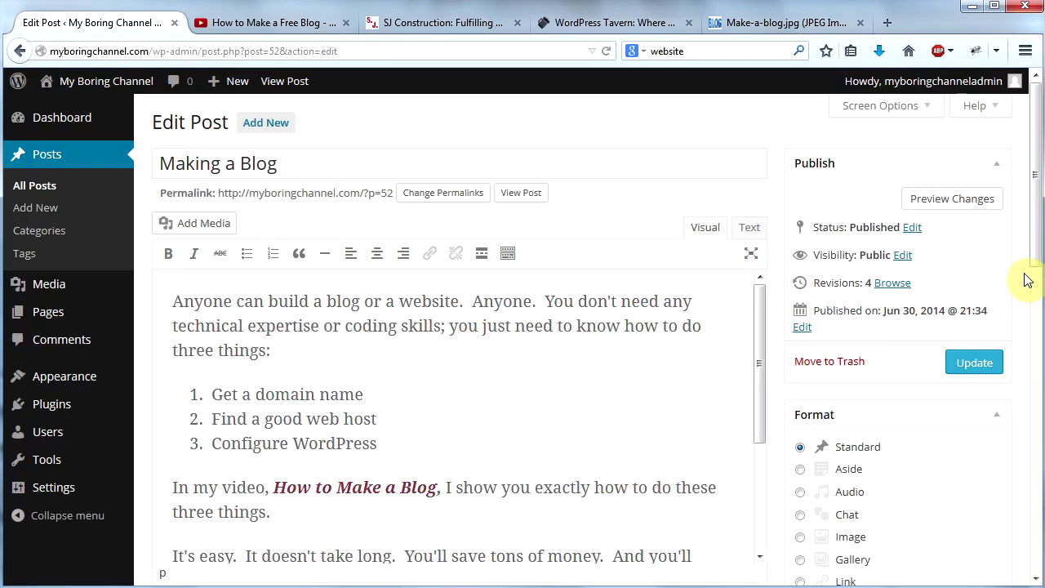
drag(1034, 256, 1034, 320)
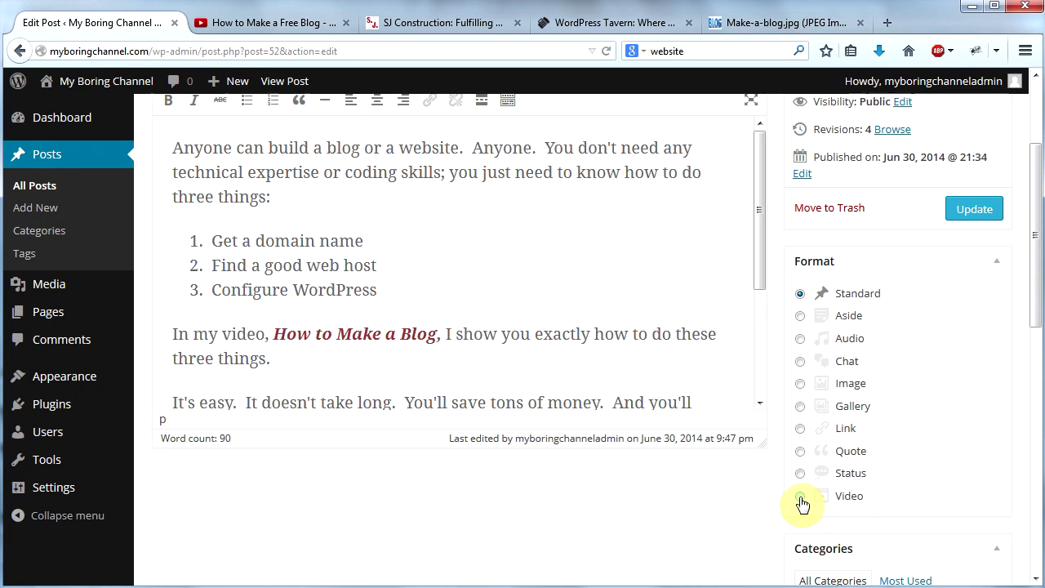
drag(1036, 299, 1036, 560)
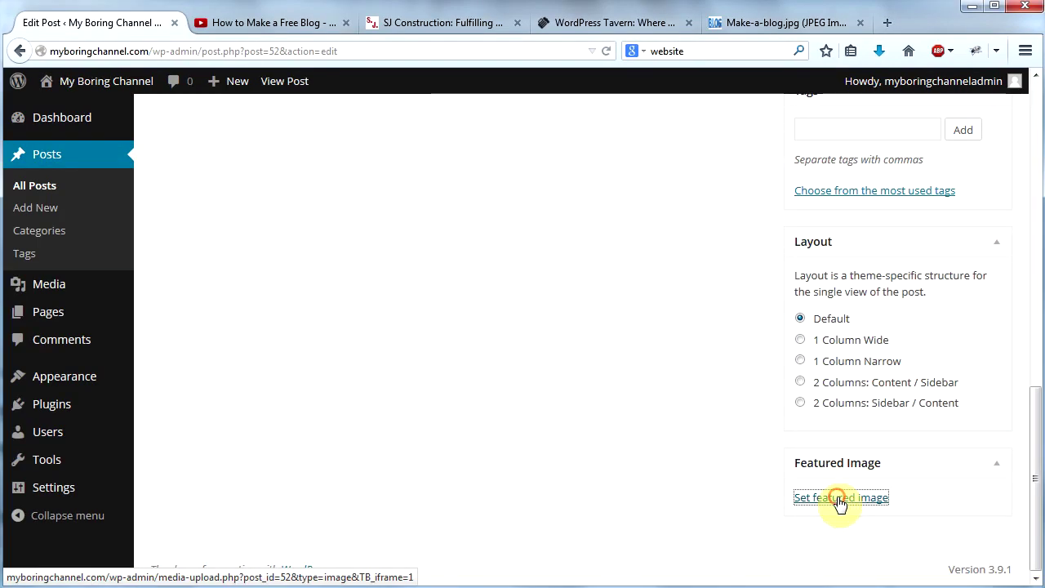
Upload Make-a-blog.jpg from the computer as a candidate featured image.
click(840, 500)
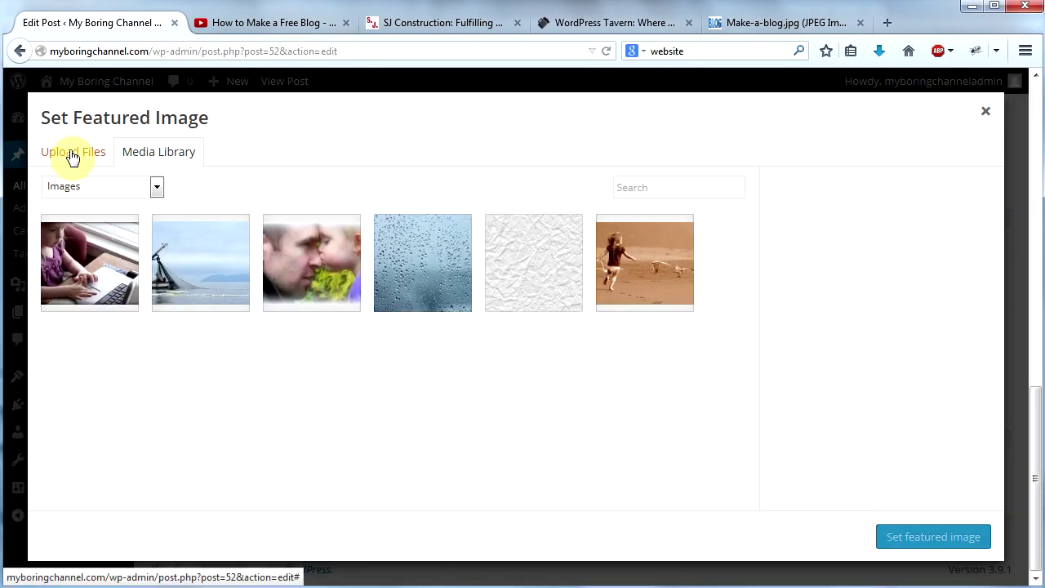
click(70, 156)
click(500, 378)
drag(645, 121, 668, 274)
click(194, 200)
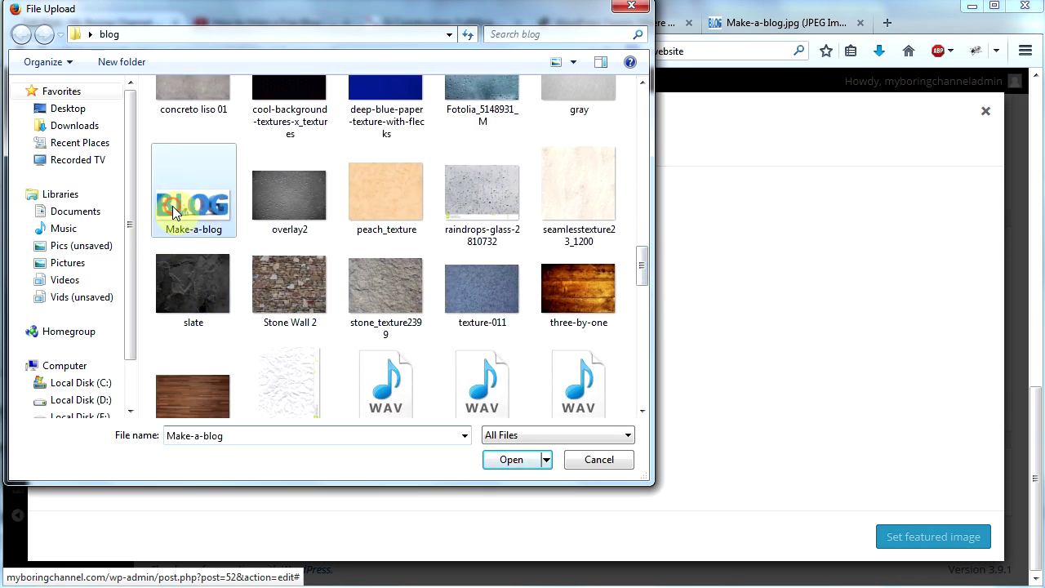
click(511, 459)
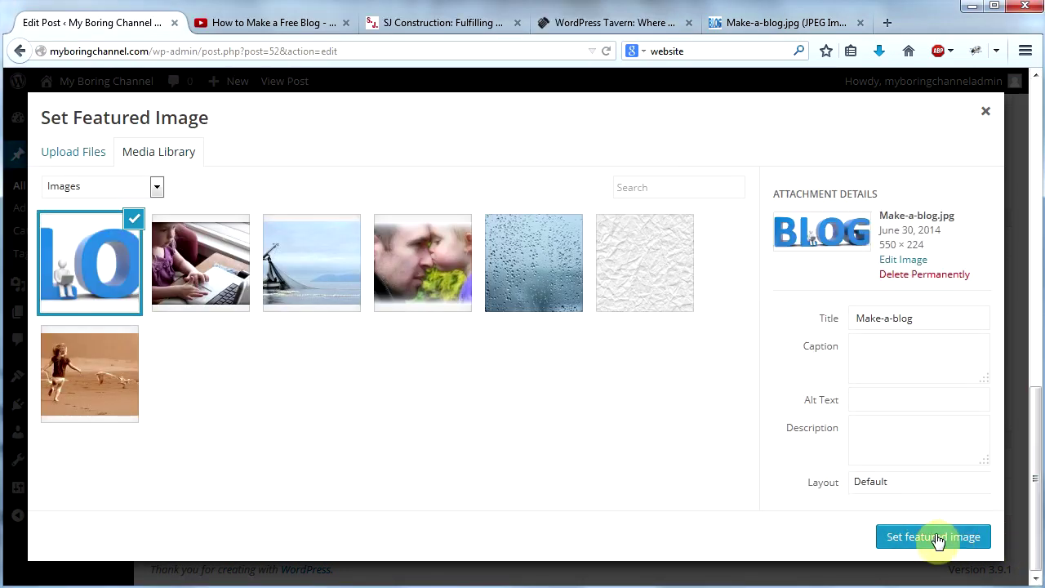
Give the image alt text 'how to make a blog' and set it as featured image.
click(880, 398)
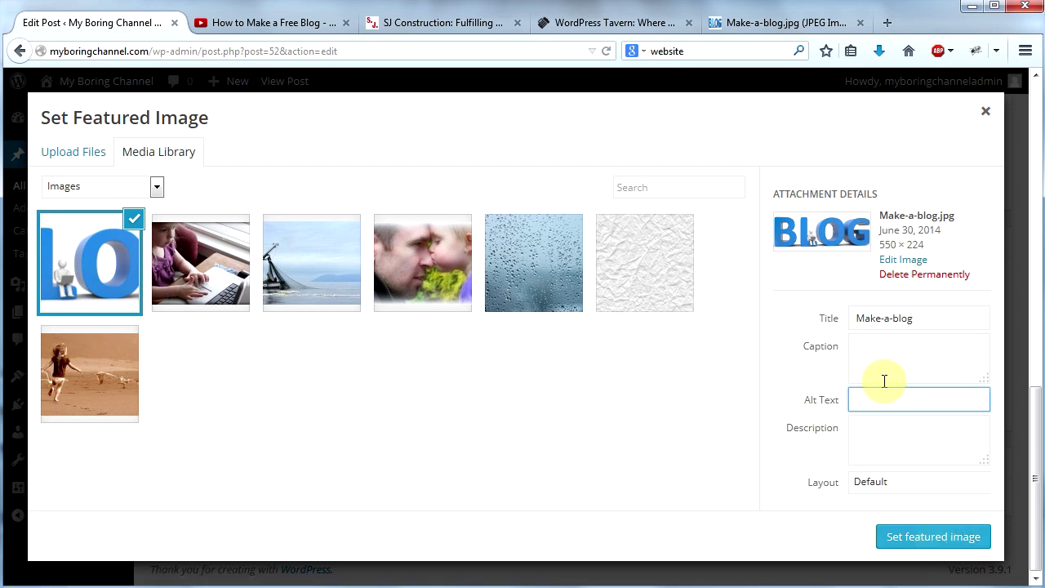
text(how to make a blog)
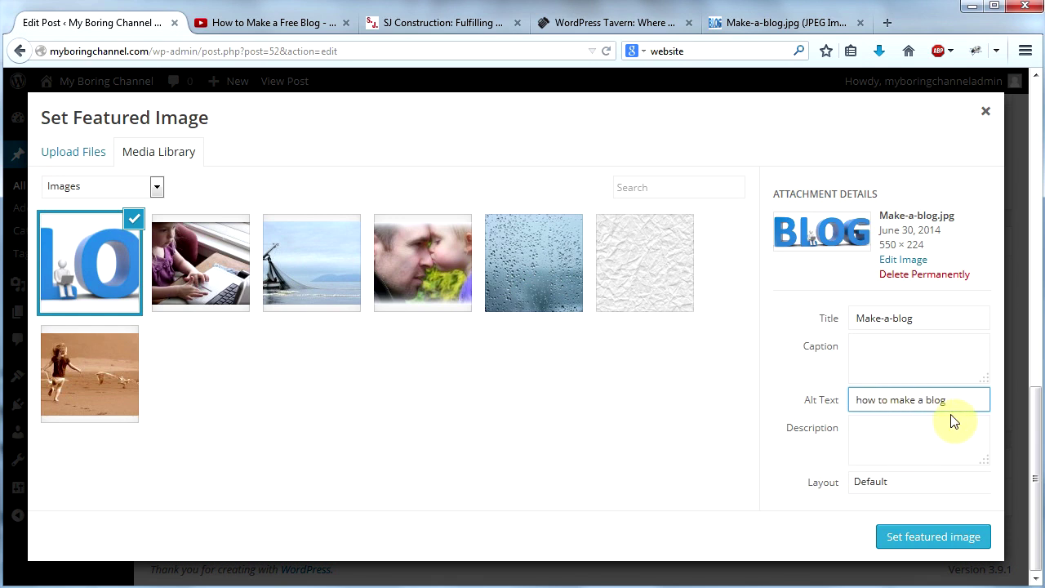
click(933, 536)
Update the Making a Blog post and view its BLOG featured image on the live front page.
drag(1036, 375, 1020, 126)
click(979, 307)
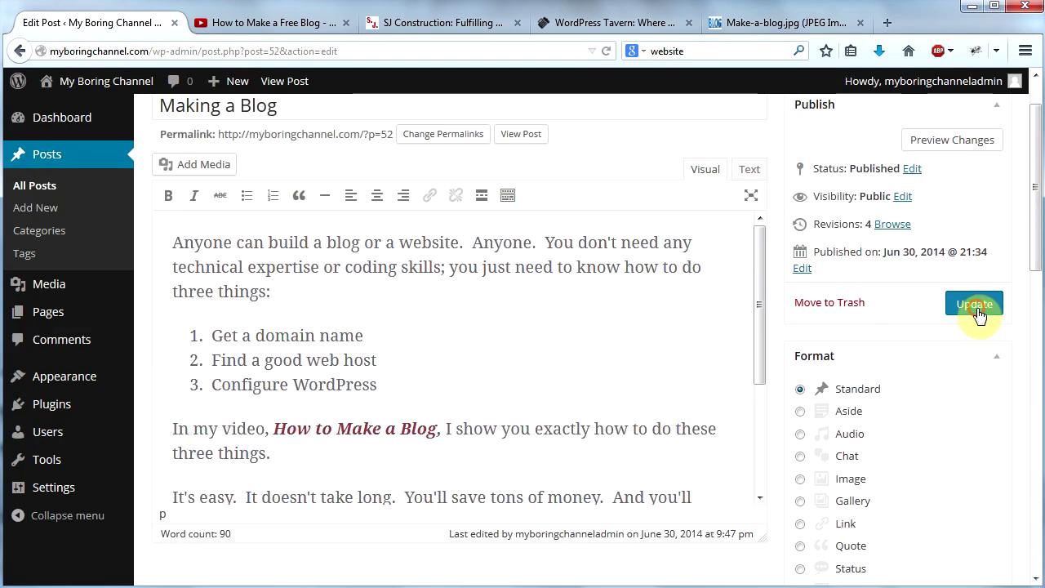
click(96, 110)
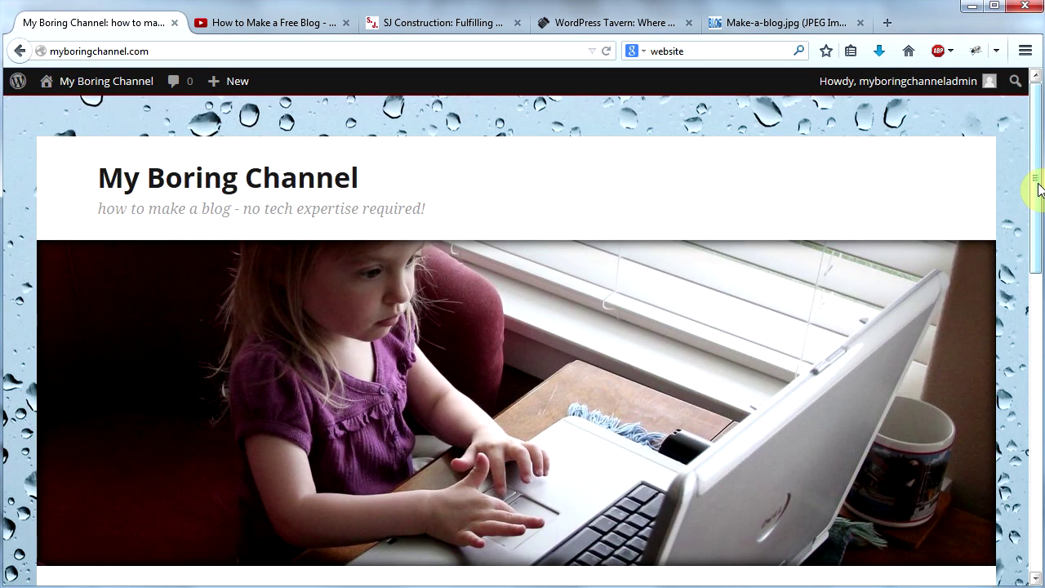
drag(1034, 187, 1041, 394)
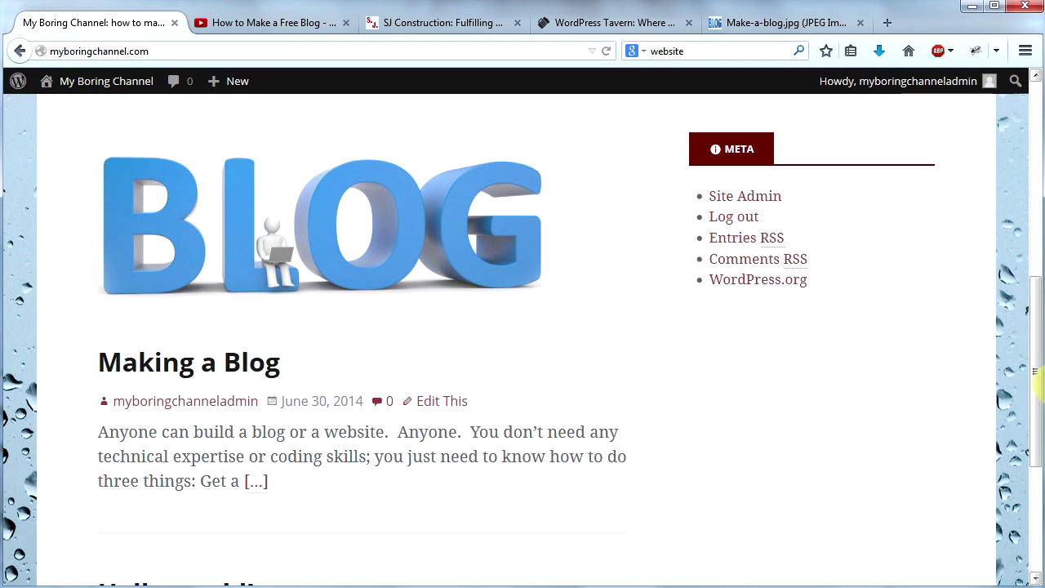
scroll(1033, 355, up, 6)
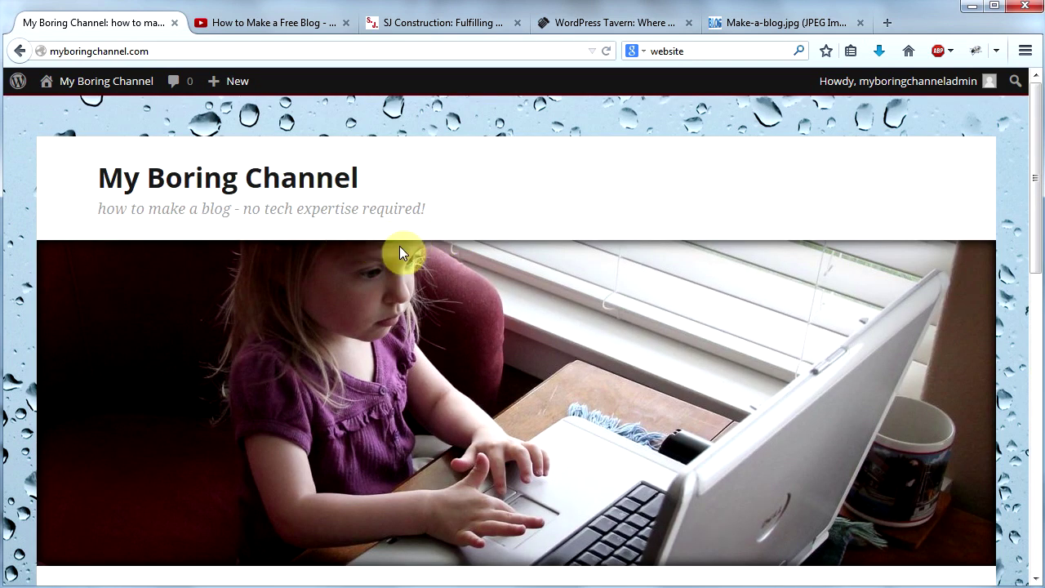
mouse_move(238, 84)
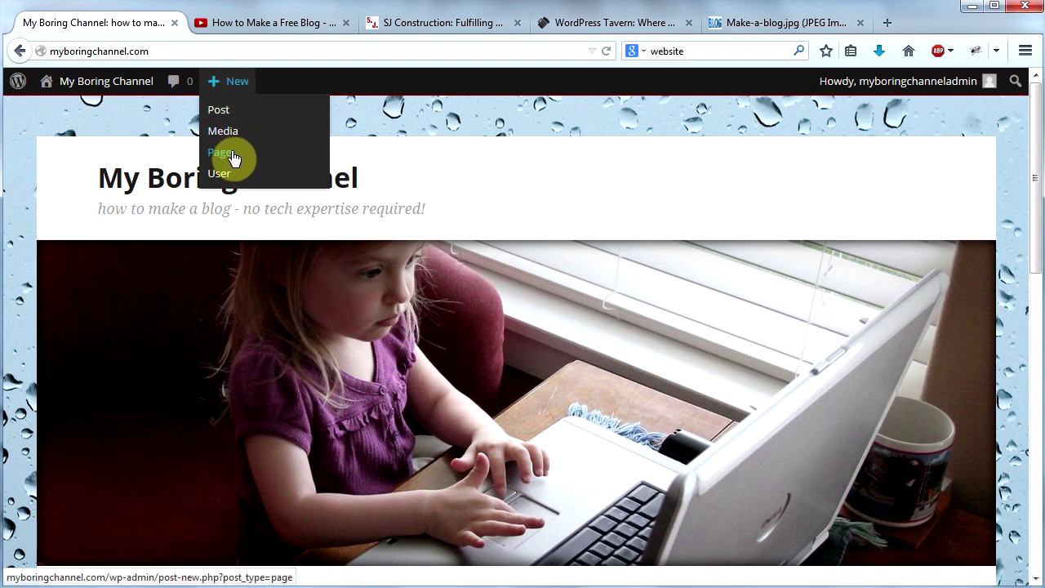
Publish a new page titled 'About Me' with the pasted welcome and channel-history text.
click(235, 159)
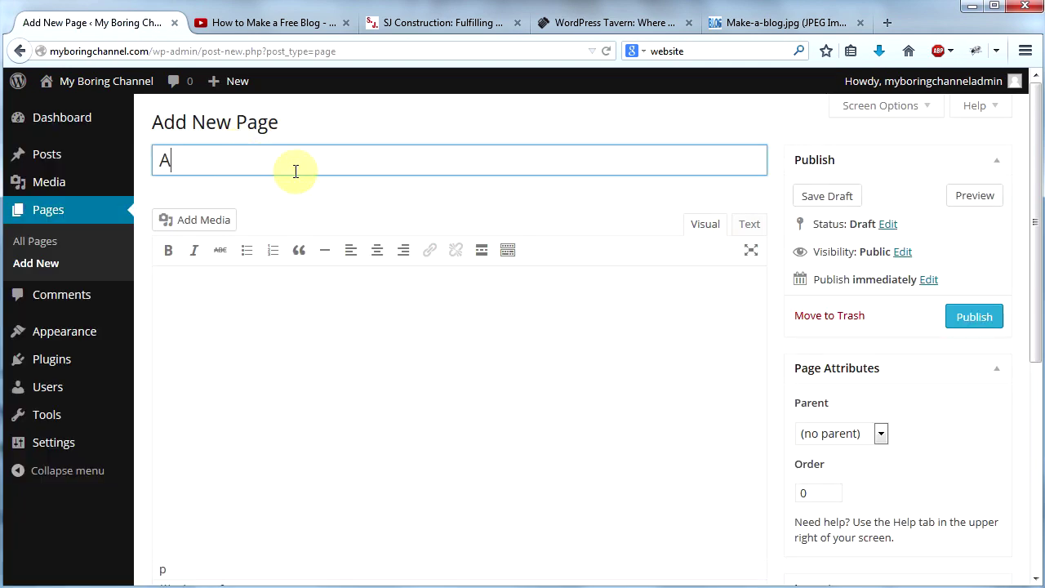
text(About Me)
key(Tab)
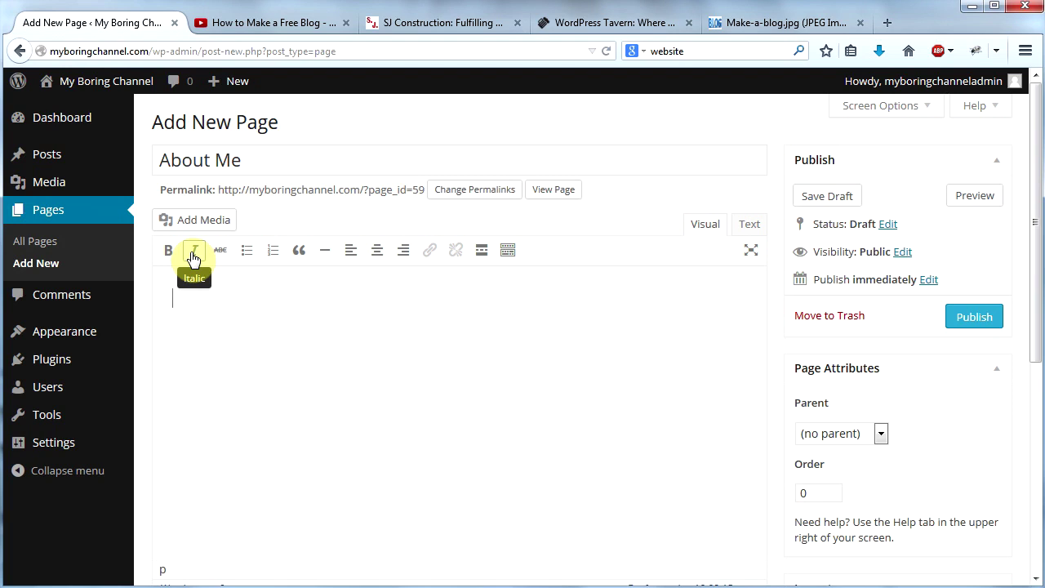
key(ctrl+v)
drag(758, 322, 759, 355)
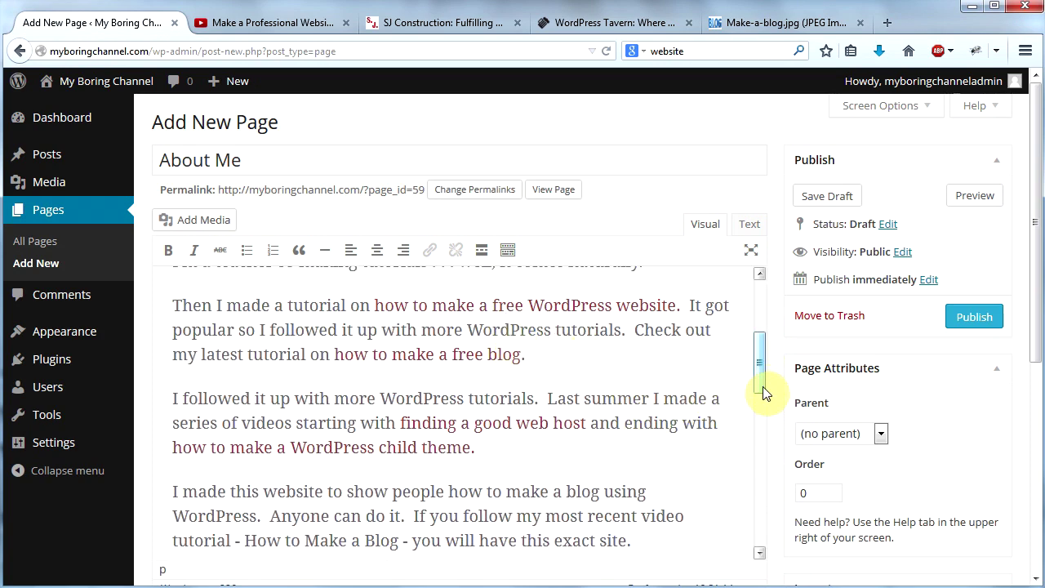
drag(763, 388, 763, 322)
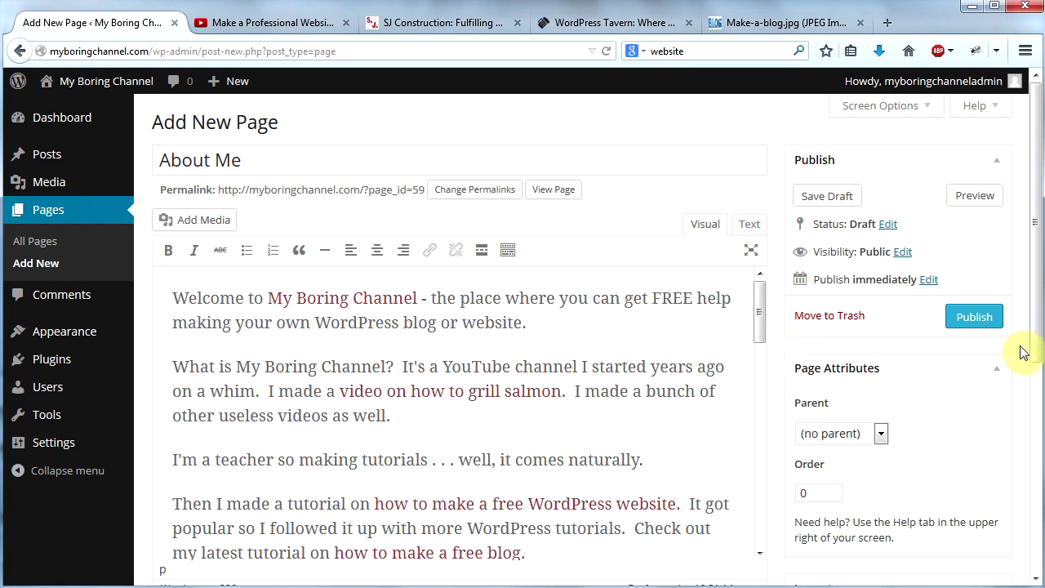
drag(1035, 325, 1038, 473)
drag(1035, 415, 1033, 260)
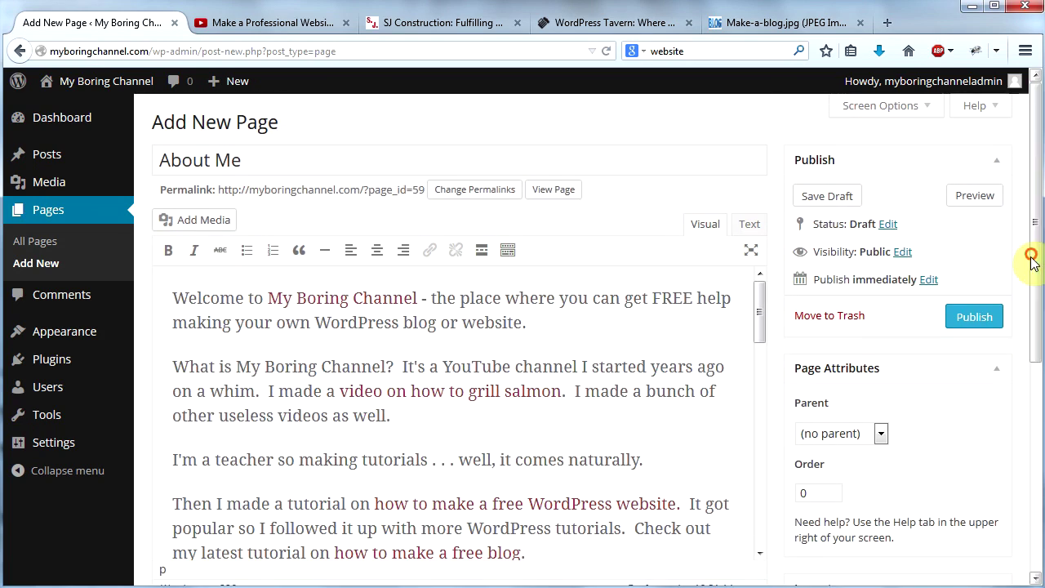
click(975, 323)
Return to the live My Boring Channel homepage showing the Making a Blog and Hello world! posts.
mouse_move(127, 80)
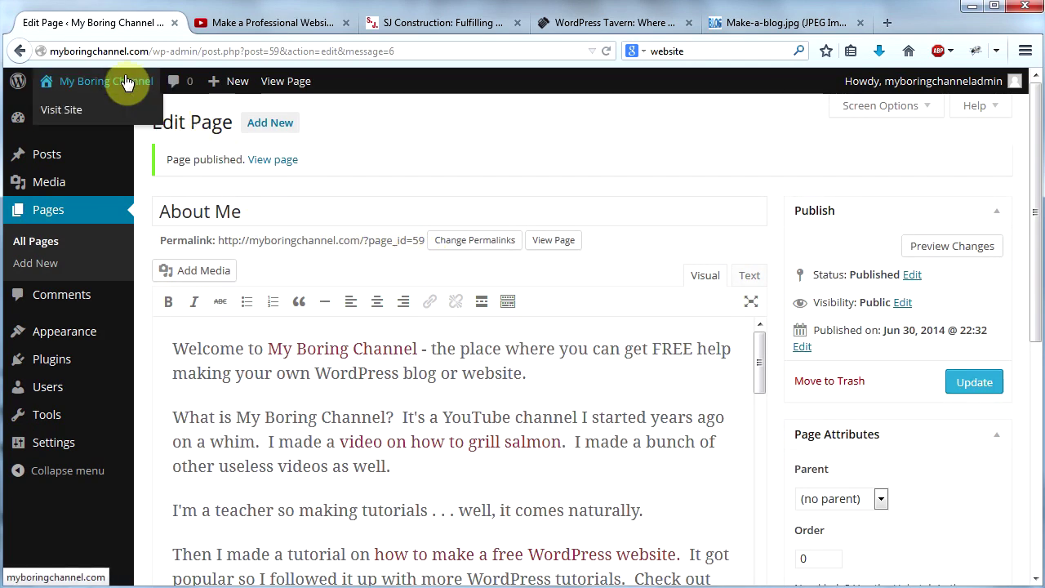
click(115, 115)
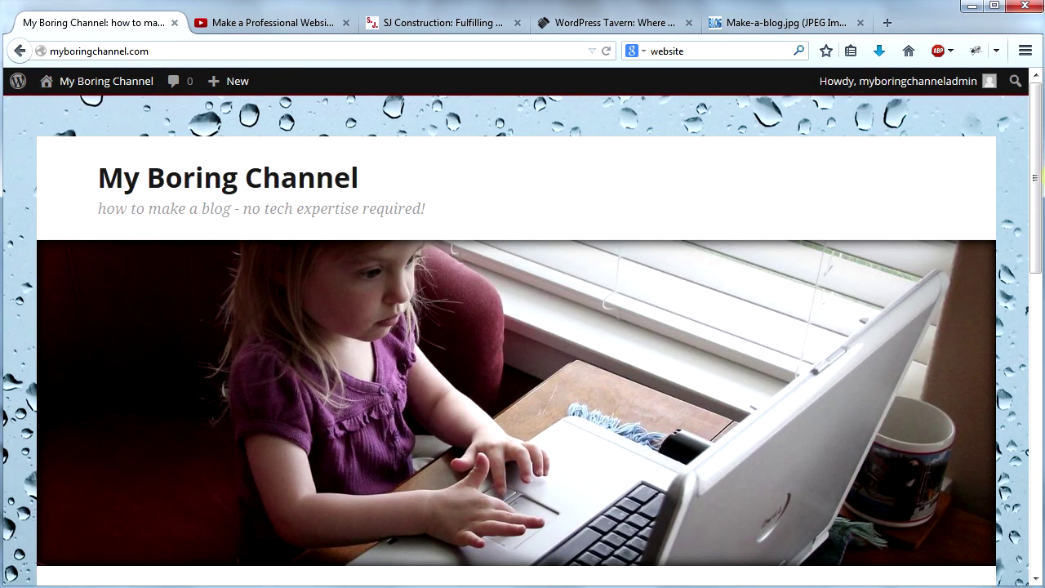
mouse_move(1035, 178)
mouse_down()
mouse_move(1035, 472)
mouse_move(1035, 178)
mouse_up()
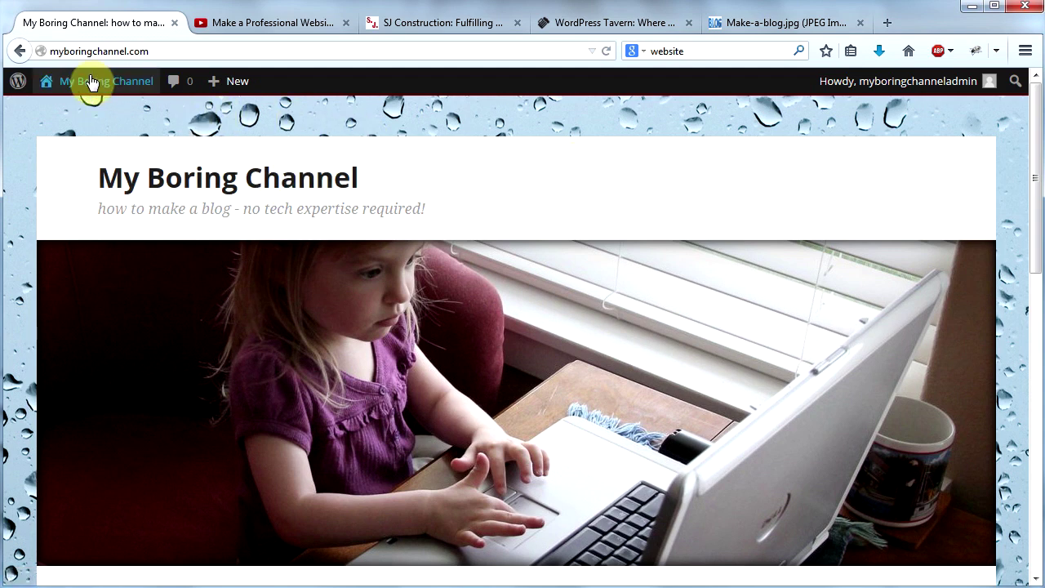
mouse_move(91, 83)
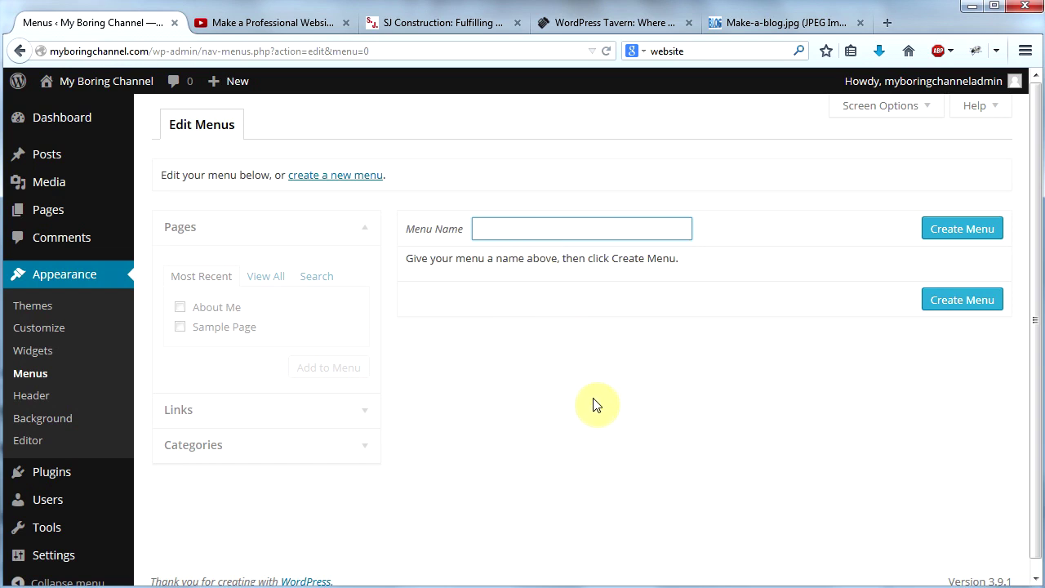
Create and save 'main menu' in the Primary location with About Me and auto-added top-level pages.
text(main menu)
click(963, 230)
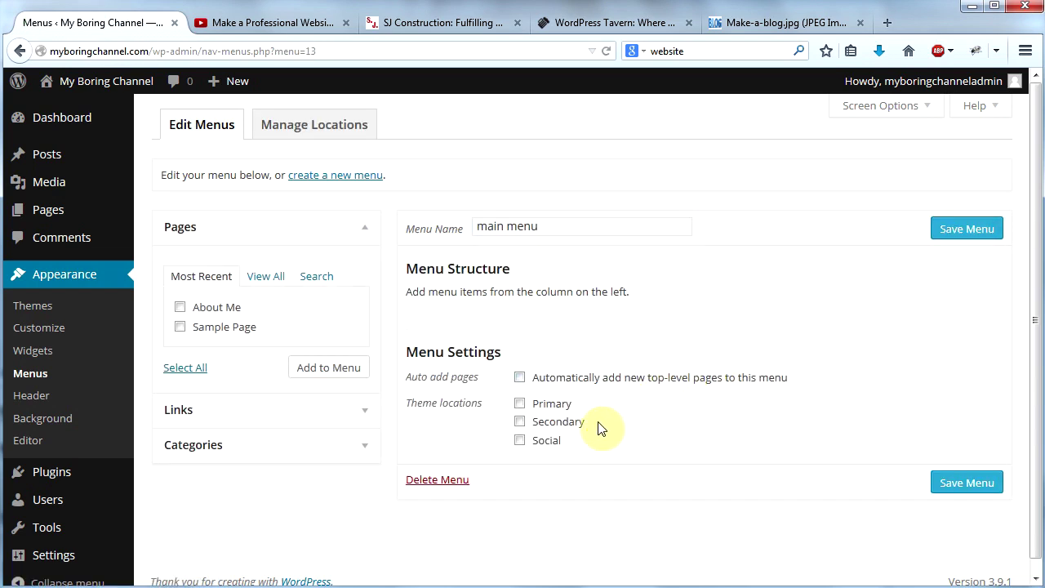
click(520, 405)
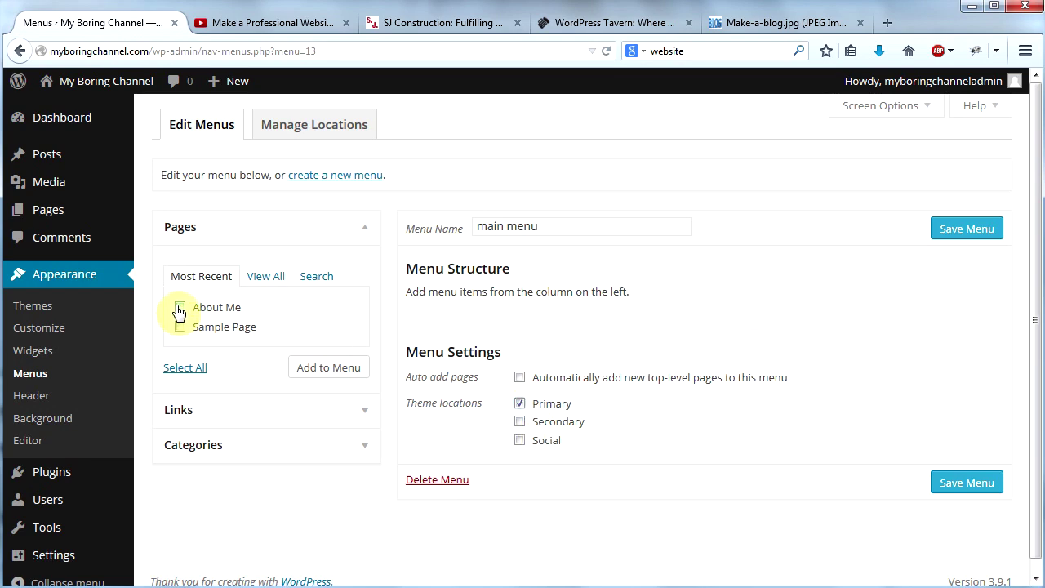
click(179, 308)
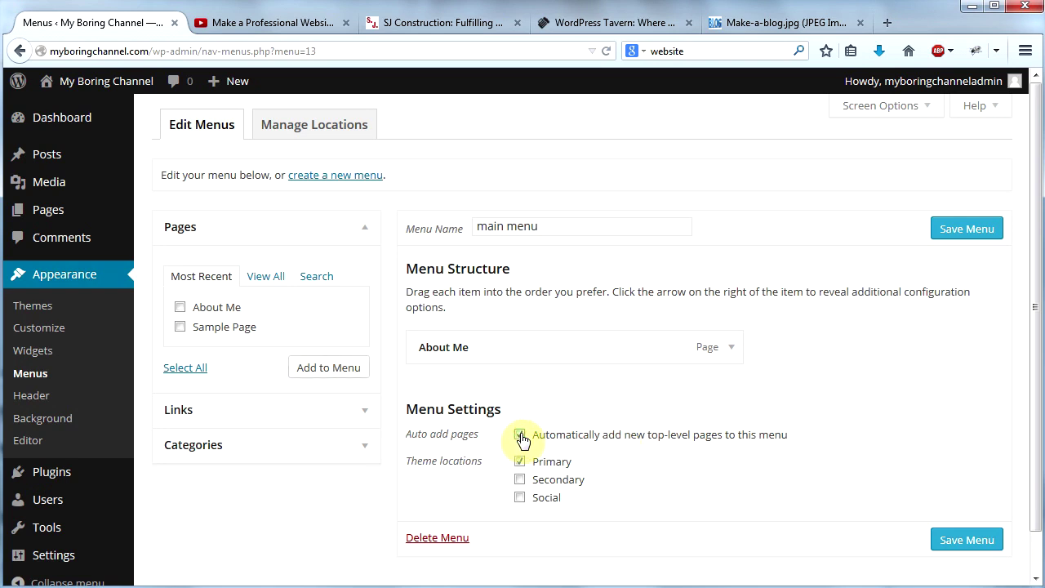
click(957, 545)
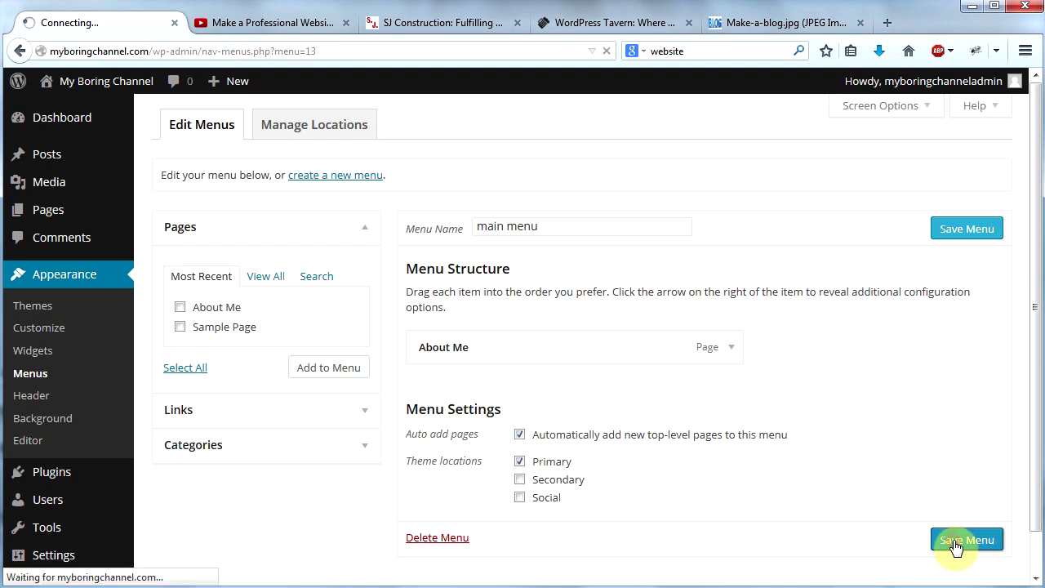
mouse_move(106, 81)
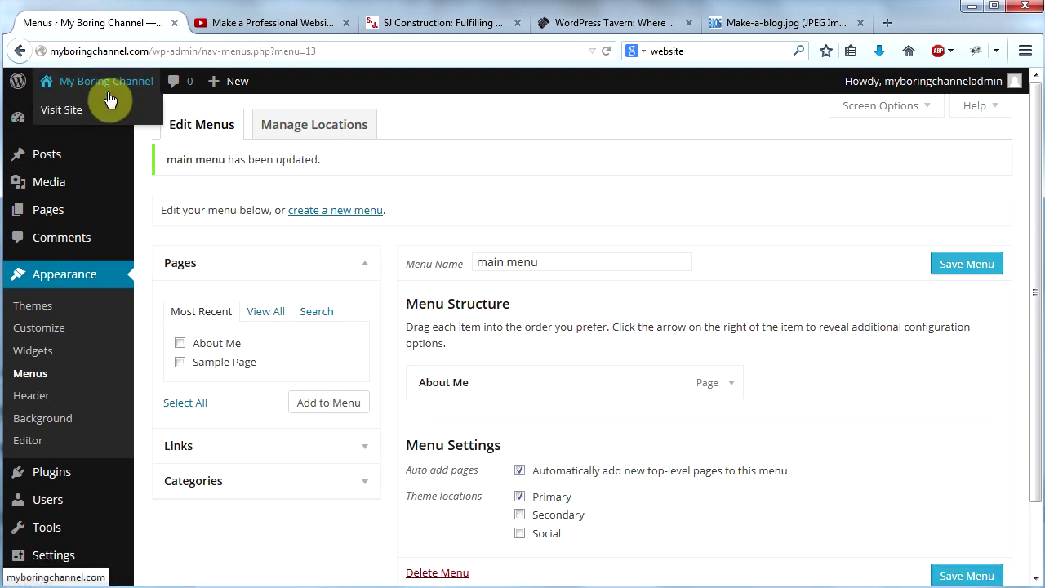
click(106, 114)
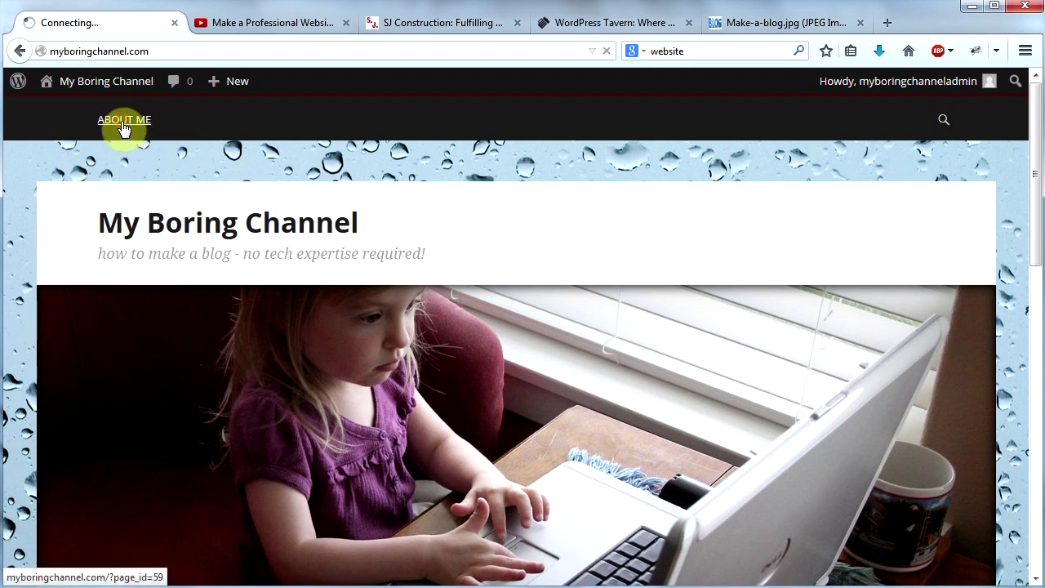
drag(1033, 155, 1036, 401)
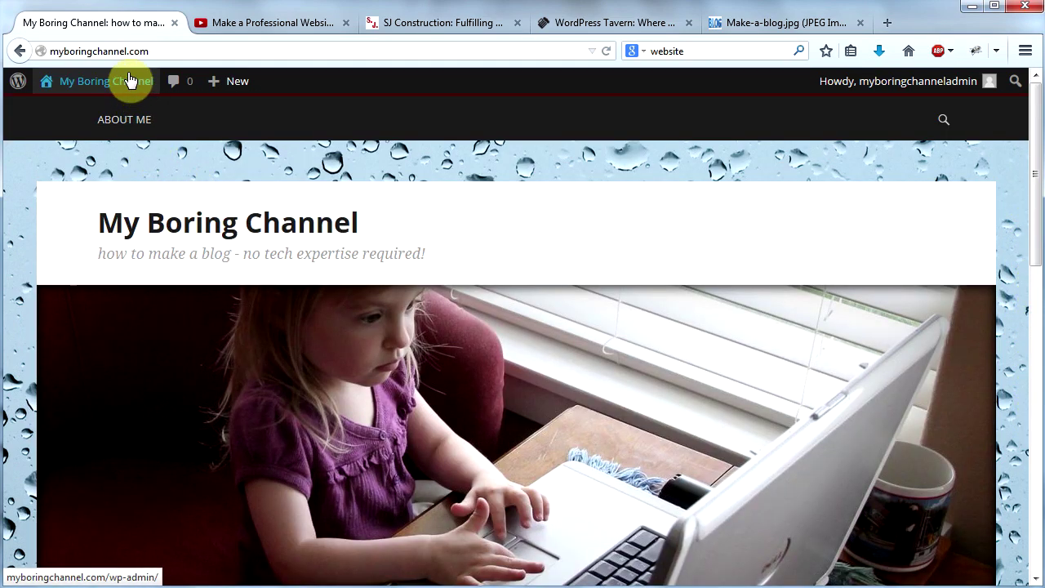
mouse_move(128, 81)
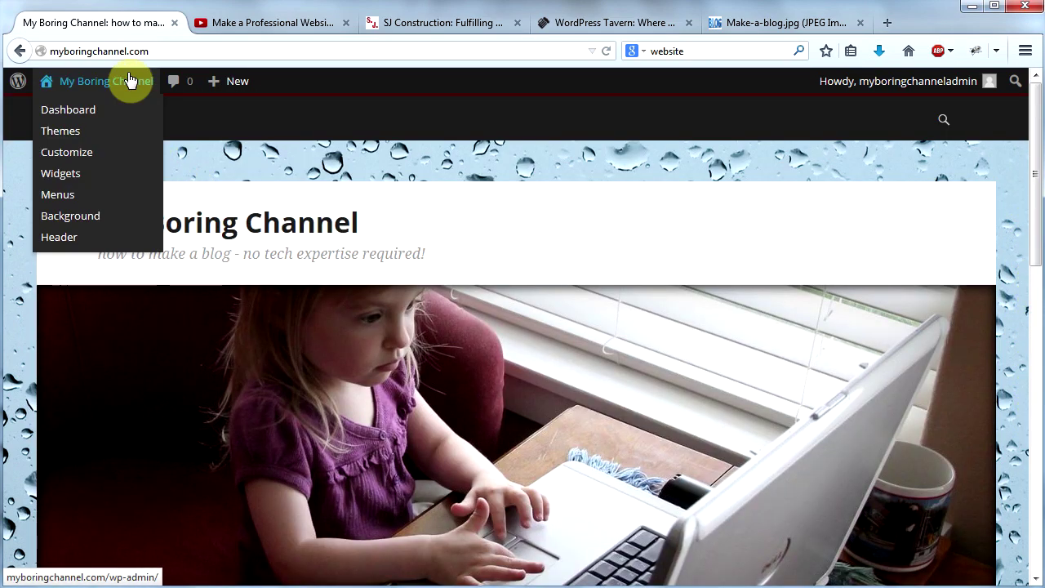
click(76, 197)
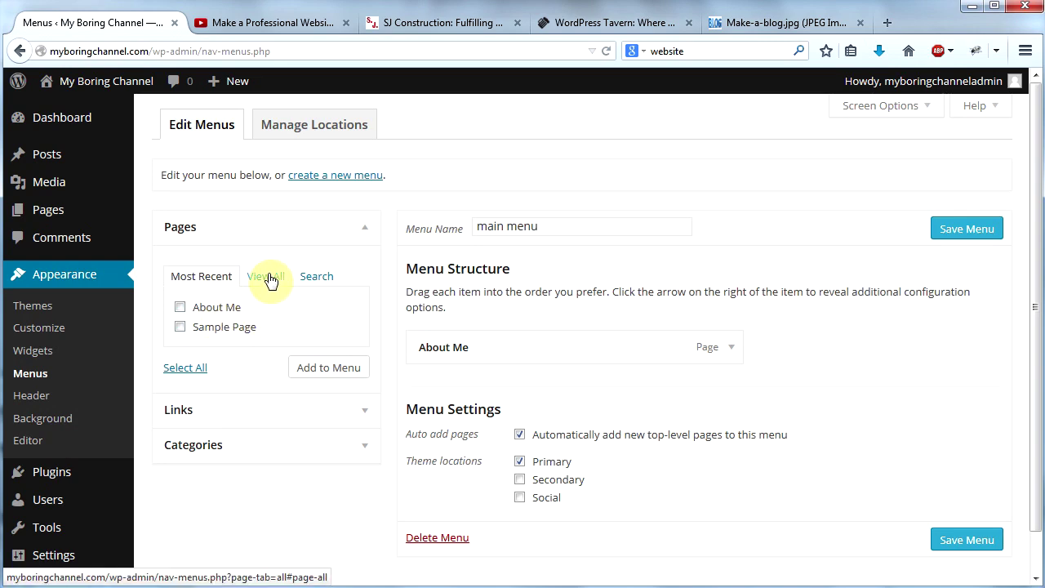
Add Home to main menu above About Me, nest About Me under Home, and save.
click(269, 278)
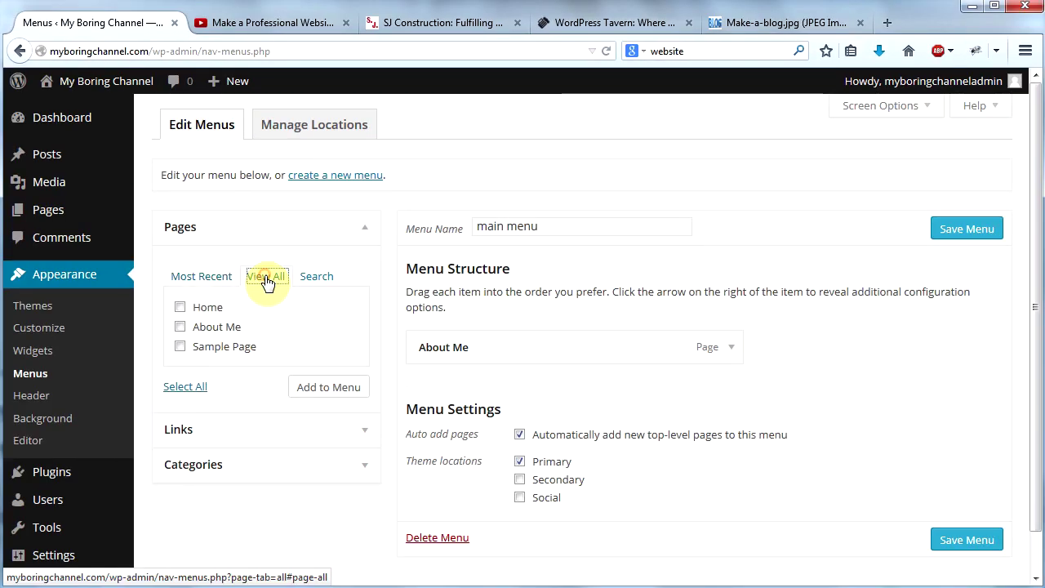
click(180, 308)
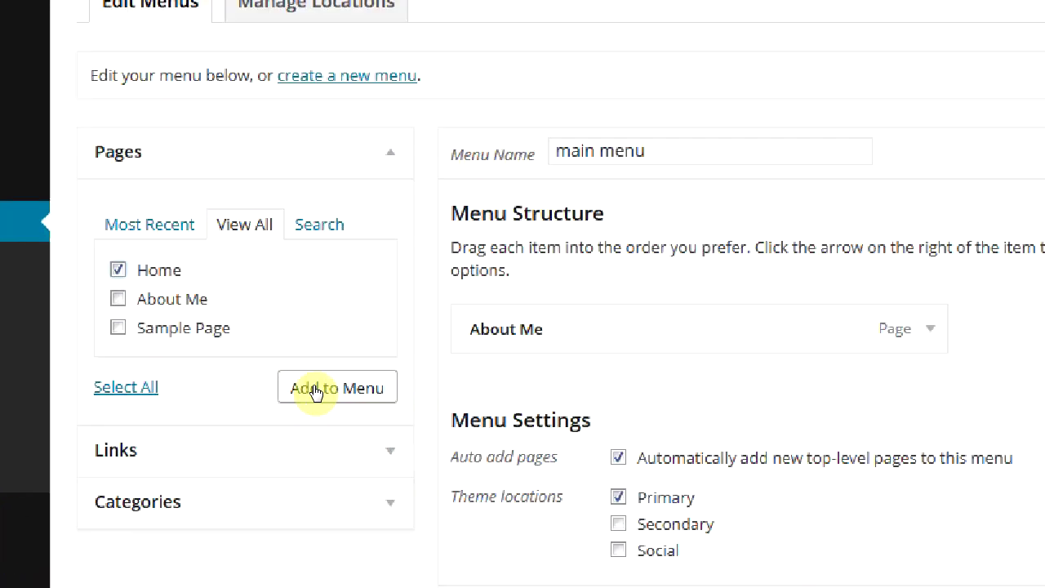
click(316, 392)
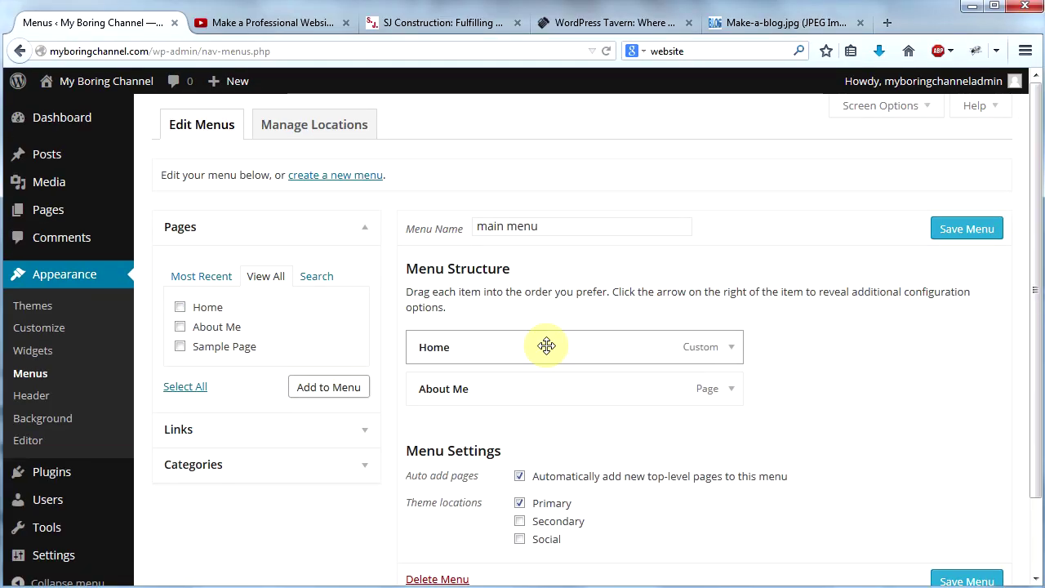
drag(546, 346, 549, 423)
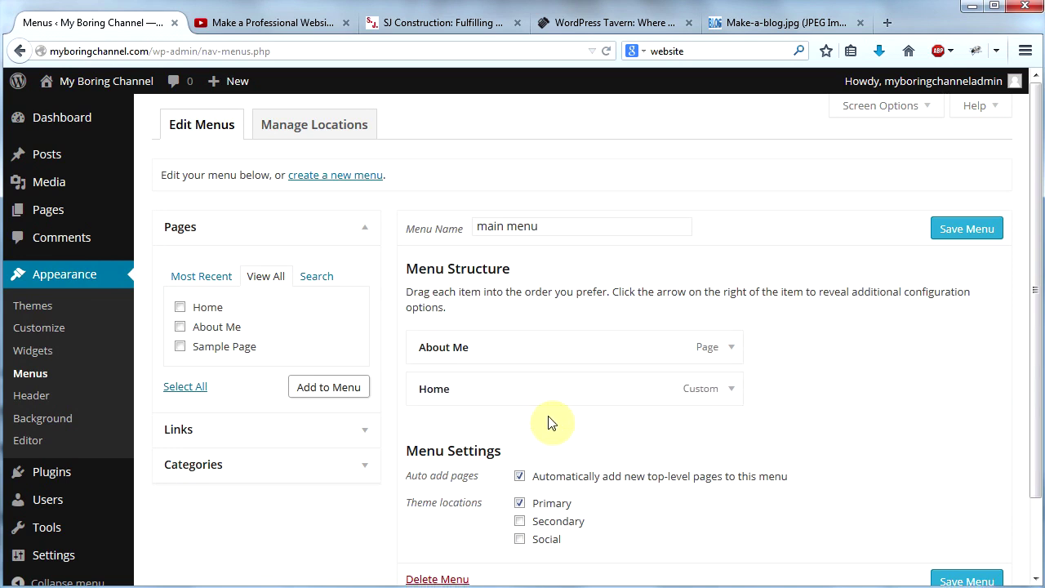
drag(511, 397, 512, 373)
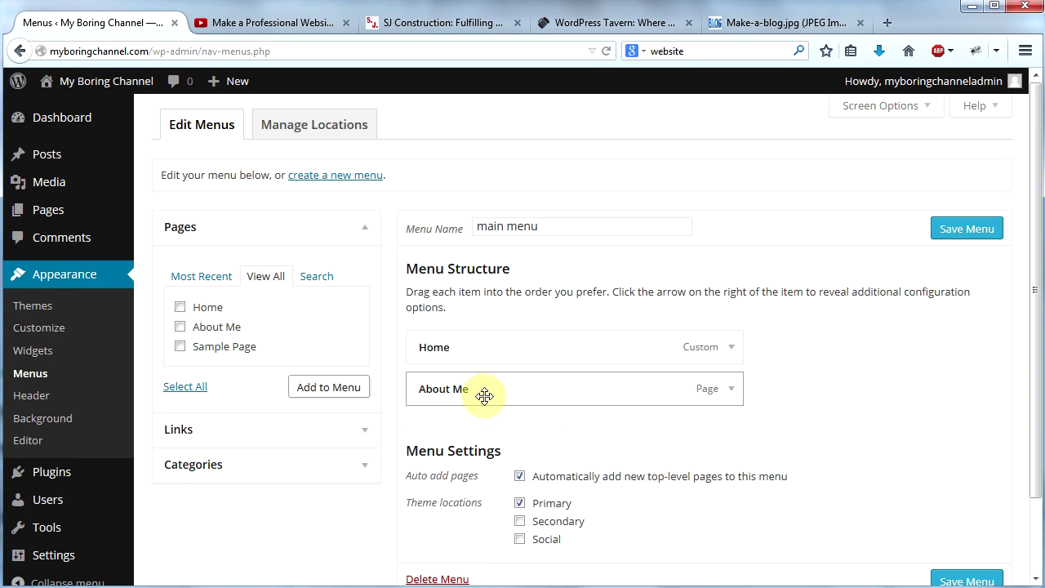
drag(480, 396, 504, 413)
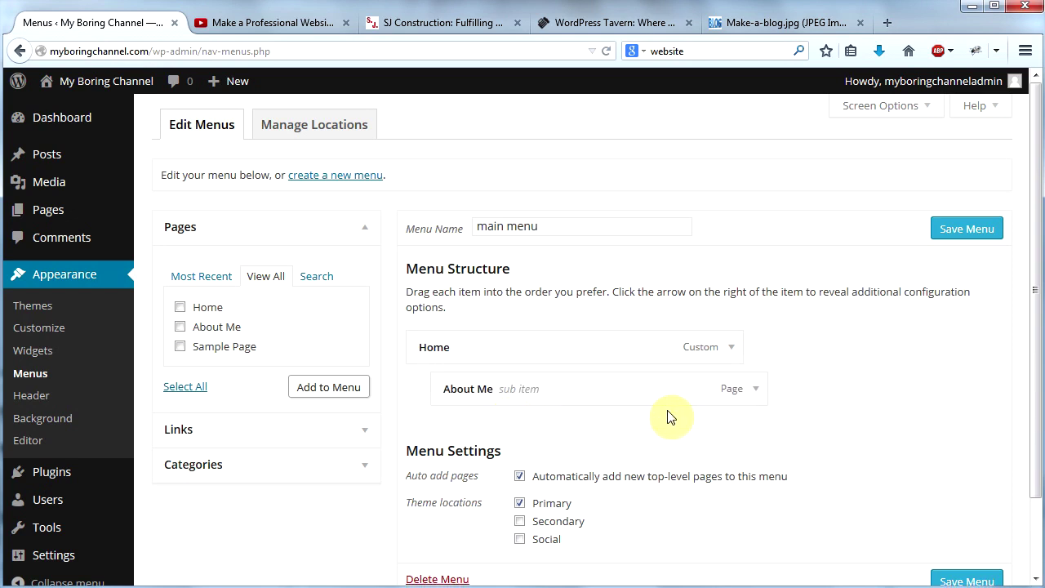
click(961, 232)
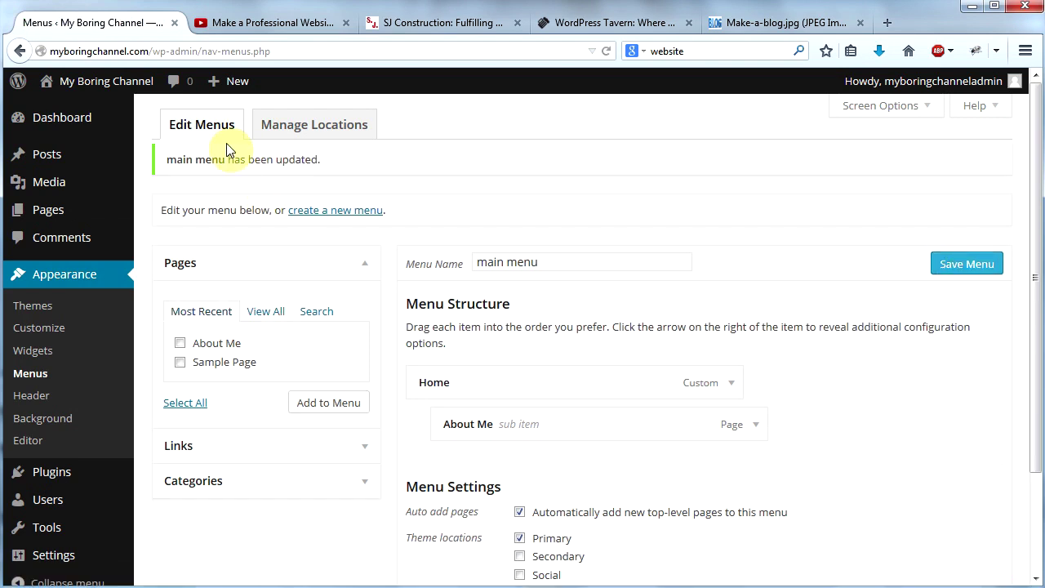
mouse_move(126, 92)
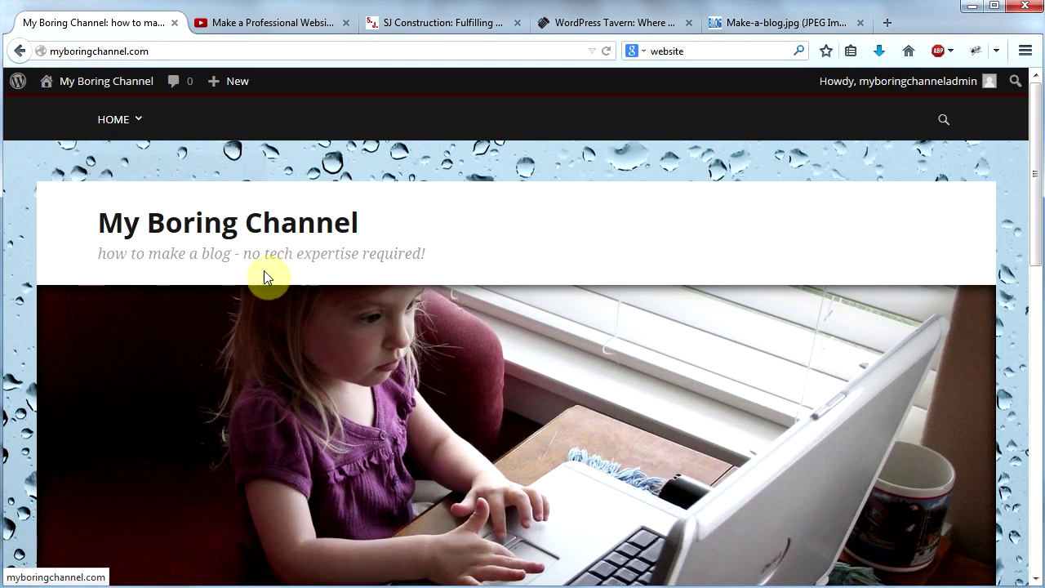
Un-nest About Me so it sits as a top-level item beside Home, and save main menu.
mouse_move(117, 128)
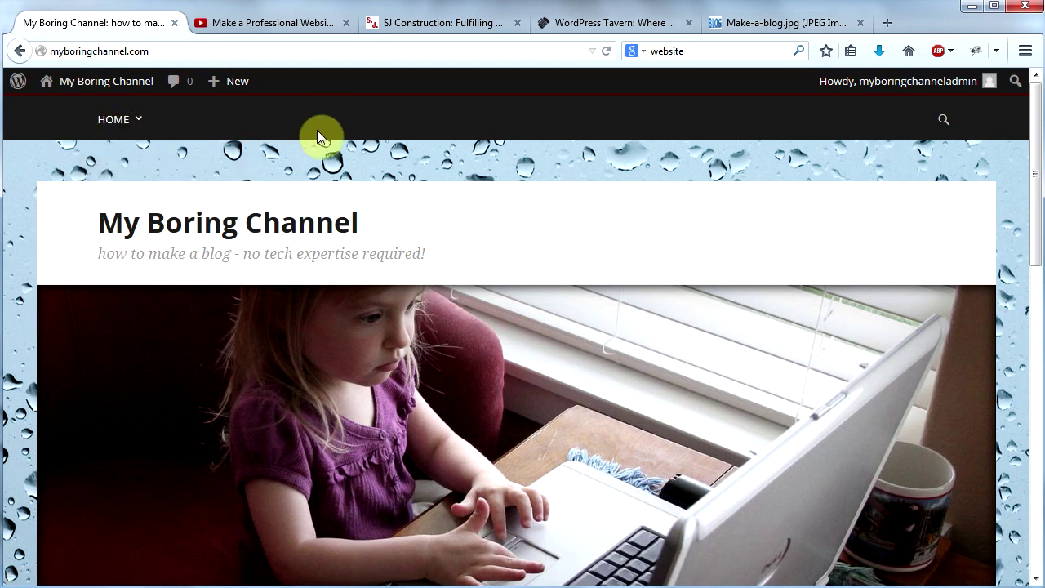
click(19, 52)
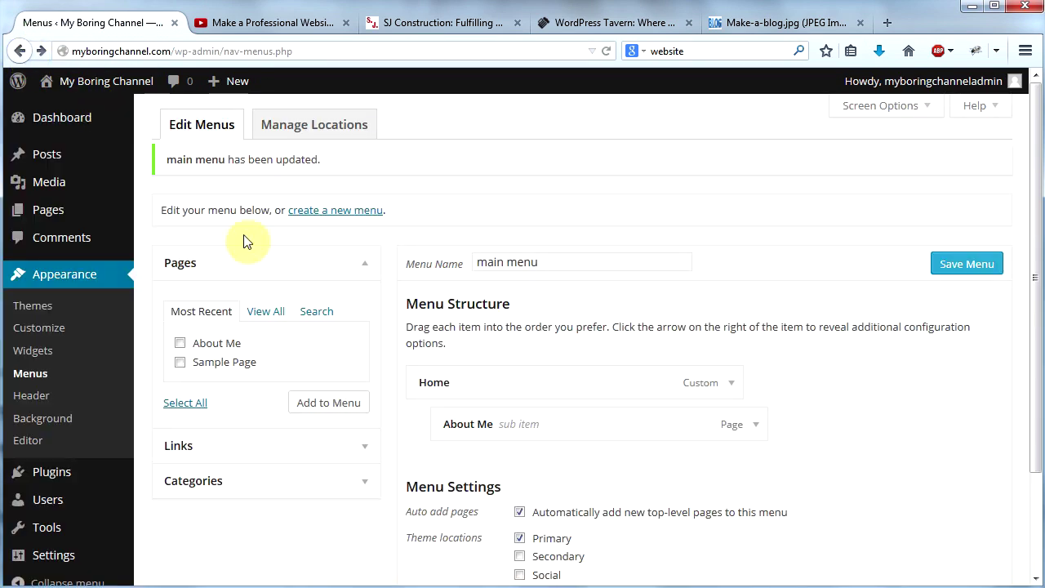
drag(650, 432, 630, 457)
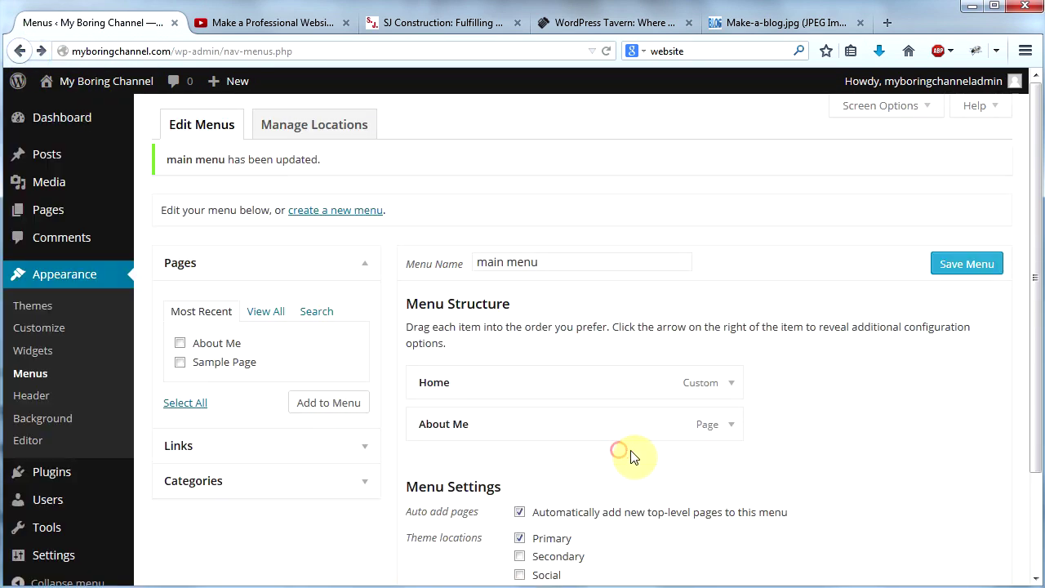
click(947, 269)
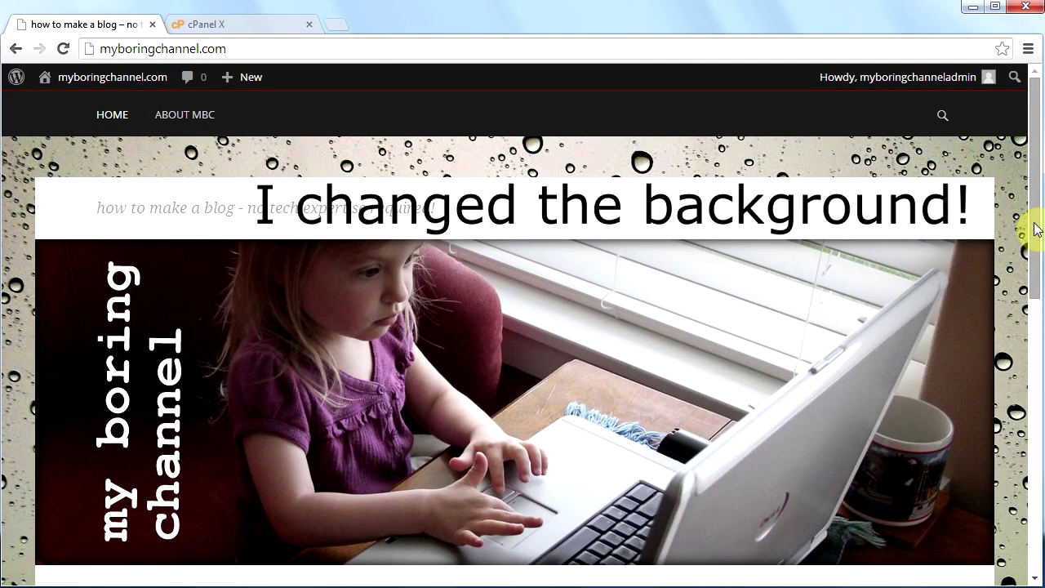
Scroll the finished homepage down to the footer and back to the top.
drag(1037, 200, 1040, 242)
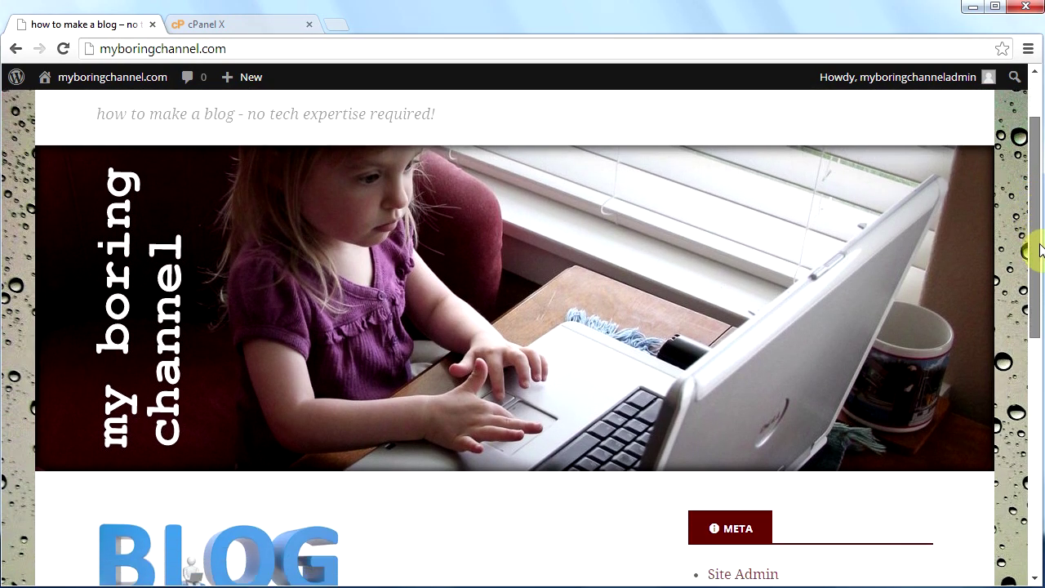
scroll(870, 342, down, 5)
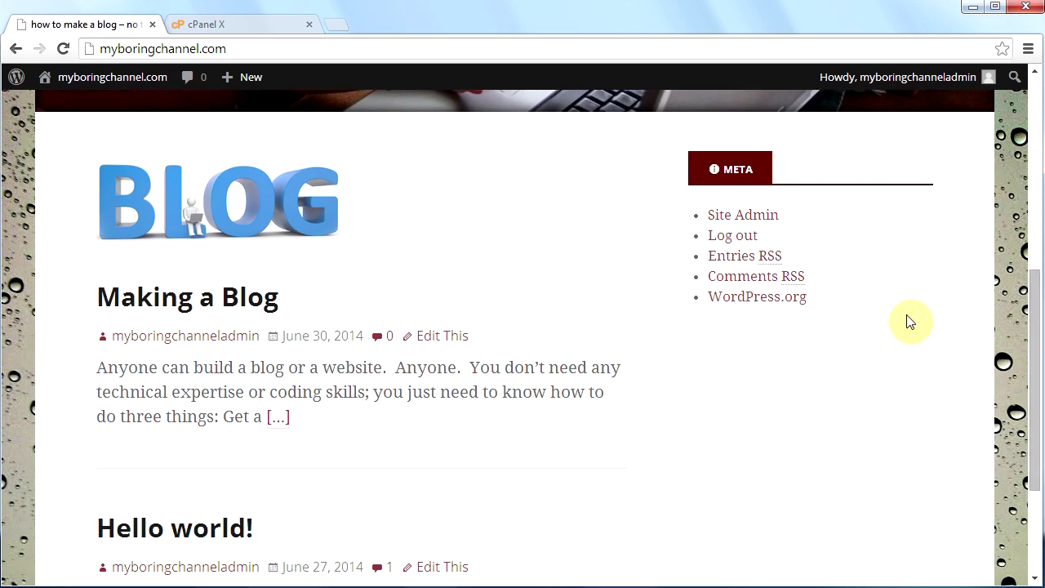
drag(1031, 319, 1031, 459)
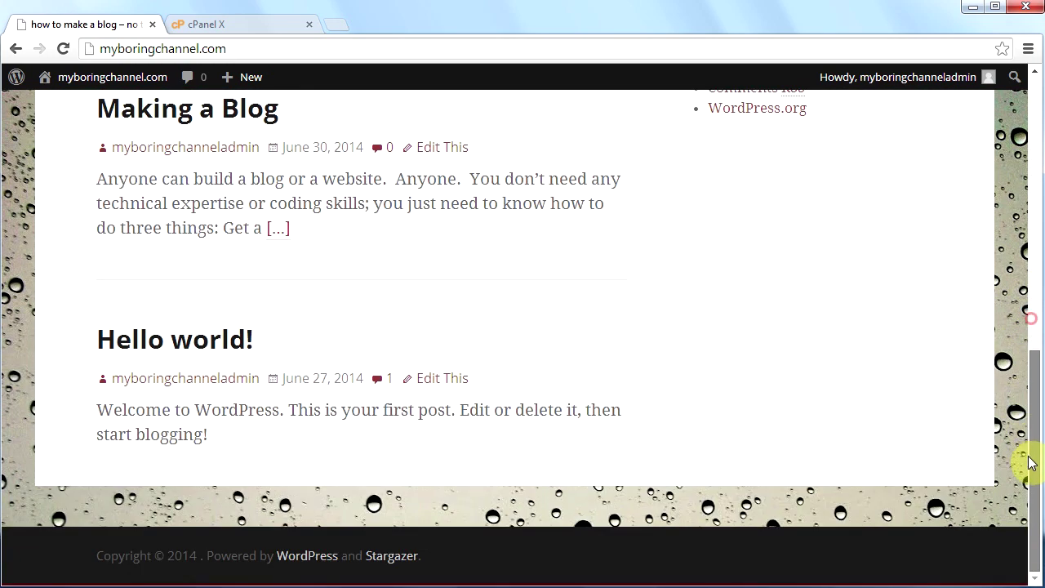
key(Home)
mouse_move(98, 88)
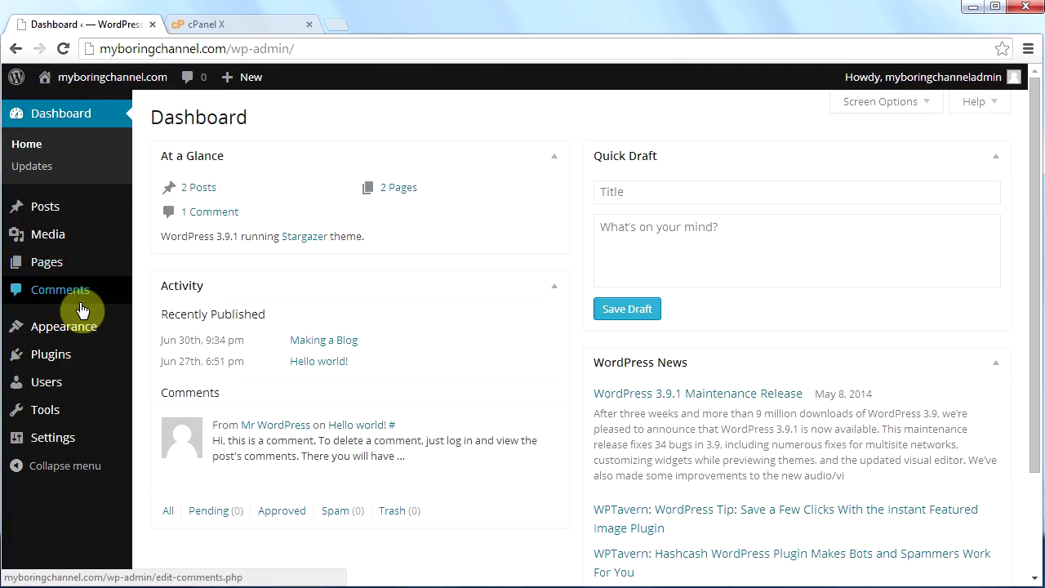
mouse_move(77, 326)
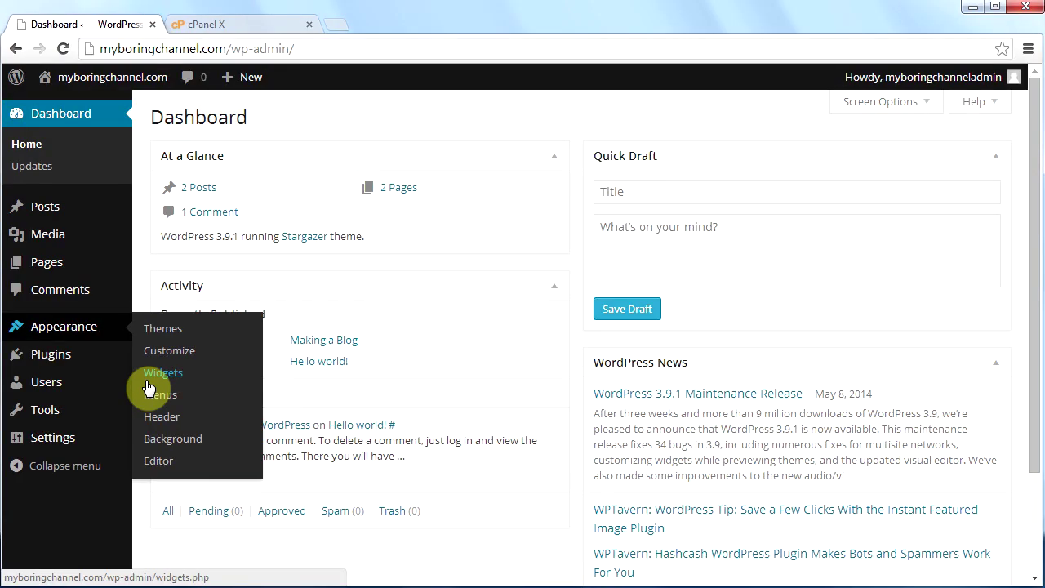
Go to the admin Dashboard and open the Appearance > Widgets page.
click(102, 77)
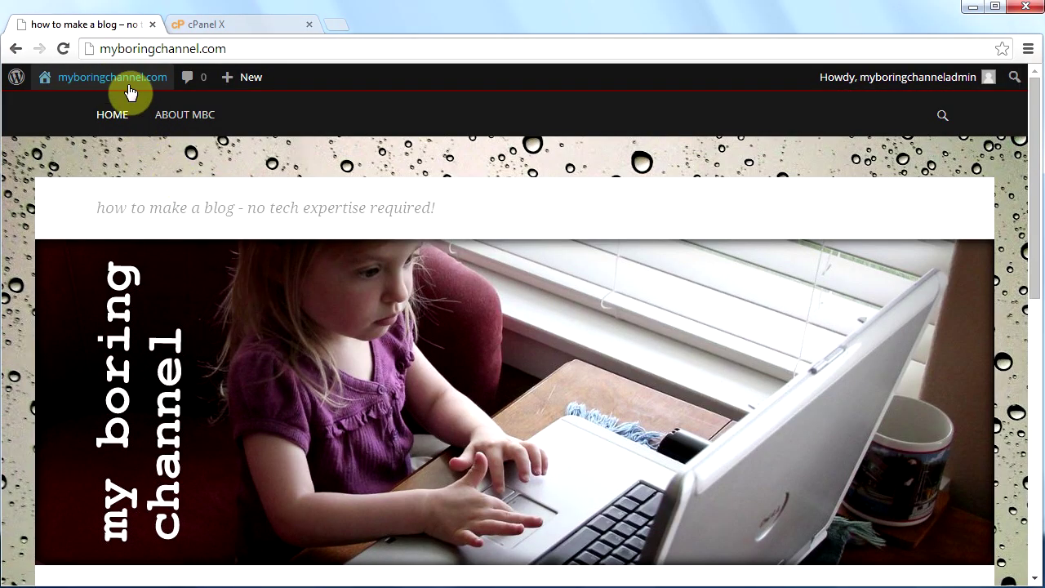
mouse_move(131, 93)
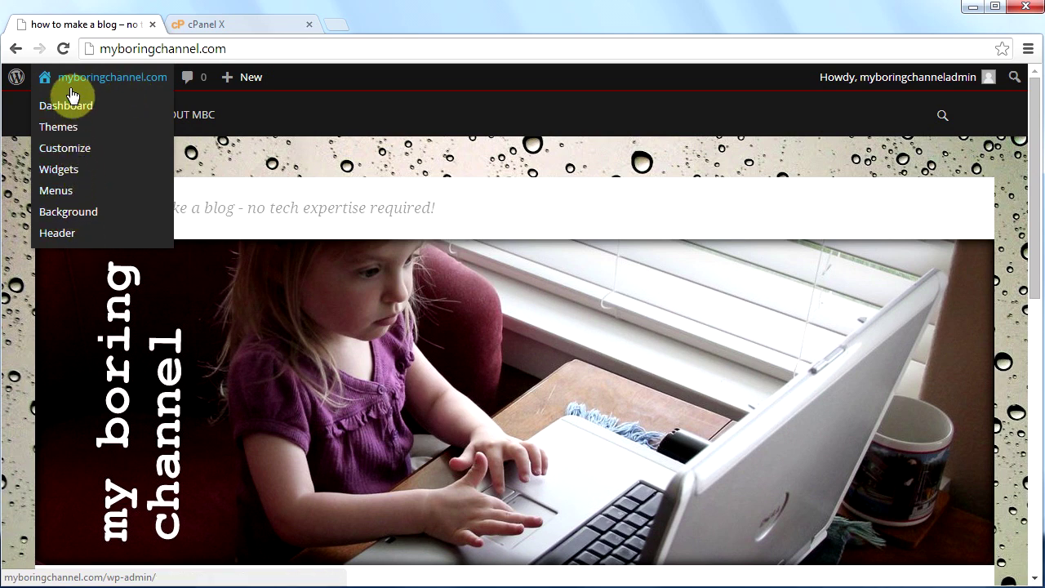
click(82, 114)
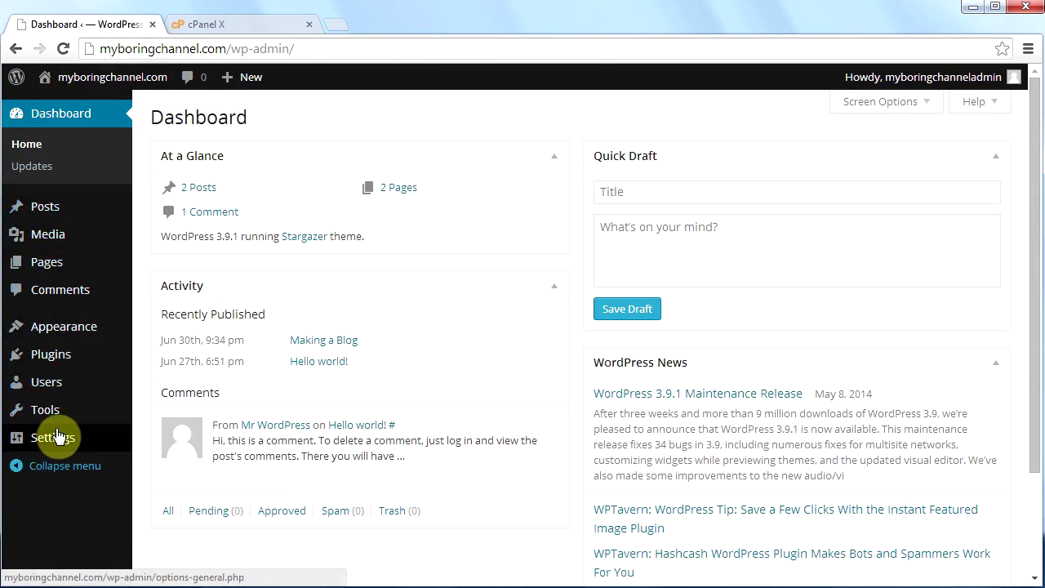
mouse_move(66, 211)
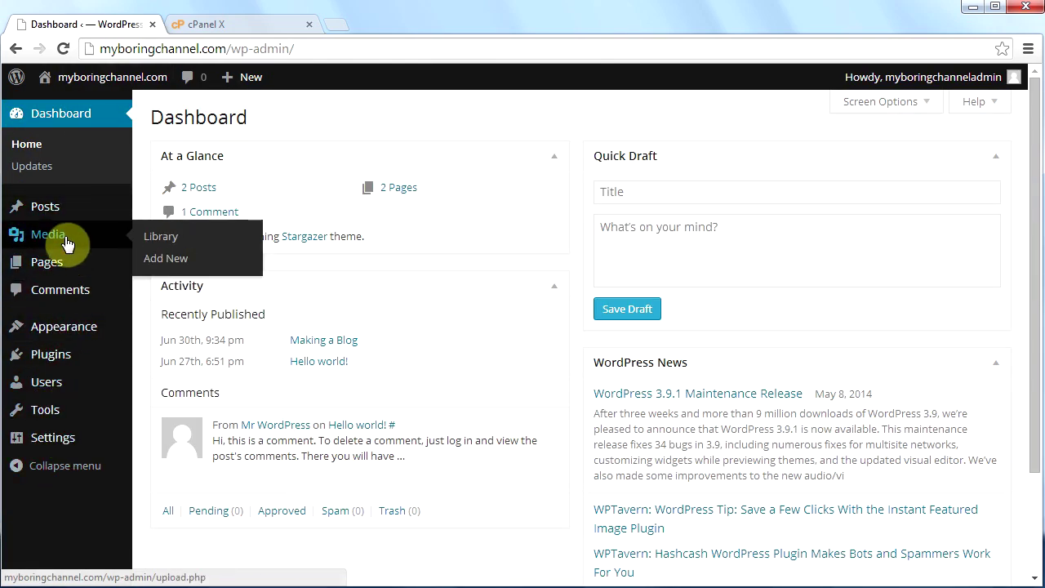
mouse_move(80, 333)
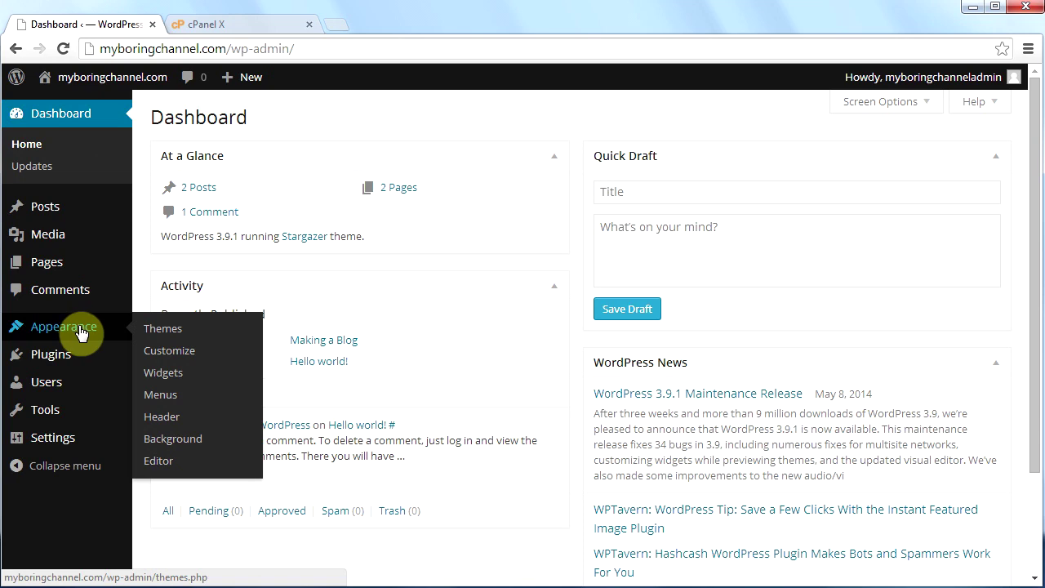
click(166, 373)
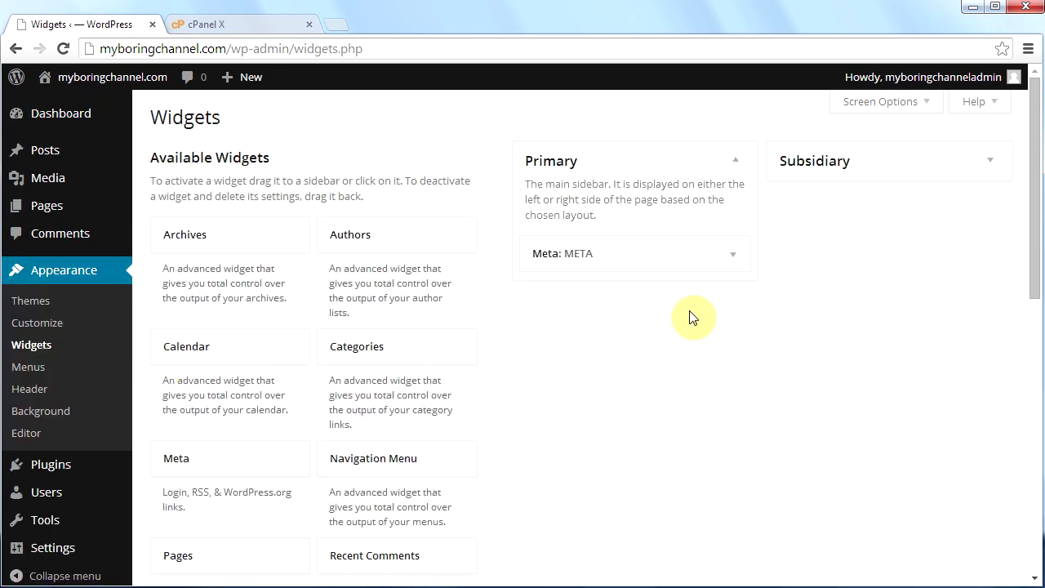
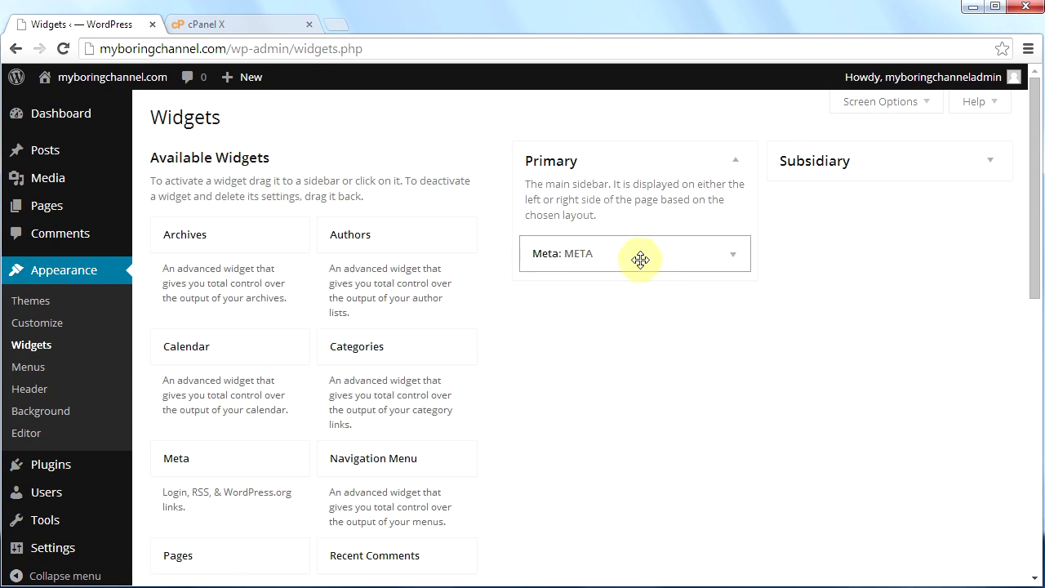
Drag the Meta widget out of the Primary sidebar back into Available Widgets.
drag(636, 255, 324, 298)
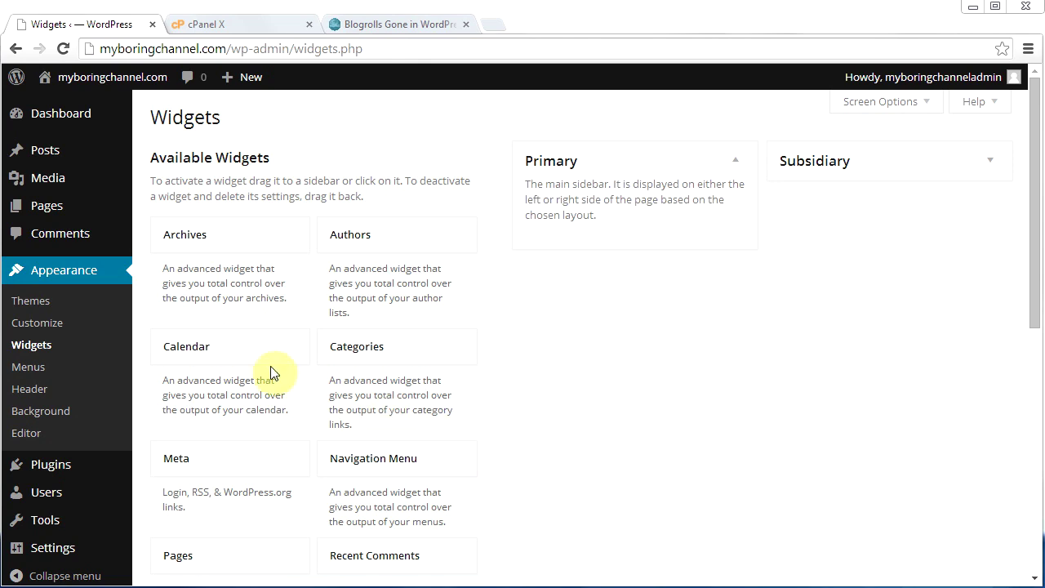
Create a new menu named 'links'.
click(27, 370)
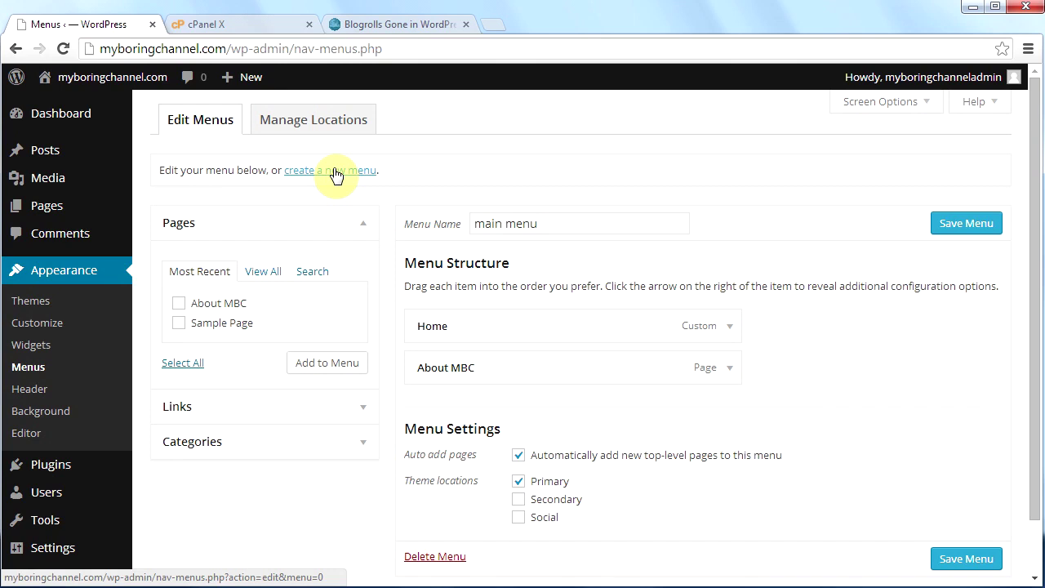
click(339, 174)
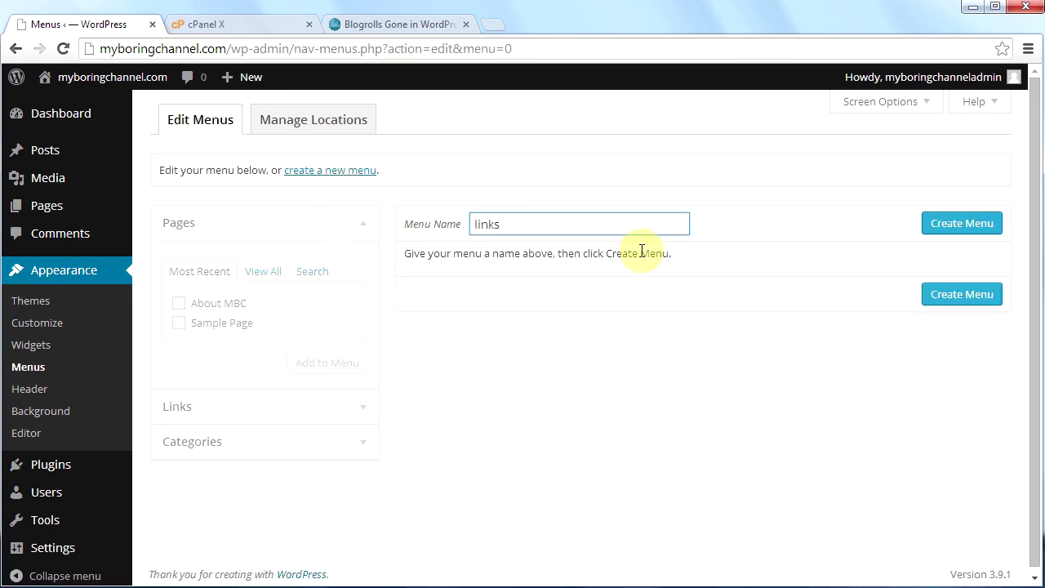
click(950, 233)
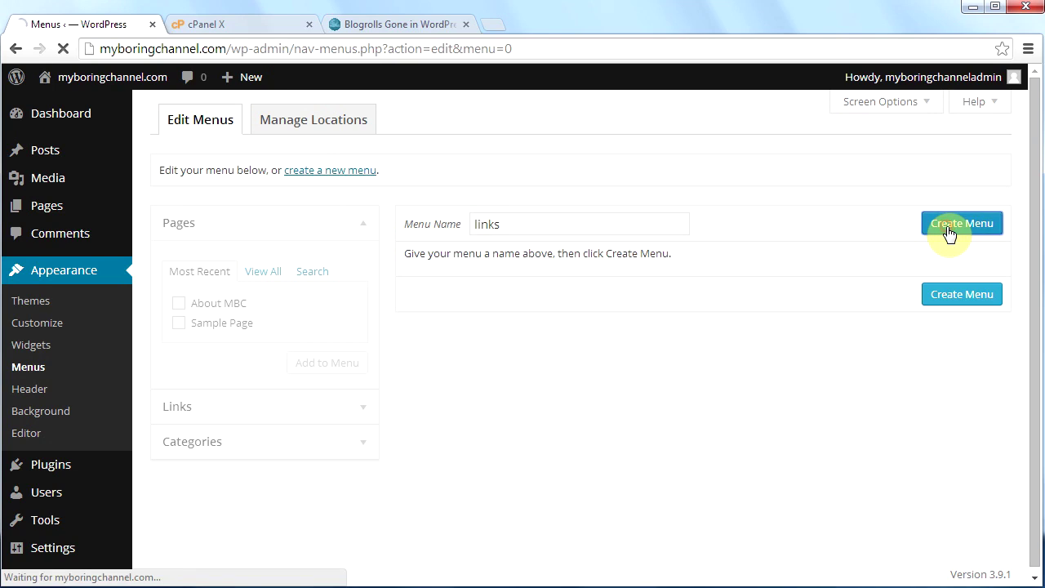
Add custom links for the other website, 'My Boring Channel' and 'Subscribe to My Boring Channel!'.
click(356, 418)
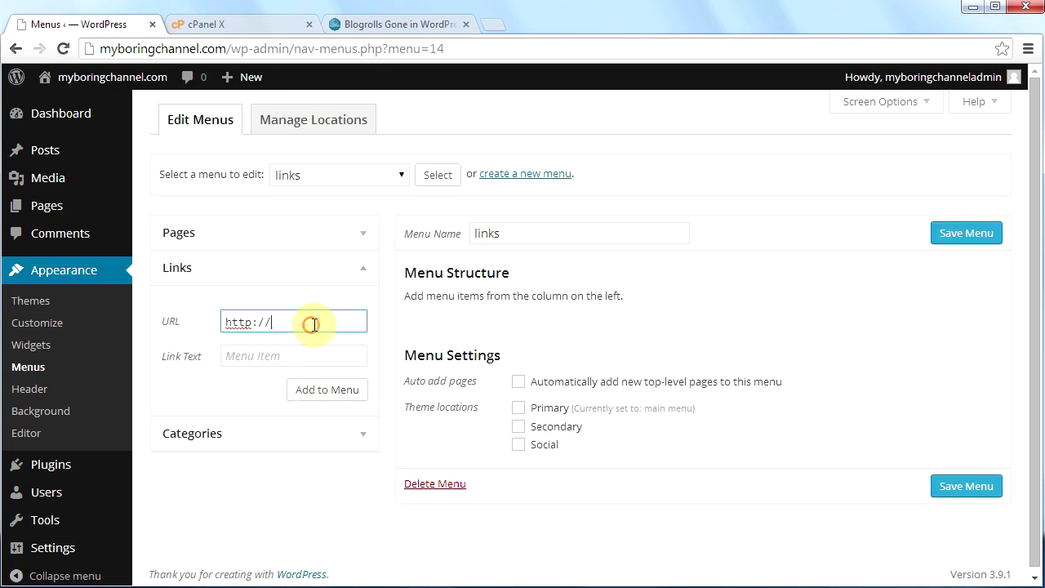
key(Tab)
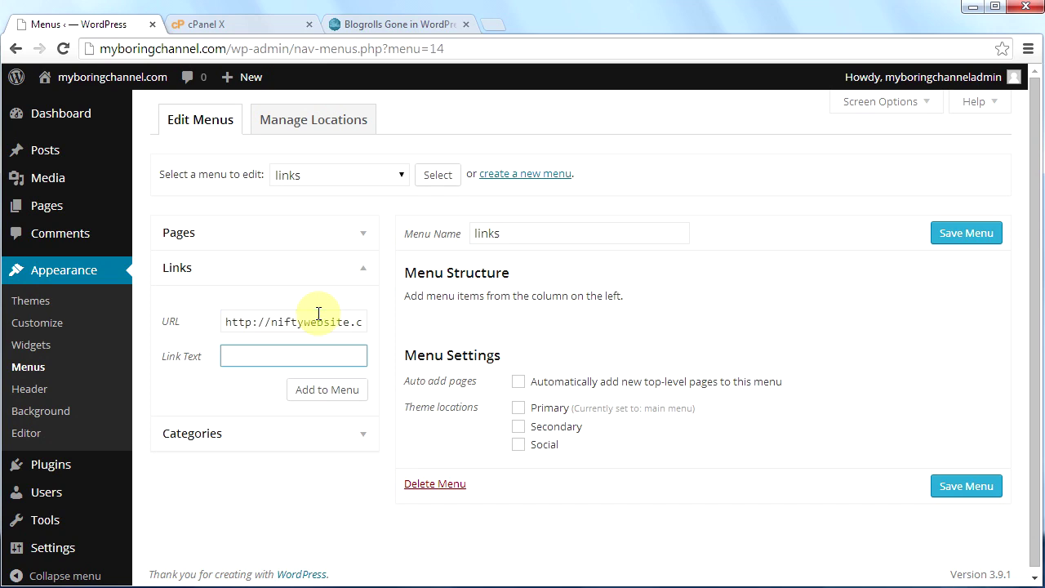
click(317, 393)
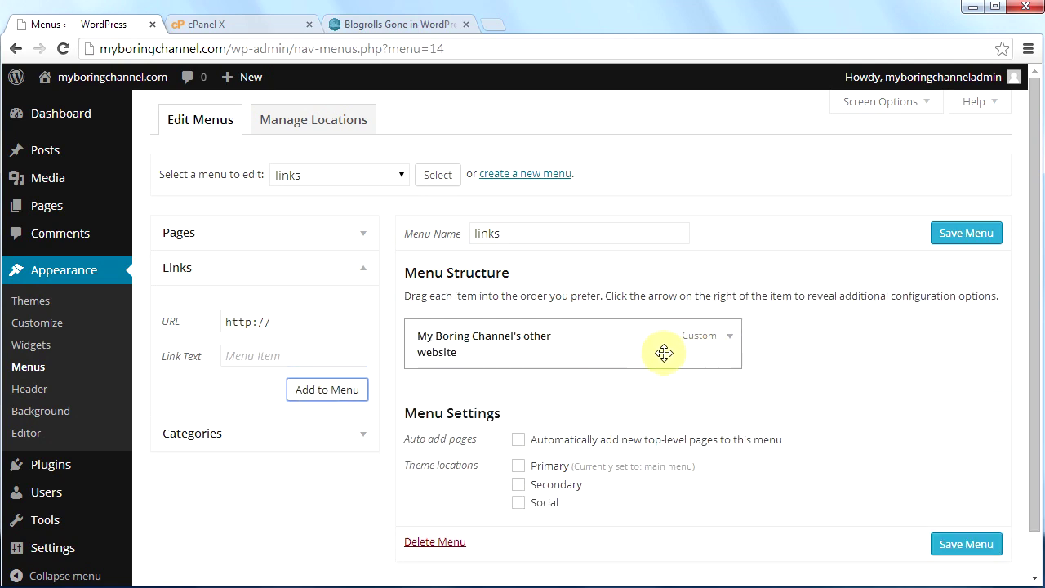
click(321, 320)
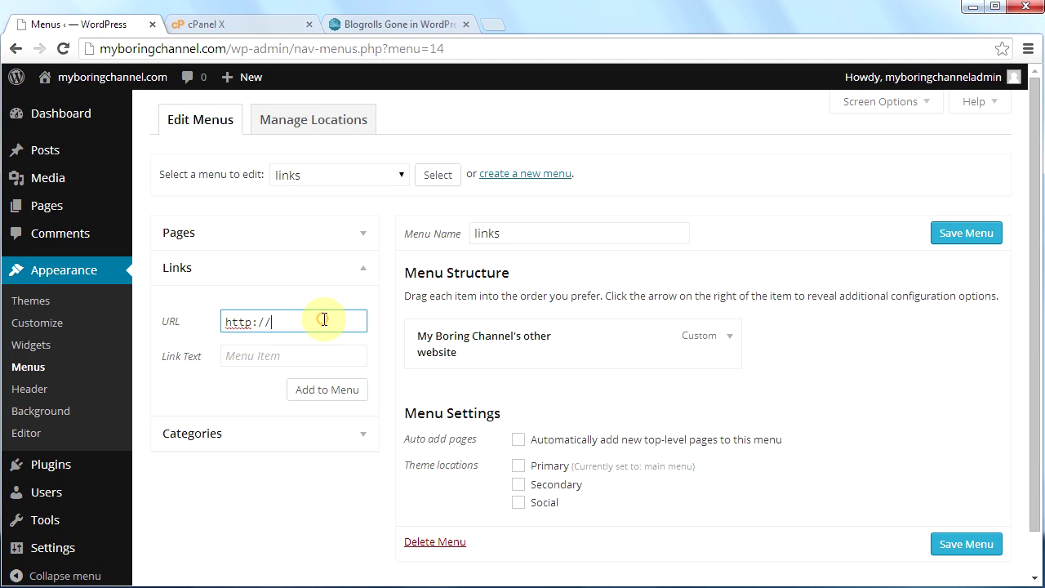
drag(306, 320, 168, 329)
key(ctrl+v)
click(294, 356)
text(My Boring Channel)
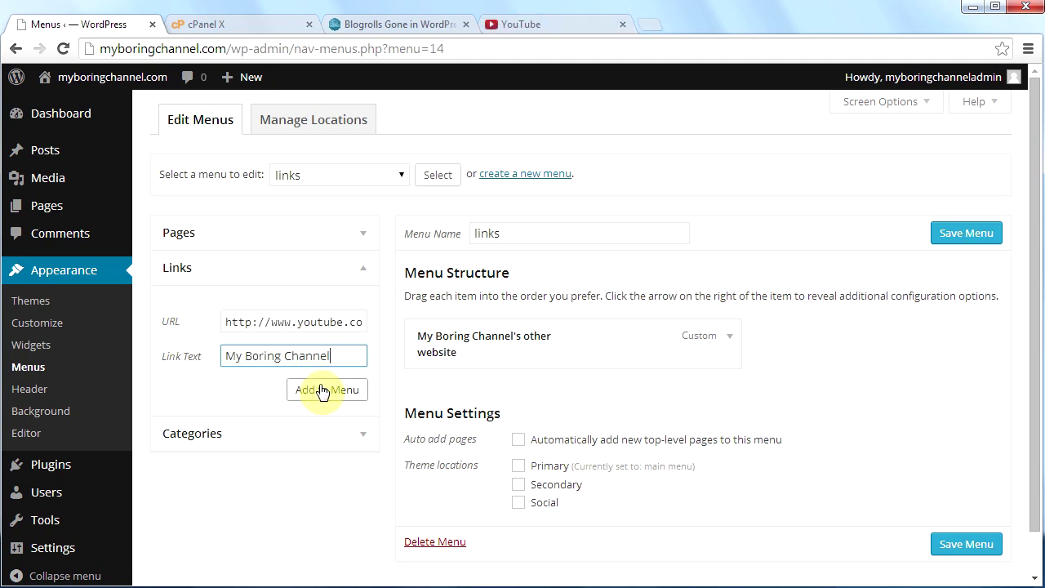
click(317, 392)
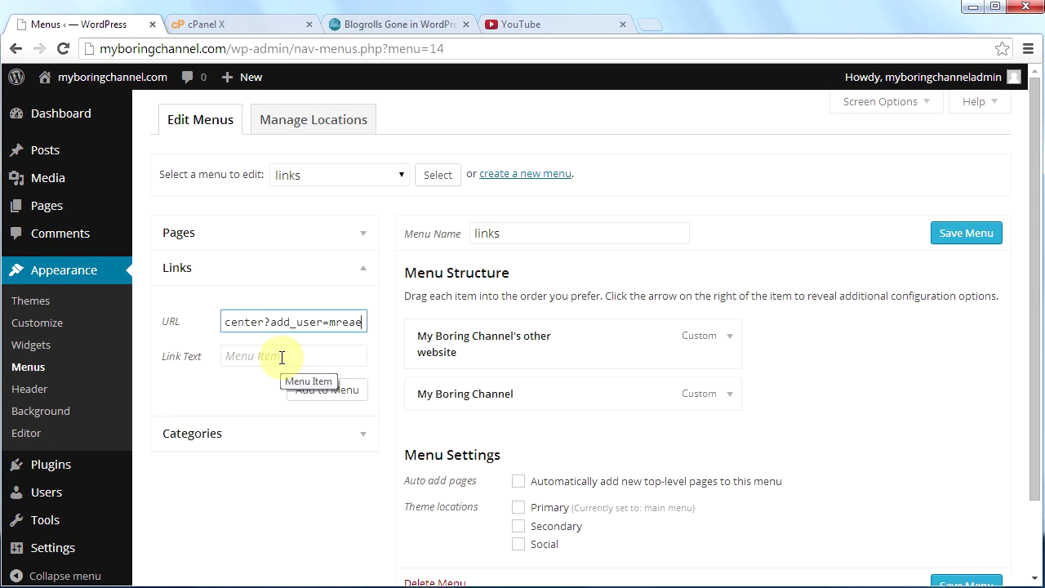
click(280, 357)
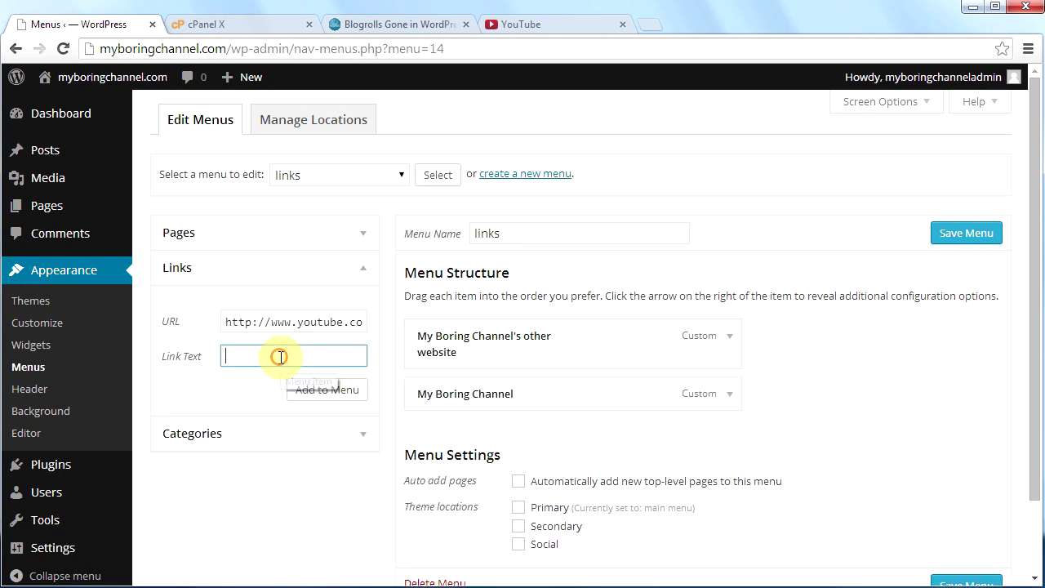
text(Subscribe to My Boring Channel!)
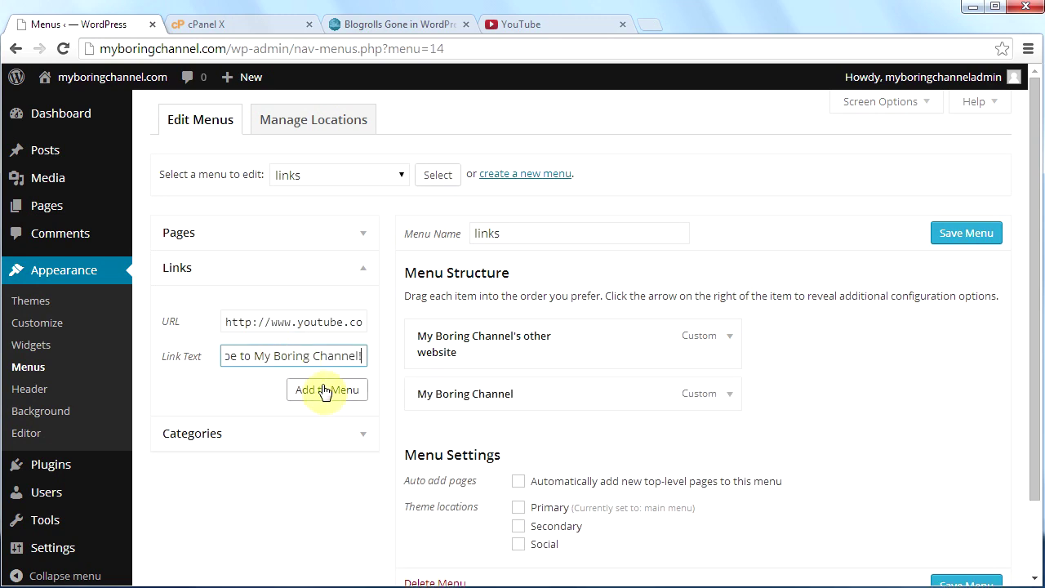
click(325, 392)
Save the links menu.
drag(1036, 312, 1037, 396)
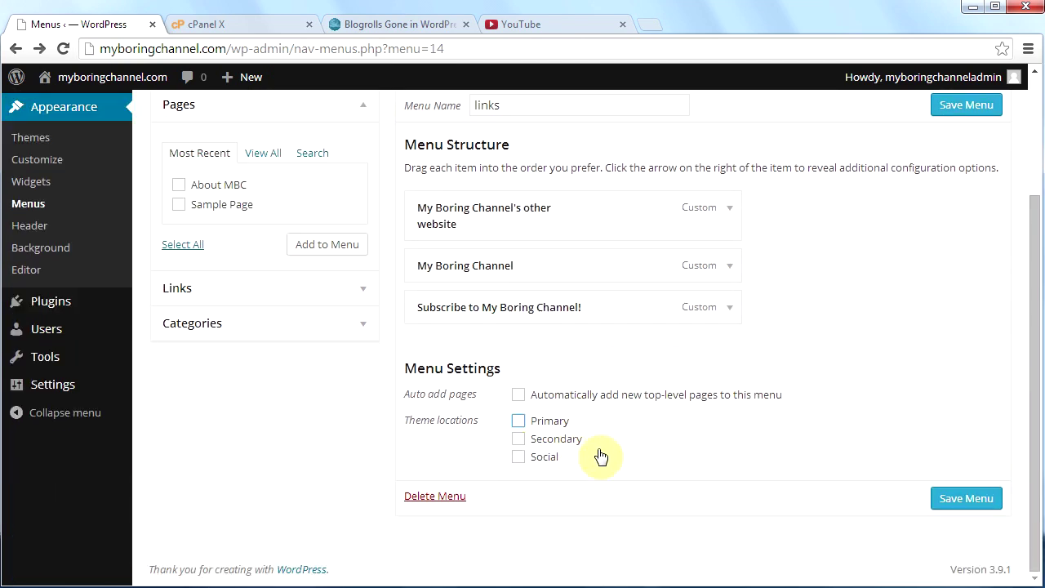
triple_click(586, 447)
click(646, 448)
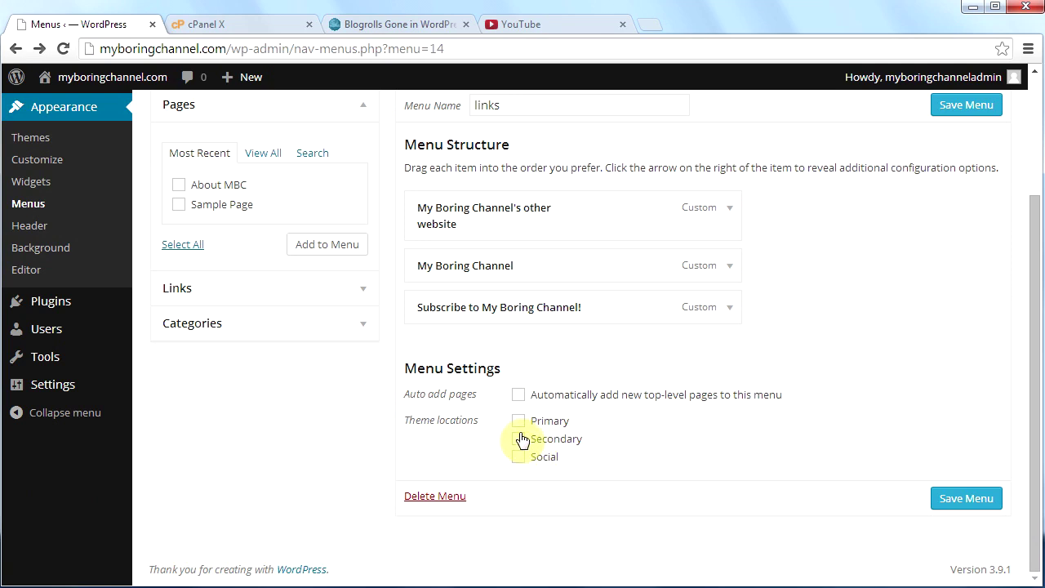
click(961, 505)
mouse_move(77, 82)
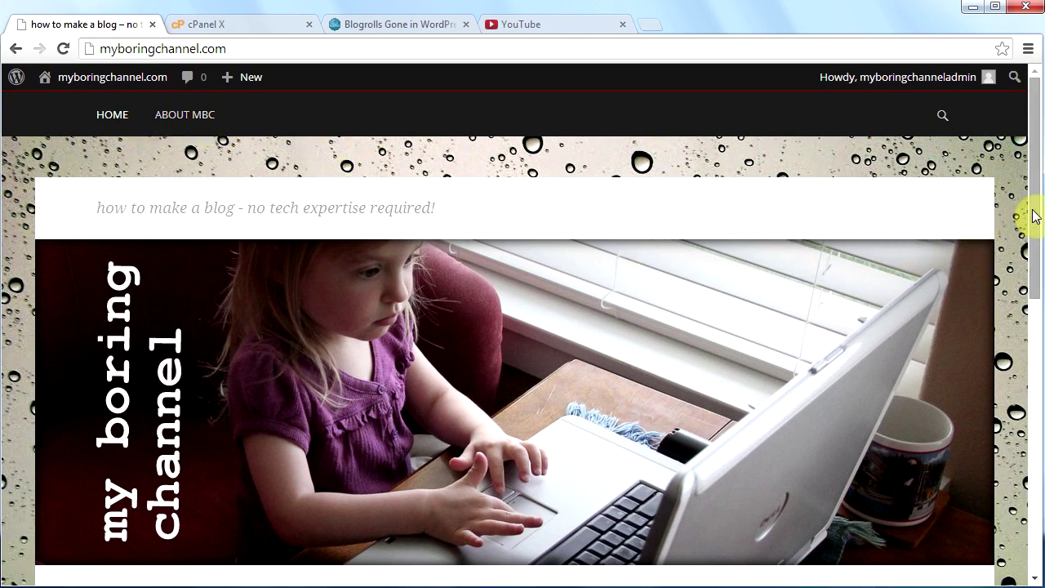
Scroll the front page to see the example sidebar widget, then head back to Widgets.
drag(1040, 210, 1028, 388)
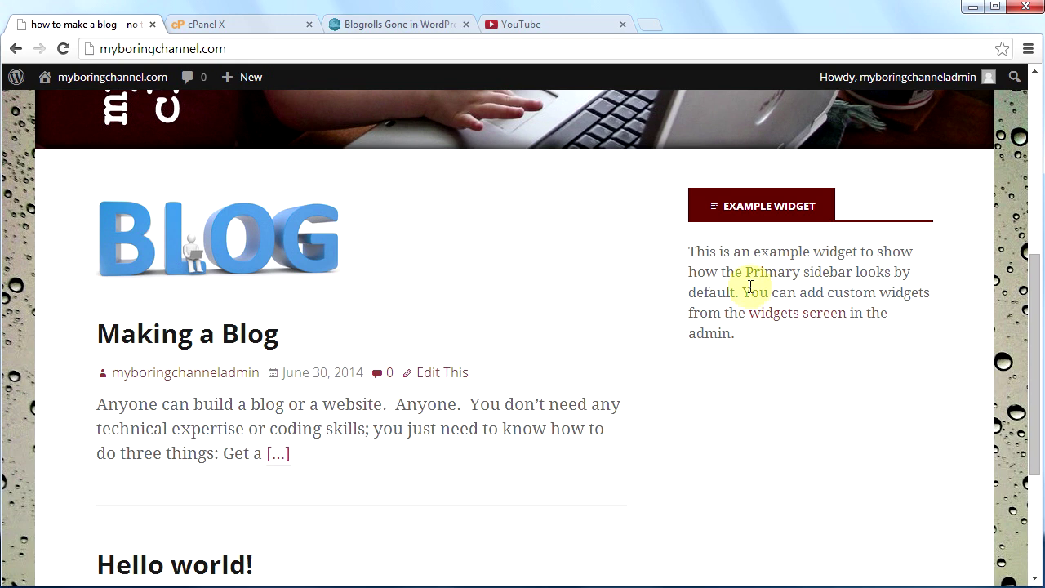
mouse_move(115, 78)
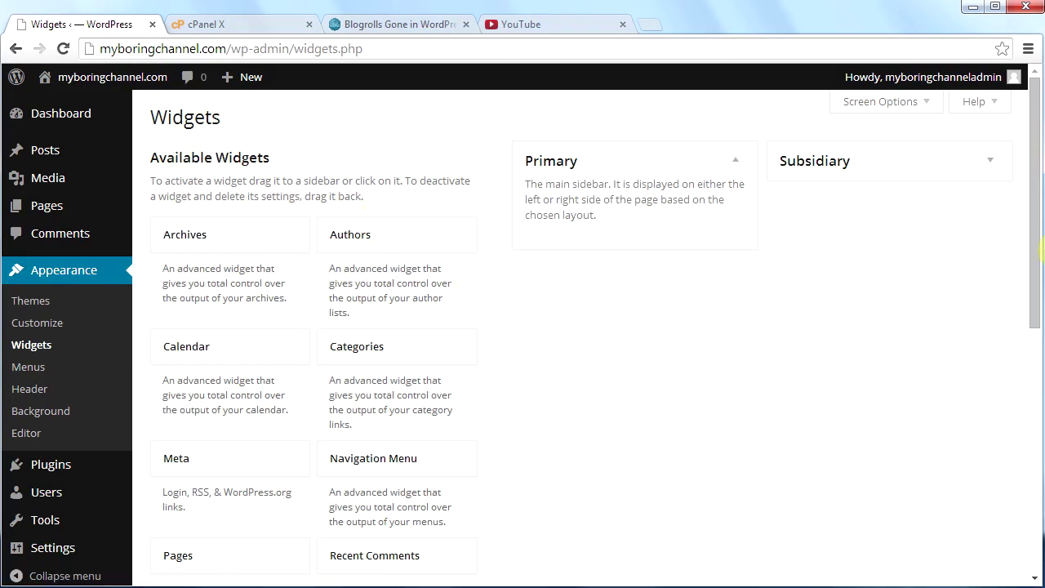
Add a Navigation Menu widget showing the 'links' menu to Primary, save, and check it.
drag(1034, 247, 1034, 250)
drag(415, 466, 609, 252)
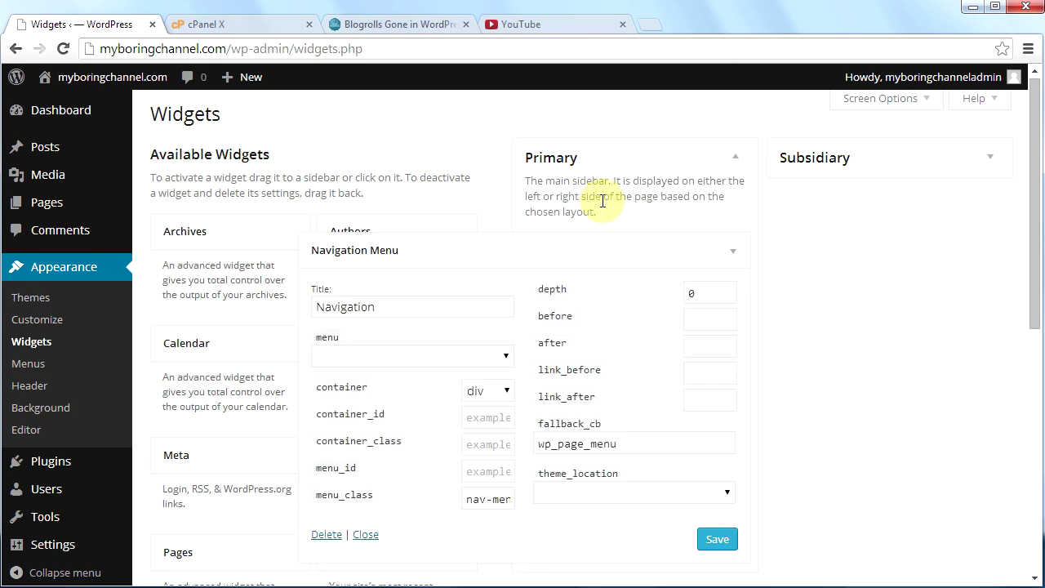
click(504, 360)
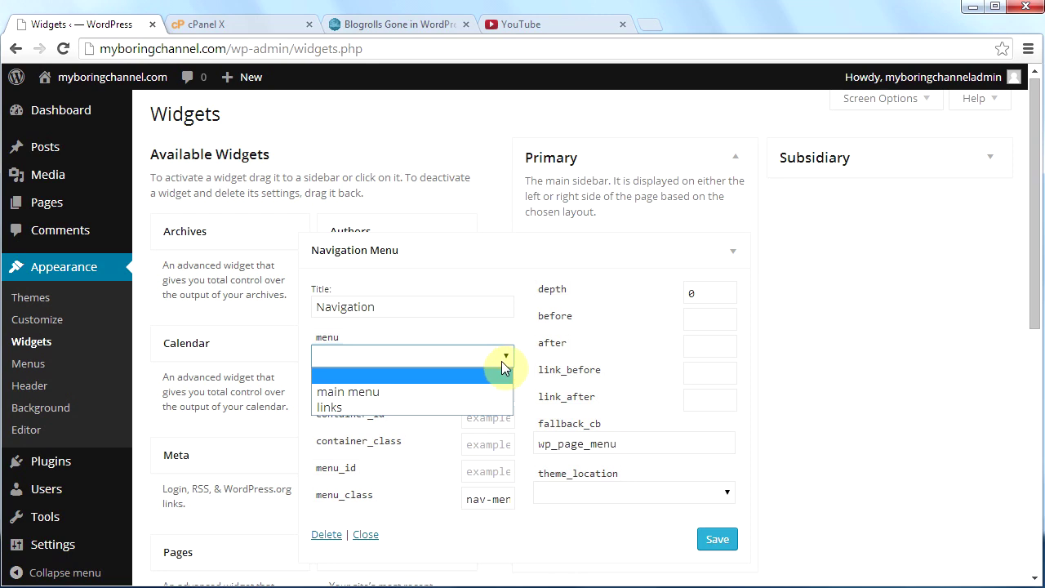
click(479, 408)
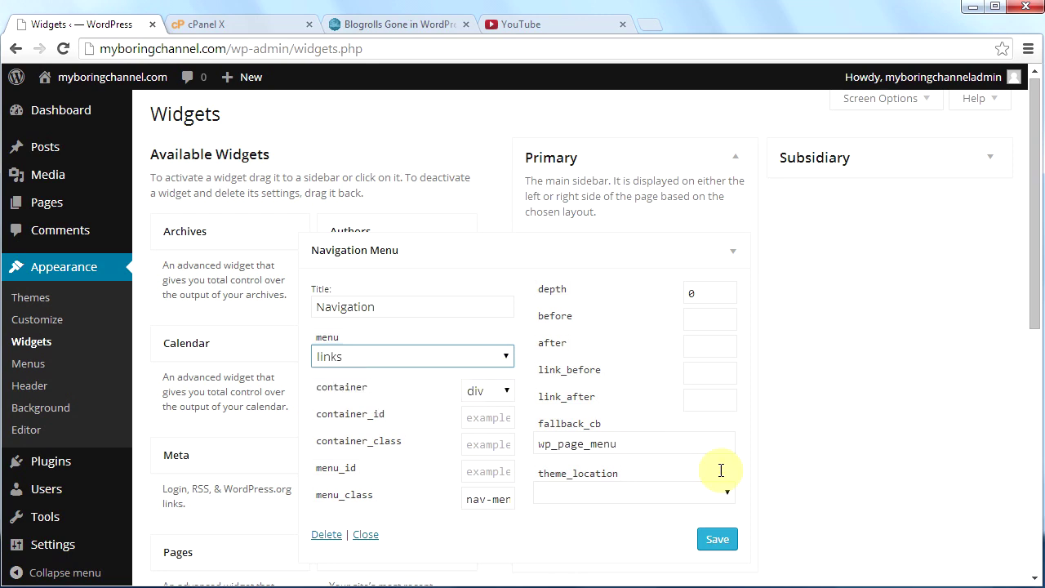
click(713, 545)
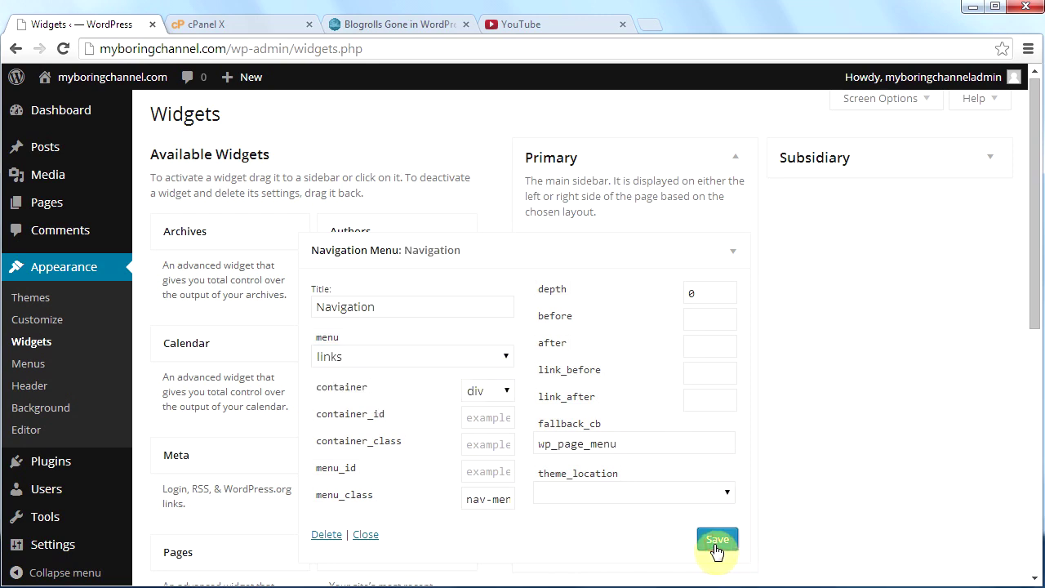
mouse_move(106, 77)
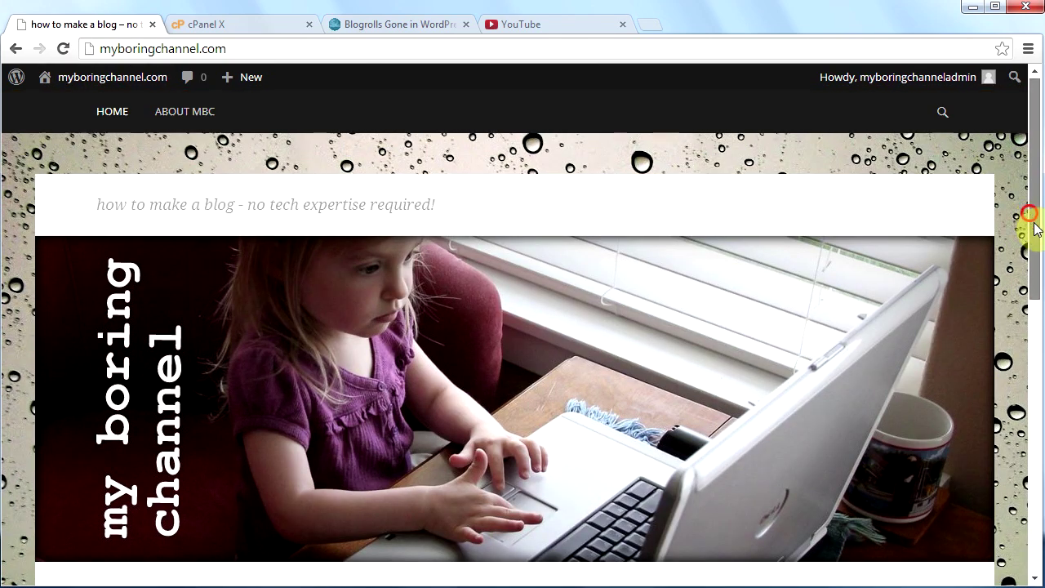
drag(1026, 218, 1033, 380)
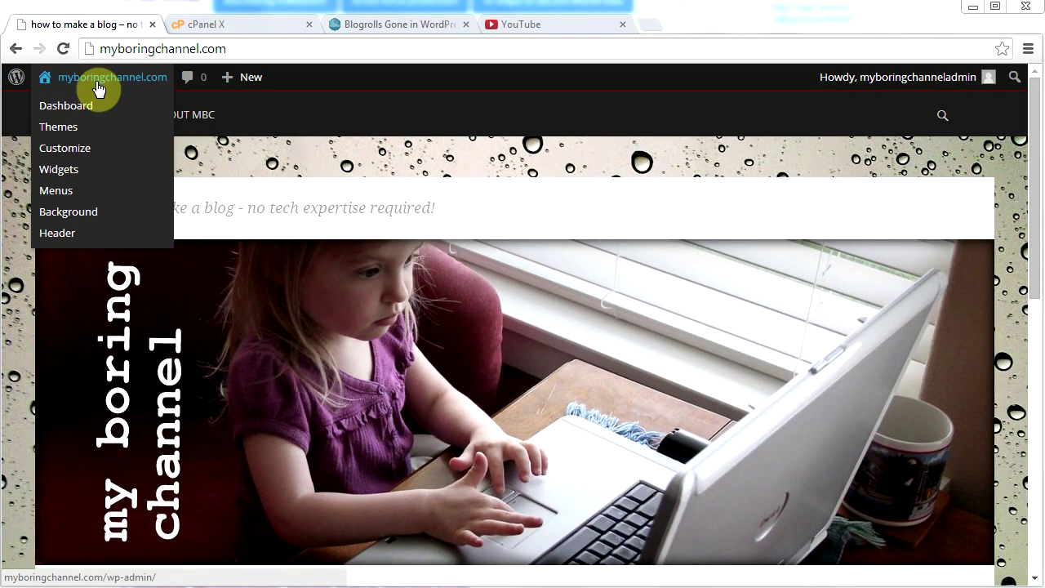
click(87, 179)
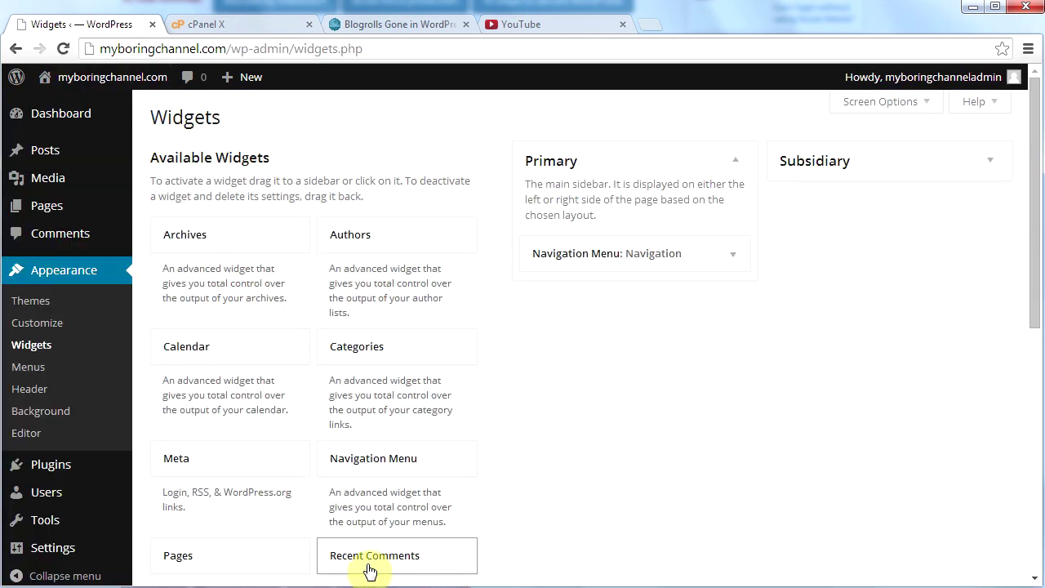
Add a Recent Comments widget to Primary, save it, and view both on the front page.
drag(372, 570, 595, 272)
click(583, 355)
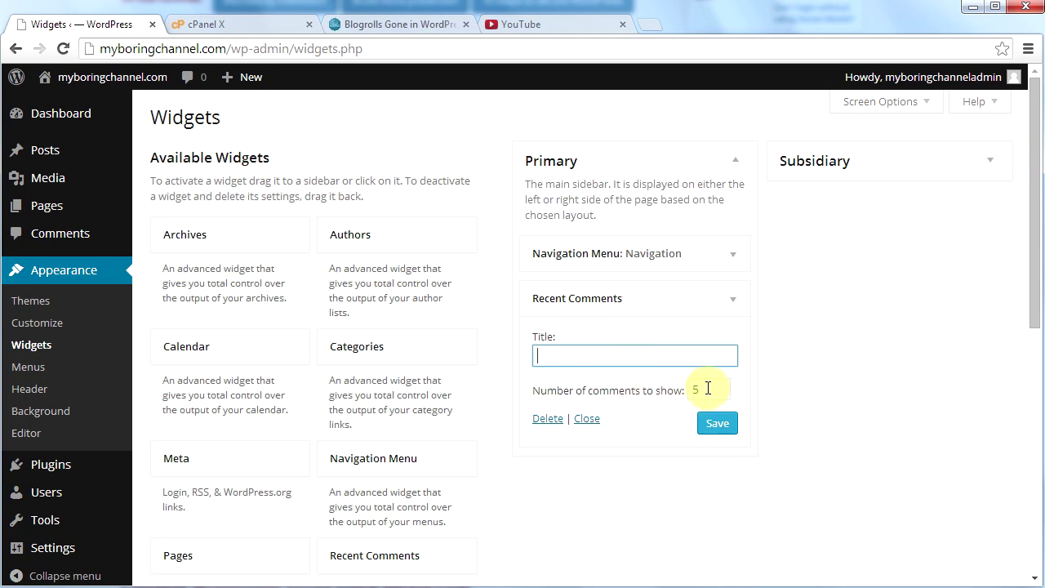
click(716, 426)
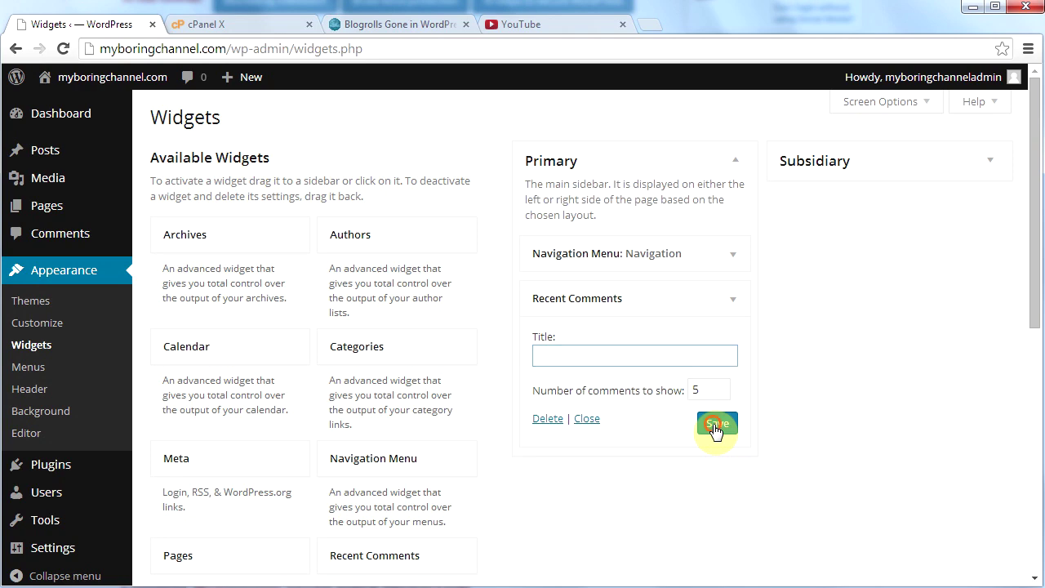
mouse_move(49, 80)
click(102, 106)
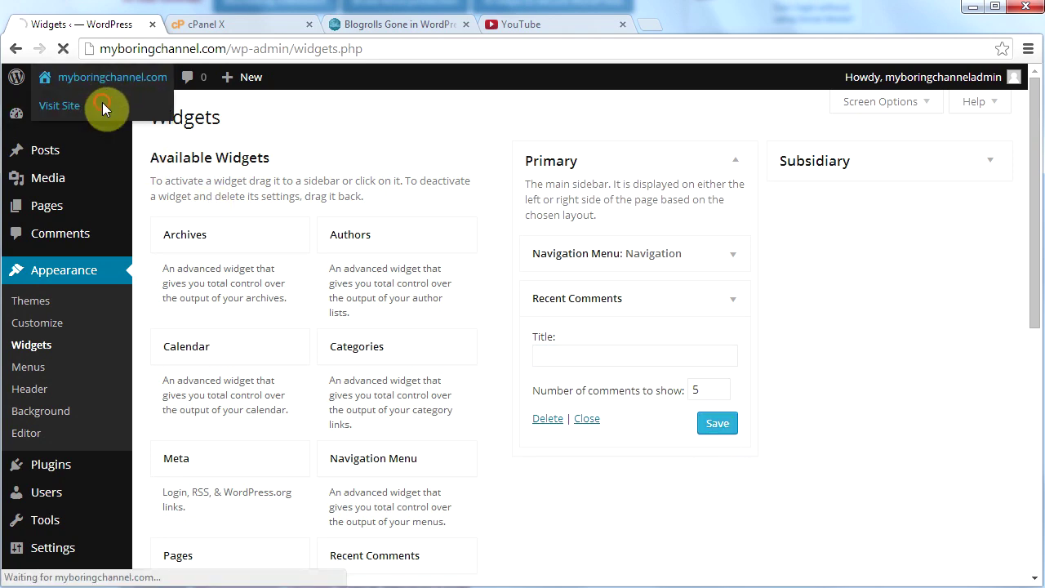
scroll(1037, 327, down, 7)
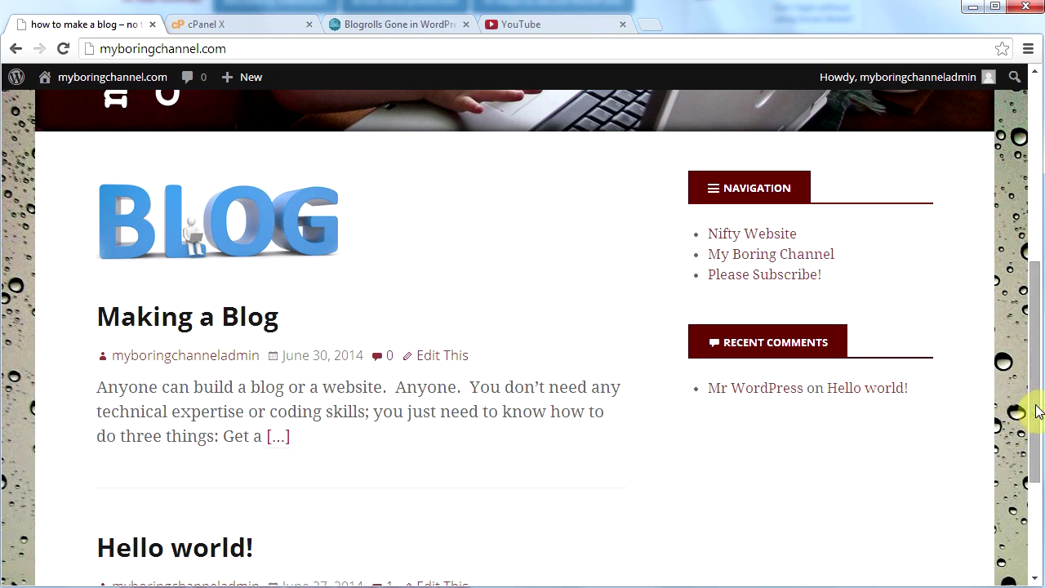
drag(1037, 411, 145, 103)
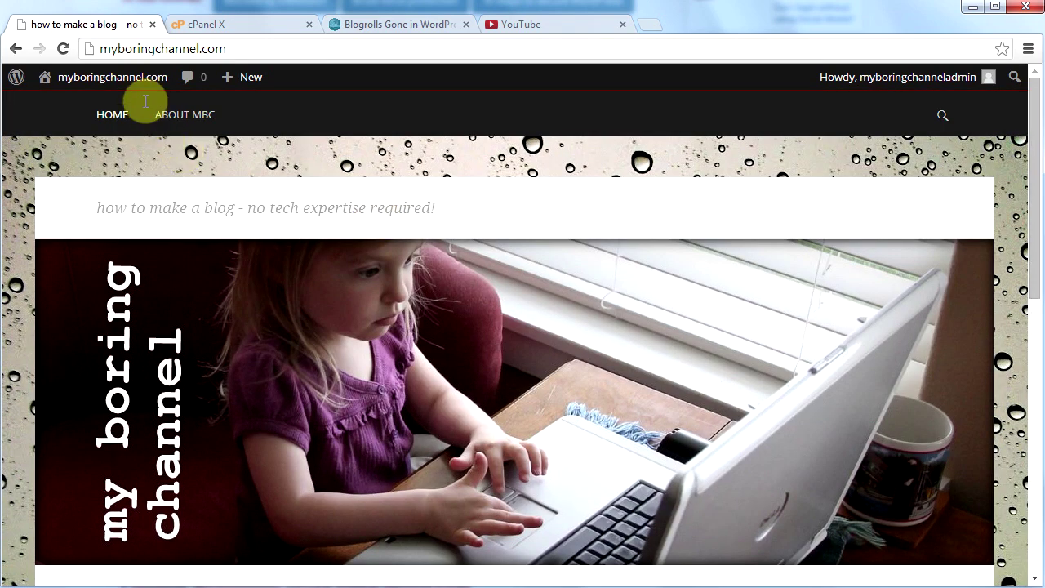
Add a Text widget to the Primary sidebar.
mouse_move(117, 70)
click(72, 169)
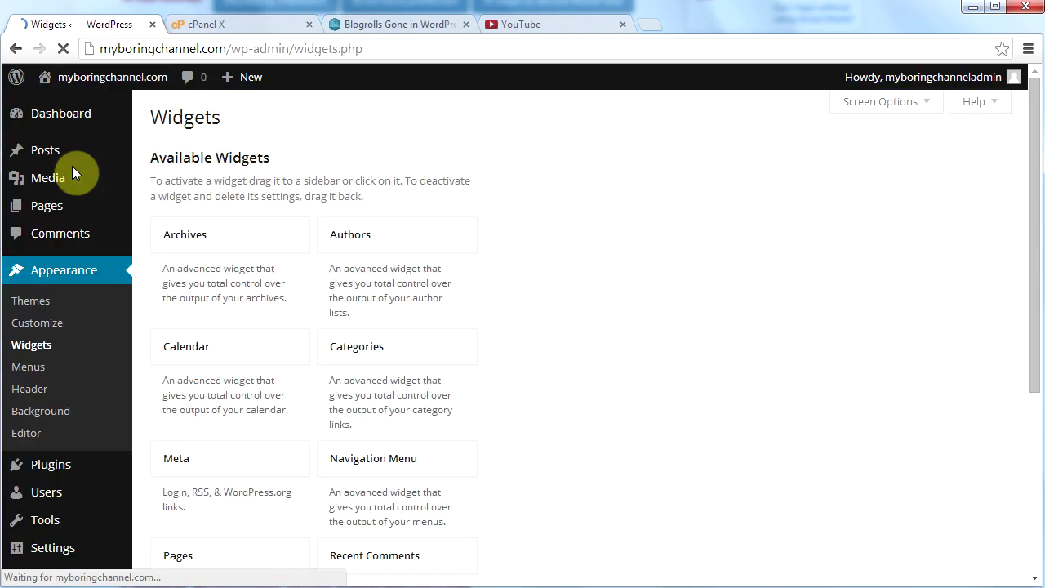
click(1034, 260)
drag(1035, 260, 1037, 457)
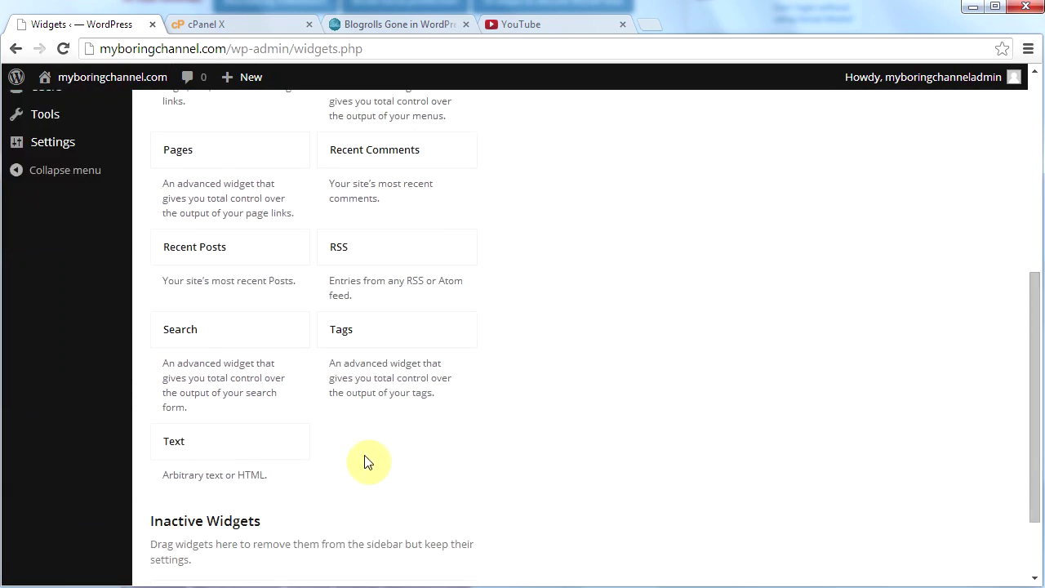
drag(252, 452, 621, 347)
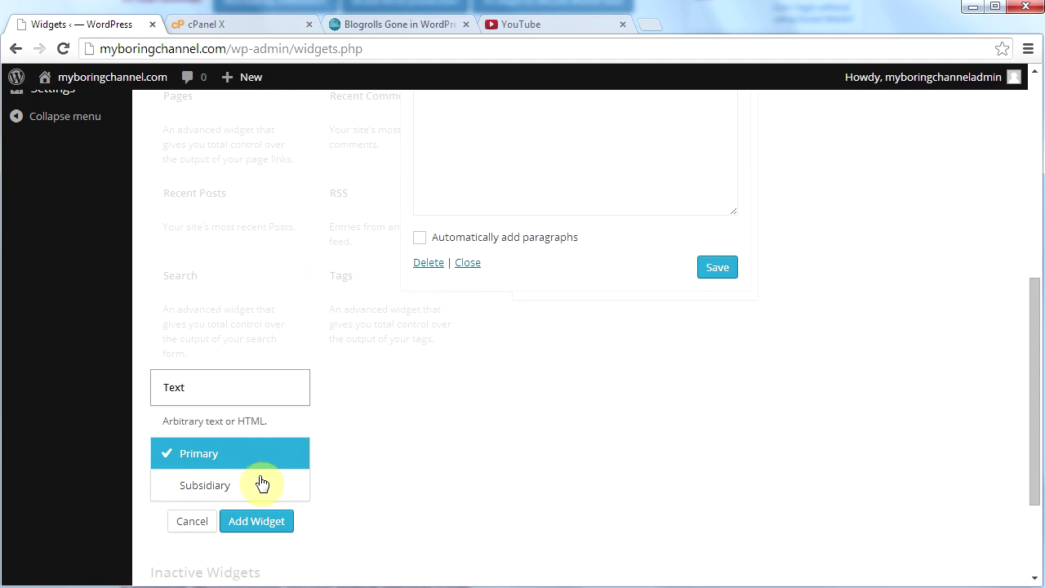
click(266, 527)
click(484, 269)
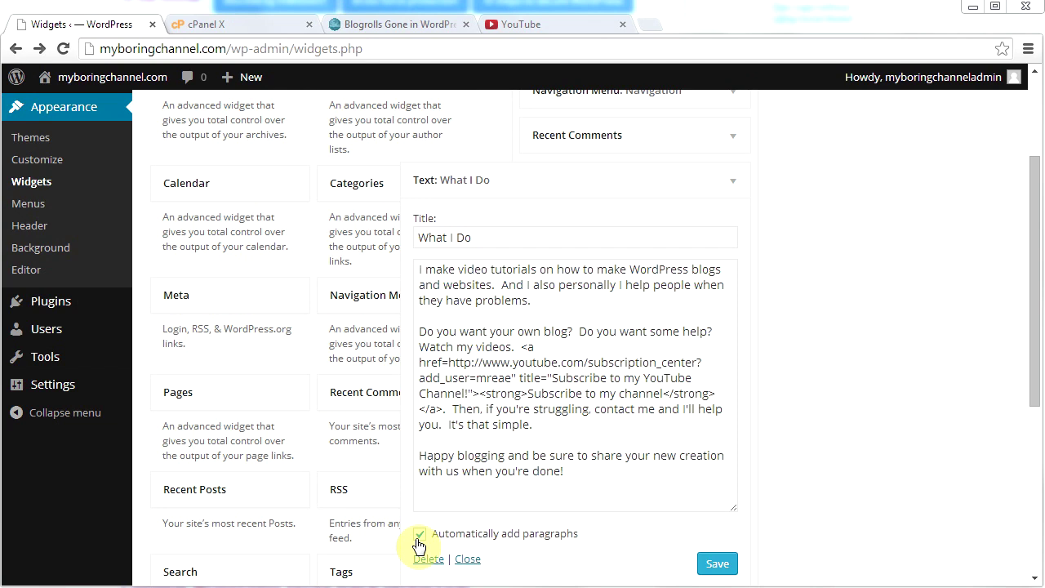
Fill the What I Do widget with the bio and subscribe link, save, and view the site.
click(524, 347)
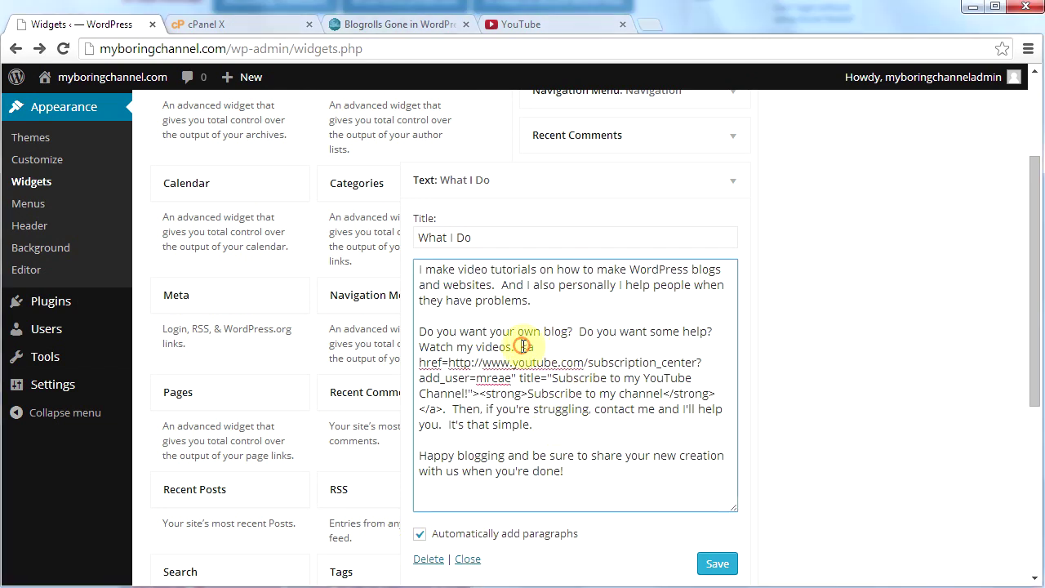
drag(540, 349, 445, 417)
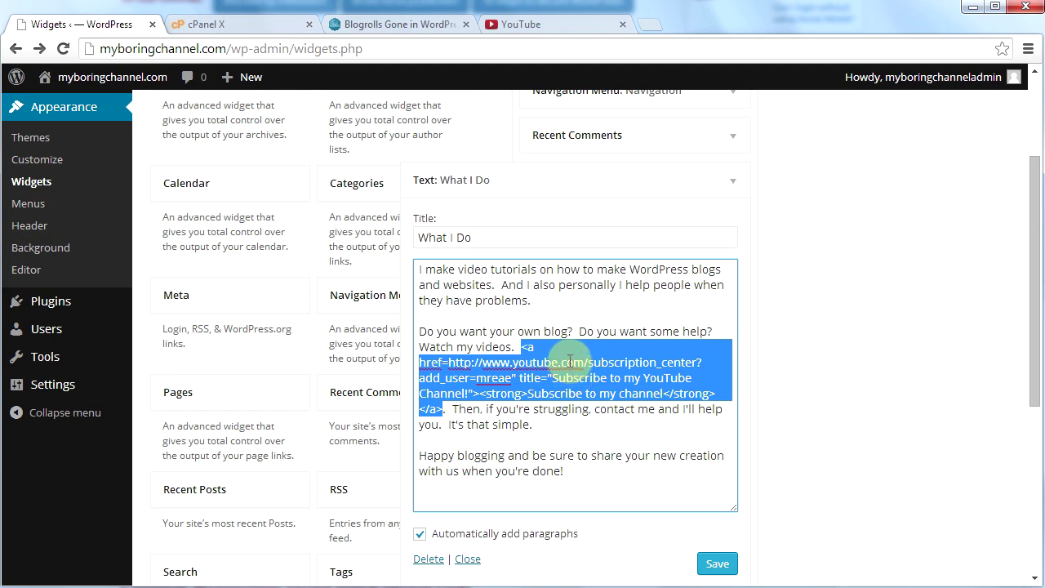
click(717, 563)
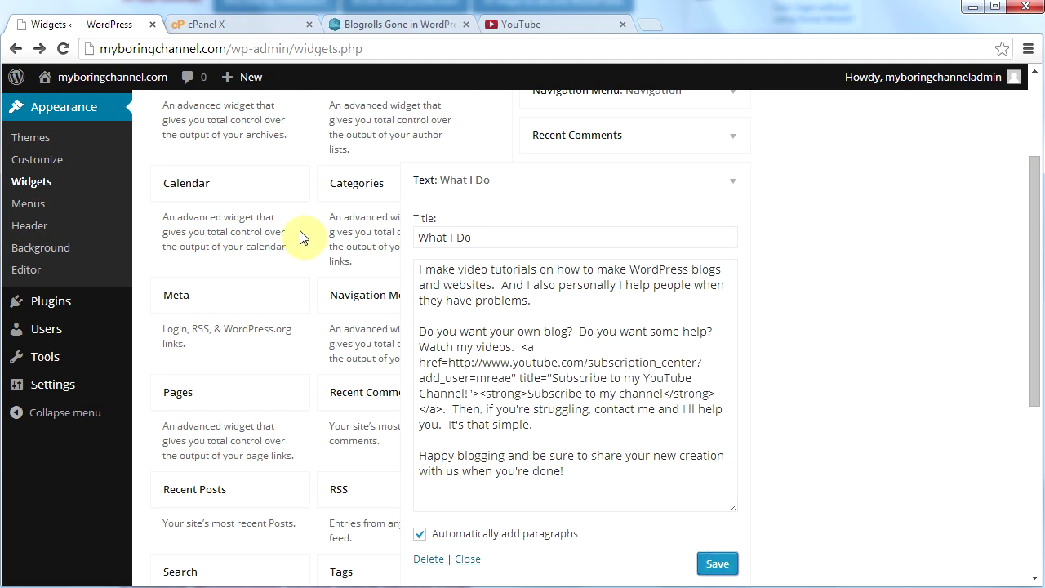
click(108, 107)
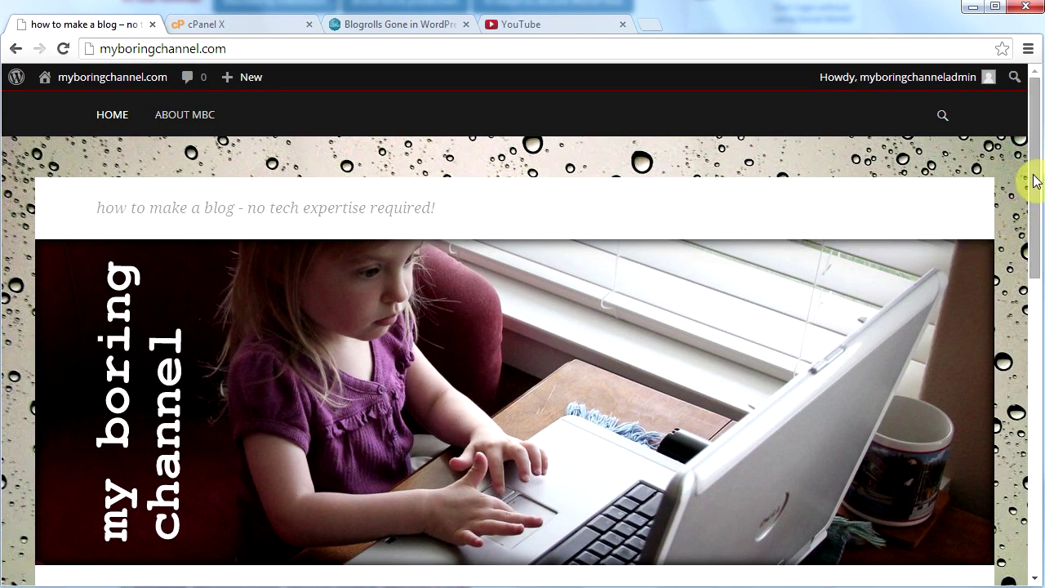
drag(1036, 179, 1034, 361)
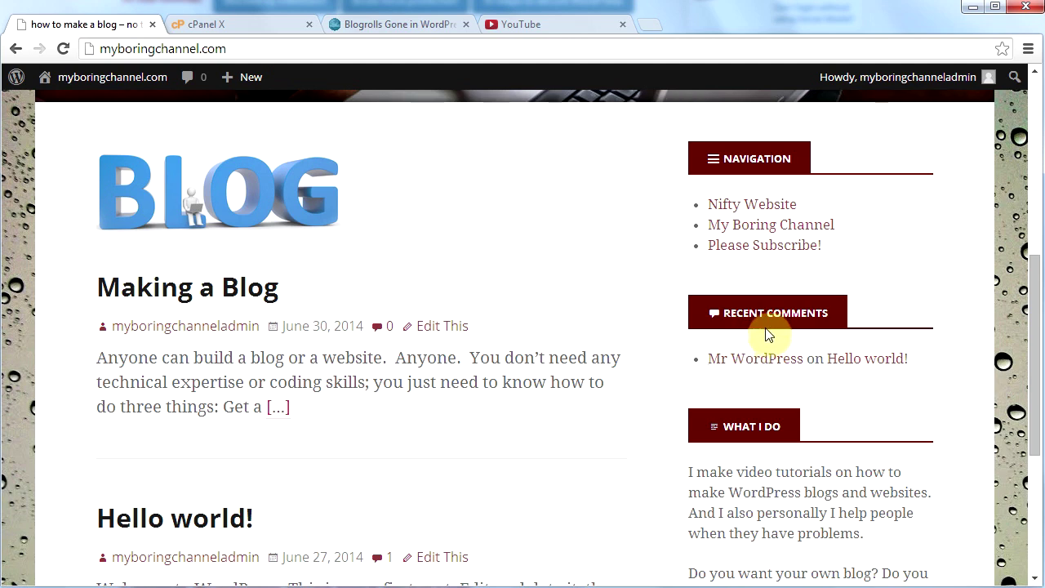
drag(1027, 287, 1028, 378)
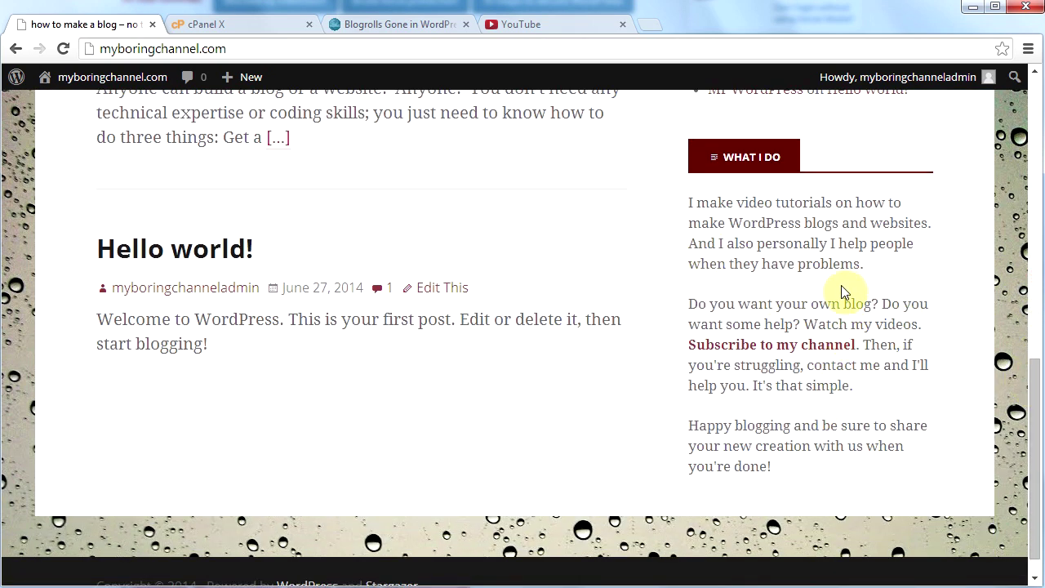
drag(1029, 420, 1037, 354)
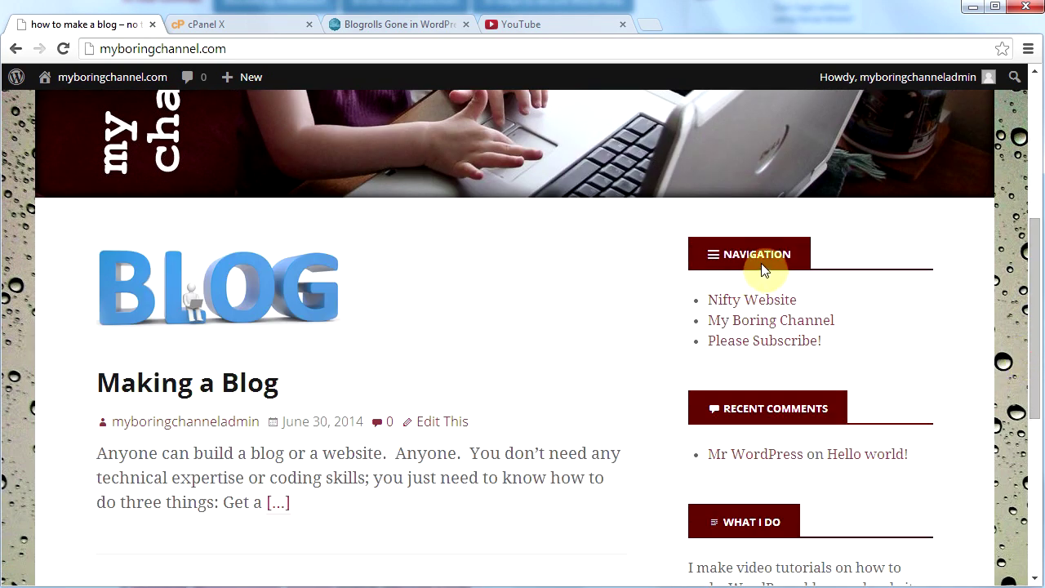
mouse_move(72, 81)
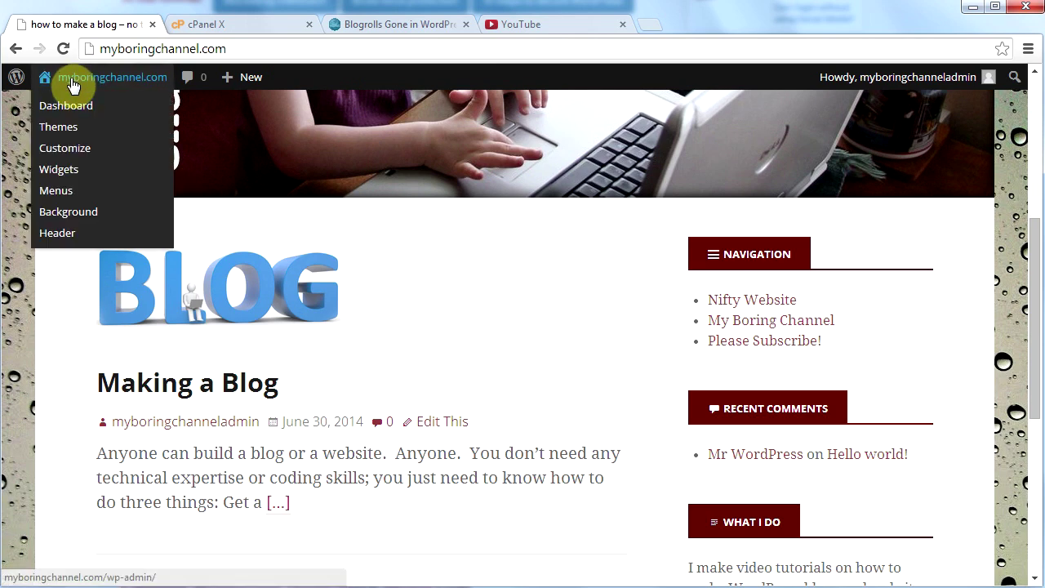
Retitle the Navigation Menu widget to 'Cool LInks' and save it.
click(72, 168)
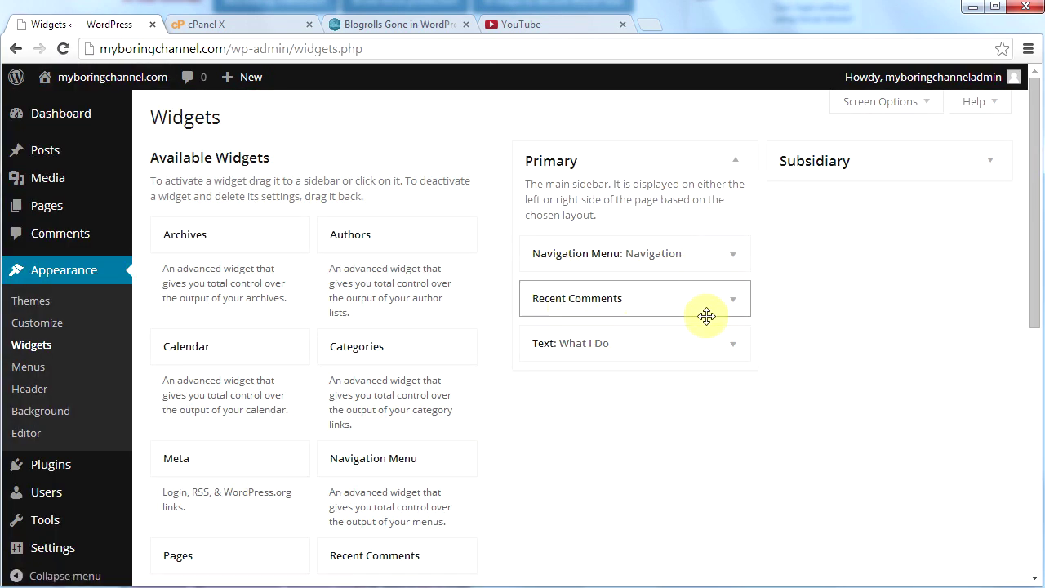
click(734, 259)
double_click(338, 315)
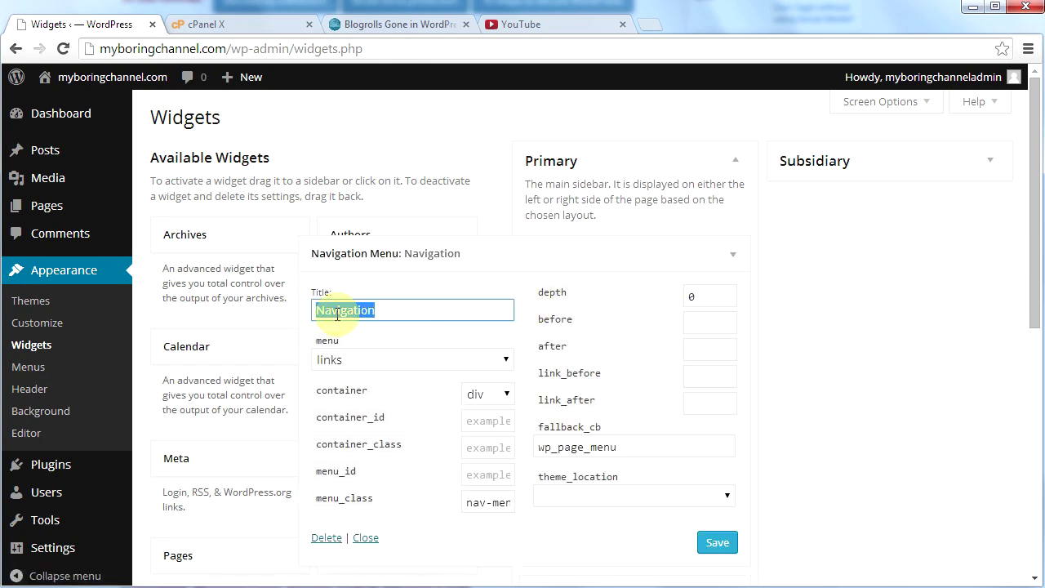
text(Cool LInks)
click(717, 542)
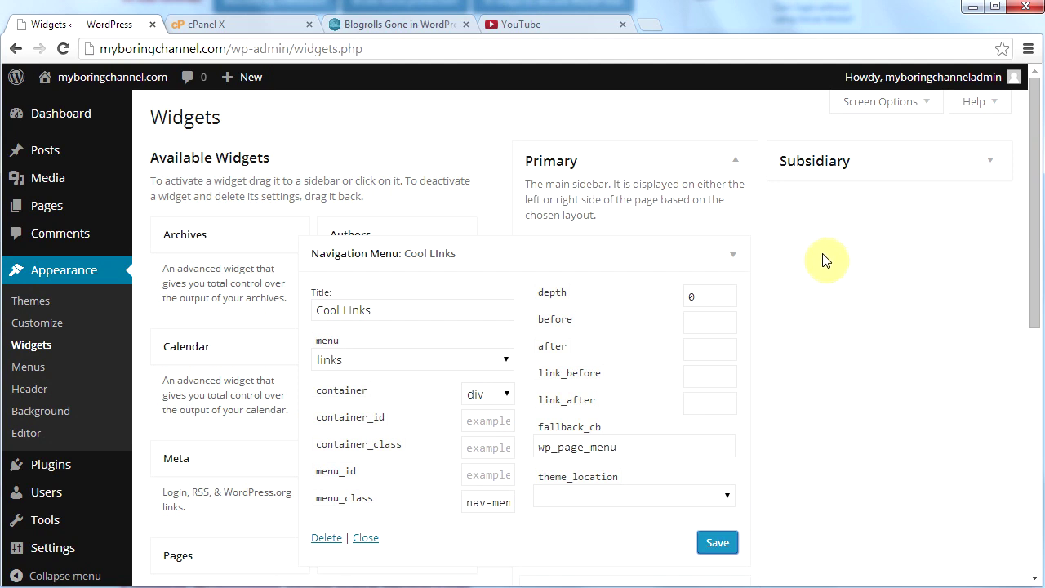
Move the Recent Comments widget into the Subsidiary footer sidebar.
click(737, 161)
click(990, 165)
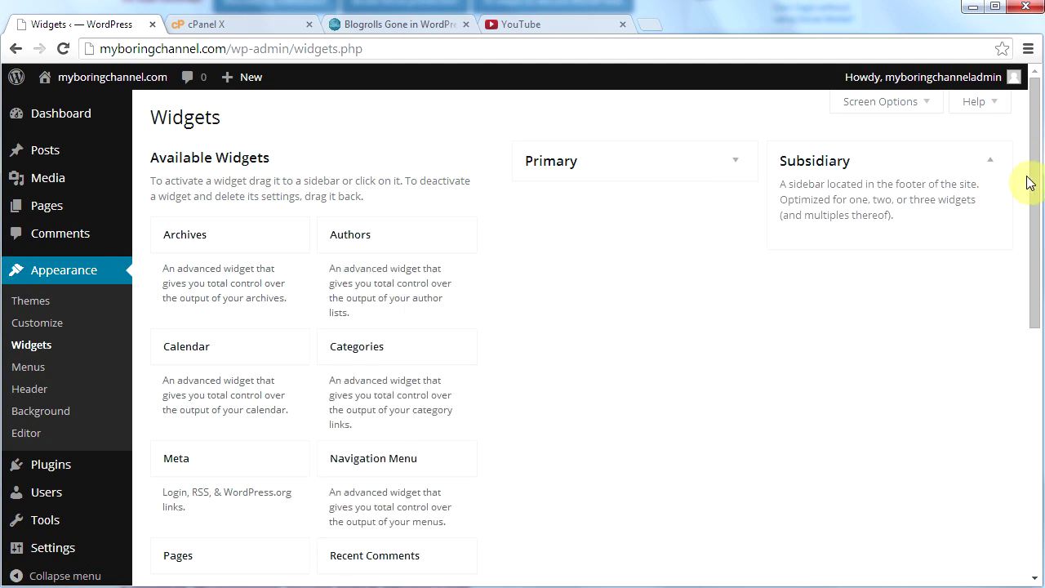
mouse_move(1037, 188)
mouse_down()
mouse_move(1038, 296)
mouse_move(1038, 190)
mouse_up()
drag(401, 561, 793, 252)
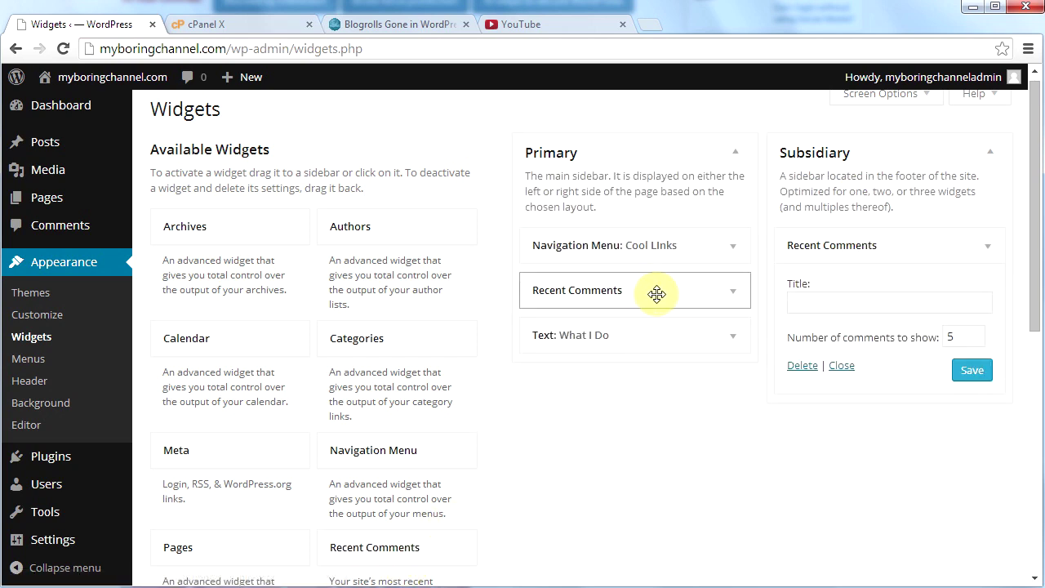
drag(658, 293, 381, 368)
Add a Recent Posts widget at the top of the Primary sidebar.
drag(1031, 232, 1020, 406)
click(263, 294)
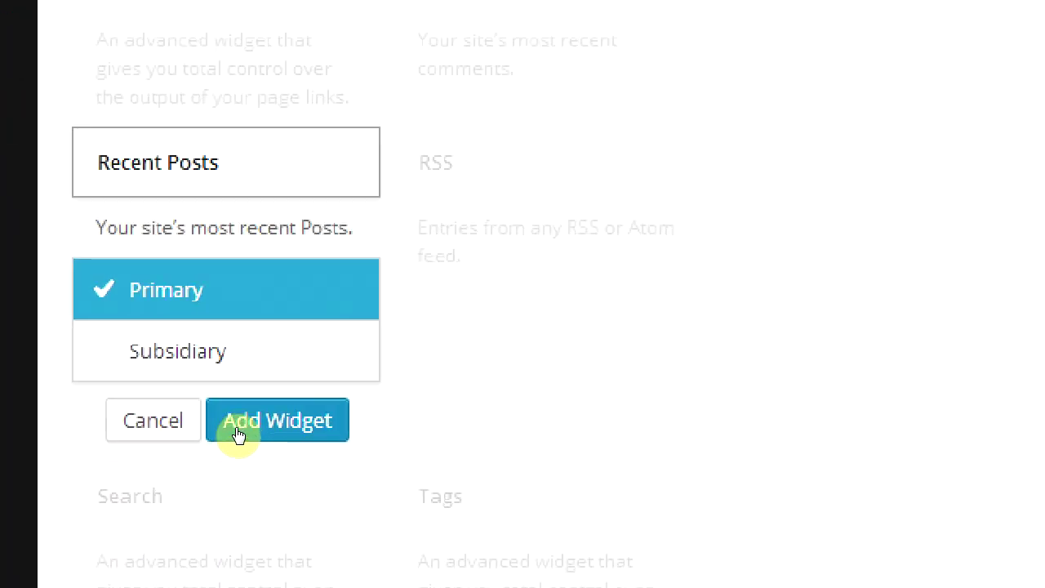
click(237, 434)
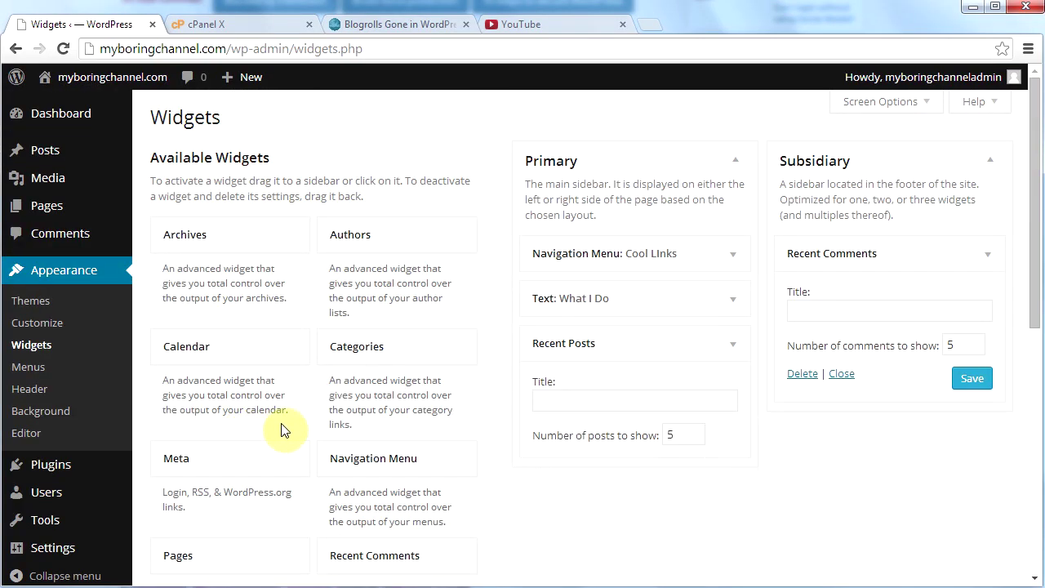
drag(629, 350, 625, 298)
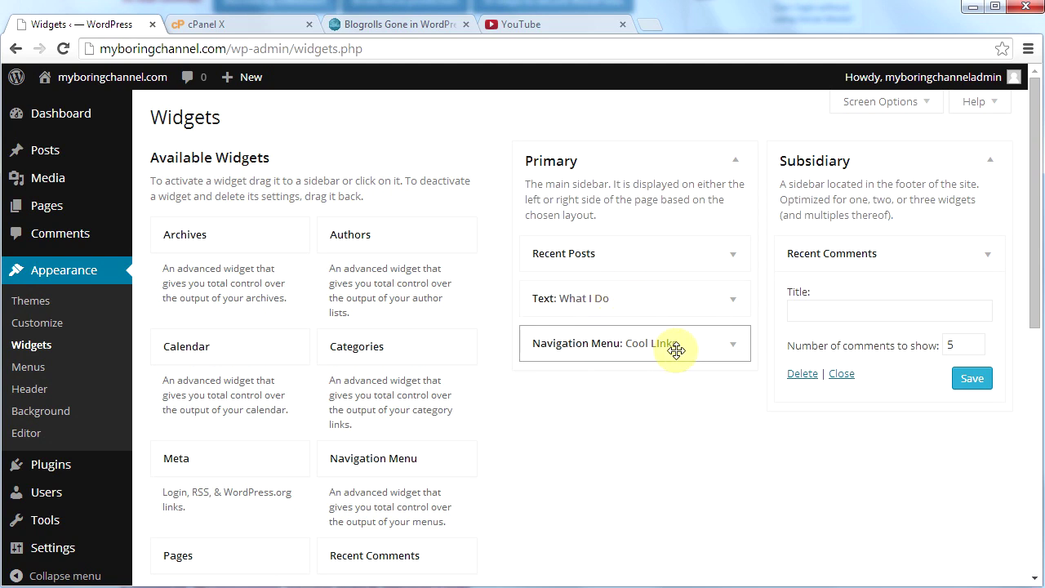
Add a 'This Blog' Text widget to the Subsidiary sidebar and save it.
click(923, 260)
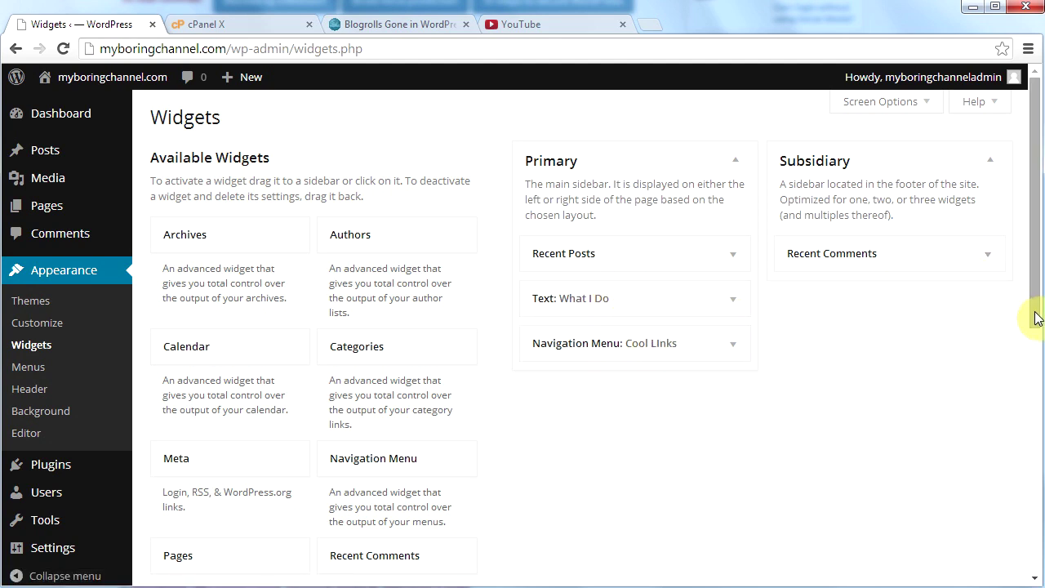
drag(1037, 318, 1030, 513)
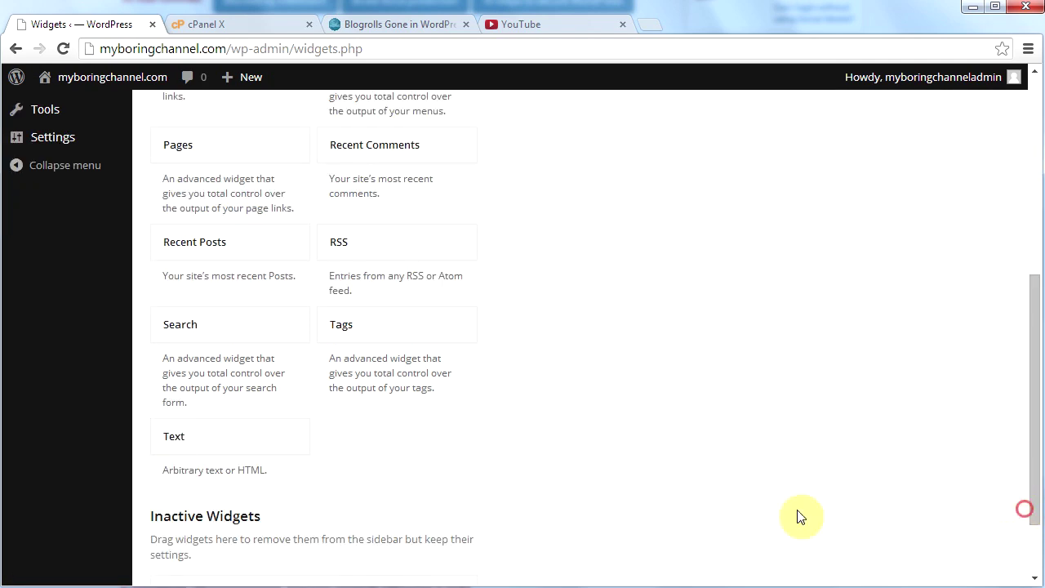
drag(228, 442, 849, 309)
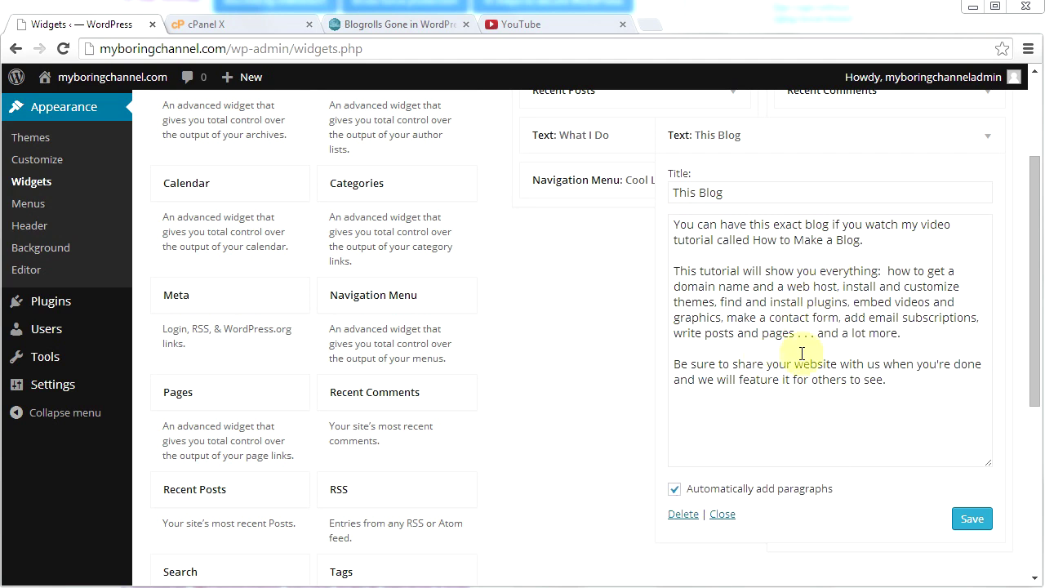
click(975, 523)
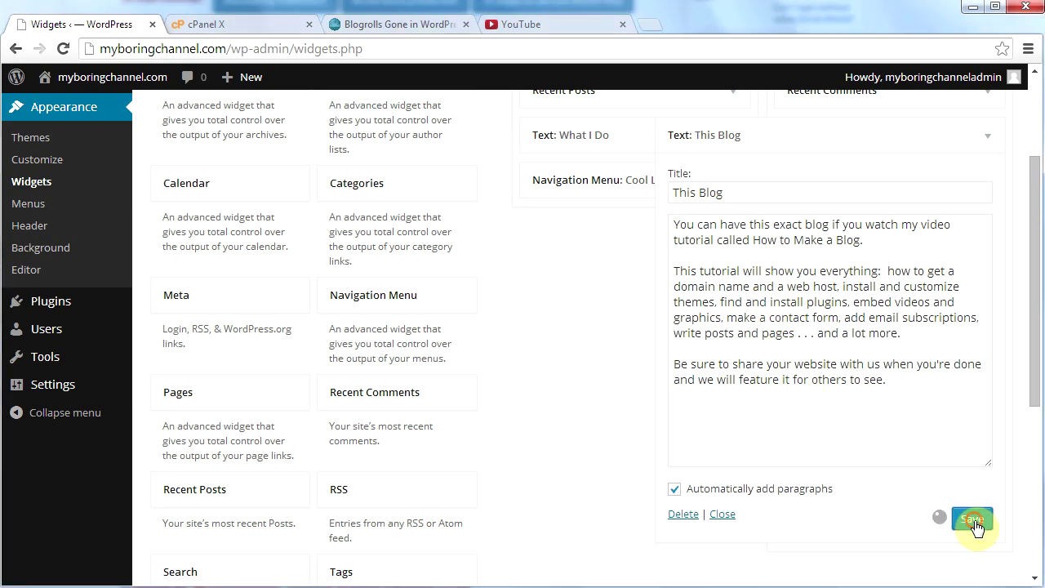
Visit the live site, check the footer's Recent Comments and This Blog widgets, then return to the top.
mouse_move(103, 79)
click(98, 107)
drag(1027, 187, 1031, 500)
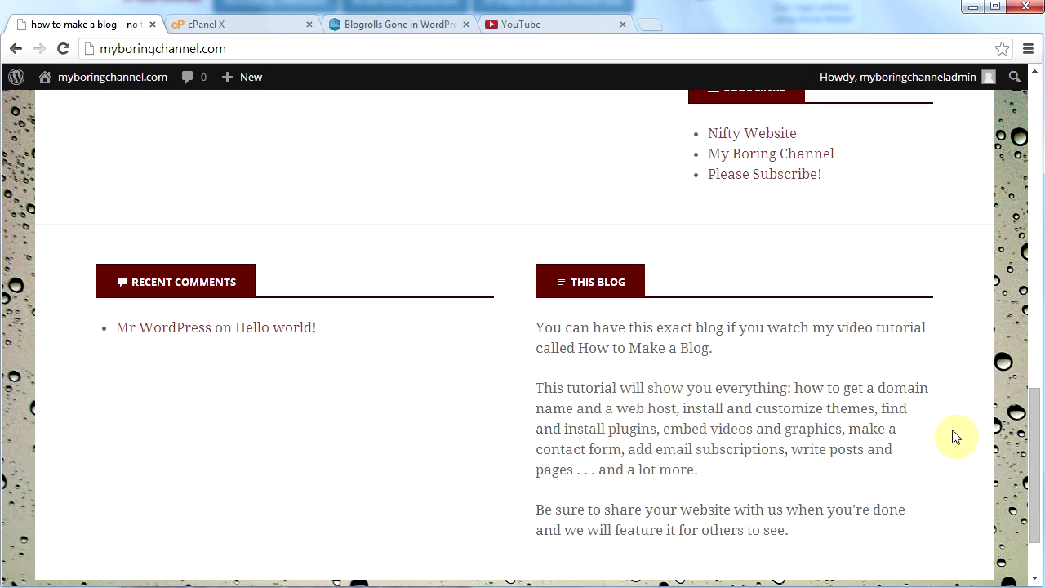
key(Home)
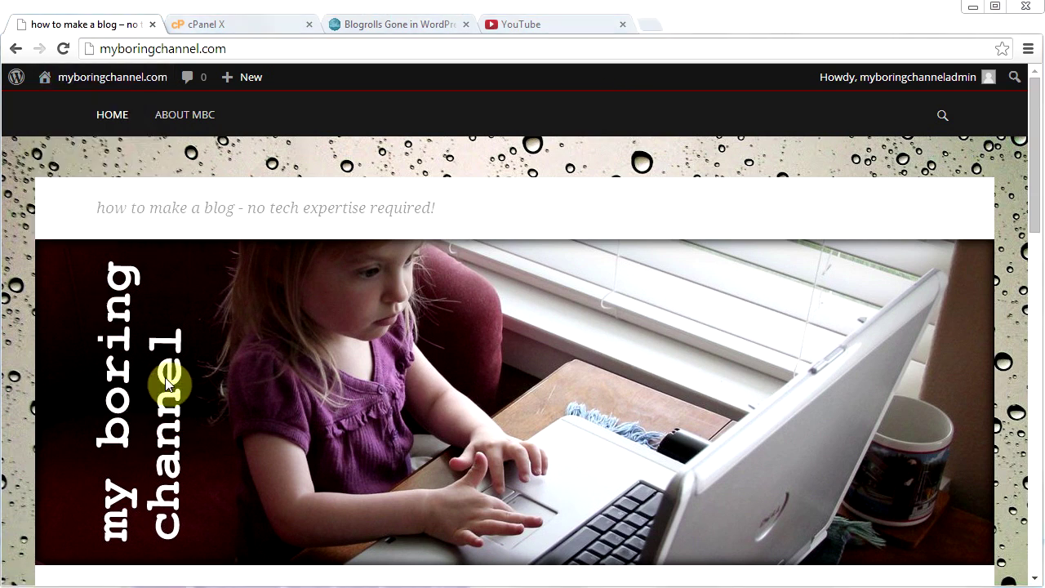
mouse_move(89, 87)
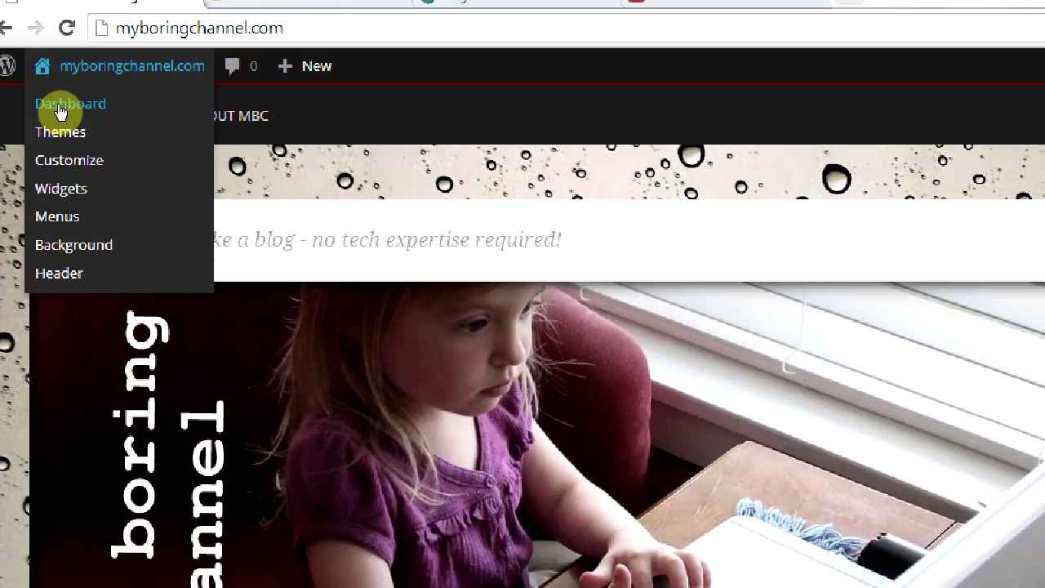
Search Plugins > Add New for 'jetpack', then install and activate Jetpack by WordPress.com.
click(59, 108)
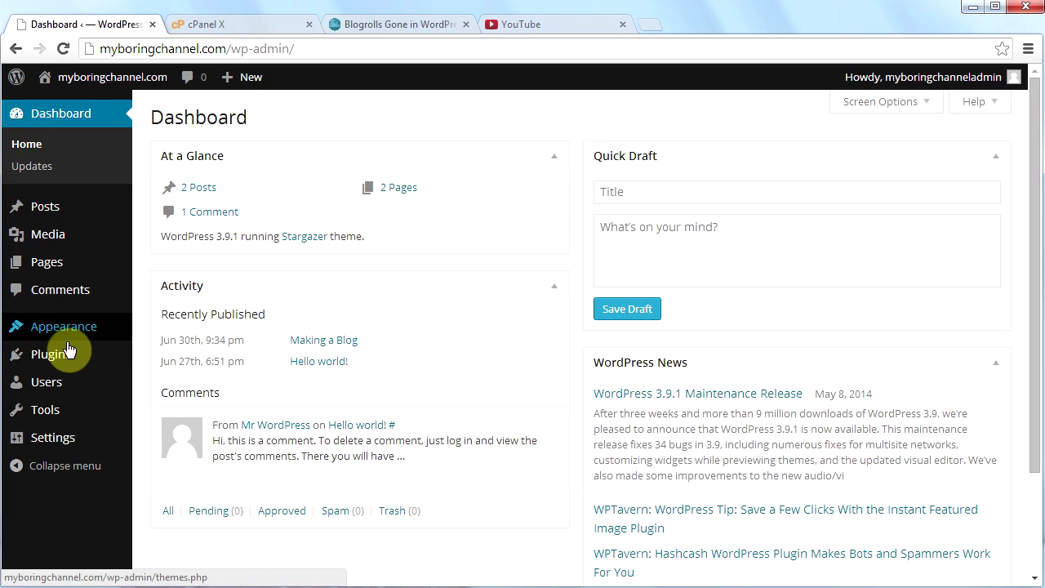
mouse_move(57, 363)
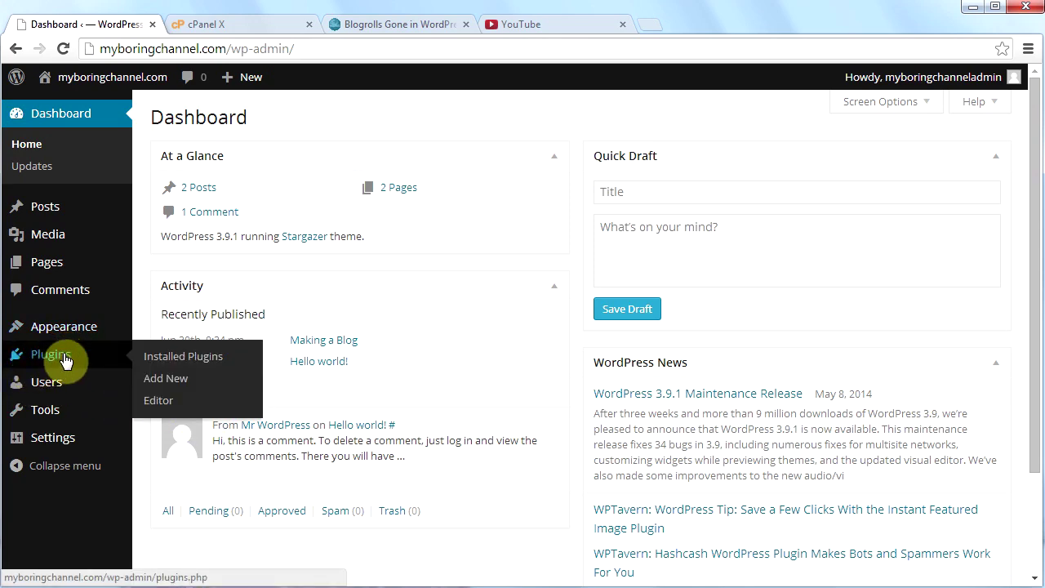
click(65, 359)
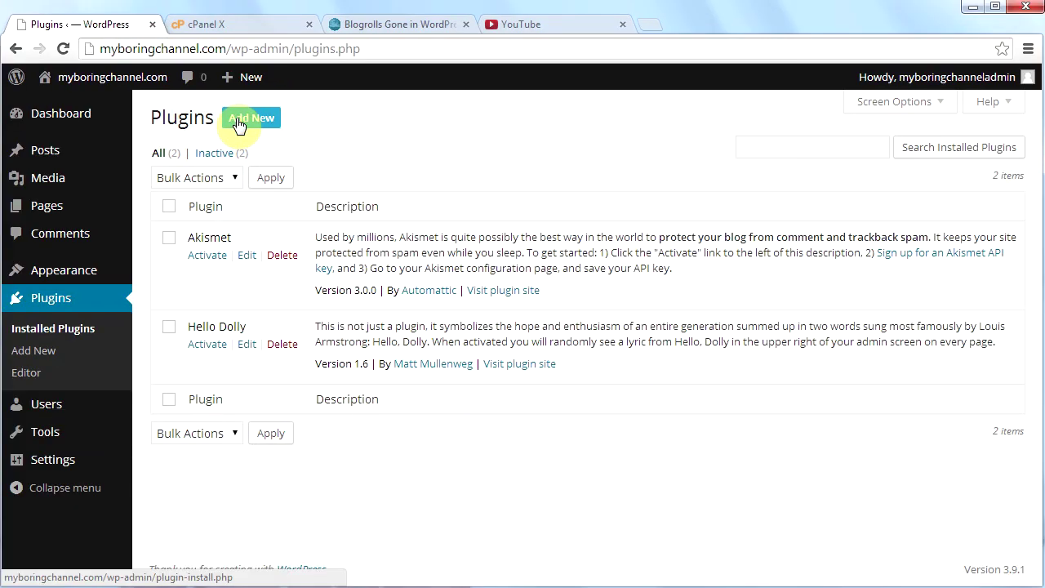
click(241, 122)
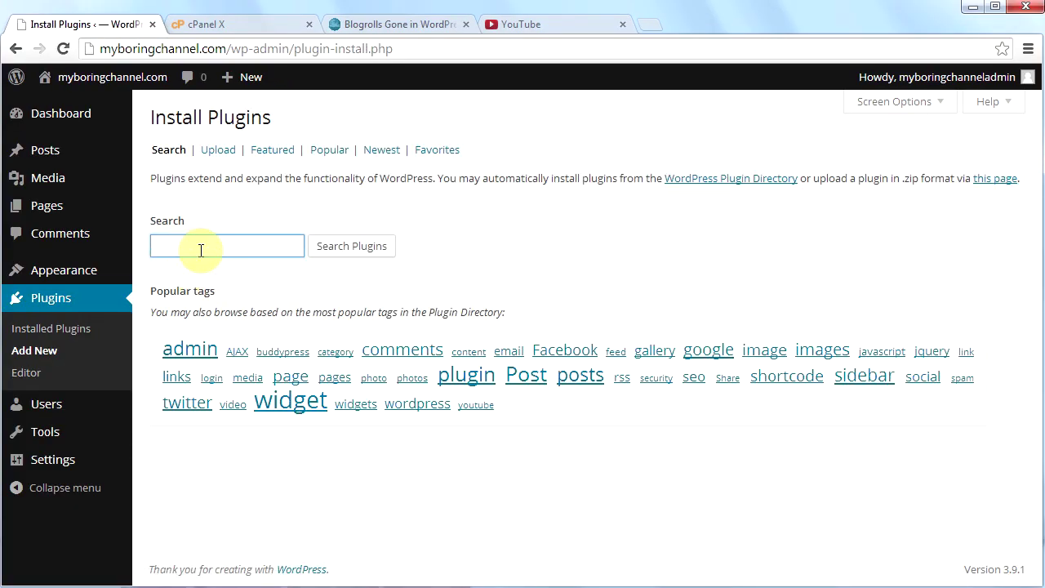
text(jetpack)
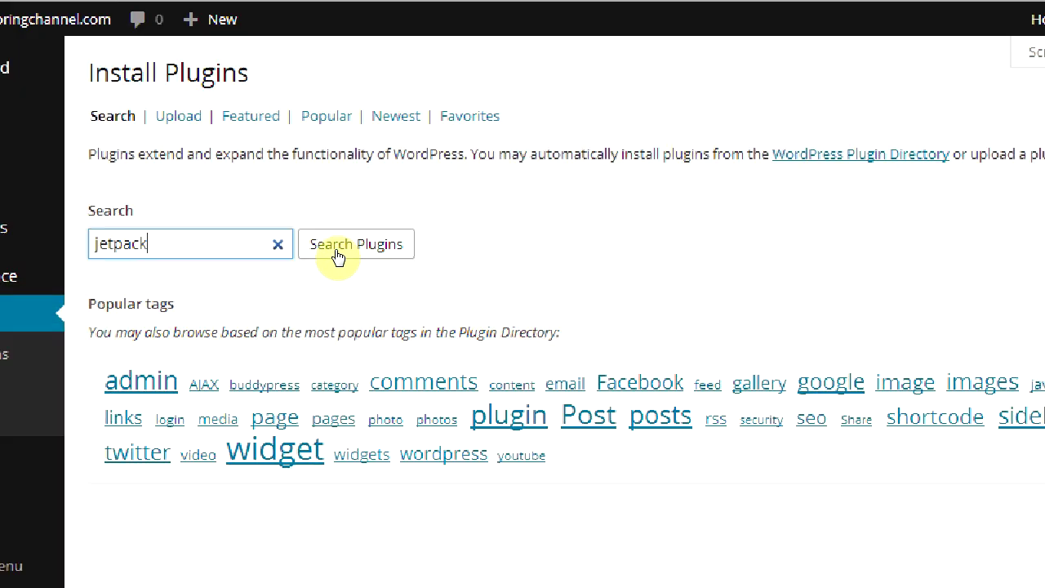
click(338, 255)
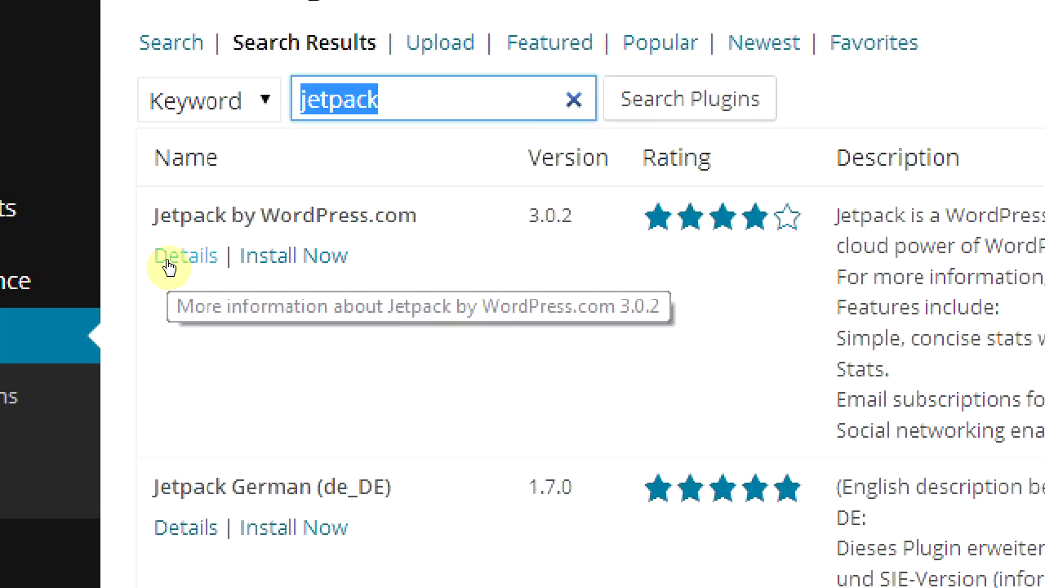
click(169, 263)
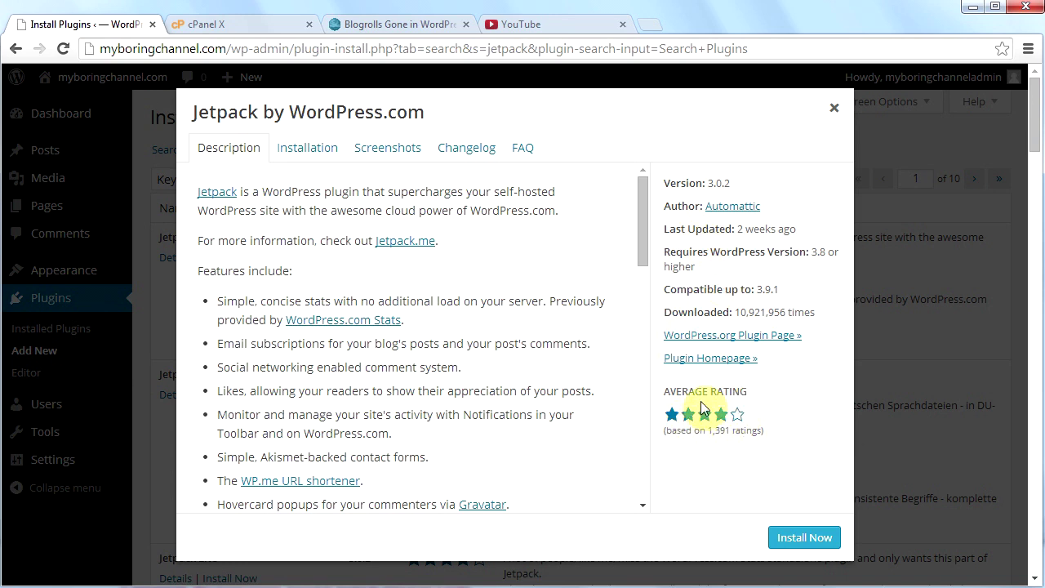
click(796, 539)
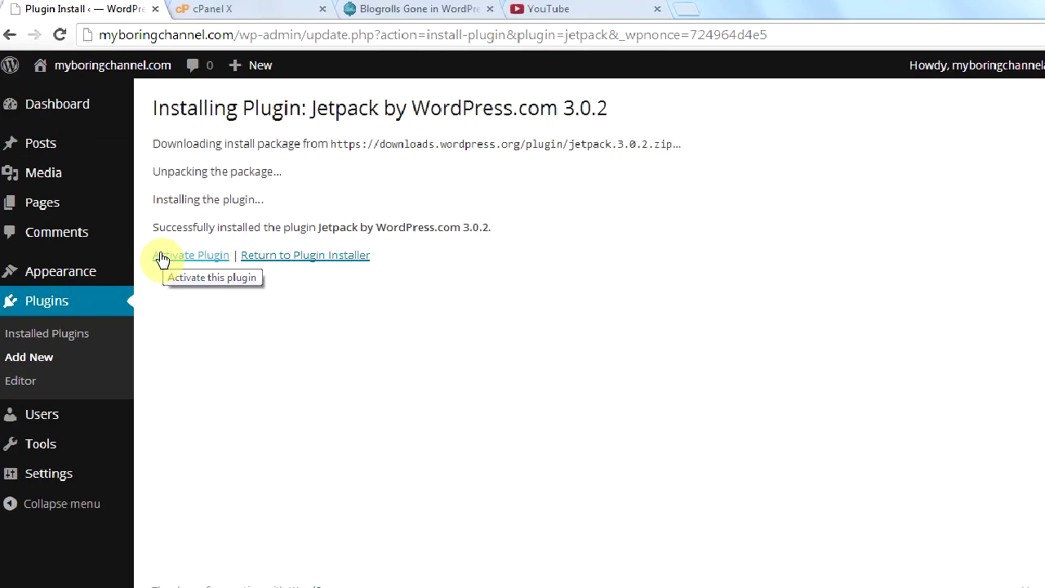
click(161, 259)
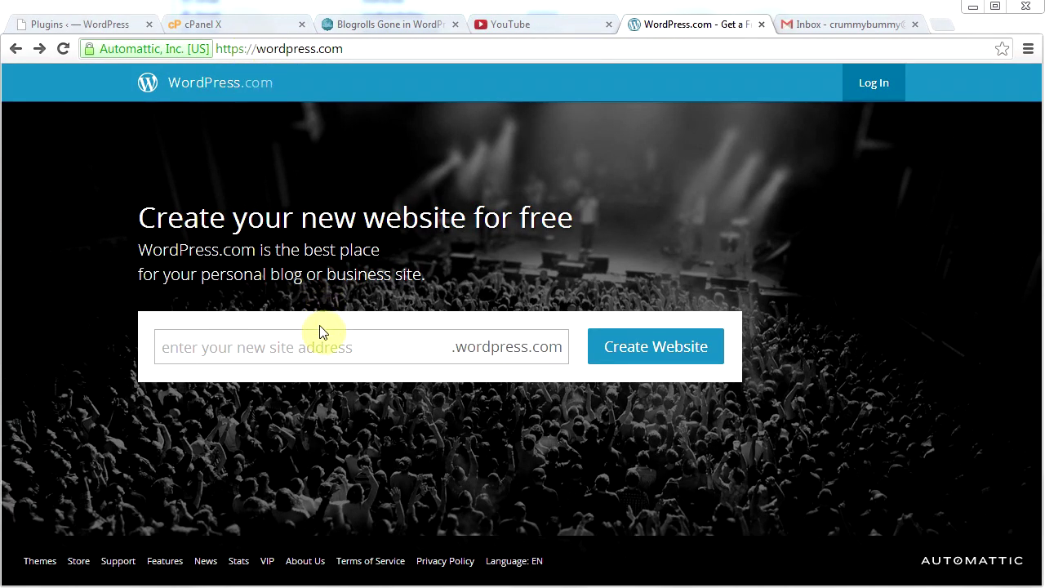
Choose myboringchannel1 as the wordpress.com site address and create the website.
click(324, 341)
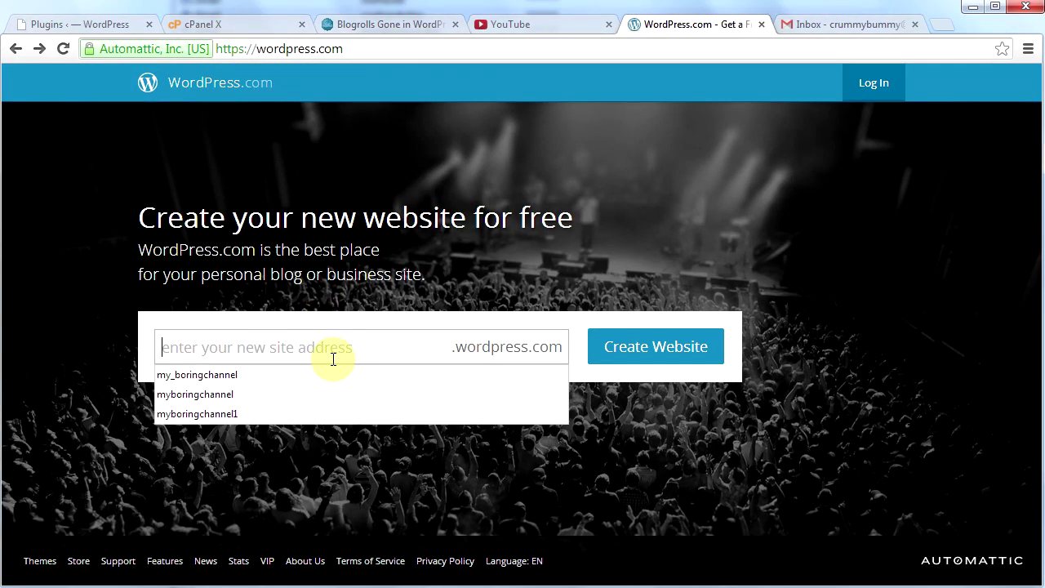
click(287, 396)
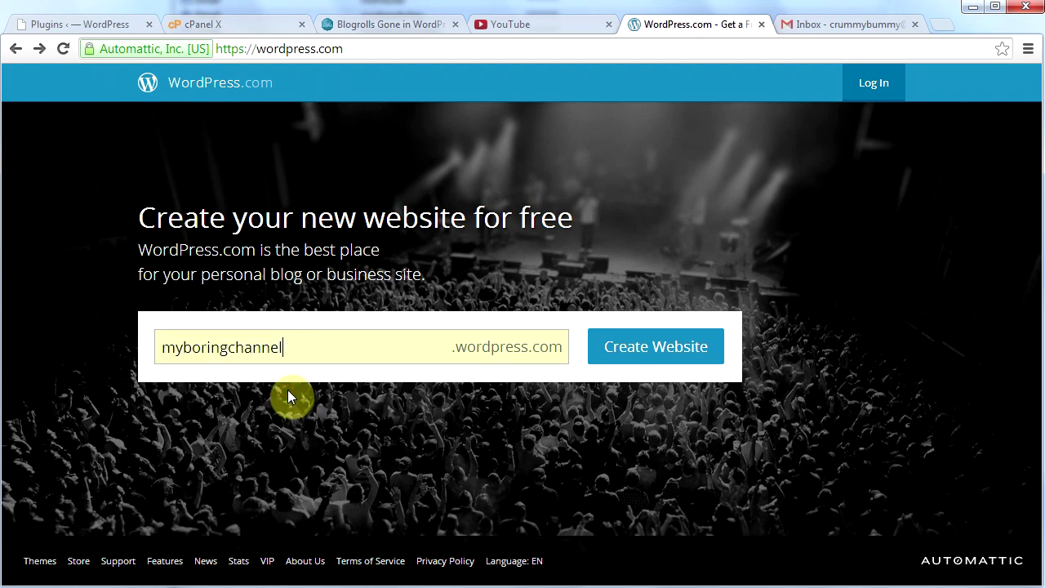
click(315, 347)
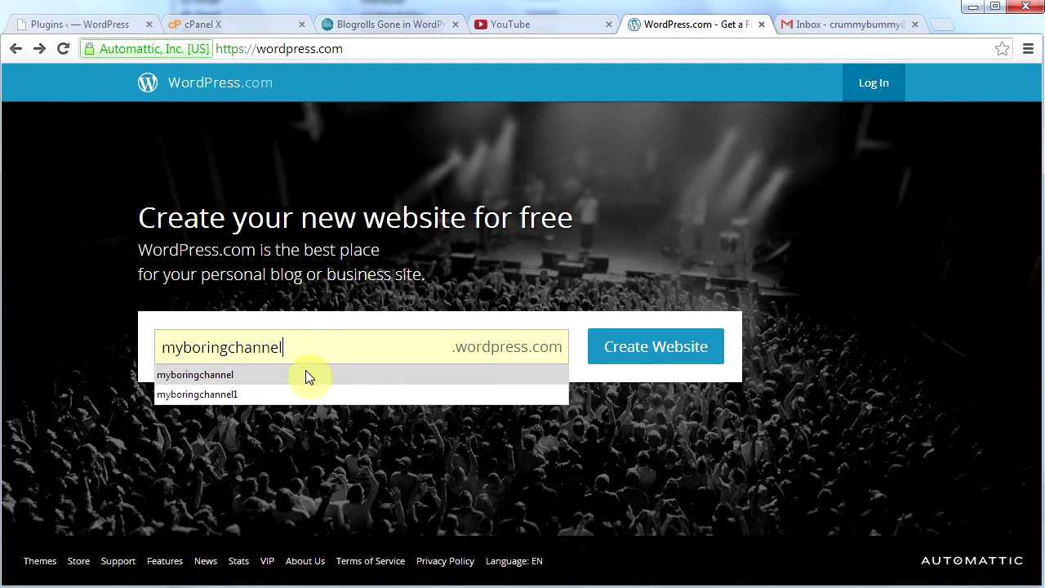
click(270, 394)
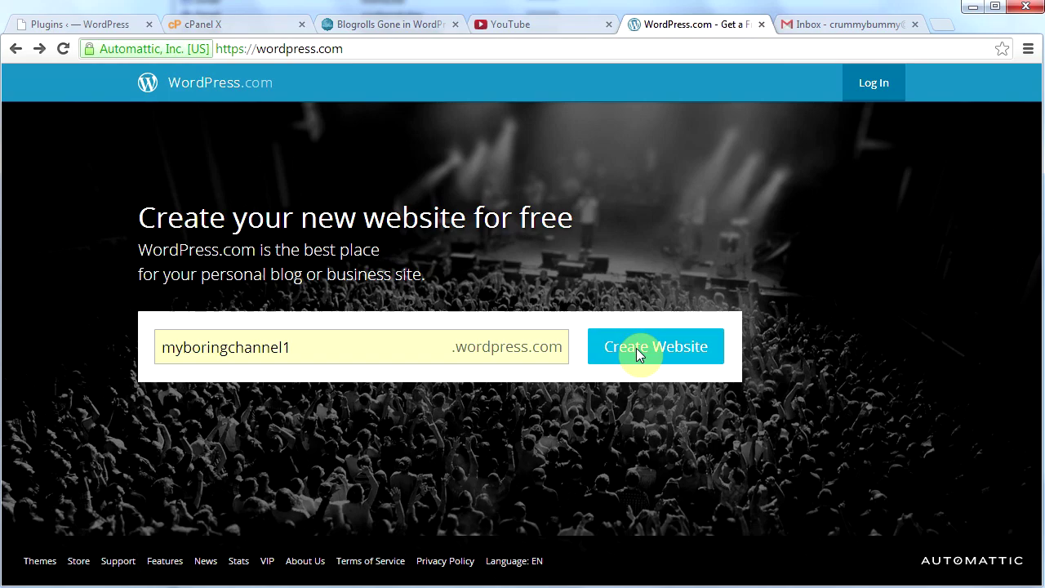
click(637, 348)
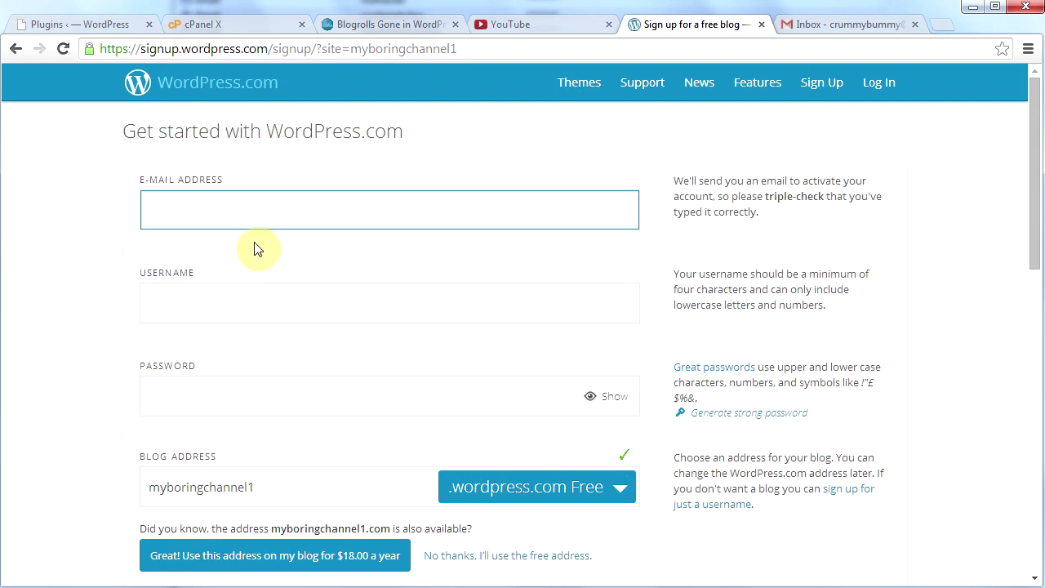
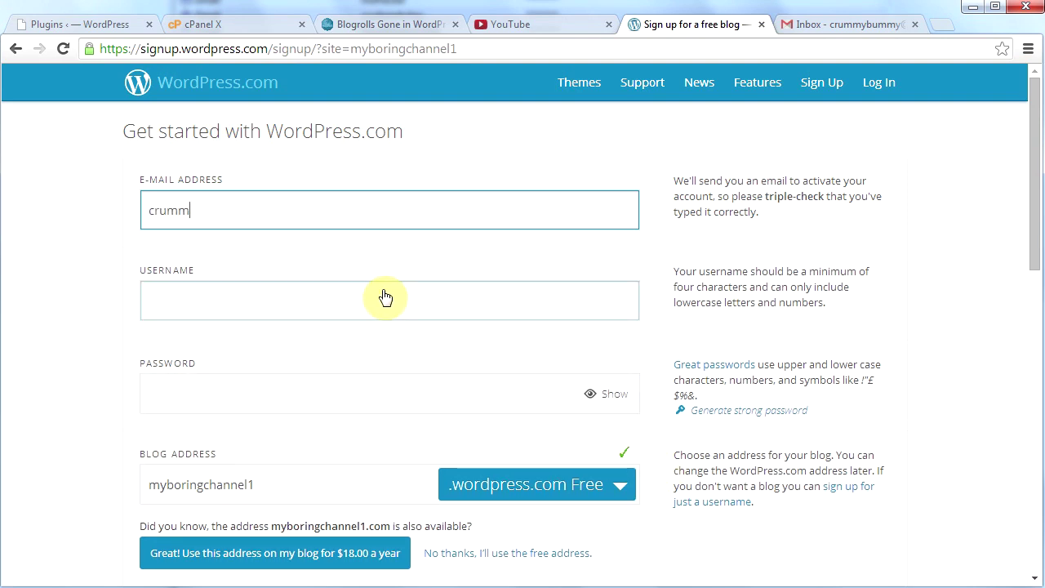
Enter the account e-mail, username and password on the sign-up form.
key(Tab)
click(324, 383)
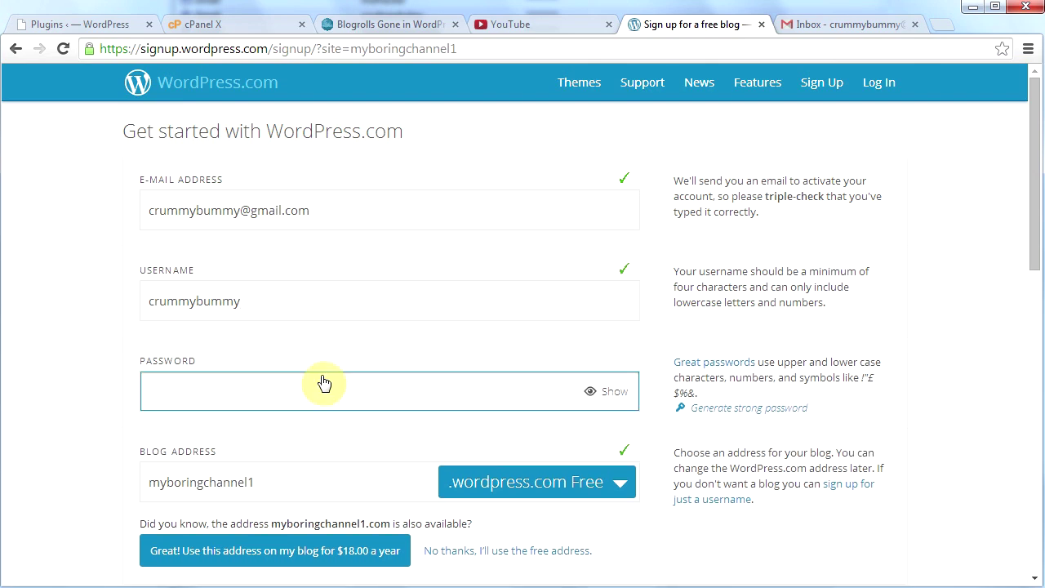
key(ctrl+v)
click(780, 479)
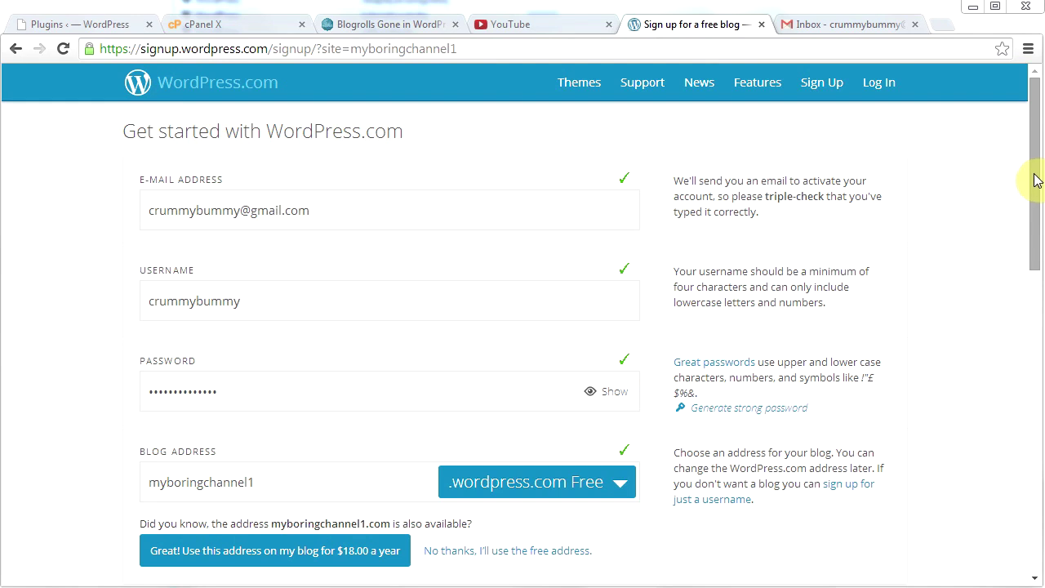
drag(1034, 176, 1027, 465)
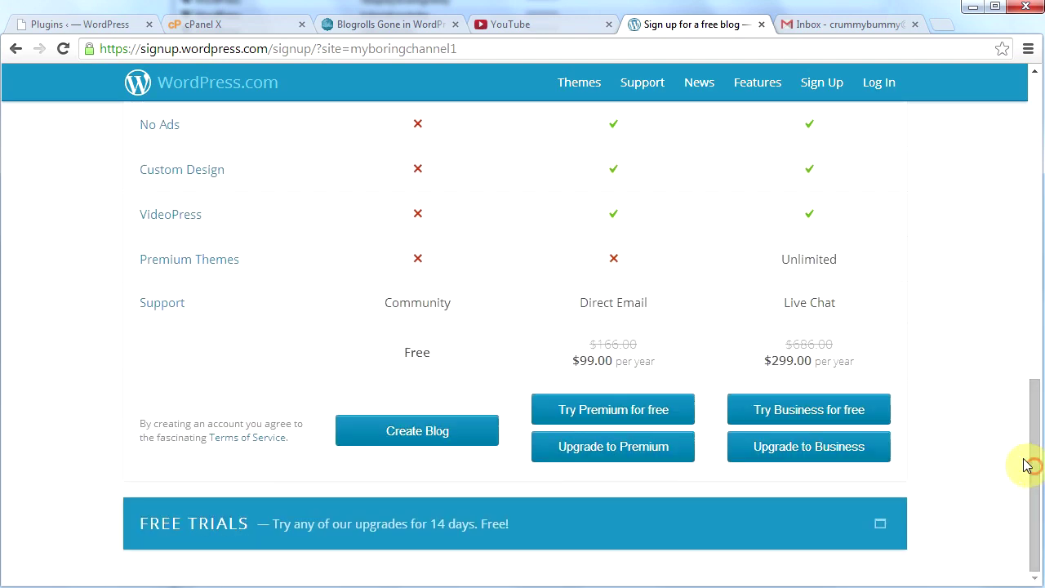
Create the free blog with Twenty Twelve, skip the remaining setup steps, then check Gmail.
click(396, 439)
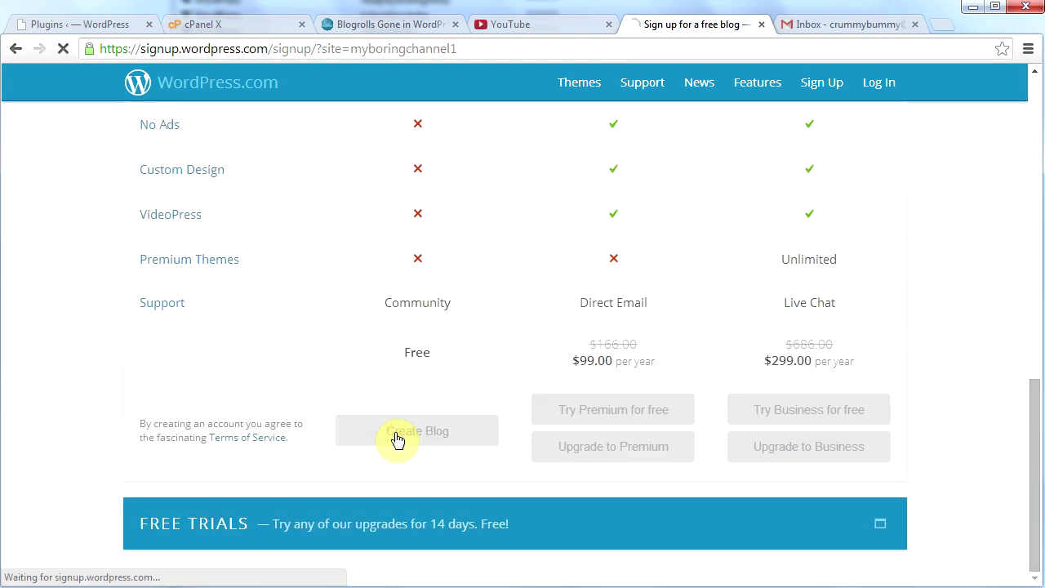
click(750, 537)
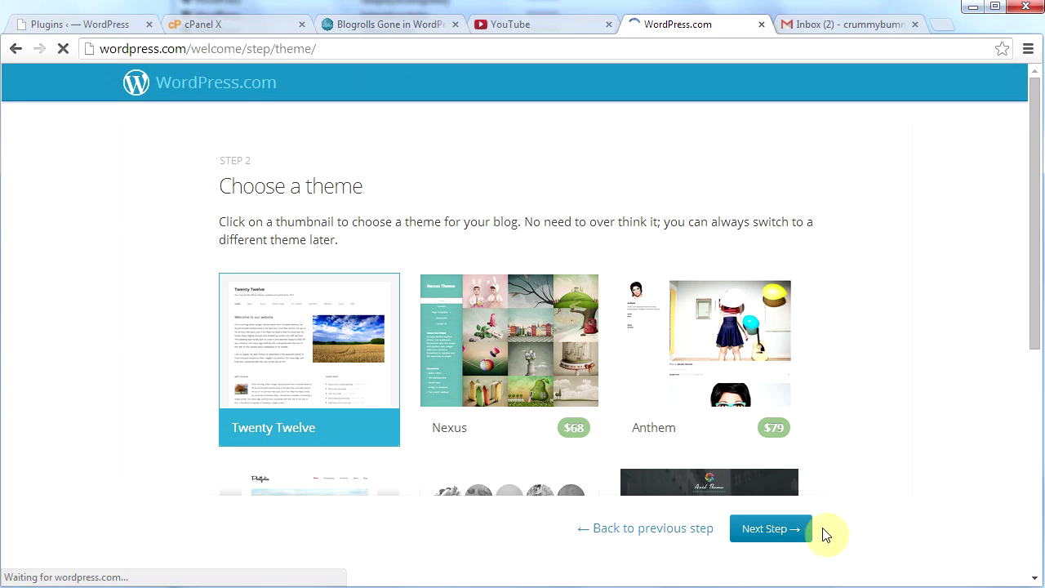
click(786, 531)
click(786, 532)
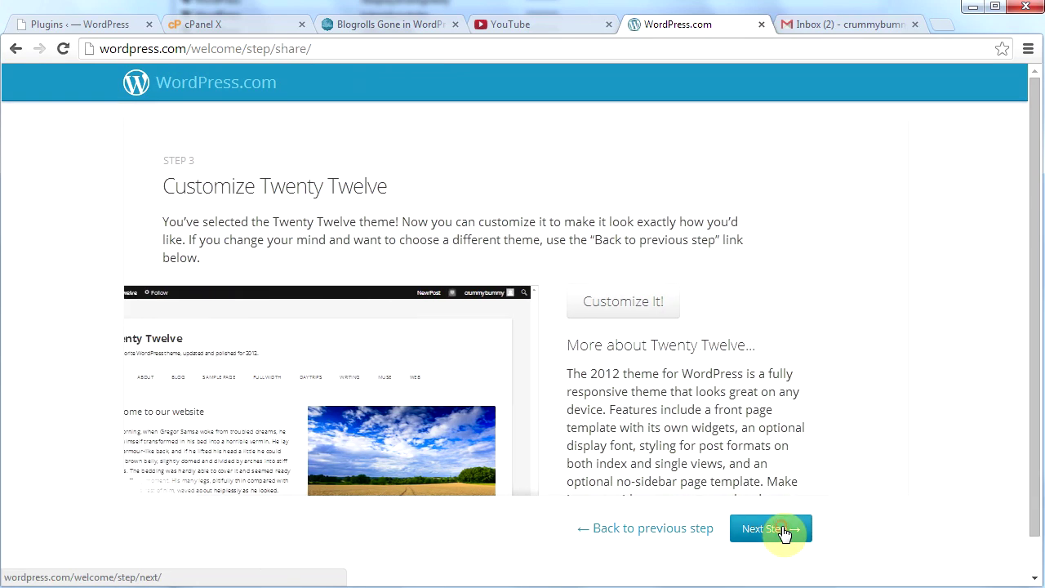
click(778, 532)
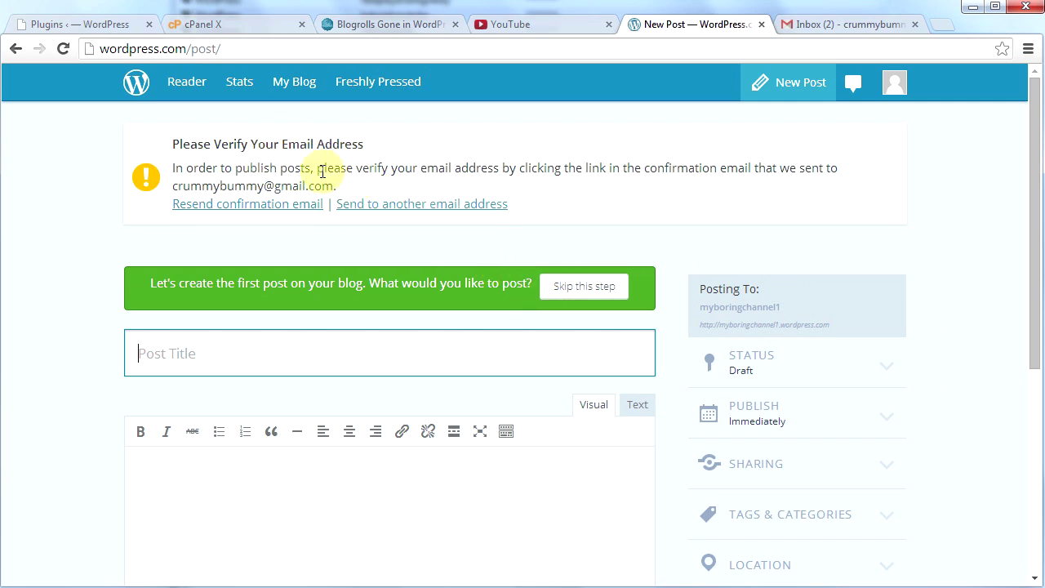
click(845, 24)
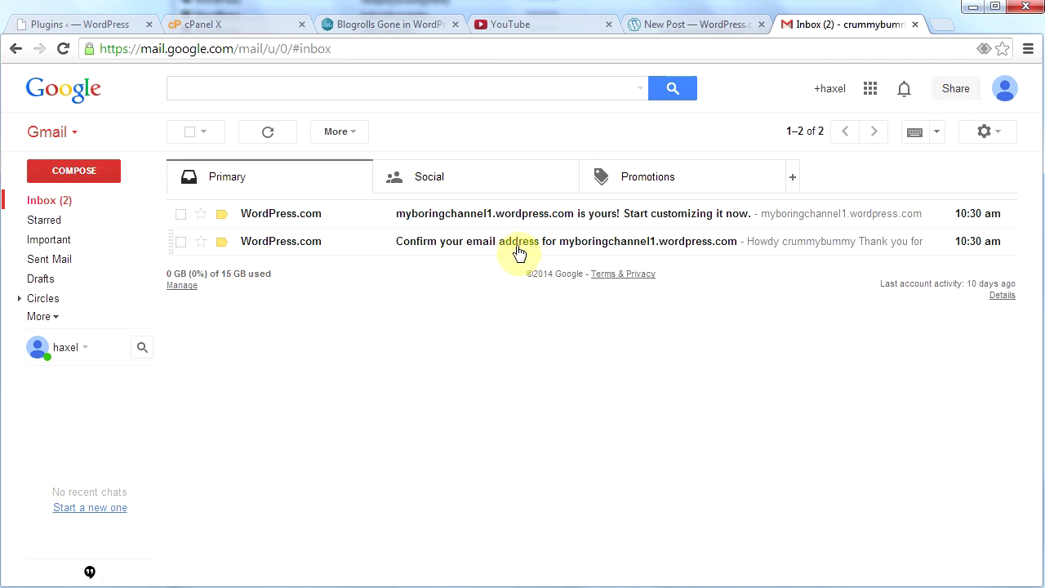
Open the 'Confirm your email address' message and confirm the WordPress.com account's e-mail.
click(519, 245)
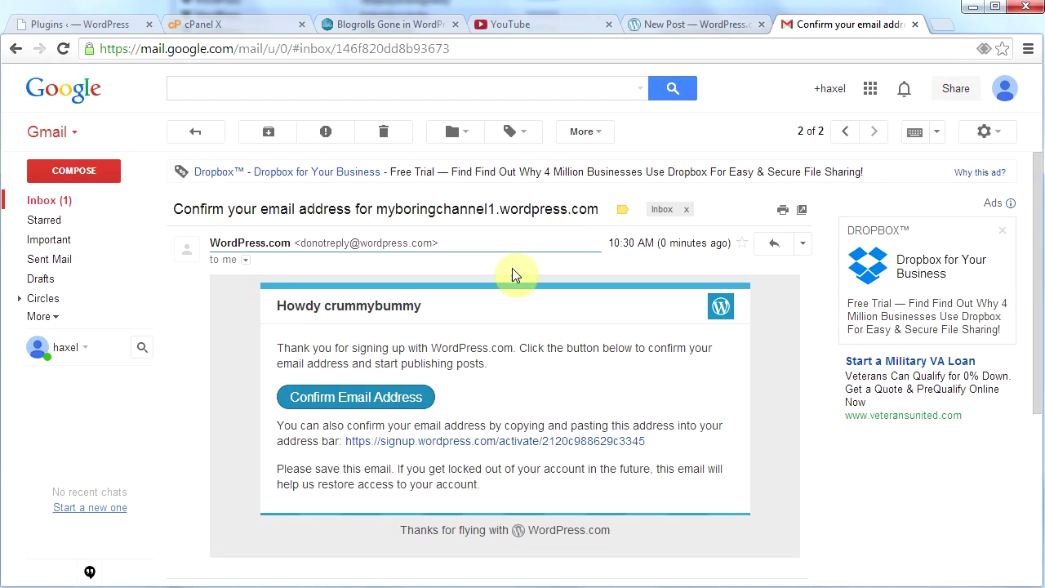
click(353, 398)
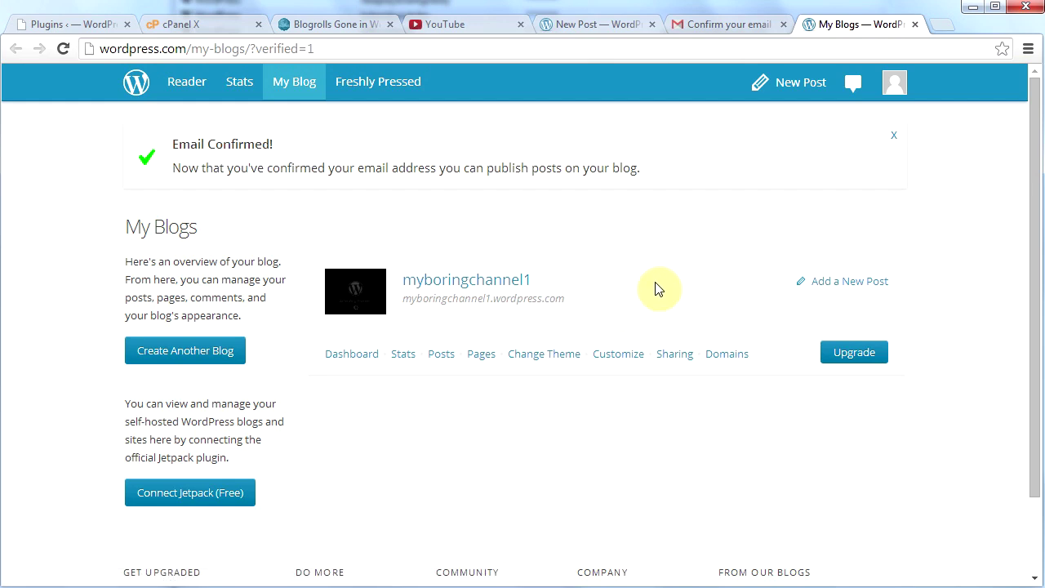
Load myboringchannel1.wordpress.com to view the empty blog, then return to the Plugins tab.
click(411, 47)
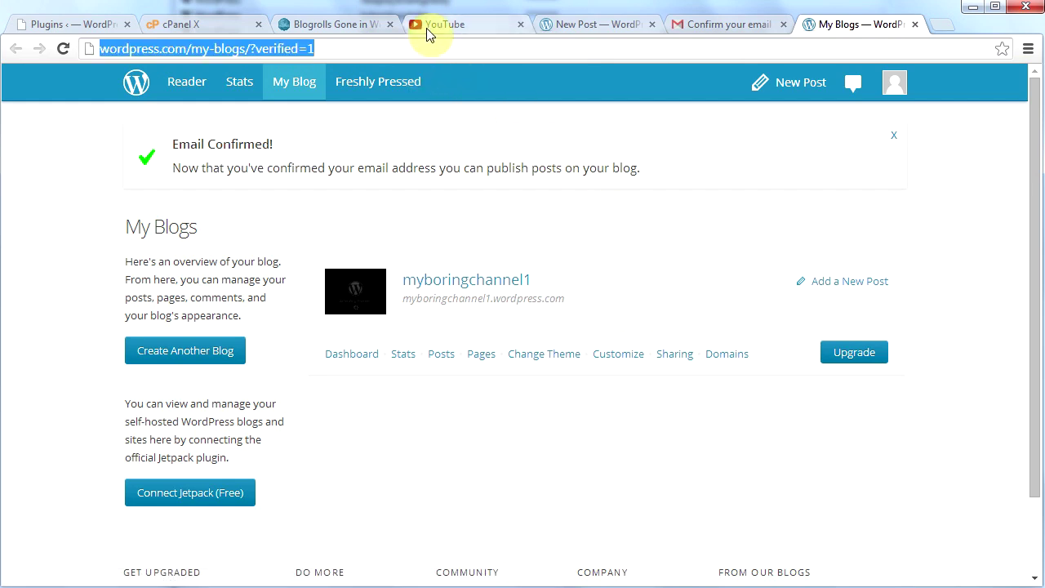
text(myboringchannel1.w)
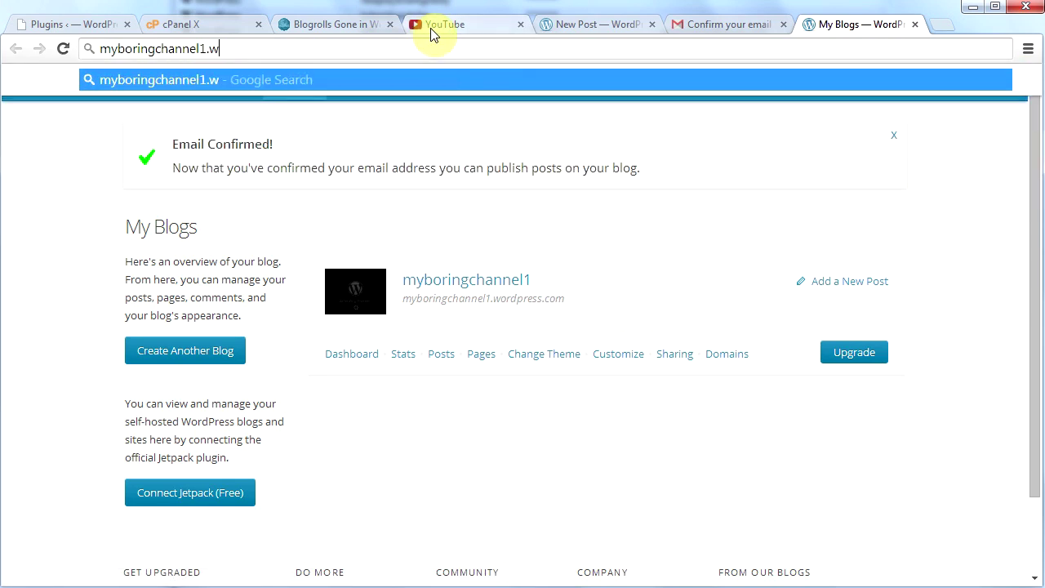
text(ordpress.com)
key(Return)
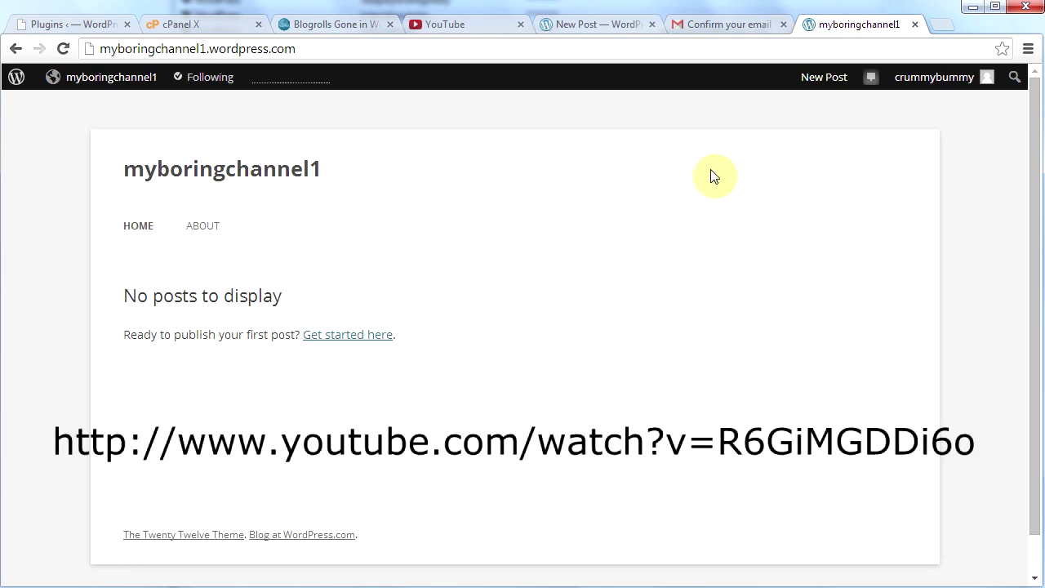
click(73, 23)
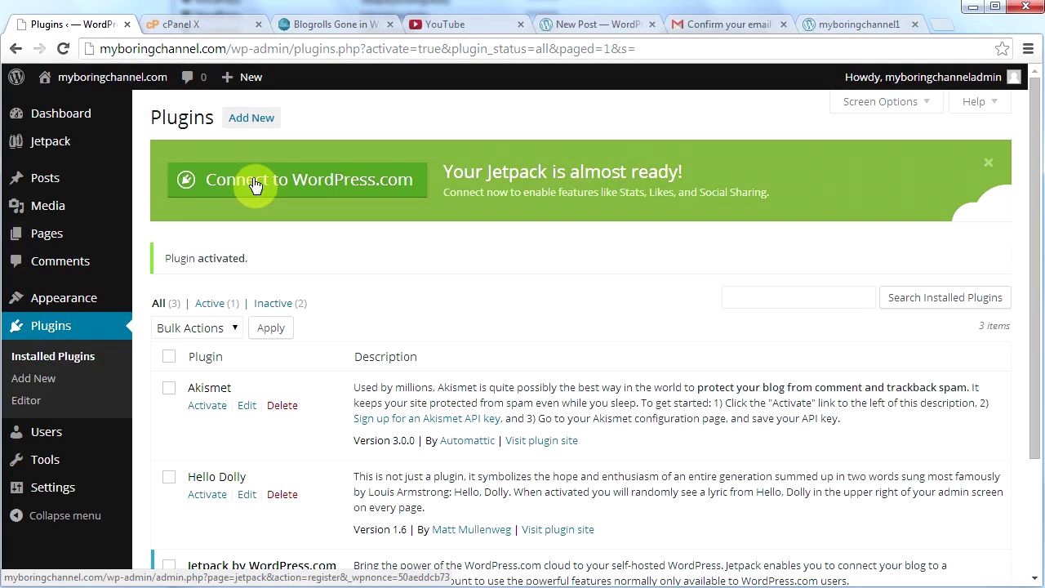
Connect Jetpack to WordPress.com from the Jetpack banner and authorize the connection.
click(255, 183)
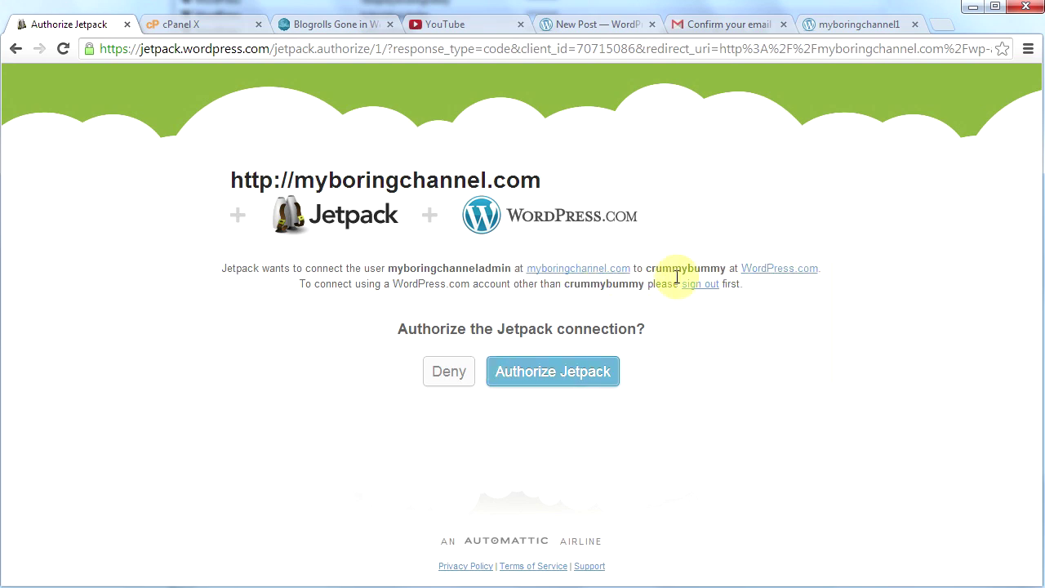
click(544, 377)
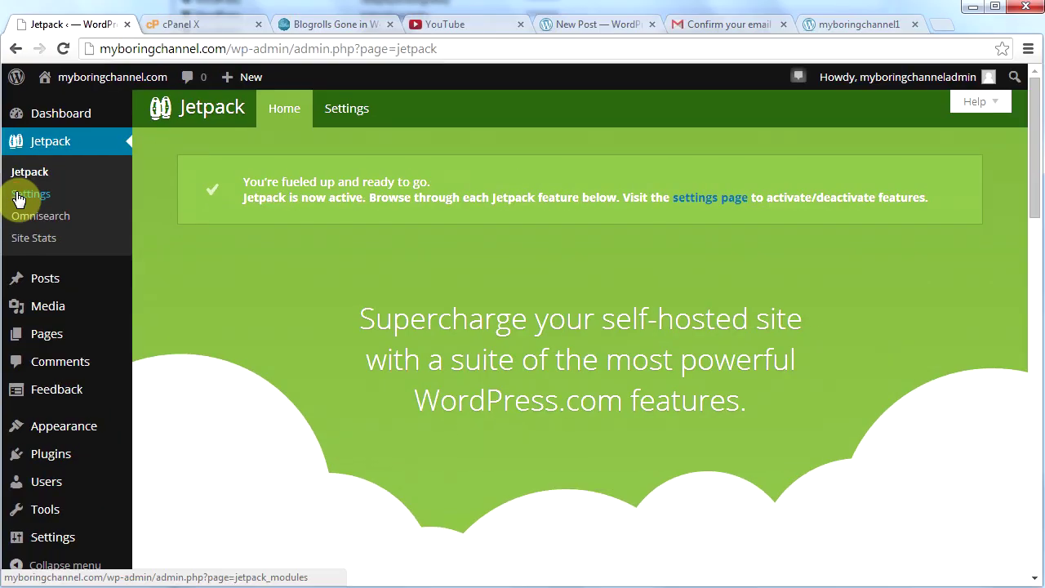
In Jetpack settings, review the Beautiful Math and Carousel descriptions and deactivate Beautiful Math.
click(29, 197)
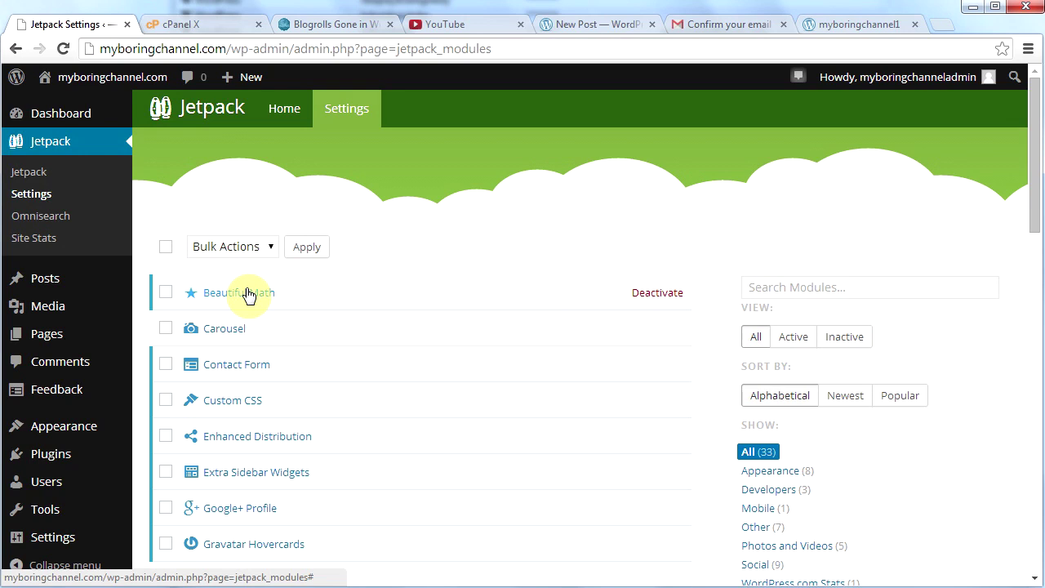
click(229, 297)
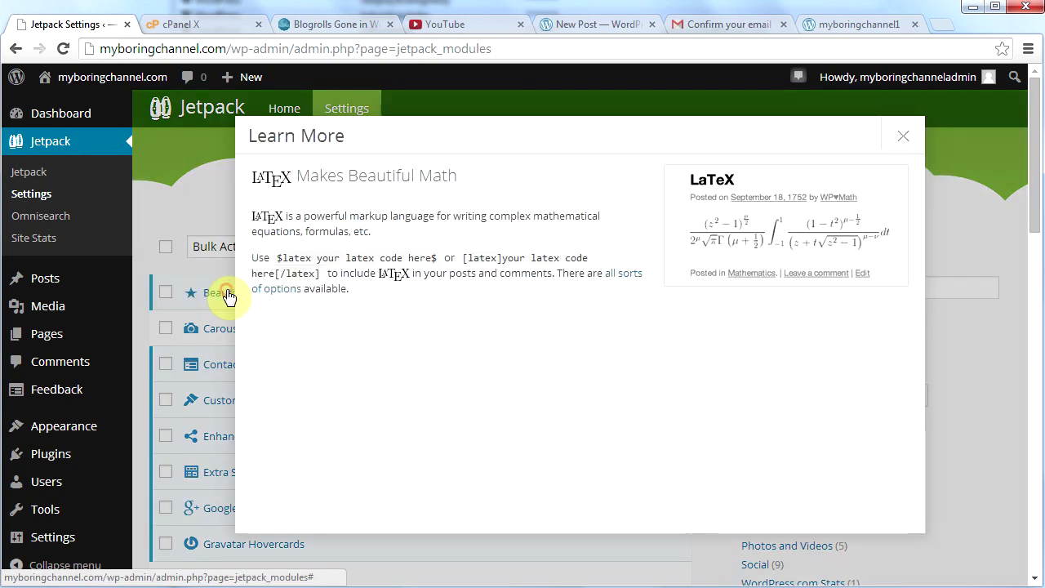
click(904, 135)
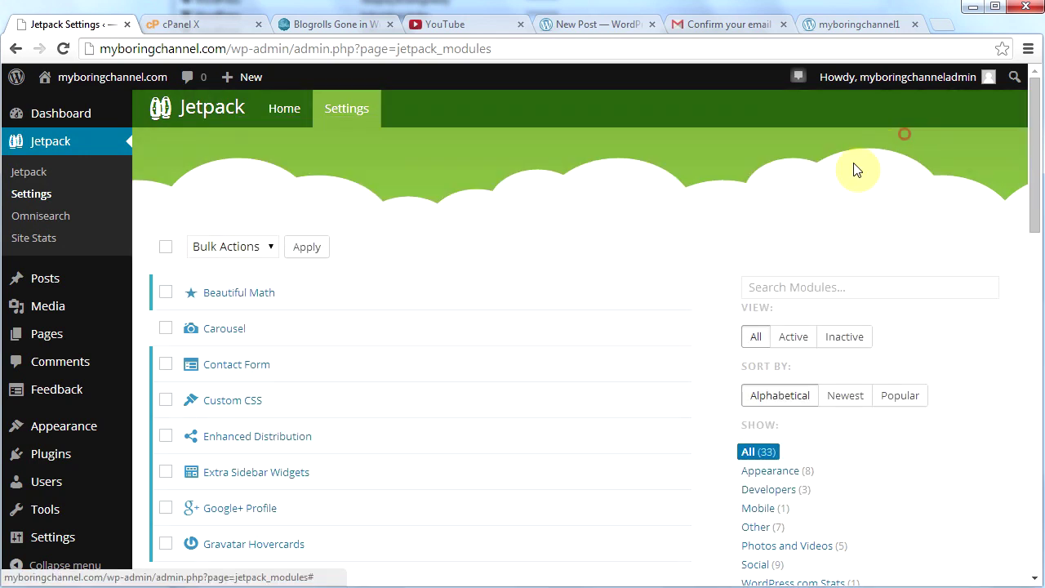
click(670, 294)
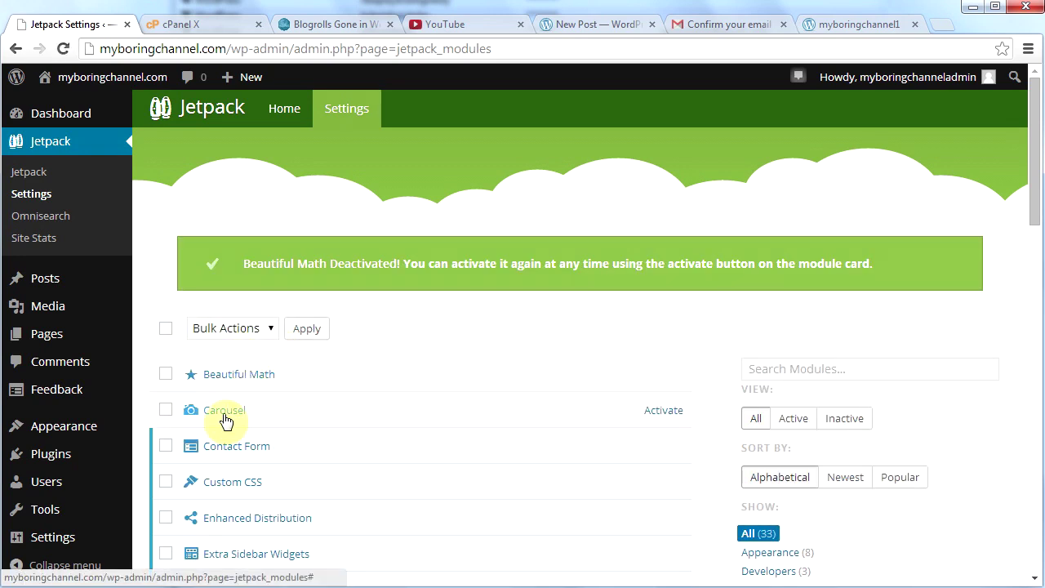
click(226, 420)
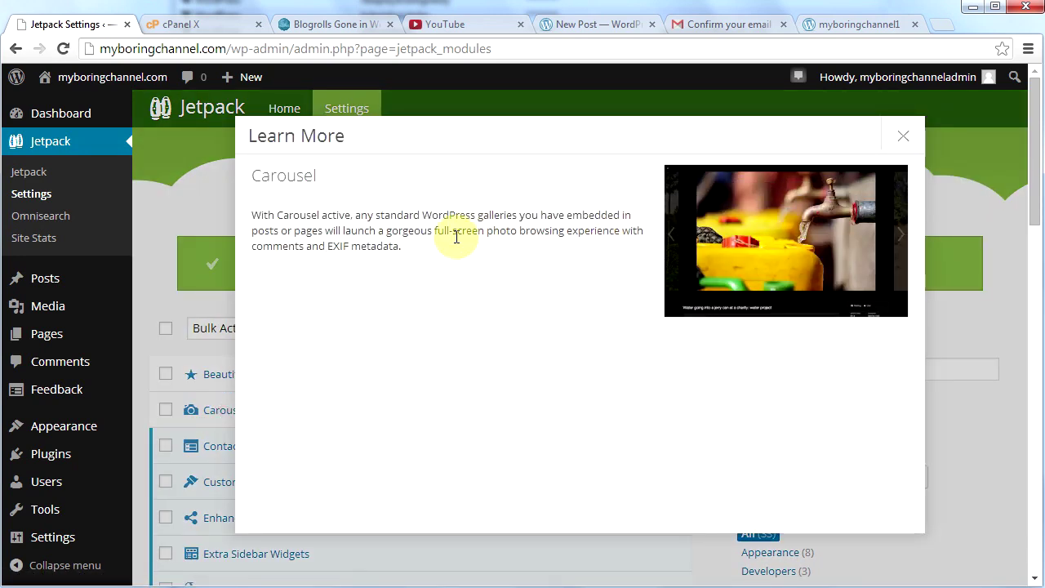
click(900, 152)
drag(1034, 174, 1031, 244)
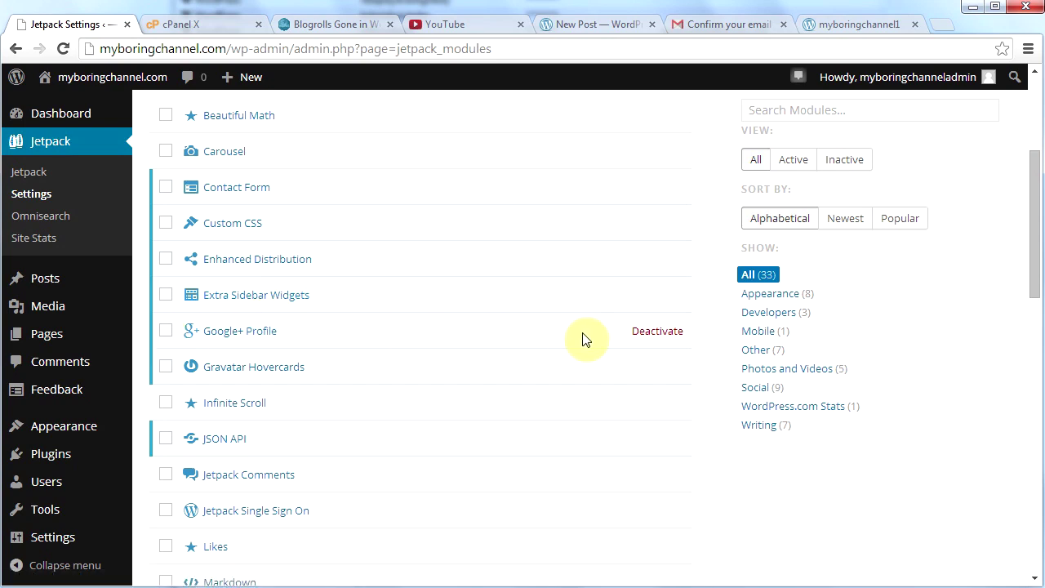
Deactivate the Google+ Profile, Gravatar Hovercards and JSON API modules.
click(642, 335)
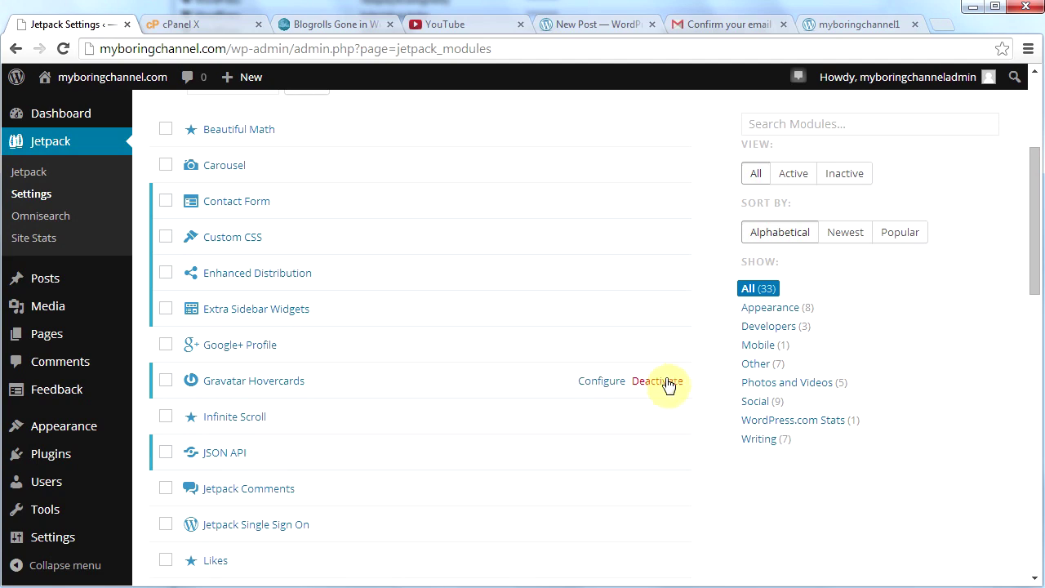
click(660, 382)
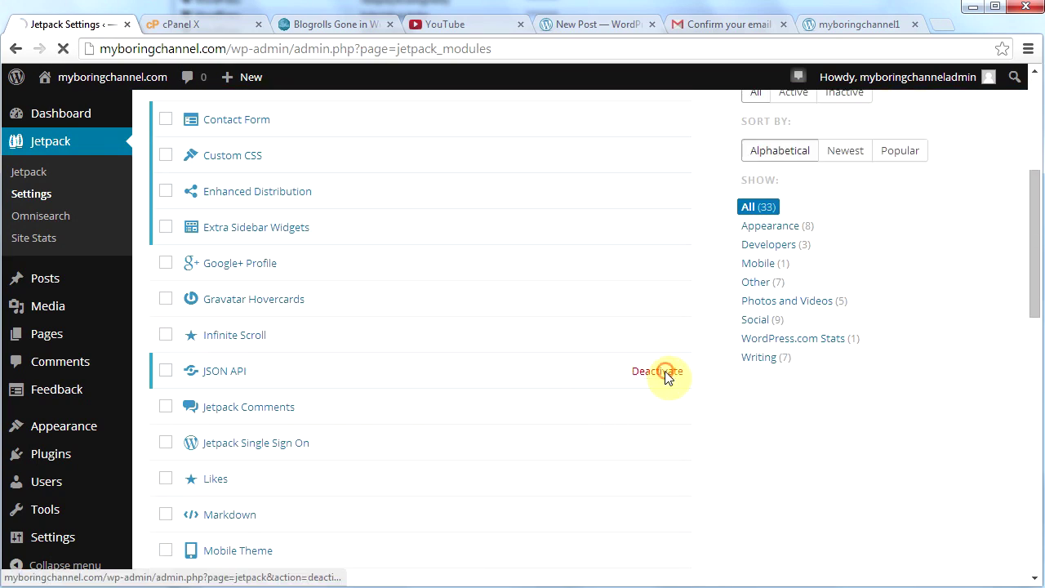
click(663, 372)
scroll(539, 372, down, 4)
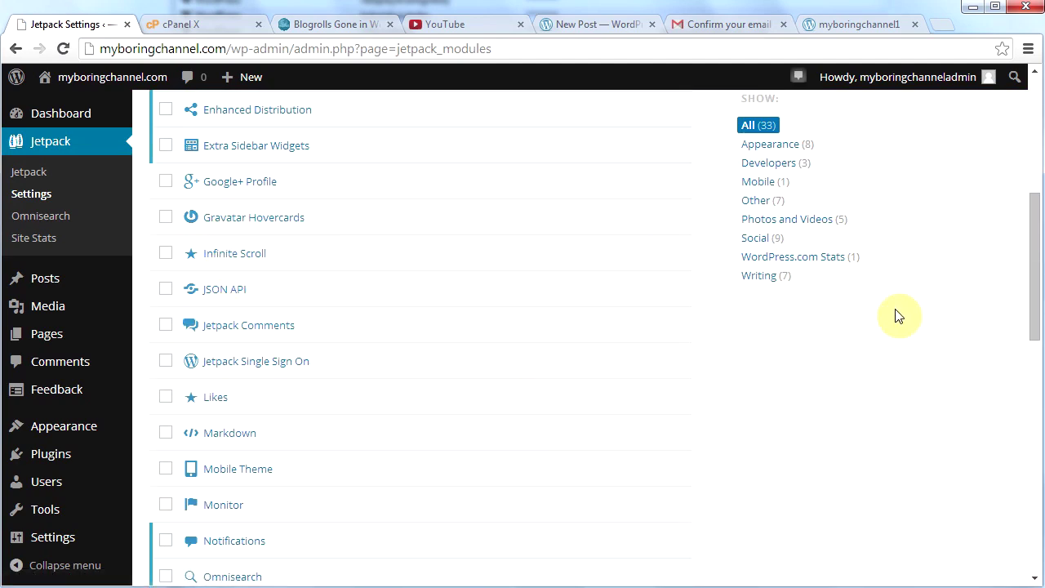
drag(1038, 283, 1039, 364)
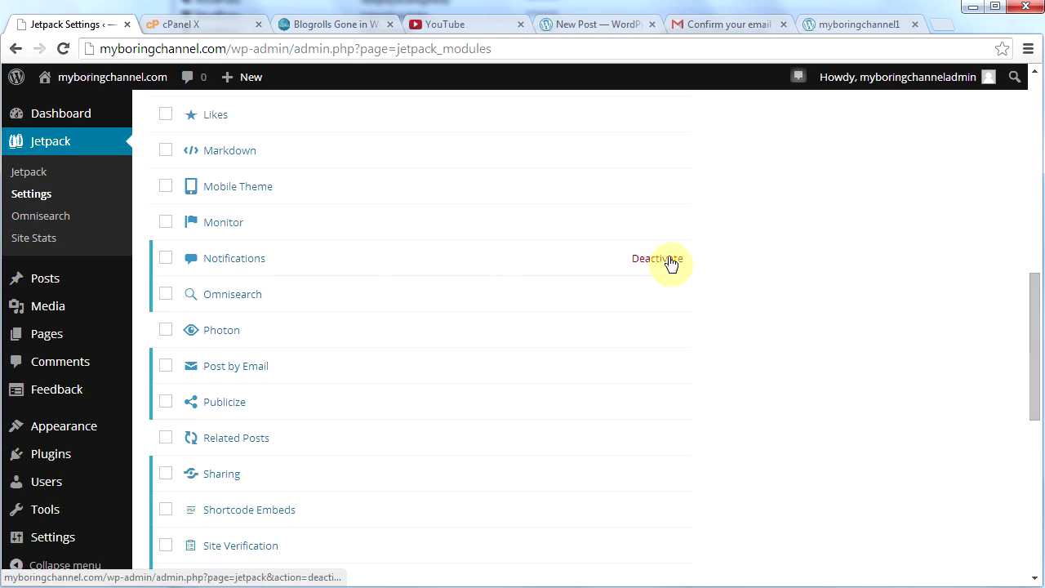
Deactivate the Notifications, Omnisearch and Post by Email modules.
click(669, 260)
drag(1035, 205, 1025, 402)
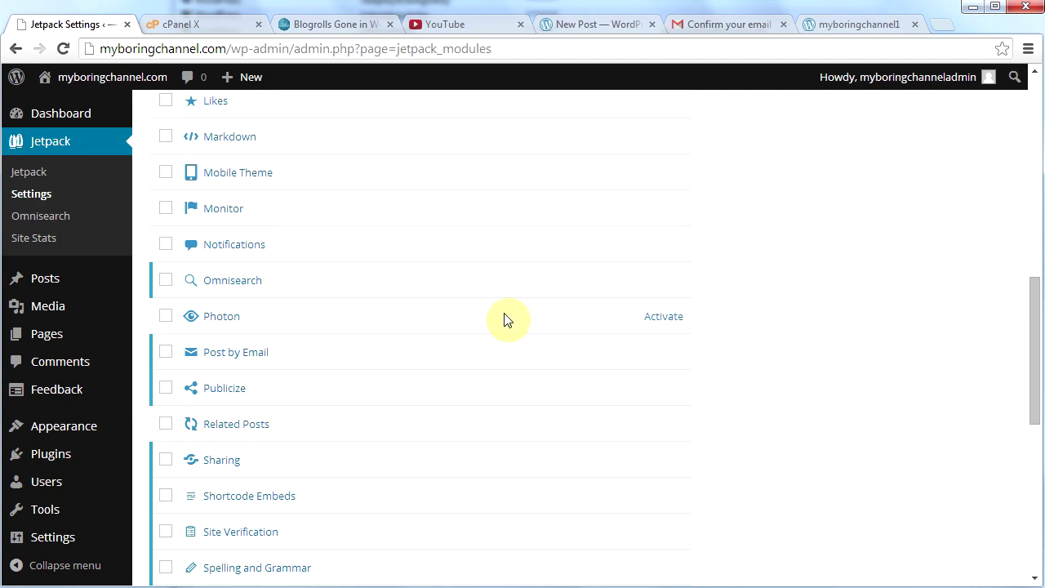
click(660, 283)
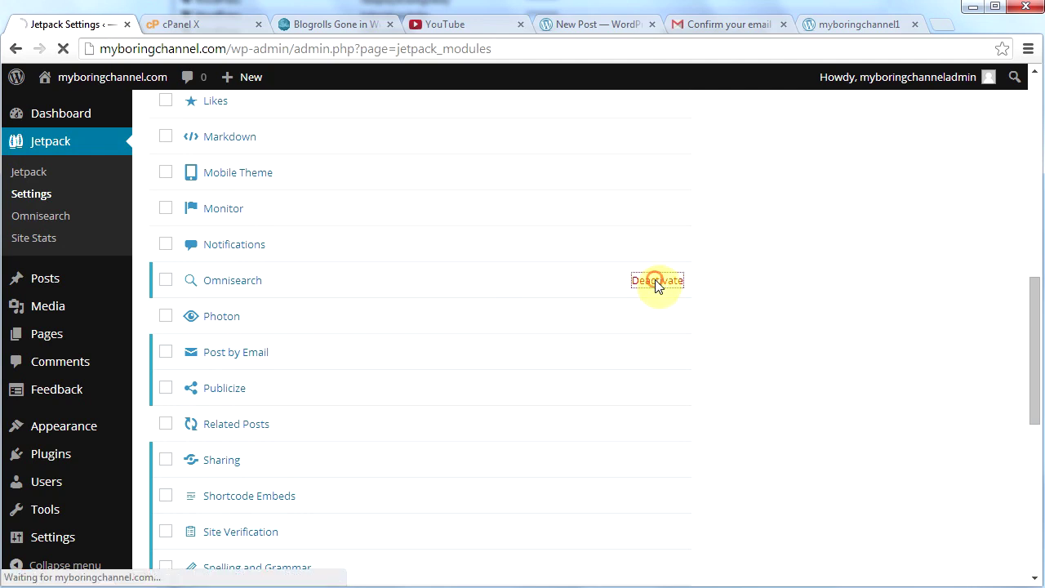
drag(1034, 221, 1036, 435)
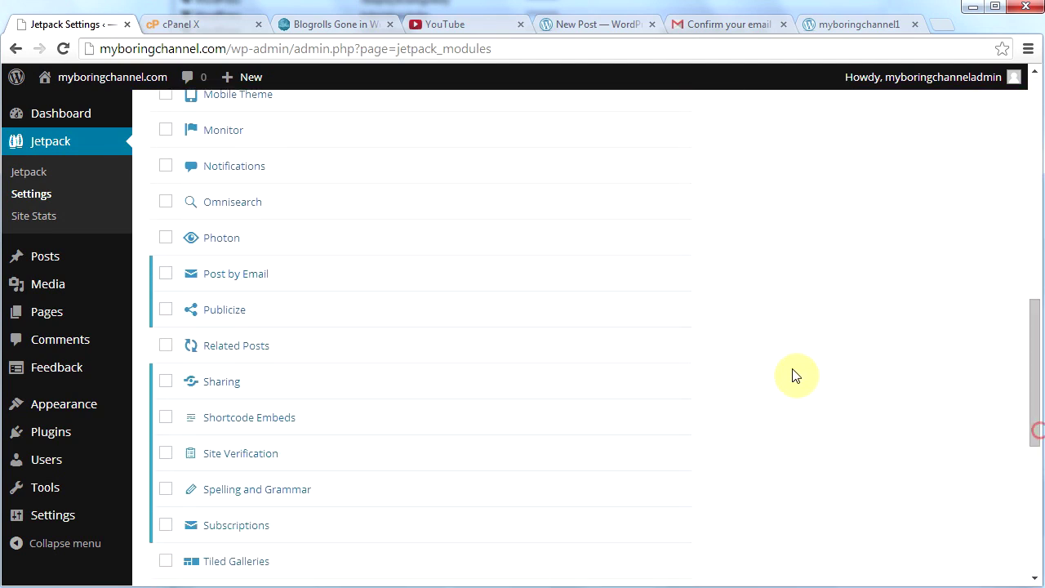
click(663, 279)
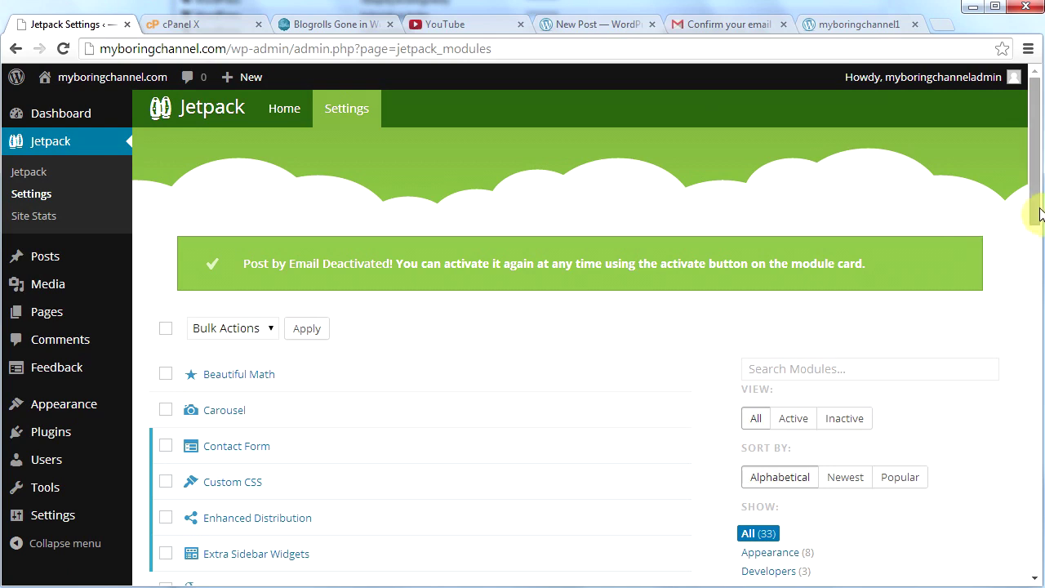
drag(1038, 216, 996, 441)
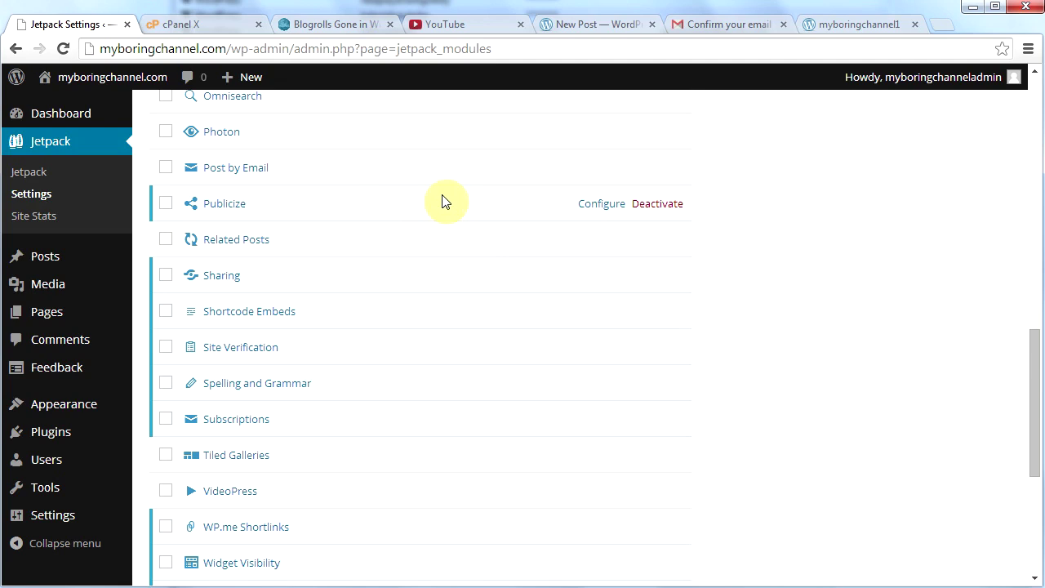
drag(1036, 374, 1038, 385)
scroll(579, 158, down, 1)
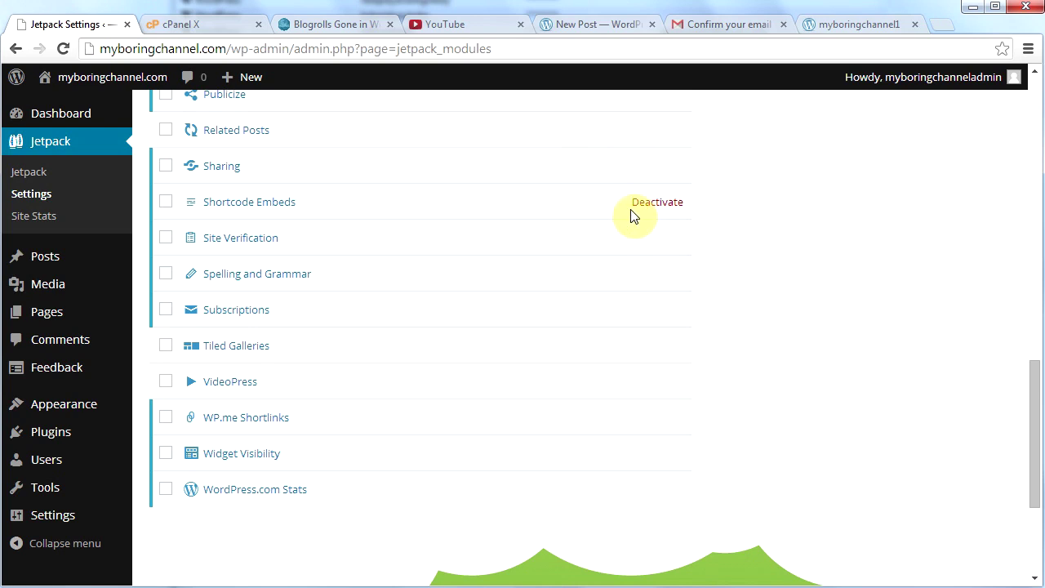
Deactivate the Shortcode Embeds and Spelling and Grammar modules.
click(658, 206)
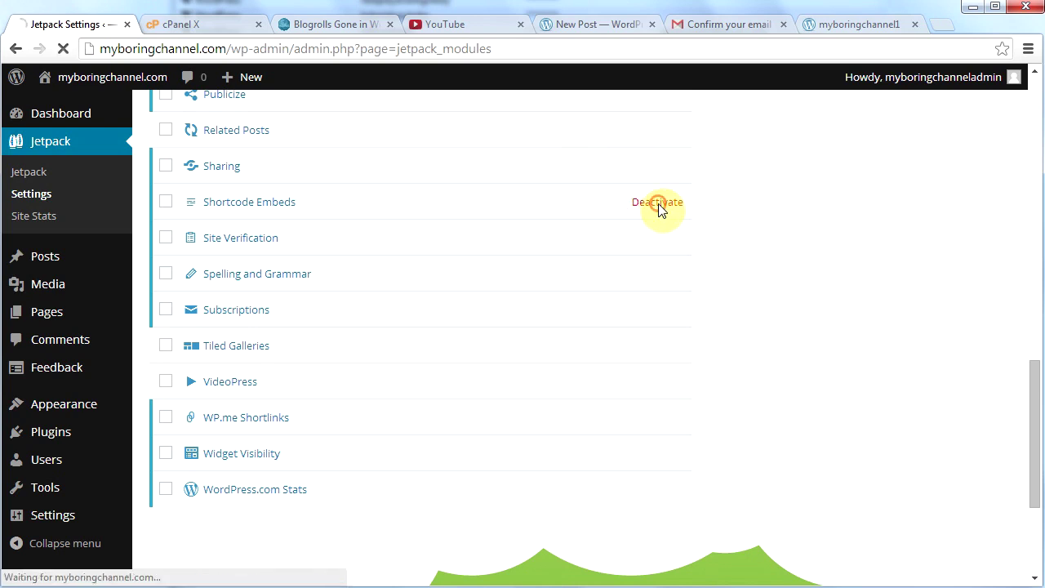
scroll(784, 311, down, 4)
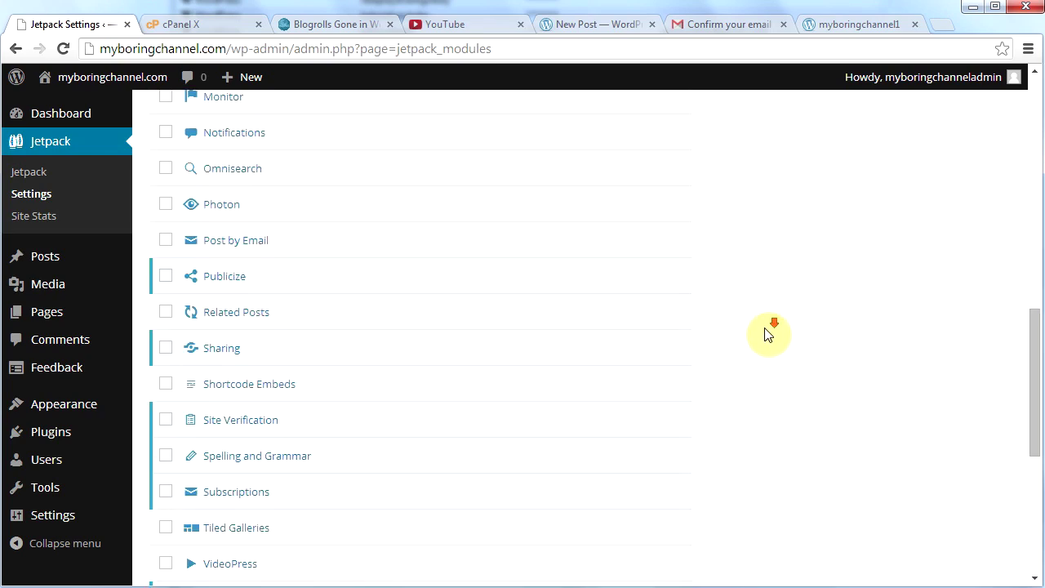
scroll(735, 333, down, 1)
click(1033, 207)
drag(1037, 351, 1034, 483)
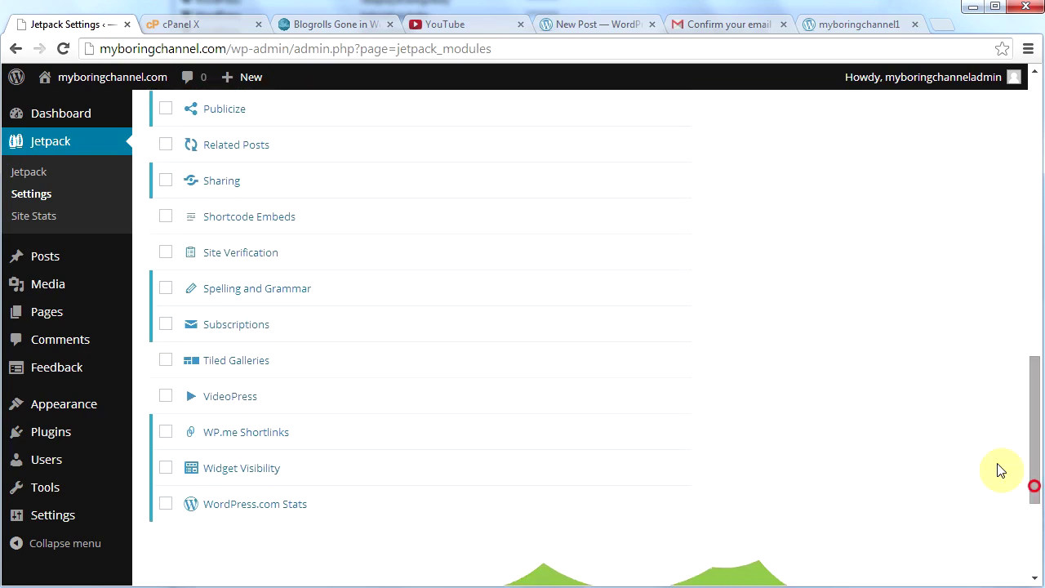
click(667, 291)
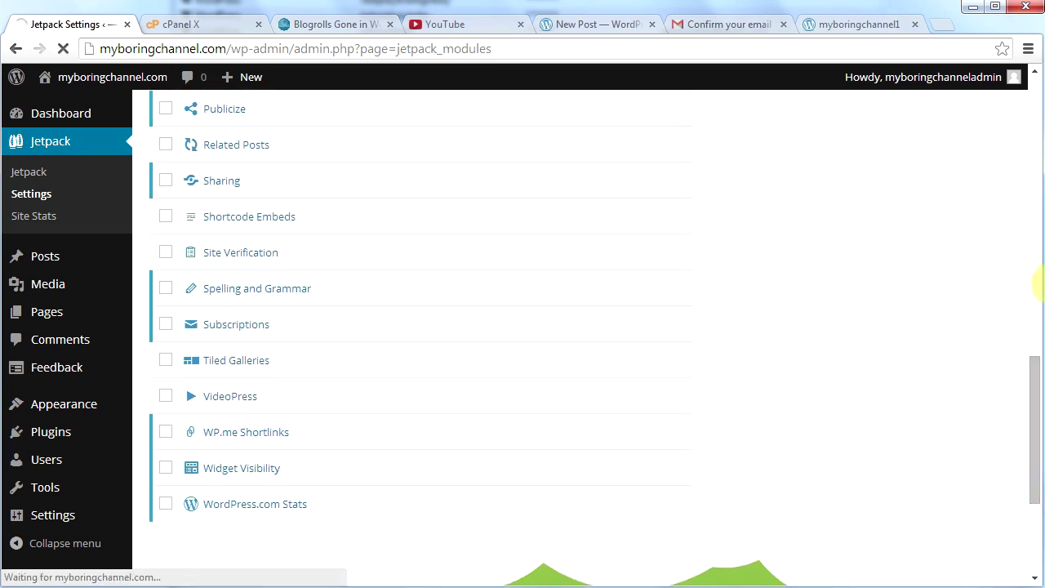
drag(1029, 154, 1008, 446)
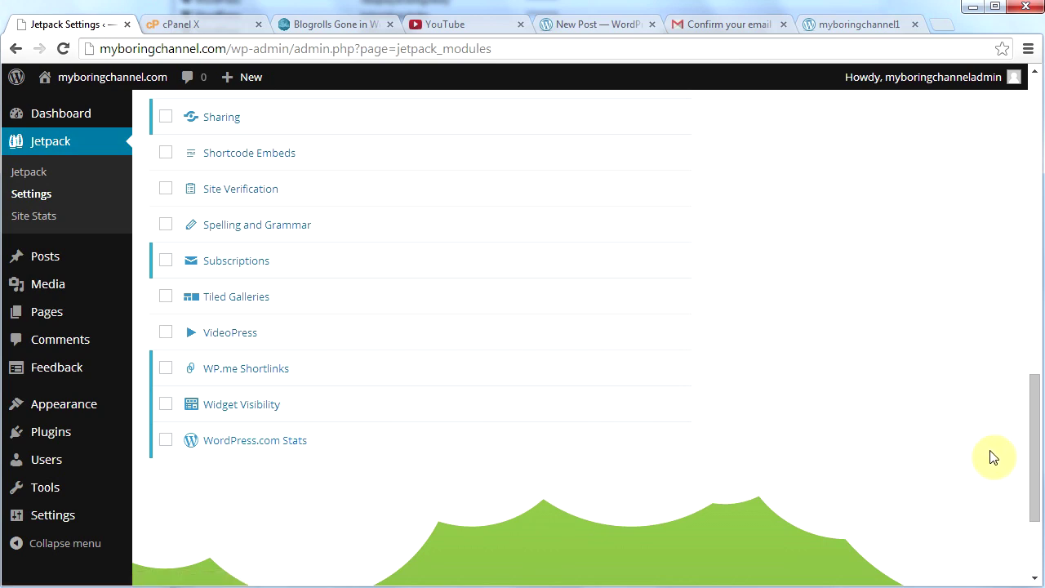
drag(1034, 450, 1019, 120)
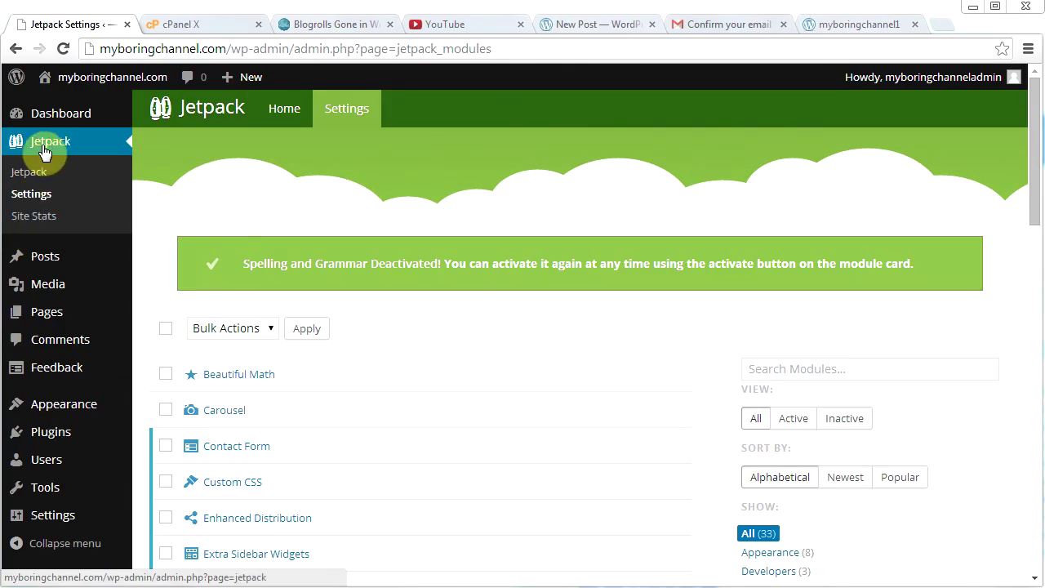
Check the Jetpack Site Stats page, then visit the live blog home page.
click(27, 215)
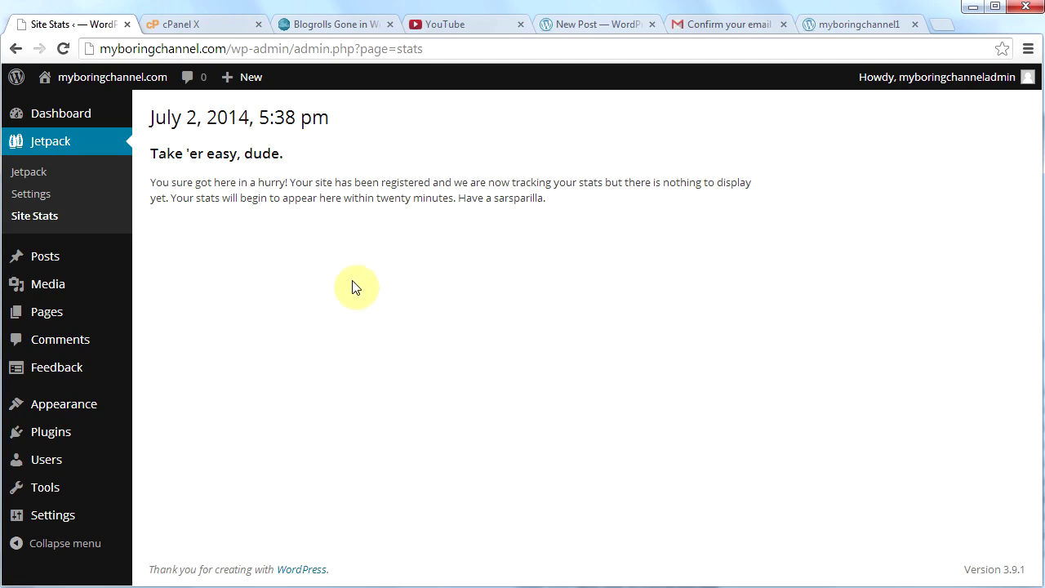
mouse_move(81, 78)
click(76, 106)
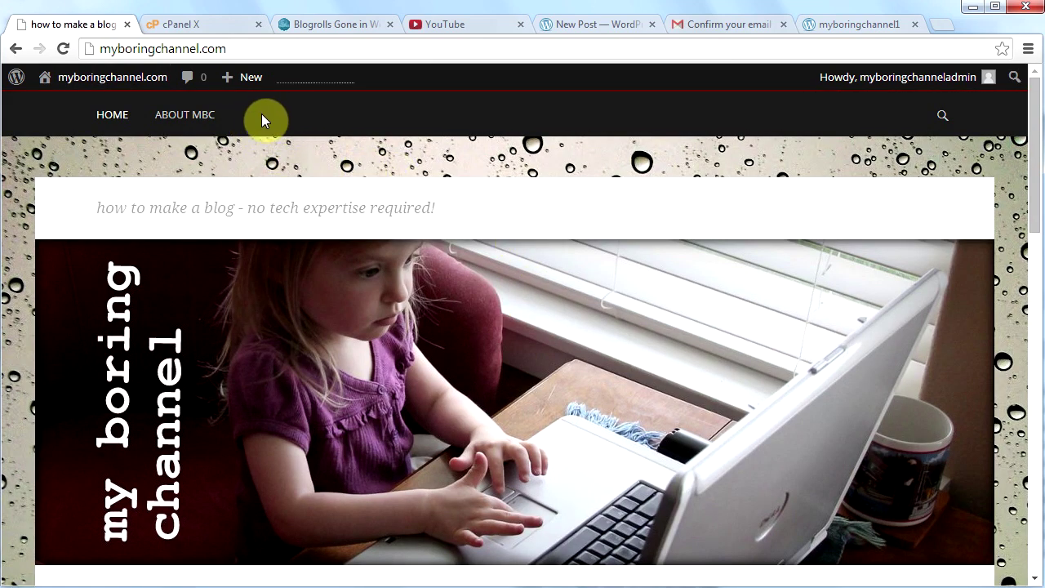
mouse_move(88, 84)
mouse_move(249, 79)
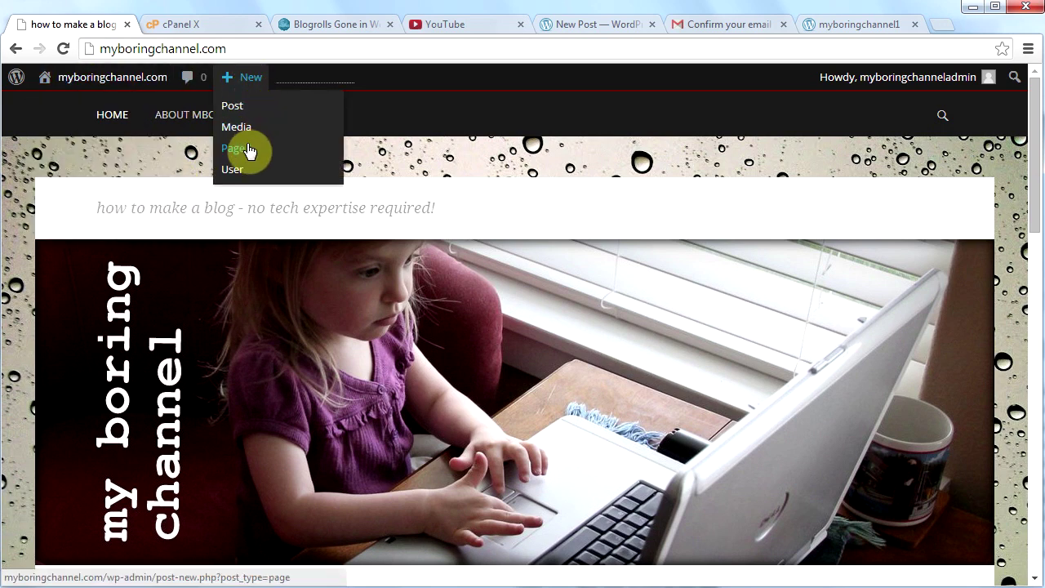
Create a new page titled 'Contact Me' and open the contact form builder in its body.
click(90, 102)
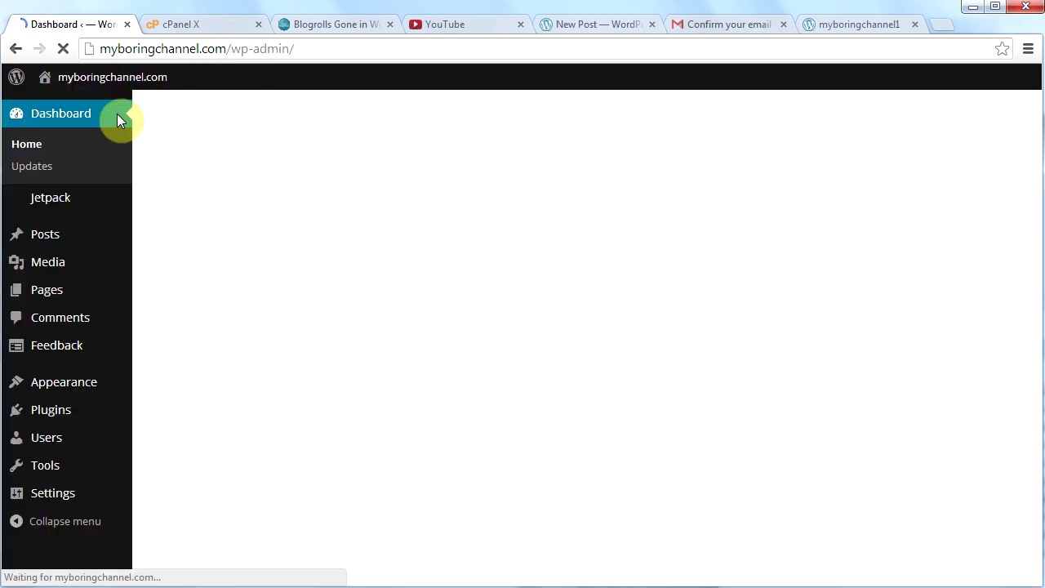
mouse_move(30, 299)
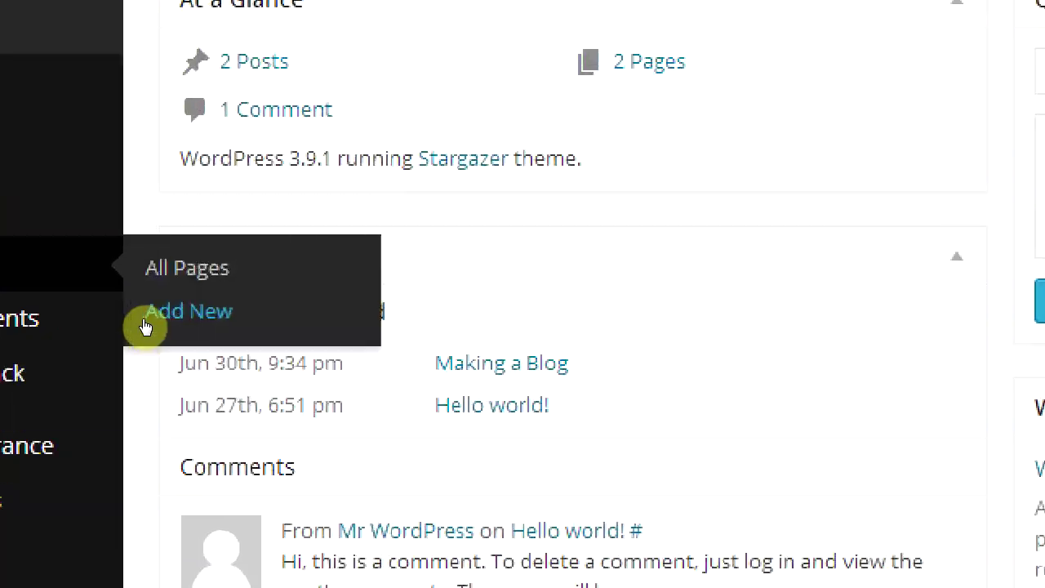
click(146, 325)
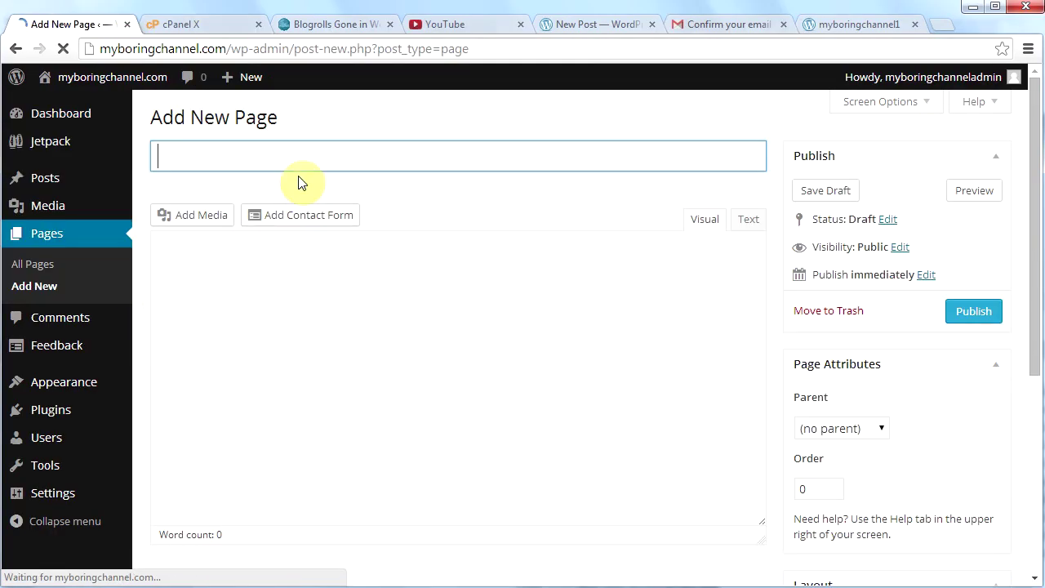
text(Contact Me)
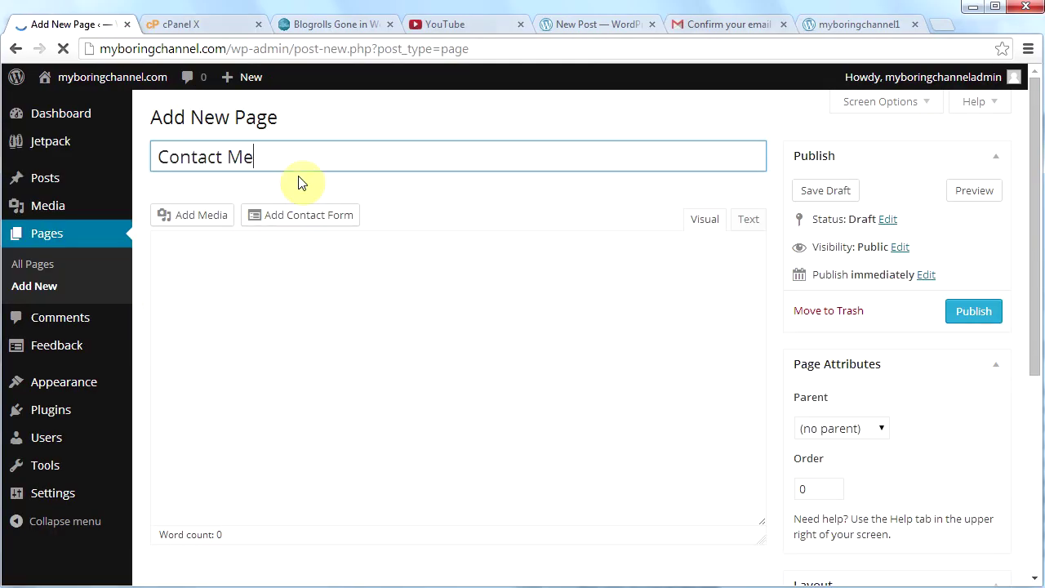
key(Tab)
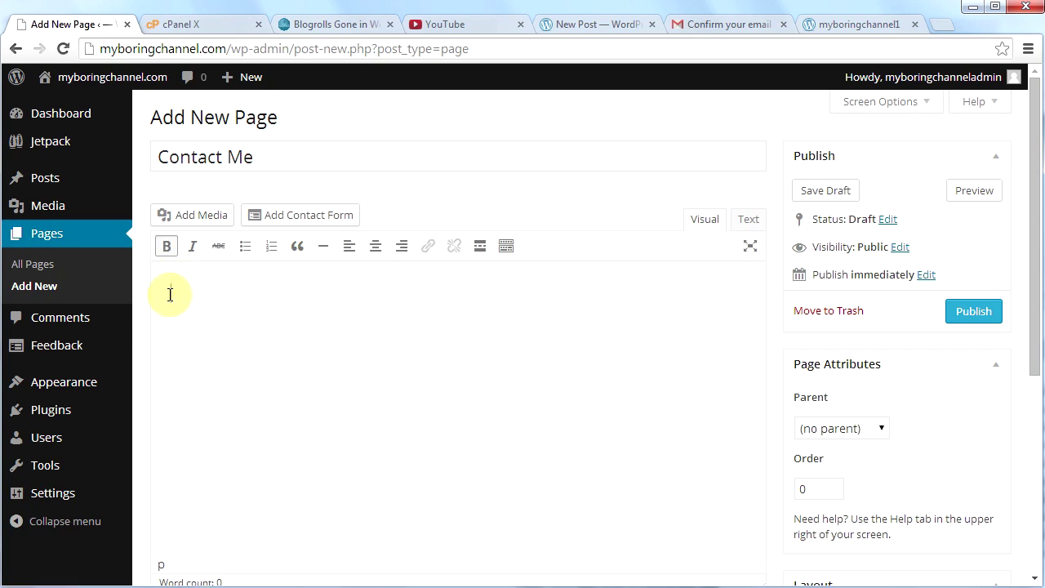
click(175, 291)
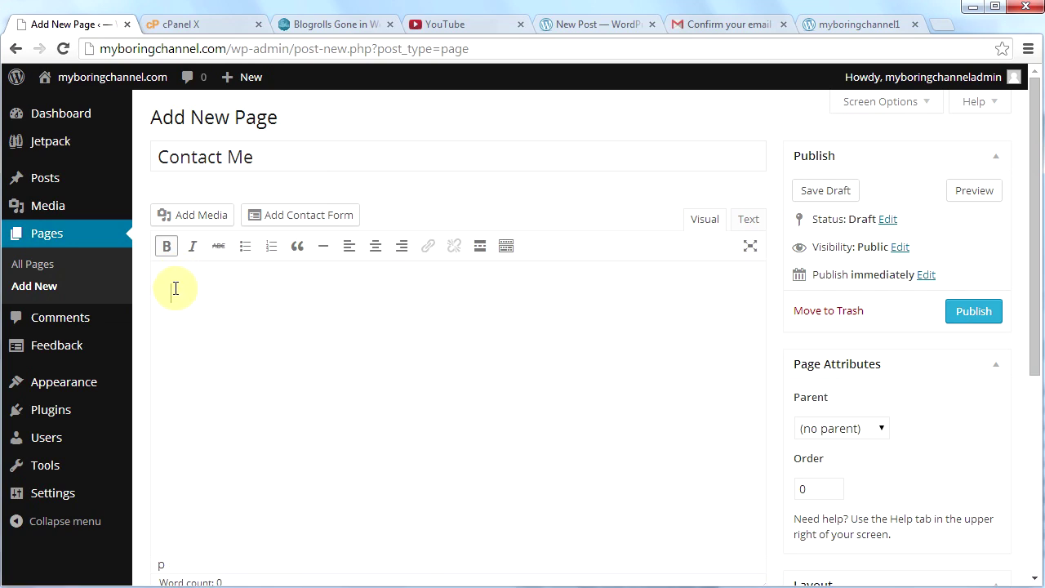
click(311, 215)
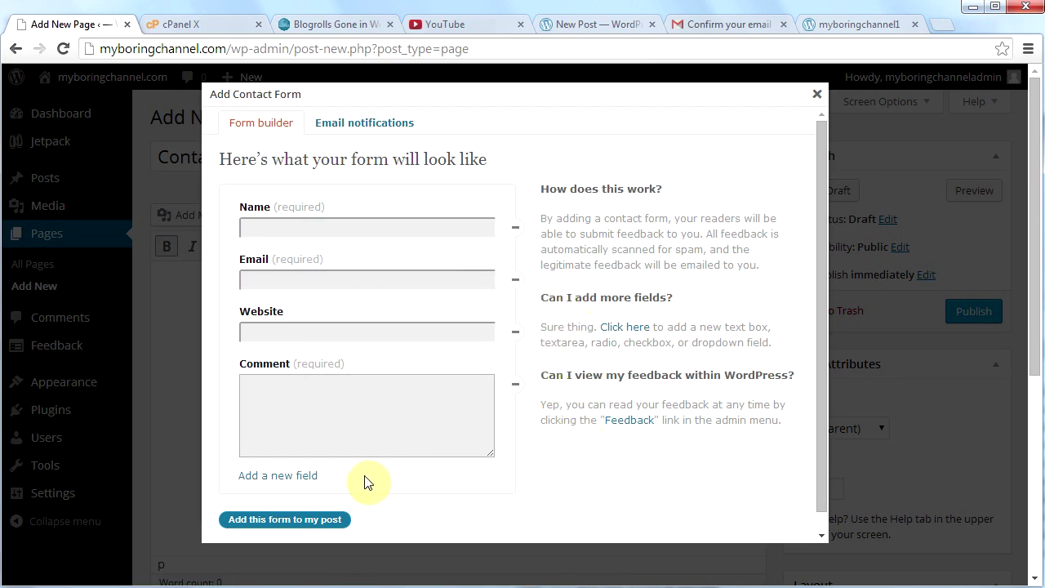
Add a new field to the contact form, then remove it again.
click(278, 478)
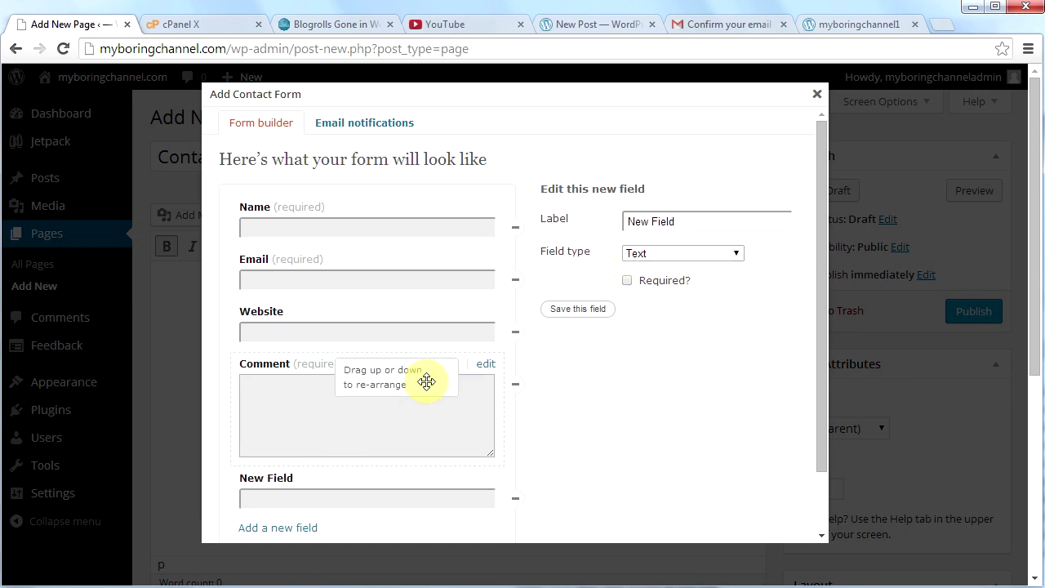
scroll(657, 440, down, 2)
mouse_move(517, 433)
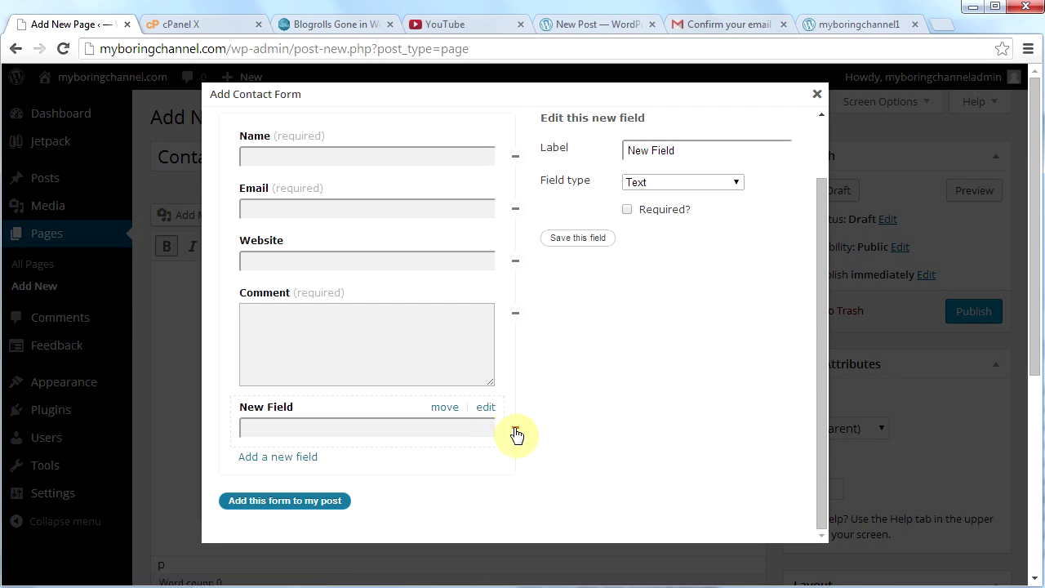
click(515, 430)
scroll(590, 322, up, 1)
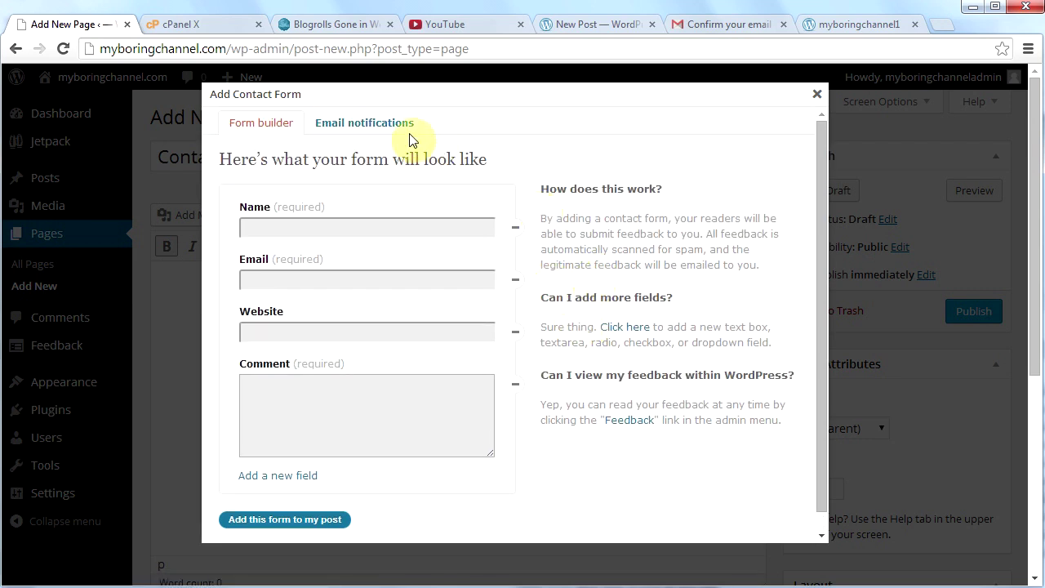
Set the notification subject to 'myboringchannel contact' and insert the form into the page.
click(340, 128)
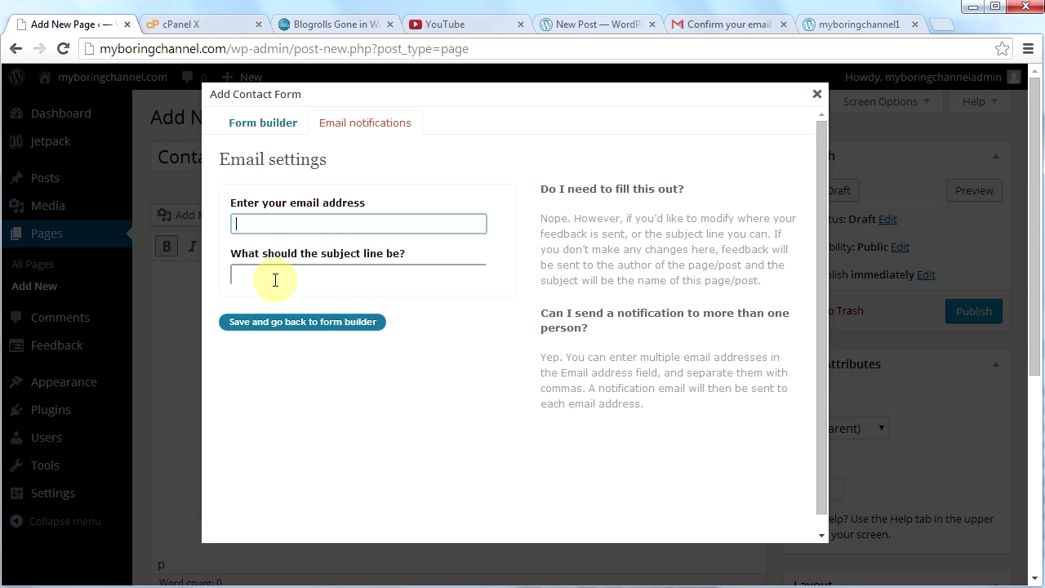
click(275, 278)
text(myboringchannel contact)
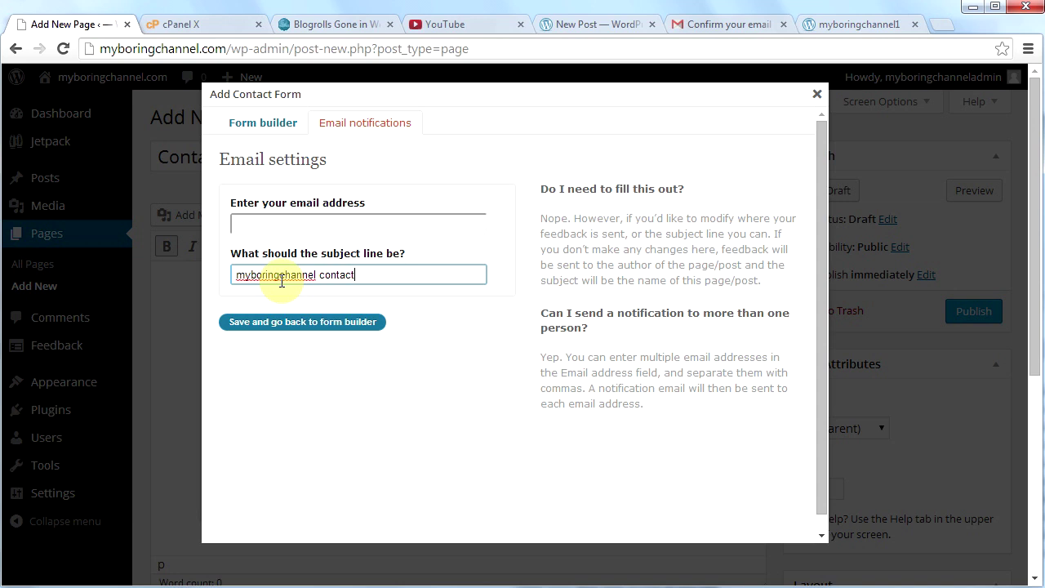
click(324, 324)
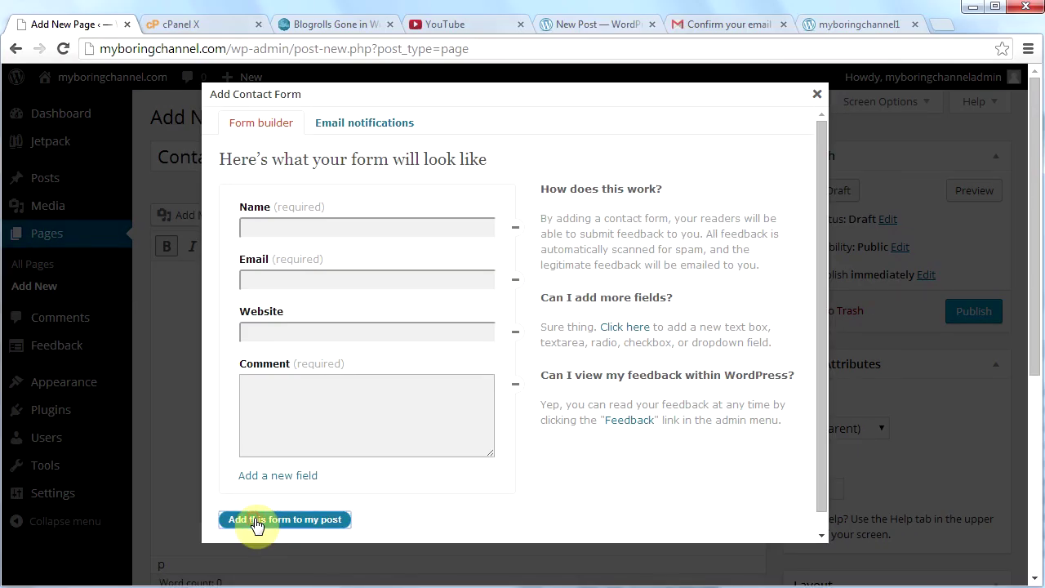
click(257, 521)
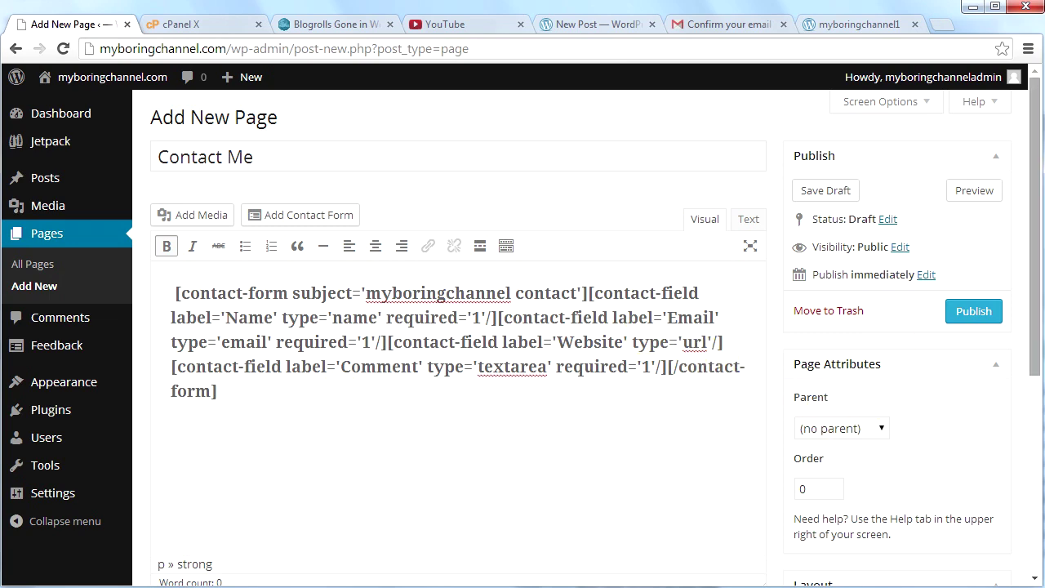
Publish the Contact Me page.
drag(1033, 310, 1042, 517)
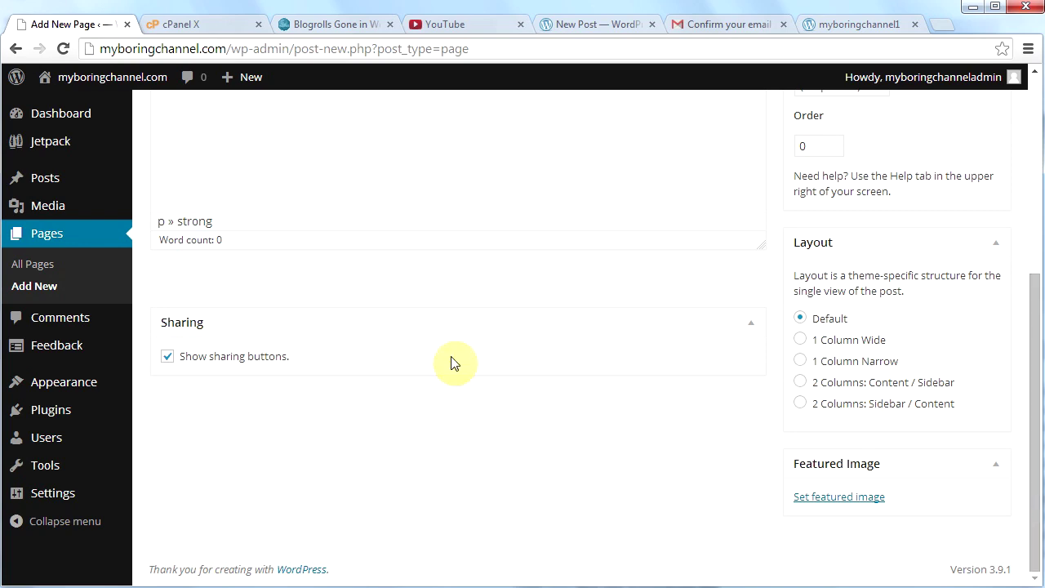
drag(1040, 445, 1034, 103)
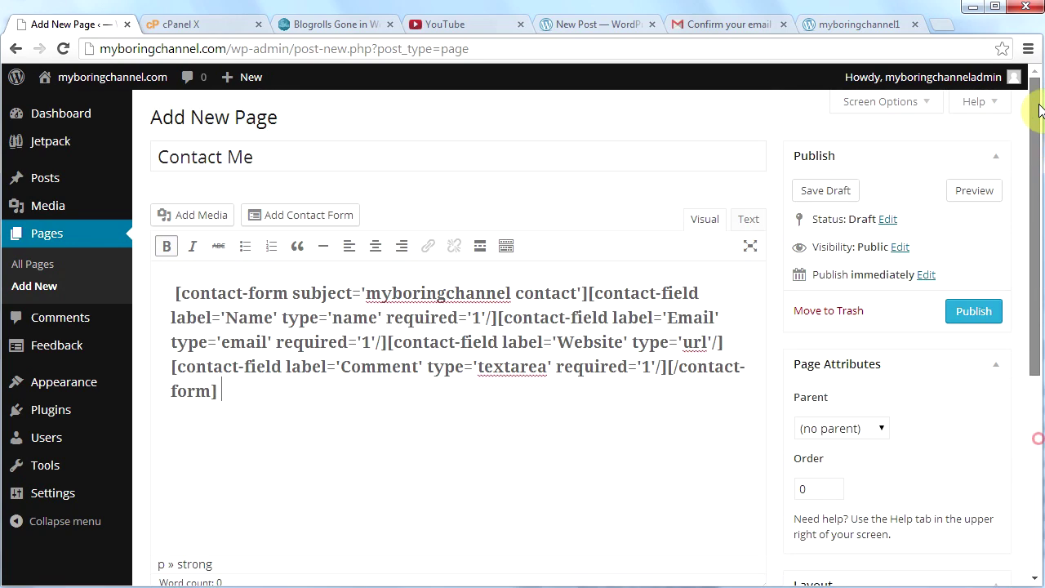
click(980, 315)
Visit the live site and view the Contact Me page's contact form.
mouse_move(100, 84)
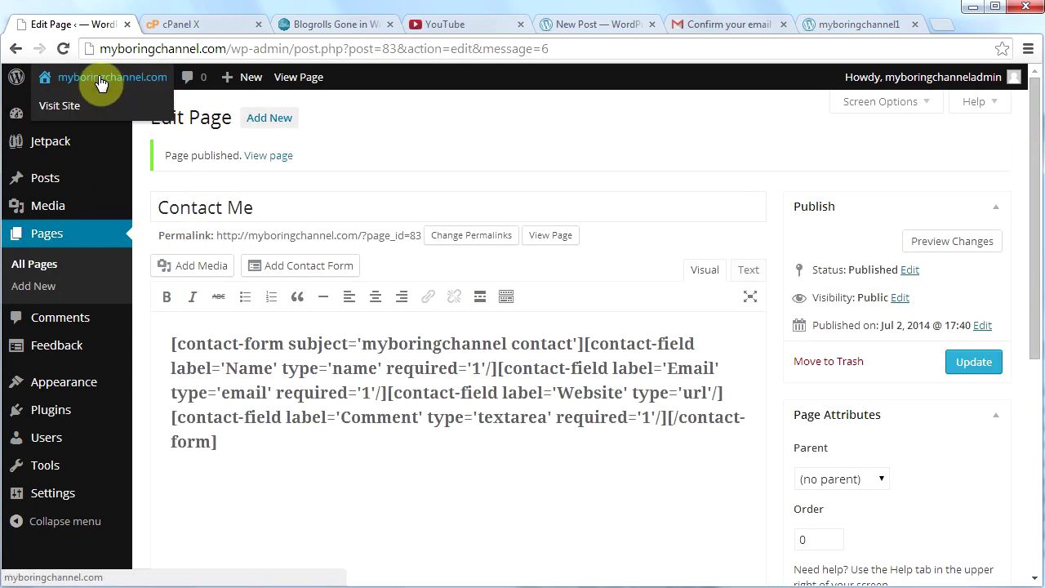
click(69, 109)
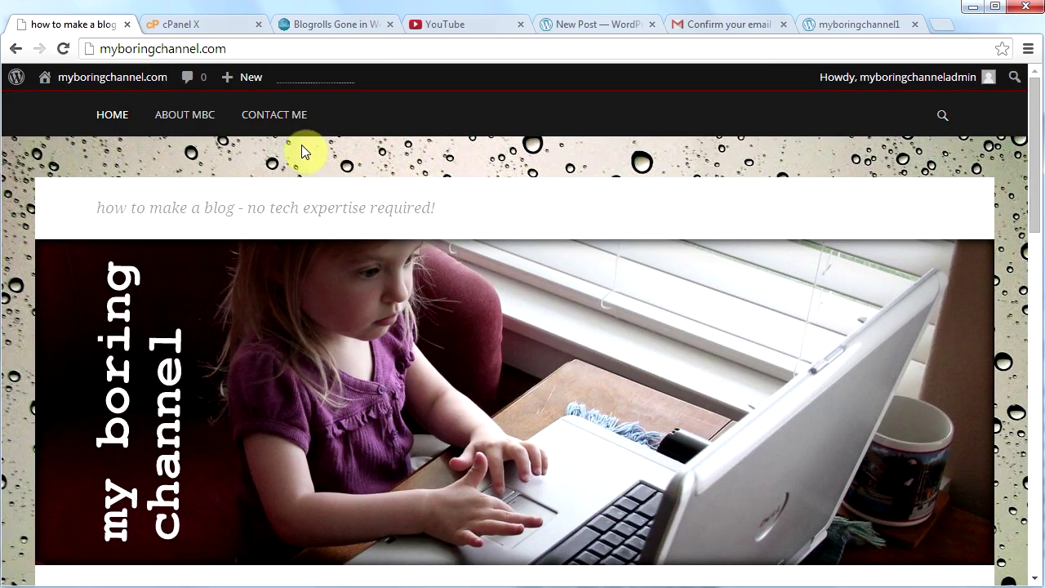
click(290, 123)
drag(1033, 164, 1031, 297)
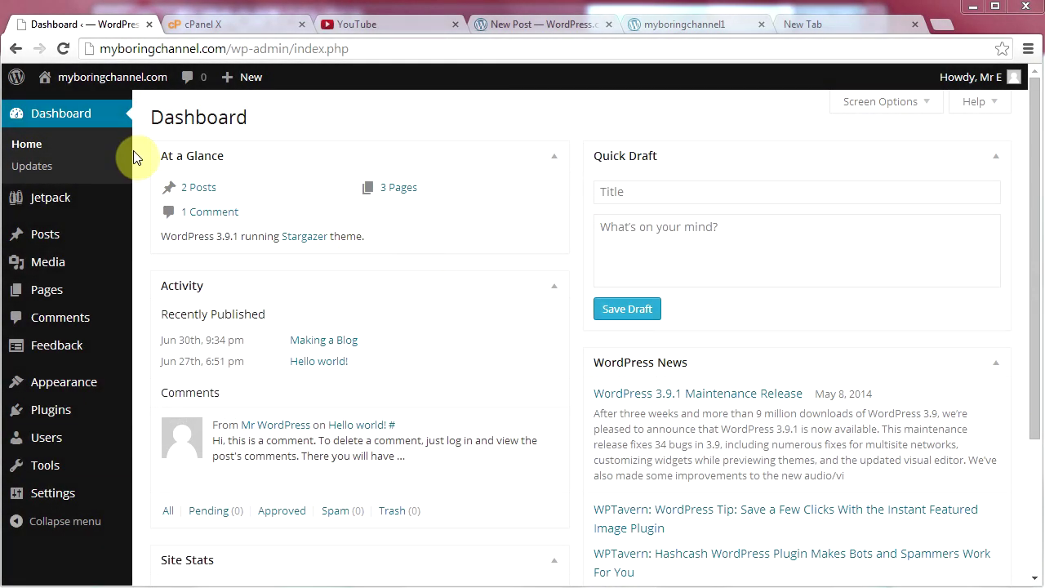
Save Jetpack Subscriptions with follow-blog and follow-comments enabled, then visit the front page.
mouse_move(63, 205)
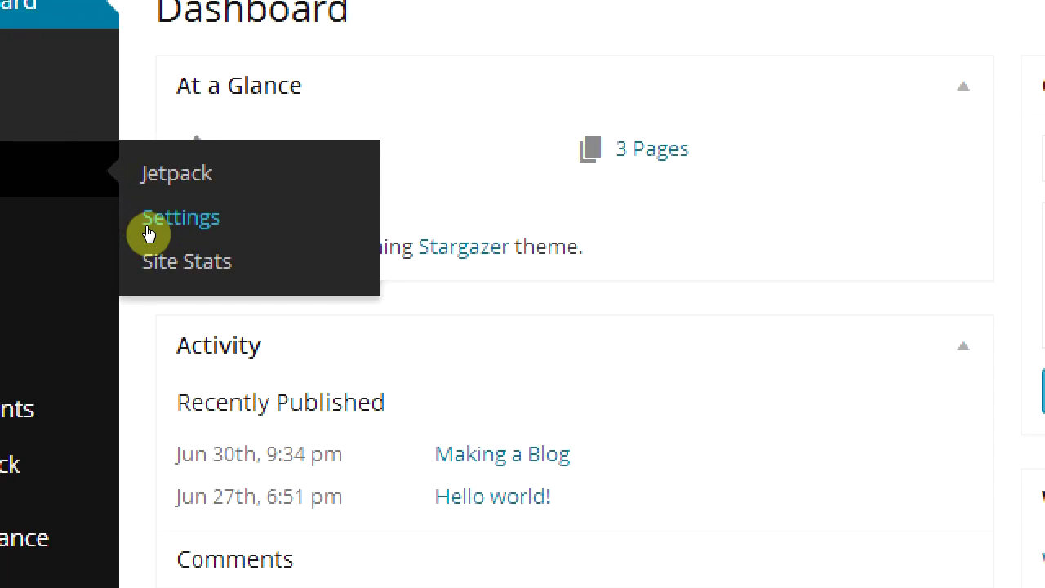
click(147, 232)
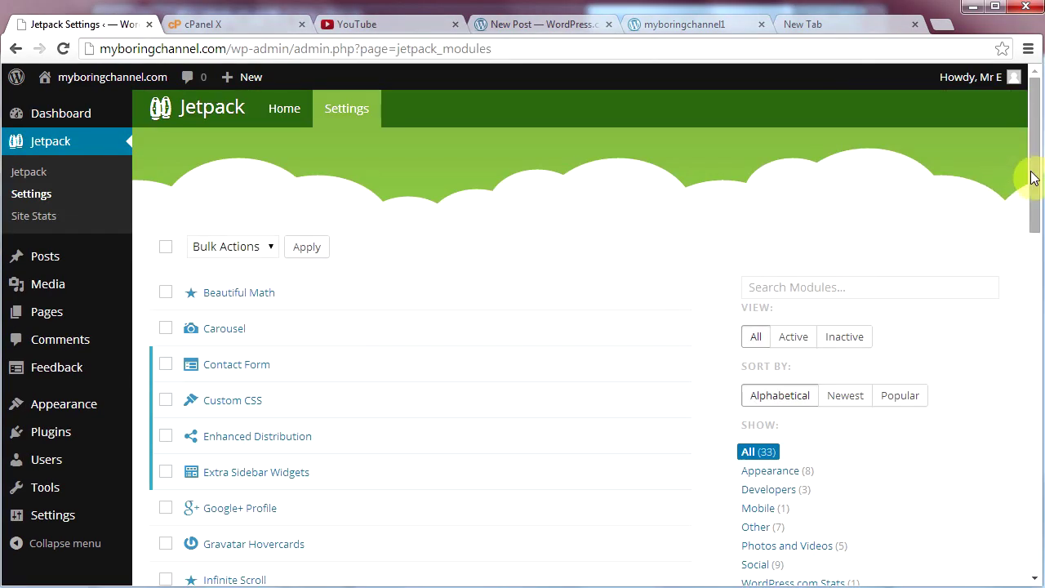
drag(1033, 178, 1008, 474)
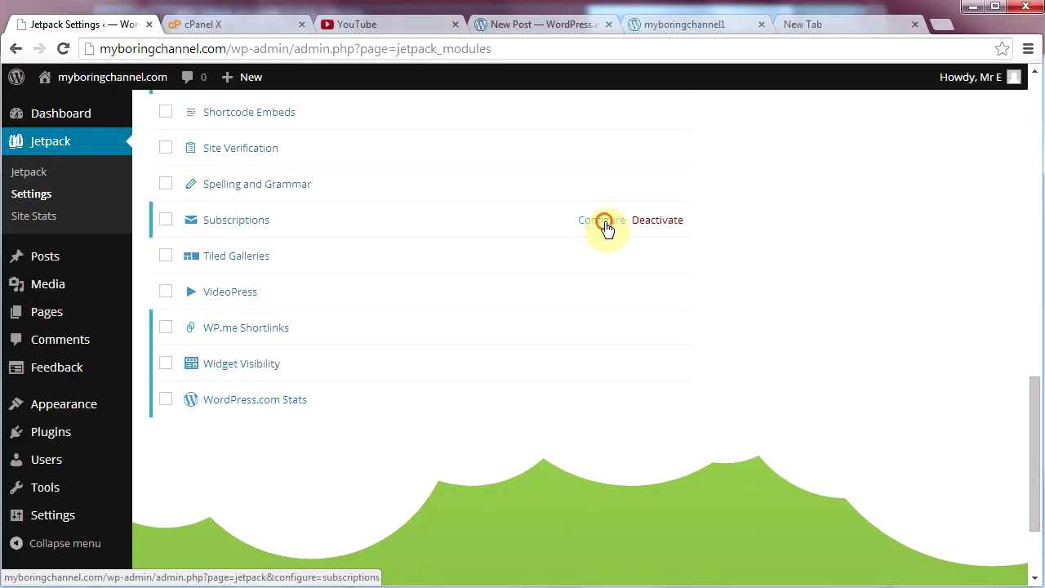
click(605, 222)
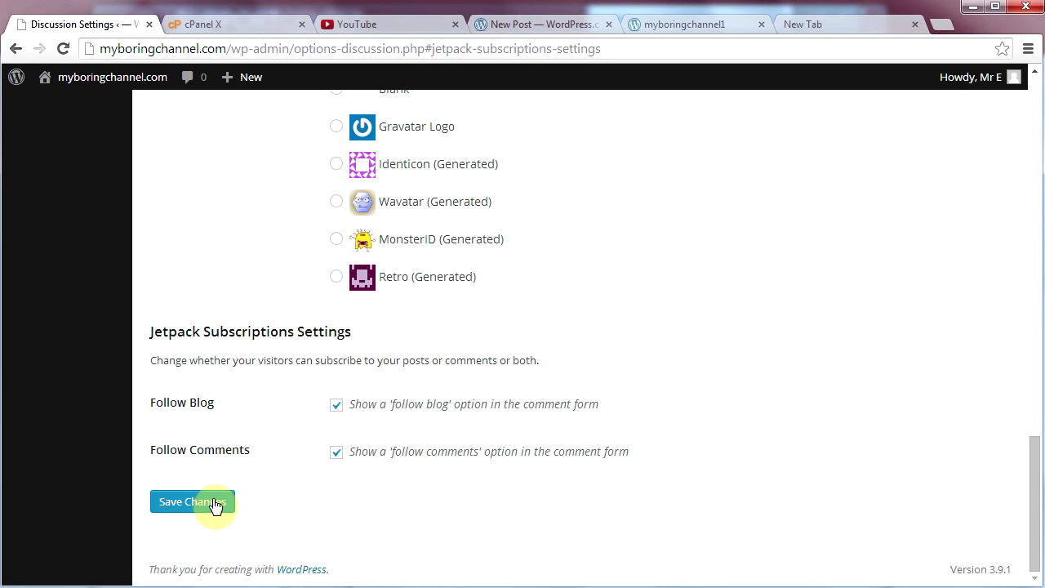
click(214, 505)
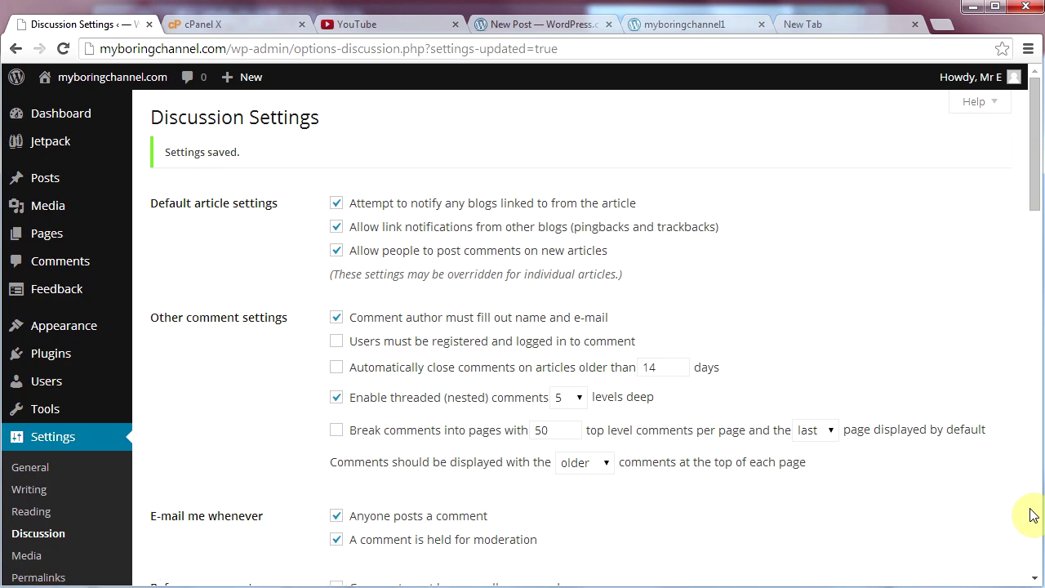
mouse_move(94, 77)
click(75, 105)
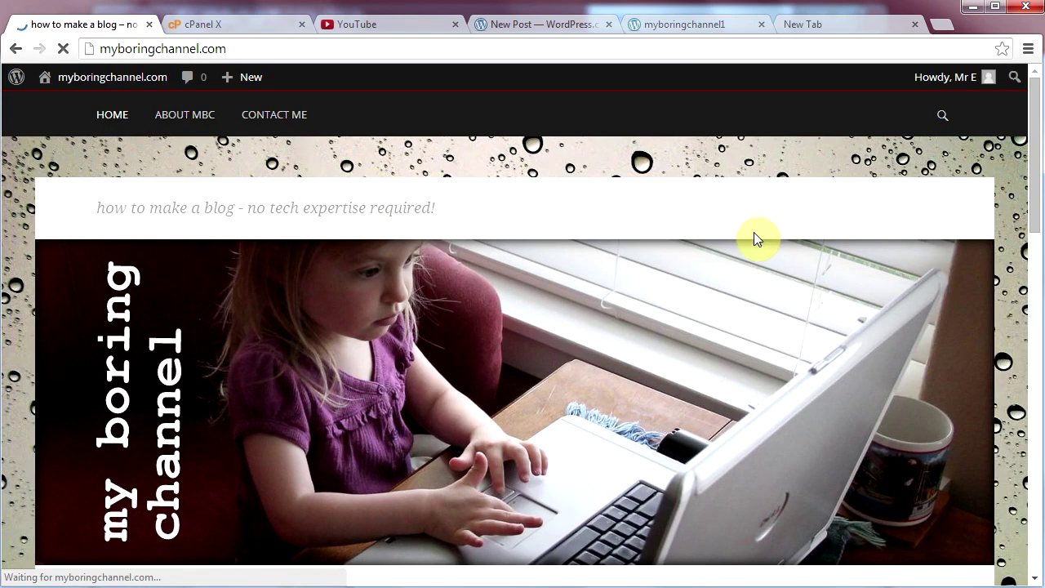
Open the 'Making a Blog' post and check the Notify me checkboxes under its comment form.
scroll(1020, 298, down, 4)
click(214, 393)
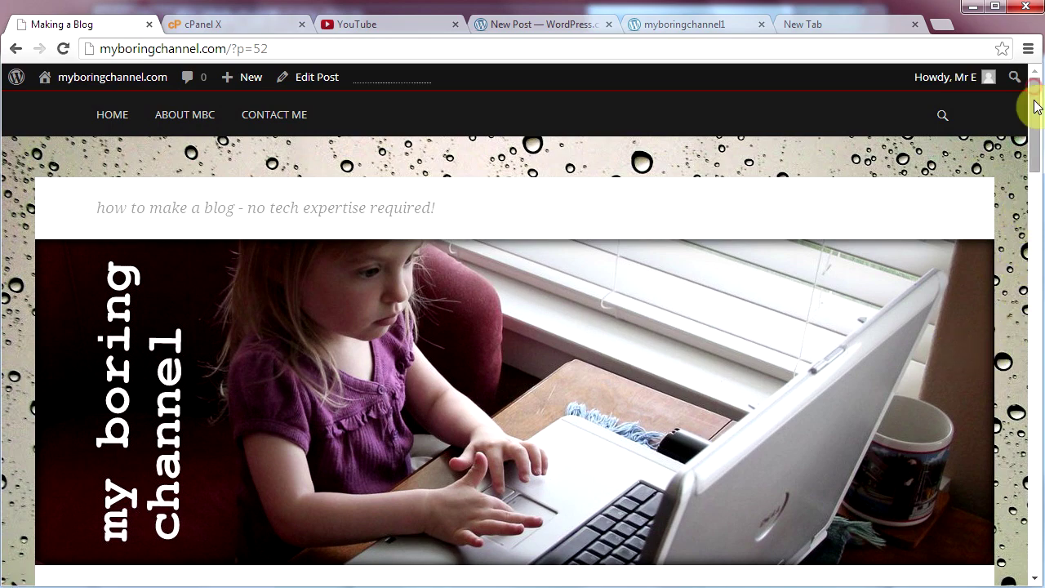
drag(1035, 106, 1001, 432)
scroll(1034, 353, down, 1)
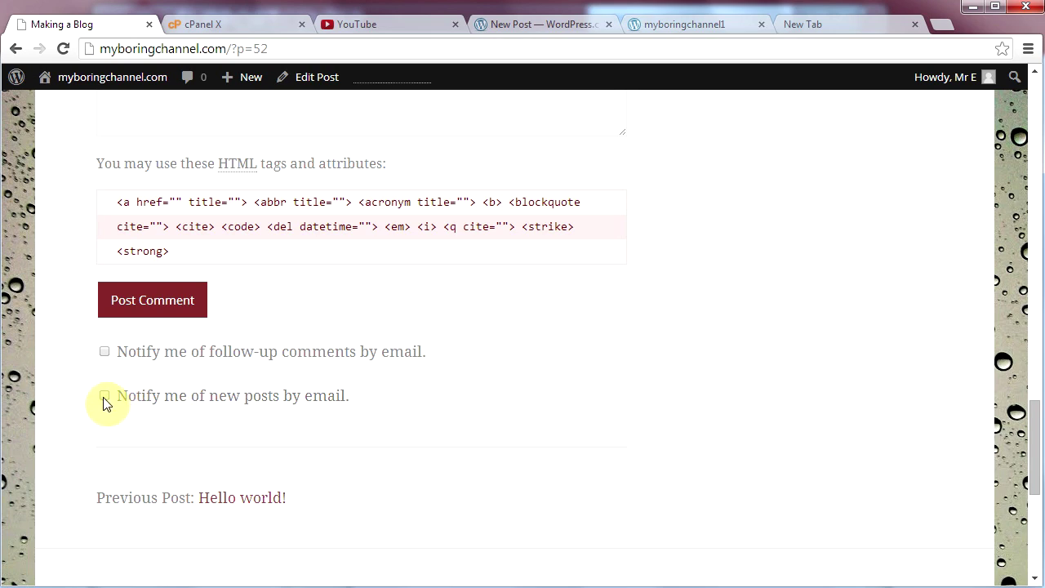
click(104, 352)
click(1036, 458)
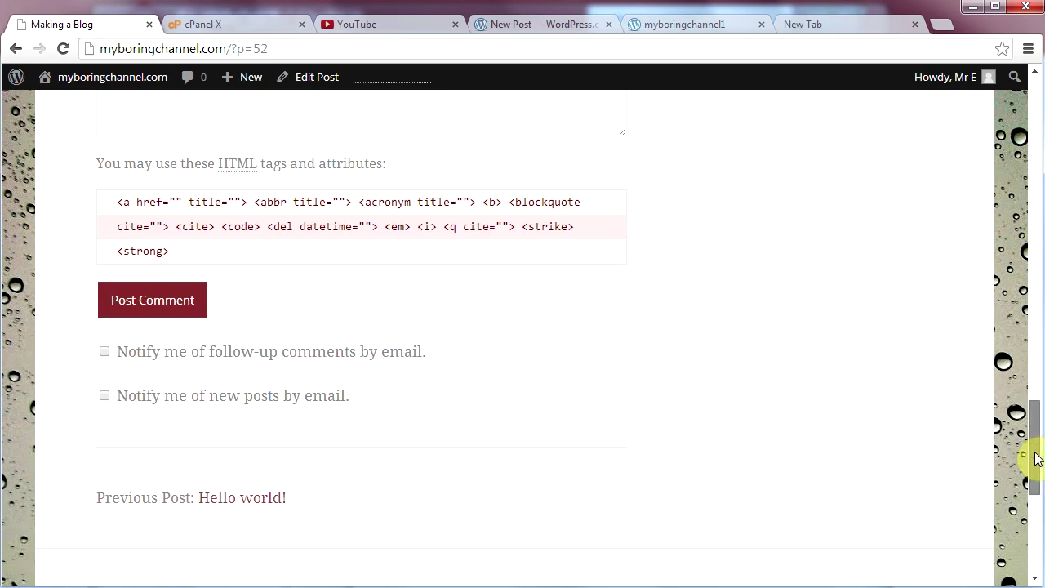
drag(1036, 458, 1033, 298)
drag(1036, 151, 1021, 93)
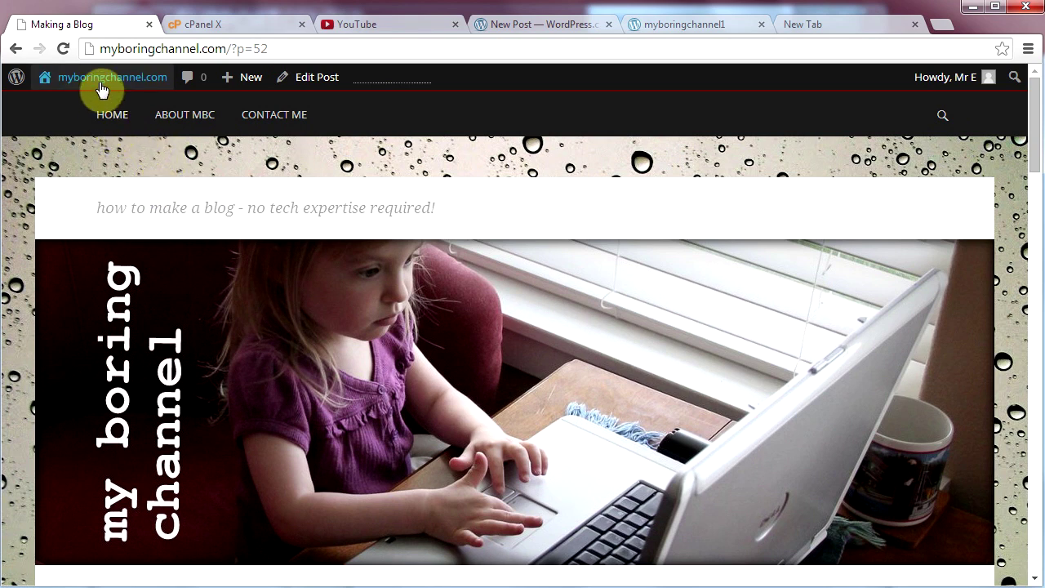
mouse_move(102, 83)
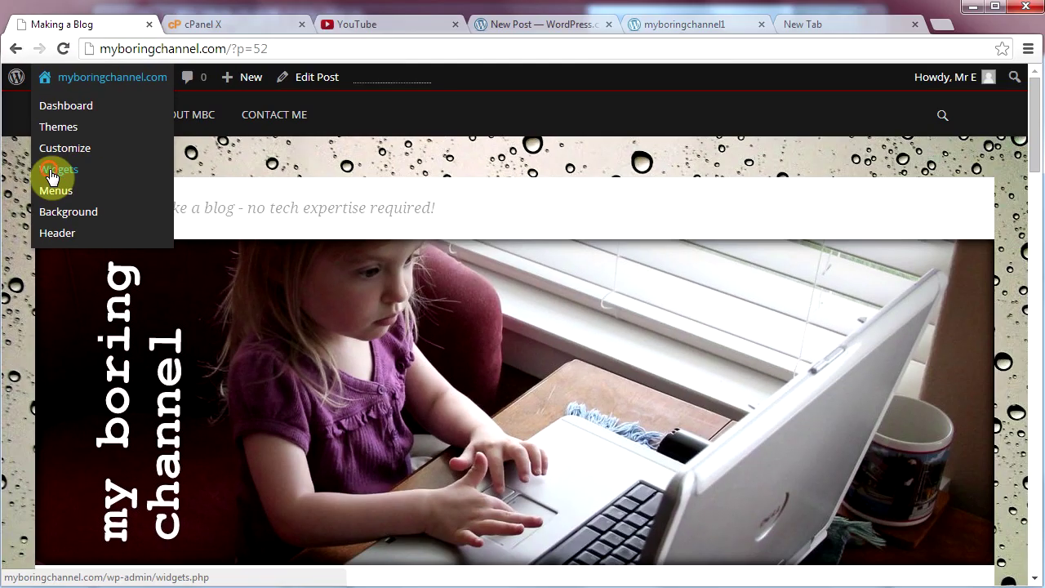
Place Blog Subscriptions (Jetpack) in the Subsidiary sidebar with the total subscriber count unchecked.
click(50, 173)
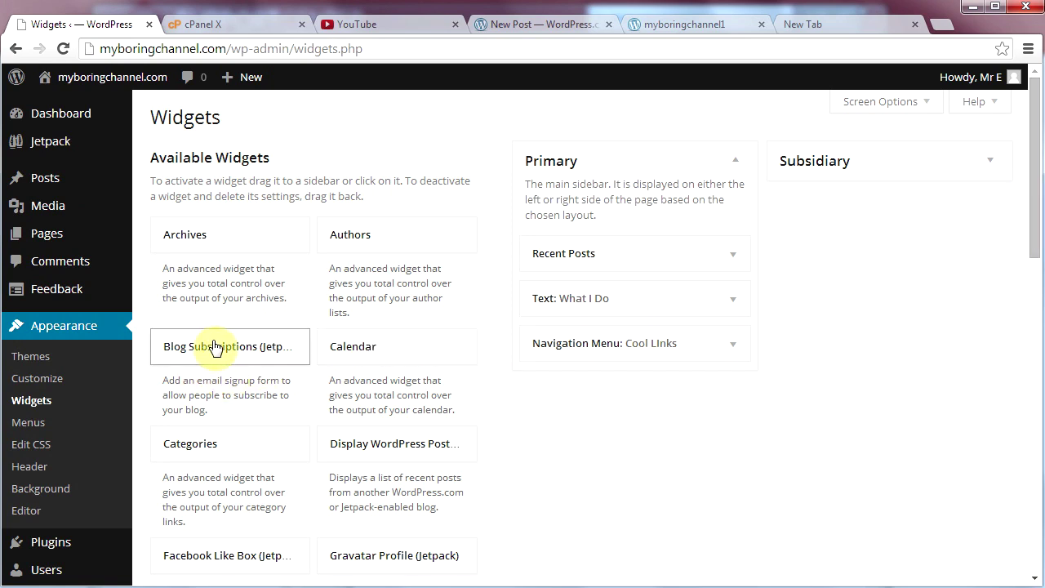
click(985, 160)
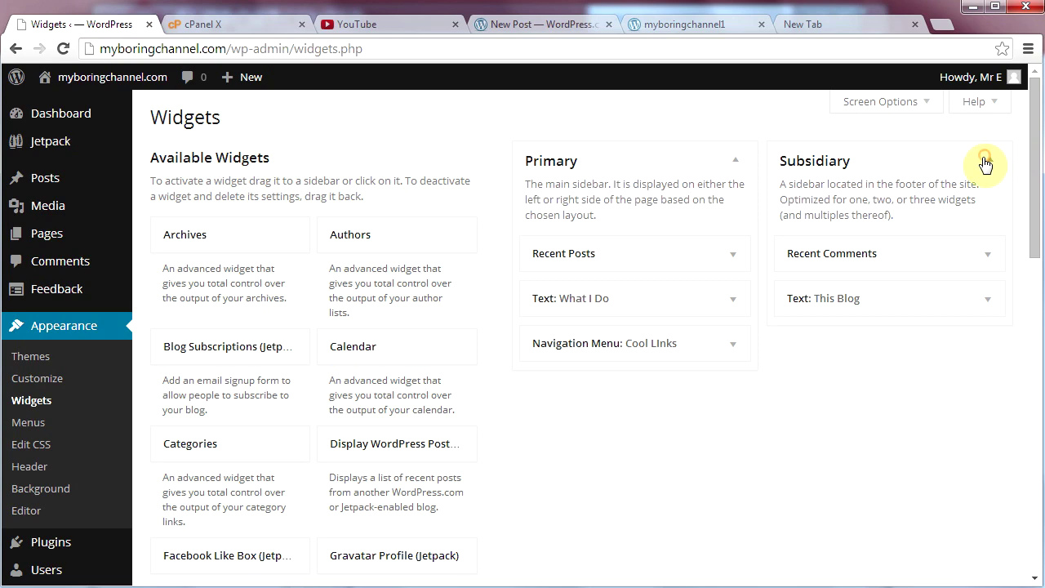
drag(212, 363, 832, 258)
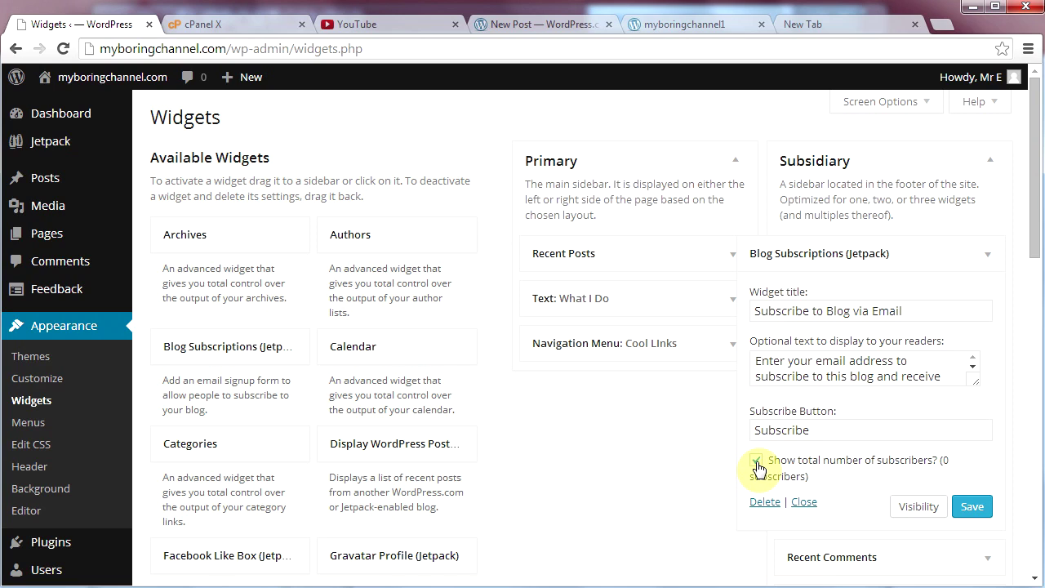
click(756, 461)
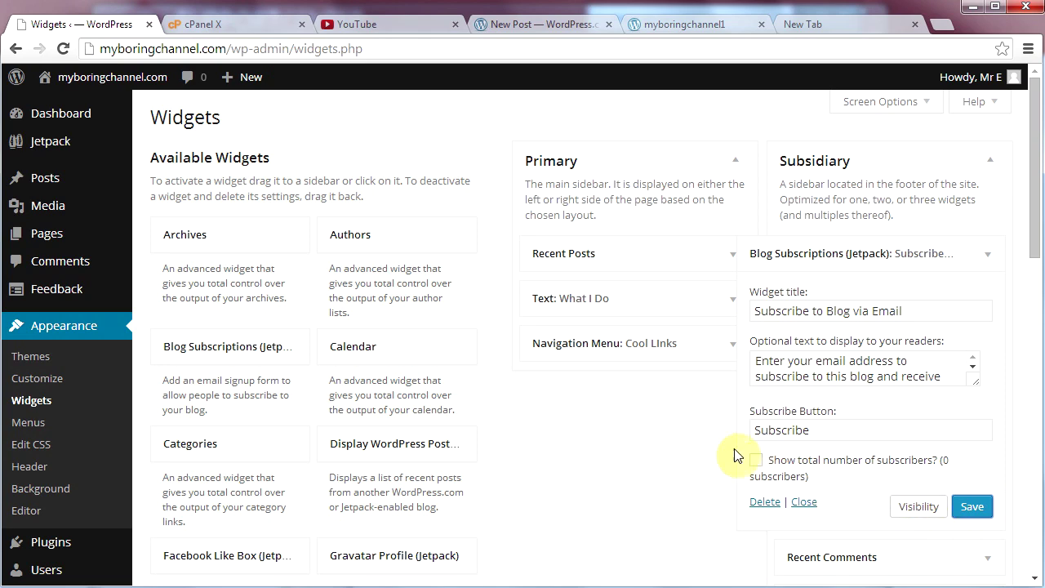
View the email subscription form in the live site's footer, then return to the Widgets page.
mouse_move(41, 83)
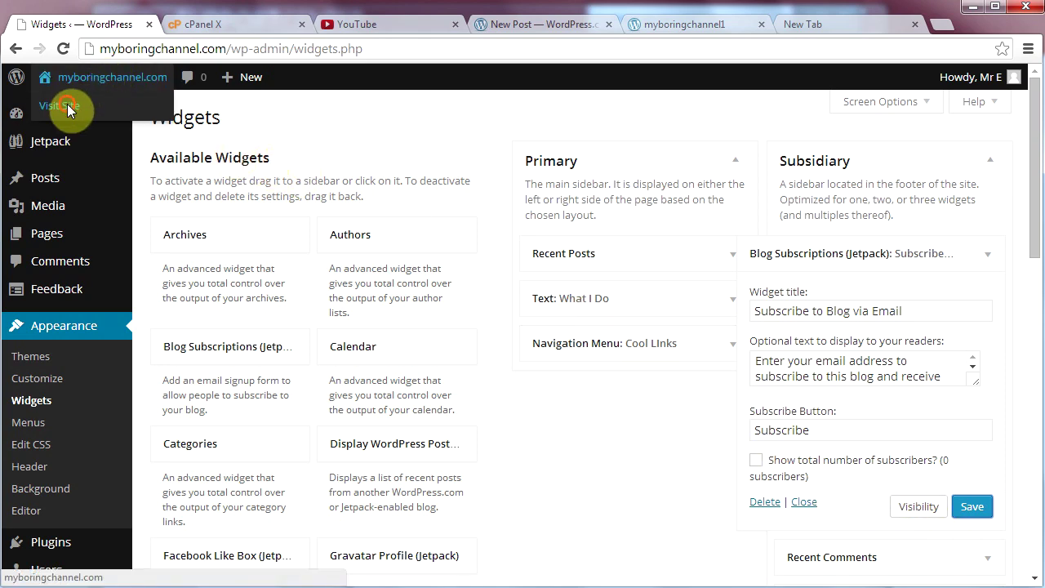
click(70, 107)
drag(1032, 153, 1031, 449)
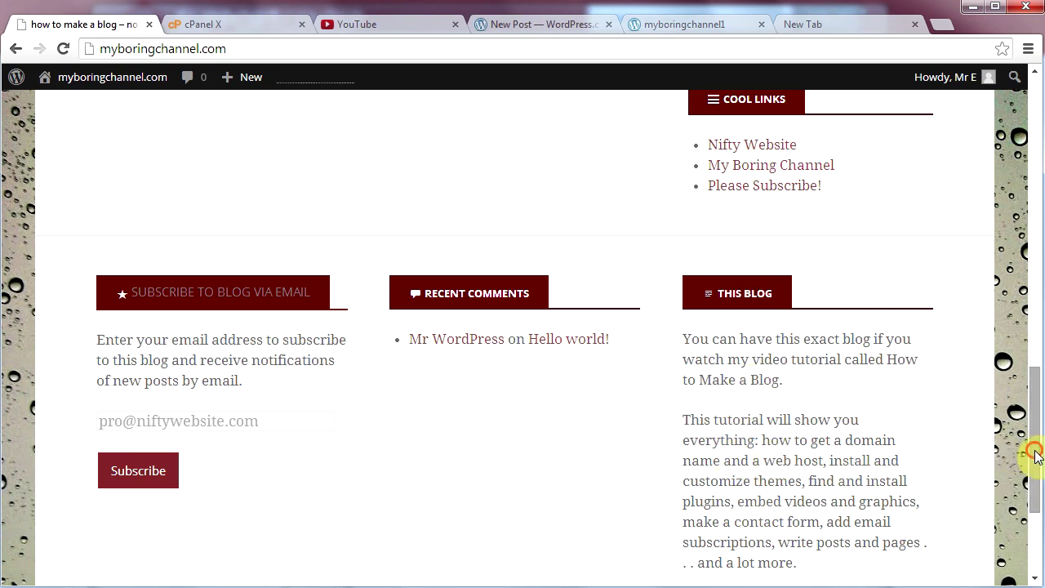
drag(1034, 454, 1033, 466)
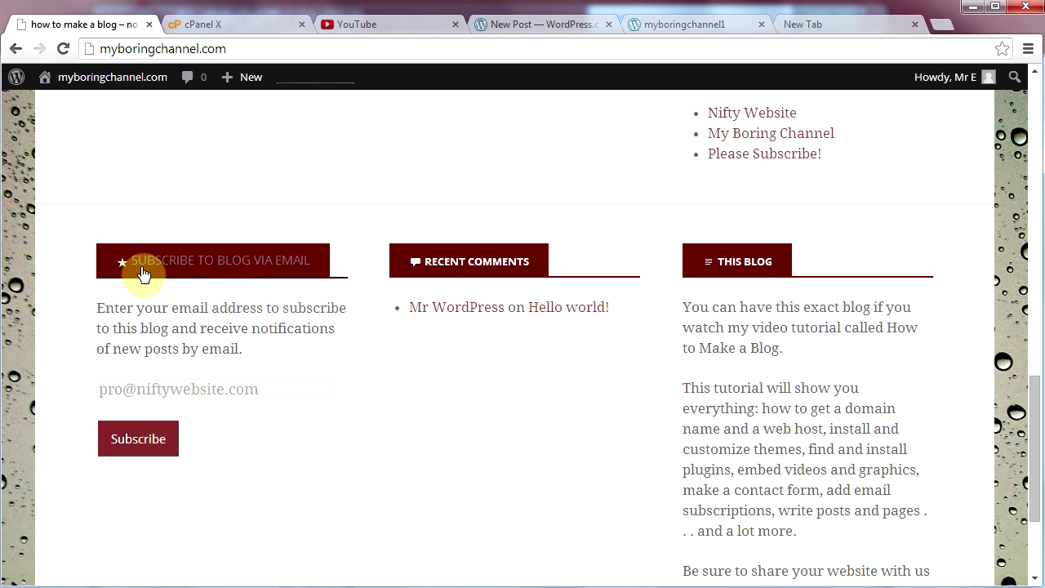
click(1035, 455)
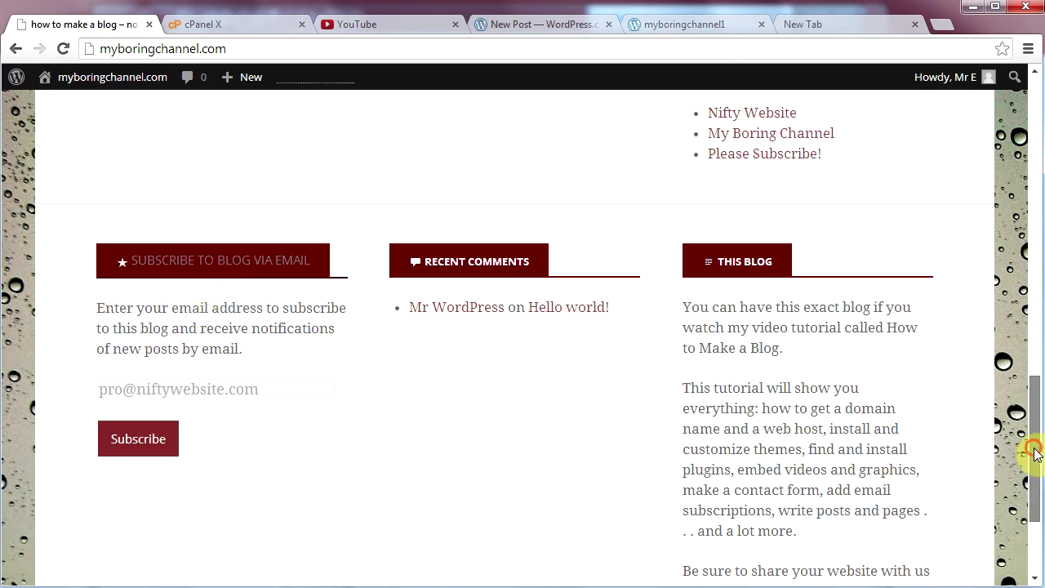
drag(1034, 455, 1032, 196)
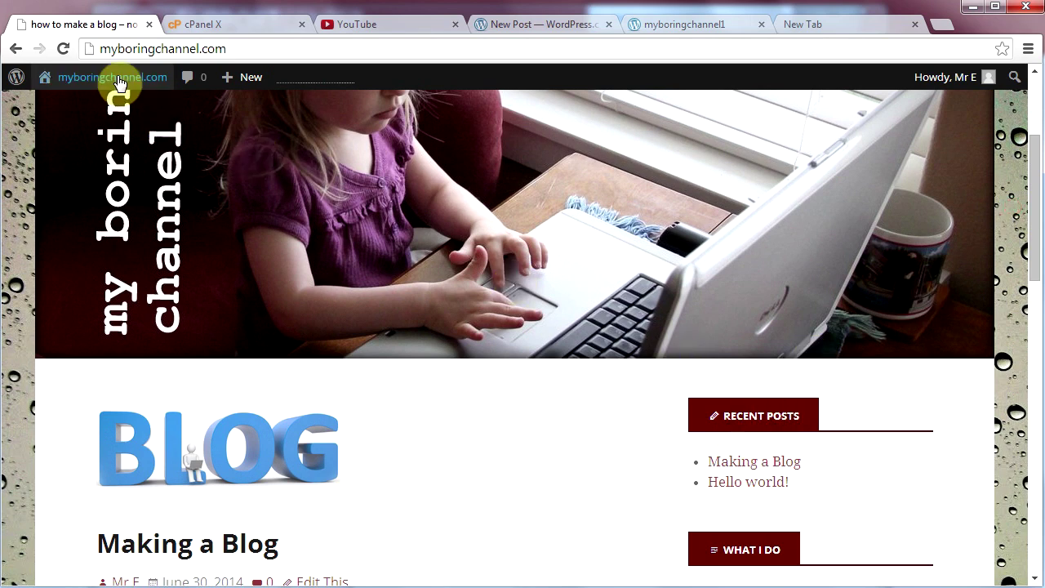
mouse_move(118, 81)
click(74, 167)
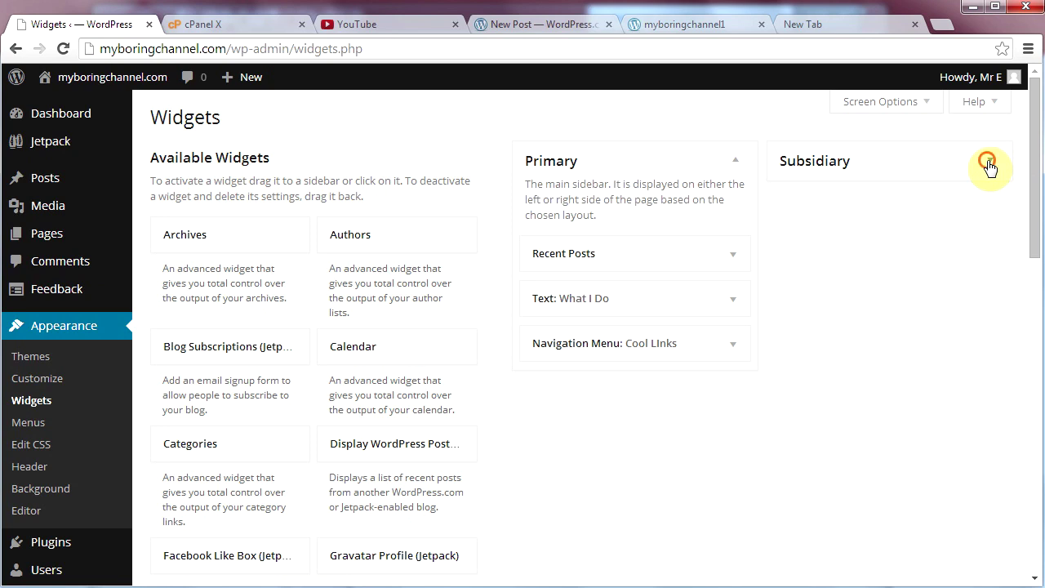
Move Blog Subscriptions into the Primary sidebar, retitle it 'Subscribe to This Blog!' and save.
click(988, 163)
drag(883, 252, 608, 252)
click(733, 254)
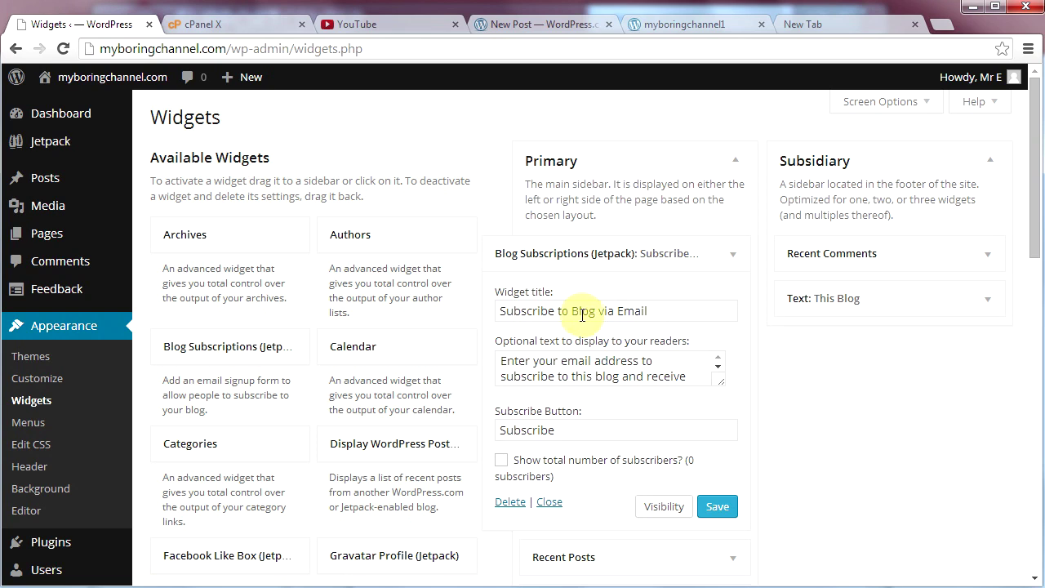
drag(574, 310, 648, 319)
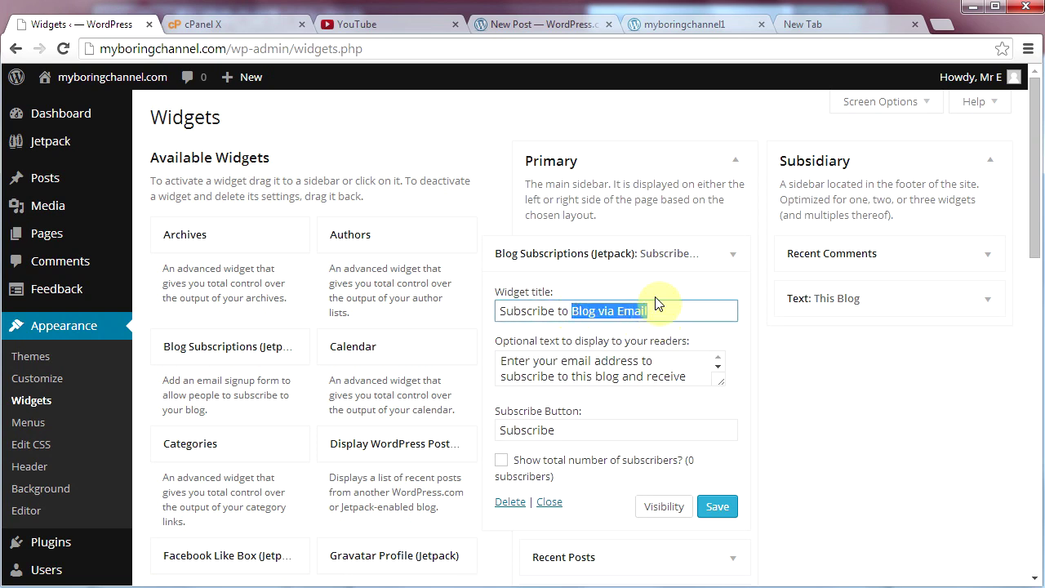
text(This Blog!)
click(720, 508)
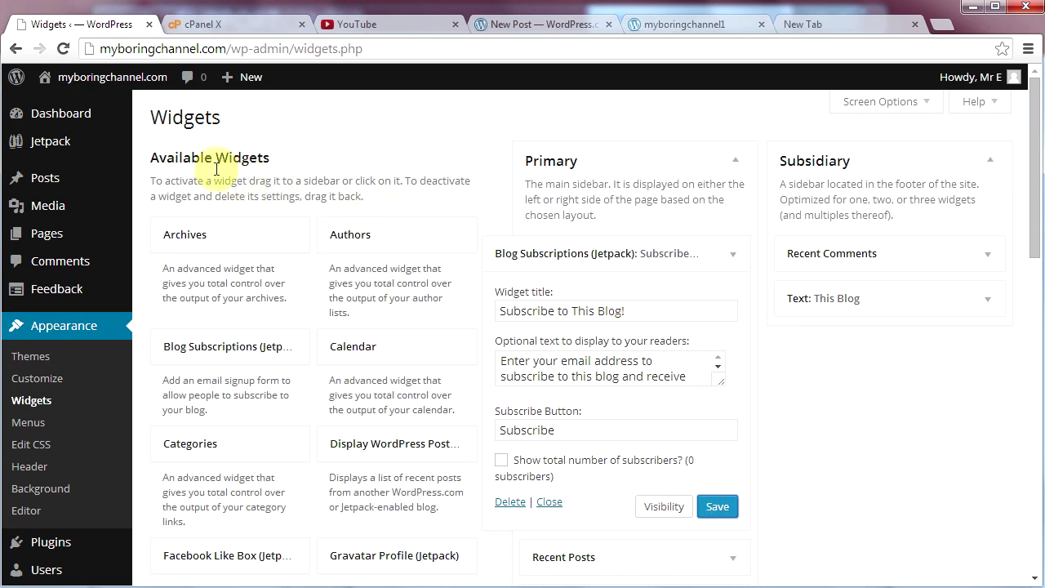
Check the new subscription form at the top of the live blog's sidebar.
mouse_move(84, 83)
click(63, 107)
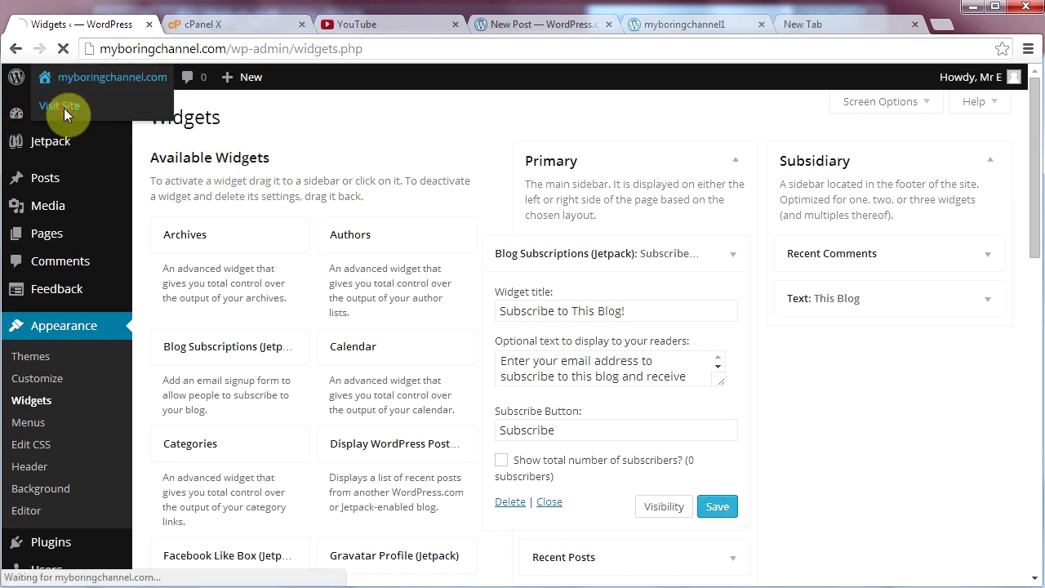
drag(1035, 133, 1031, 245)
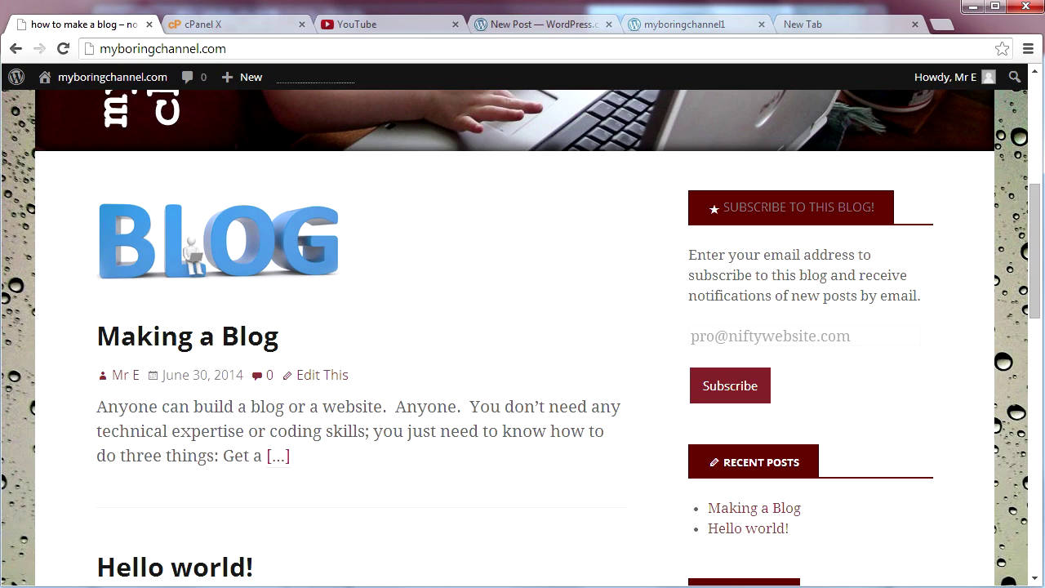
drag(1034, 300, 1035, 177)
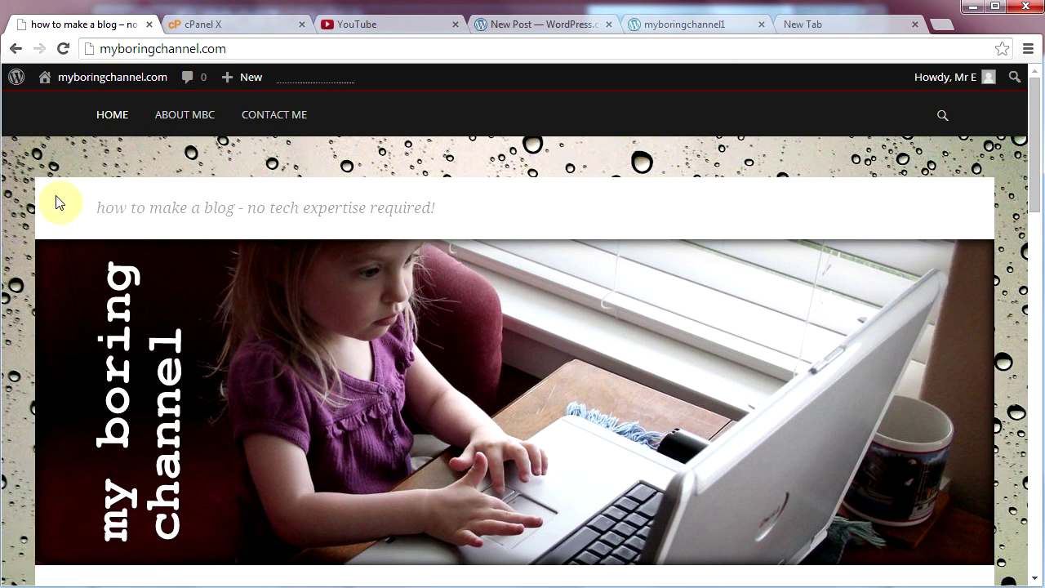
mouse_move(91, 82)
click(60, 108)
mouse_move(64, 204)
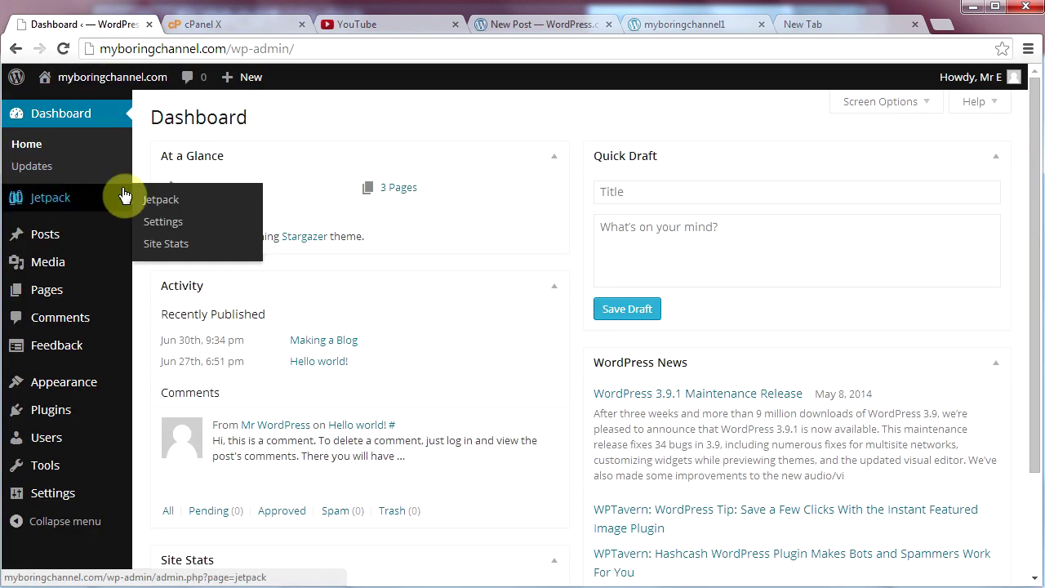
click(145, 246)
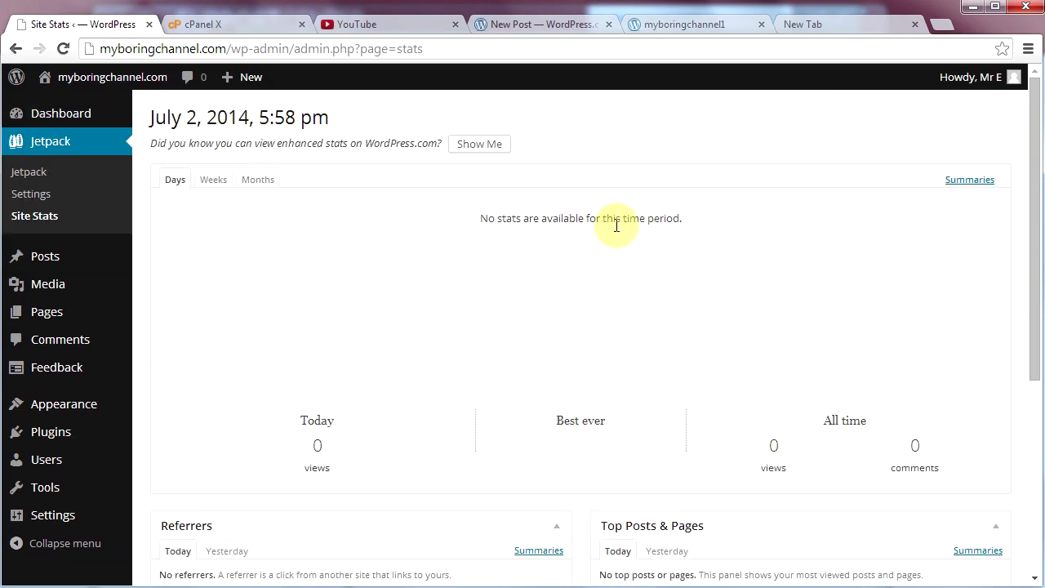
drag(1036, 226, 1033, 408)
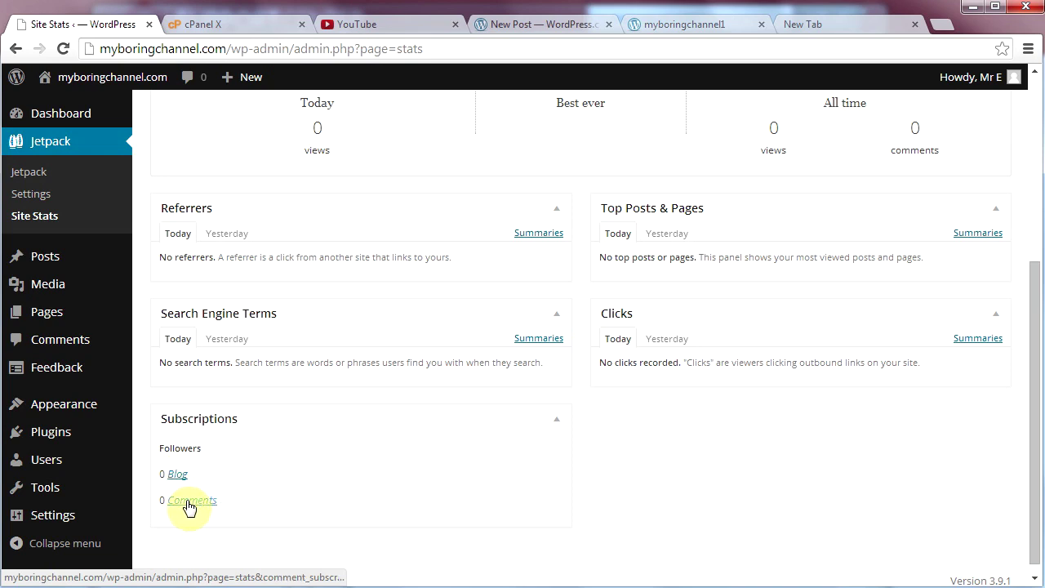
drag(1033, 466, 1036, 236)
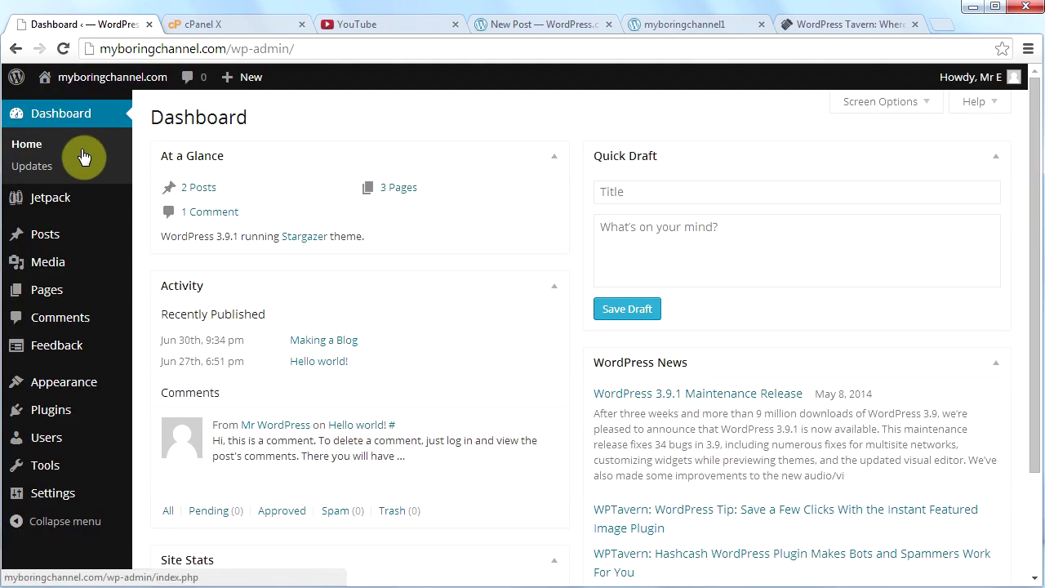
Open the Jetpack module list and reach Publicize's Sharing Settings configuration.
mouse_move(66, 201)
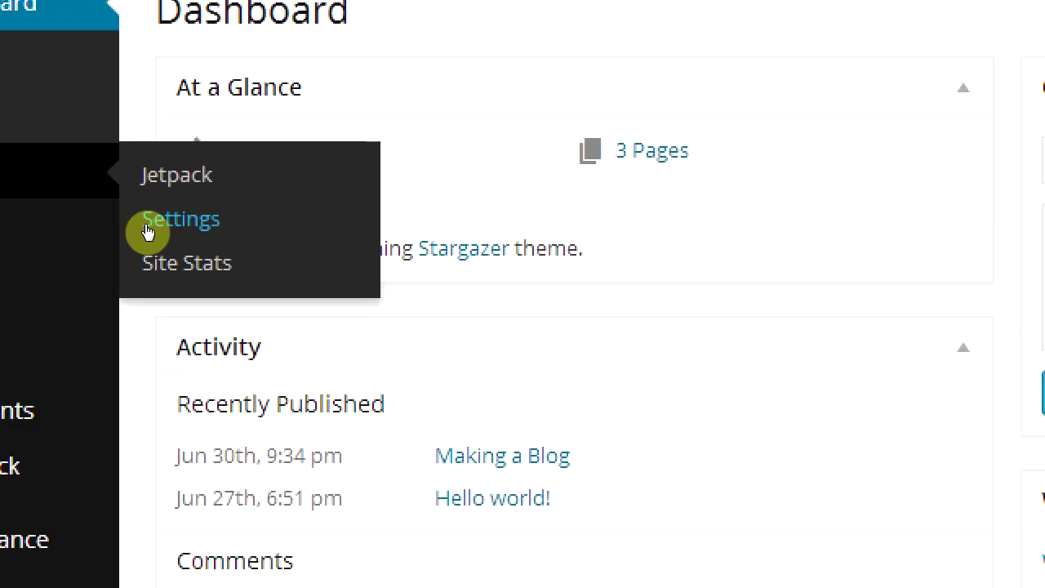
click(148, 231)
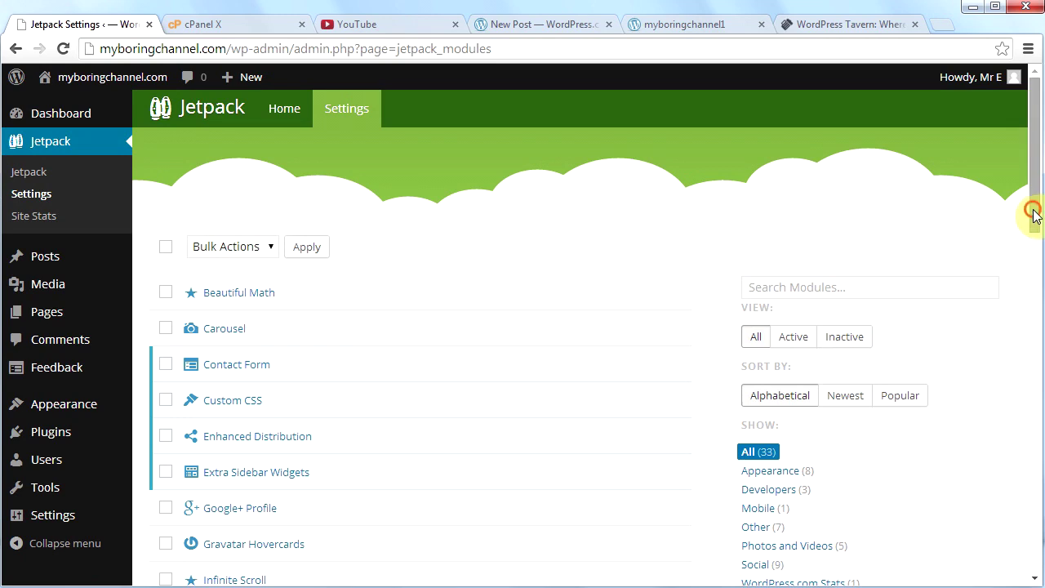
drag(1034, 214, 1034, 313)
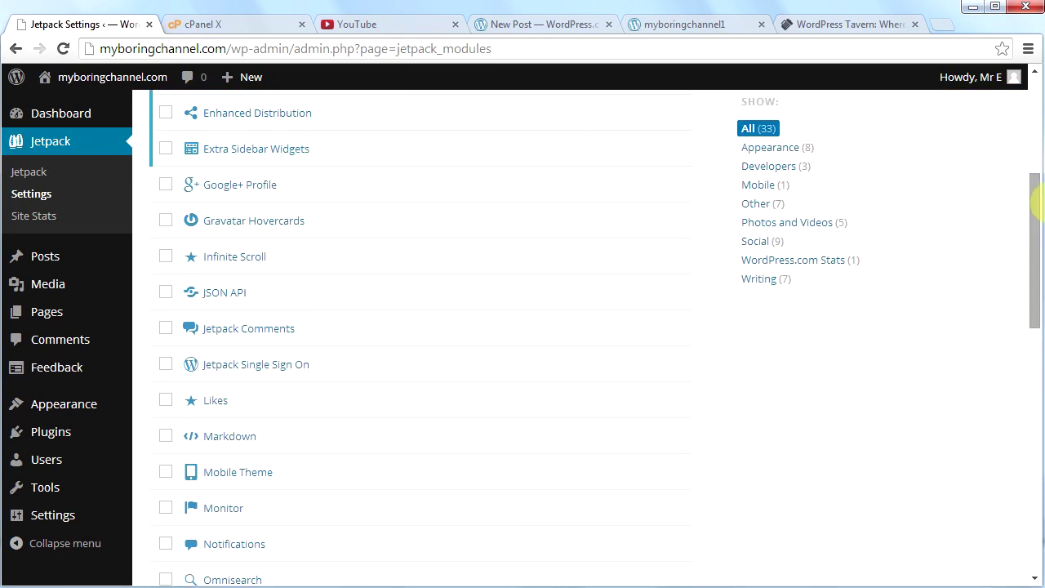
drag(1034, 221, 1034, 399)
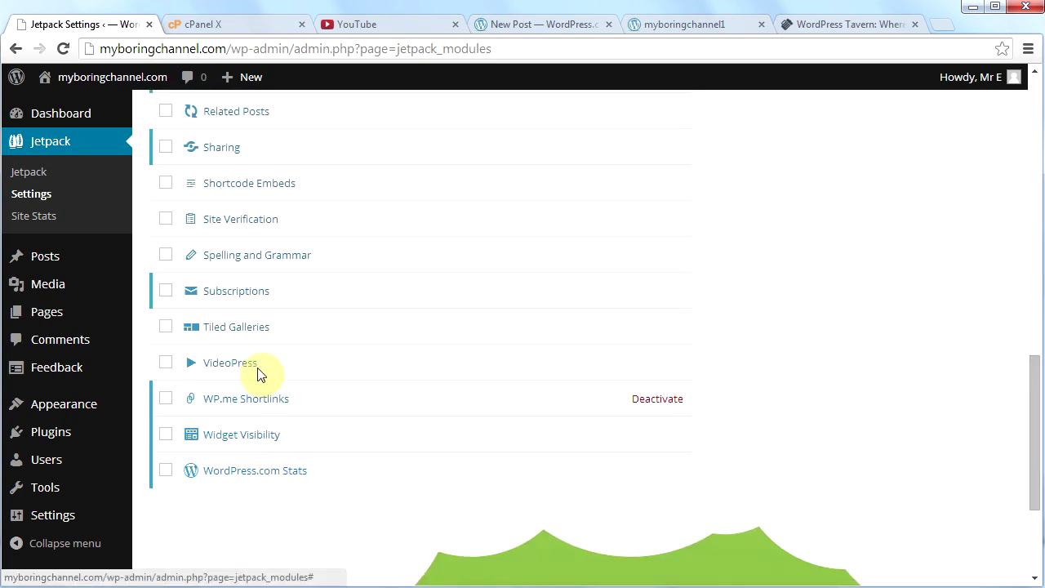
drag(1034, 456, 1034, 351)
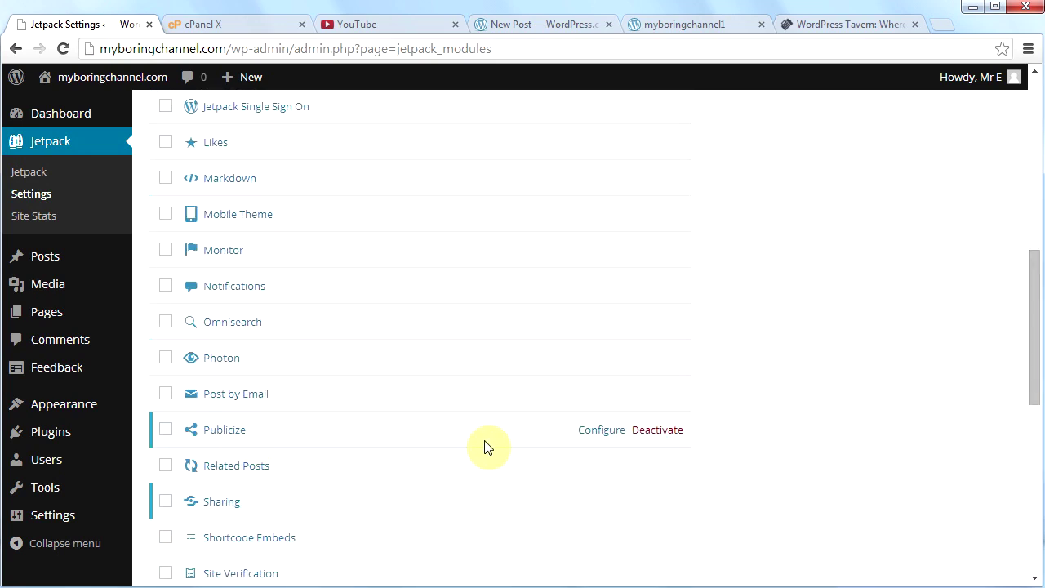
click(602, 430)
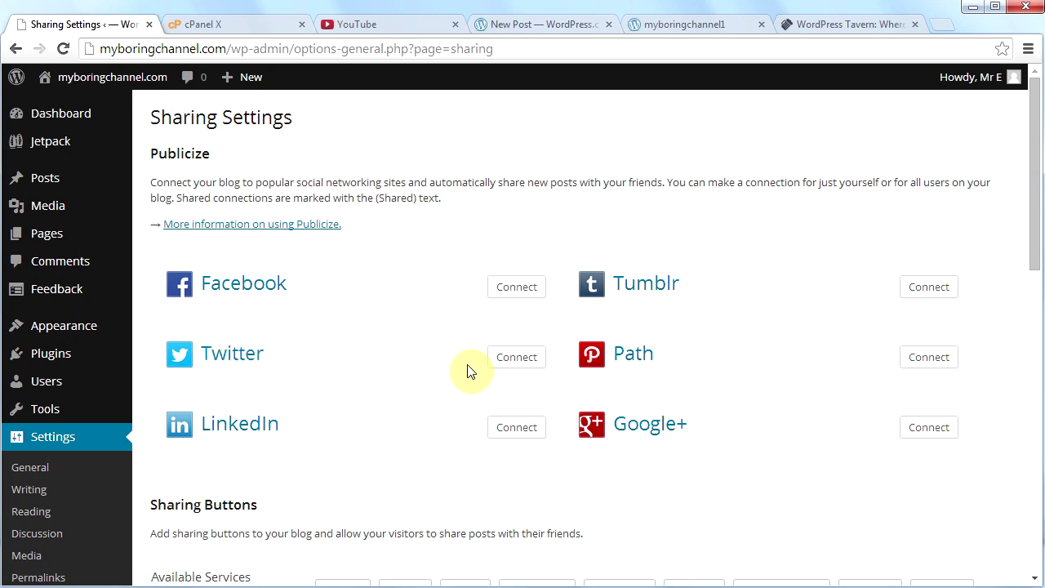
Connect Publicize to Twitter and confirm the connection.
click(518, 357)
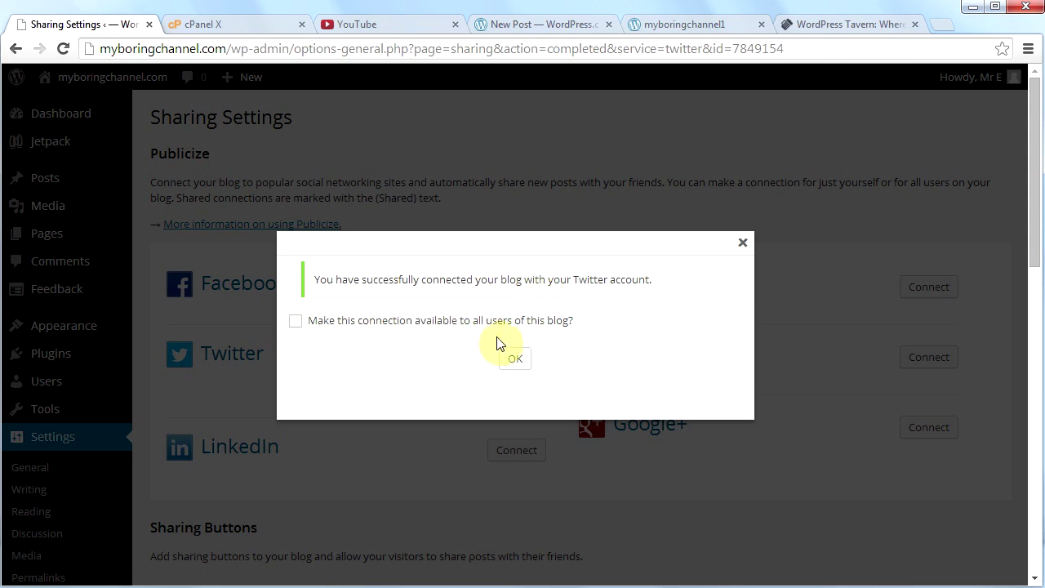
click(513, 361)
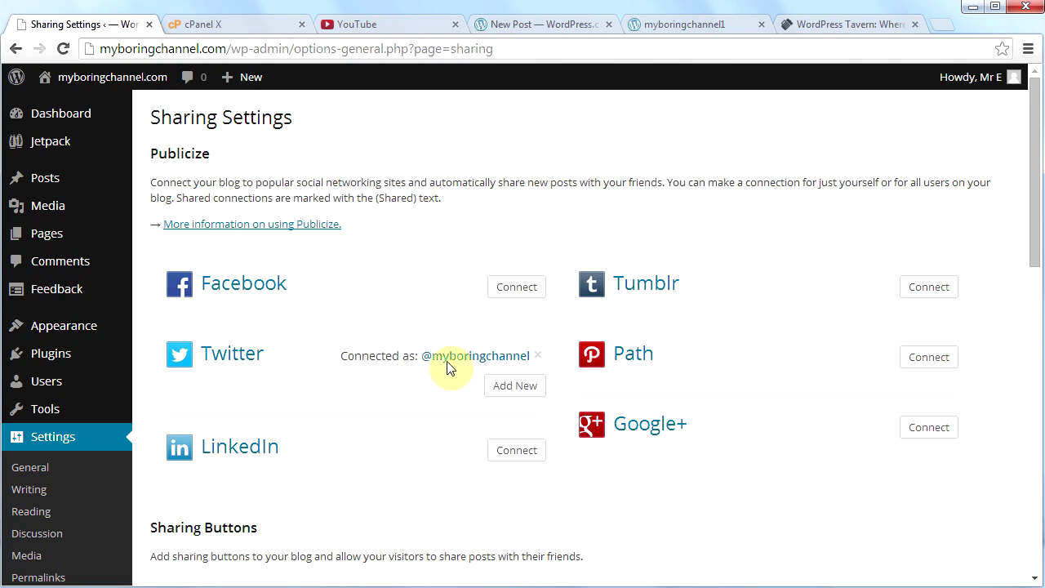
drag(1035, 230, 1020, 205)
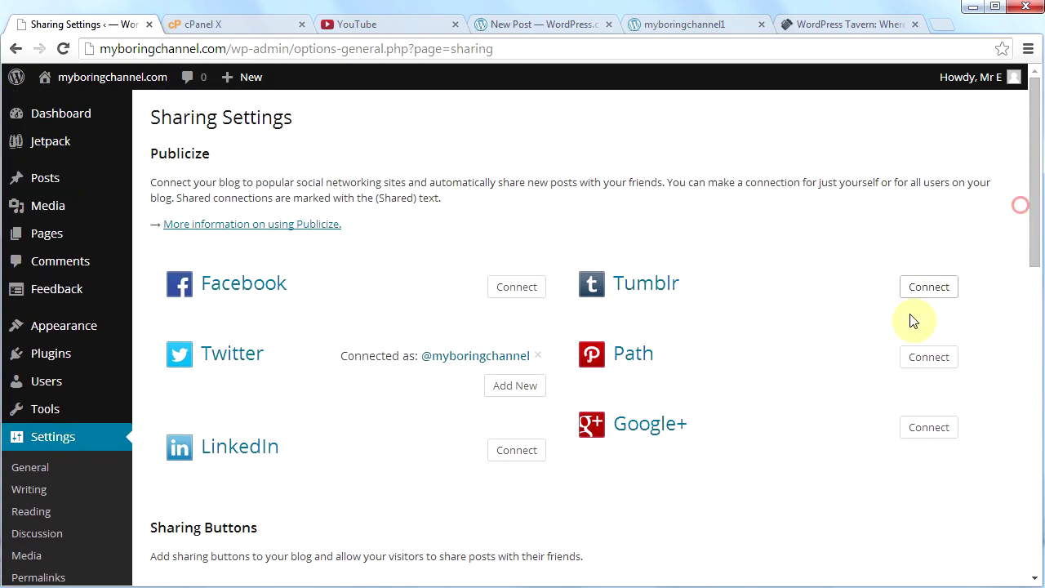
Connect Google+ by signing in with the Google account, granting access and confirming.
click(928, 427)
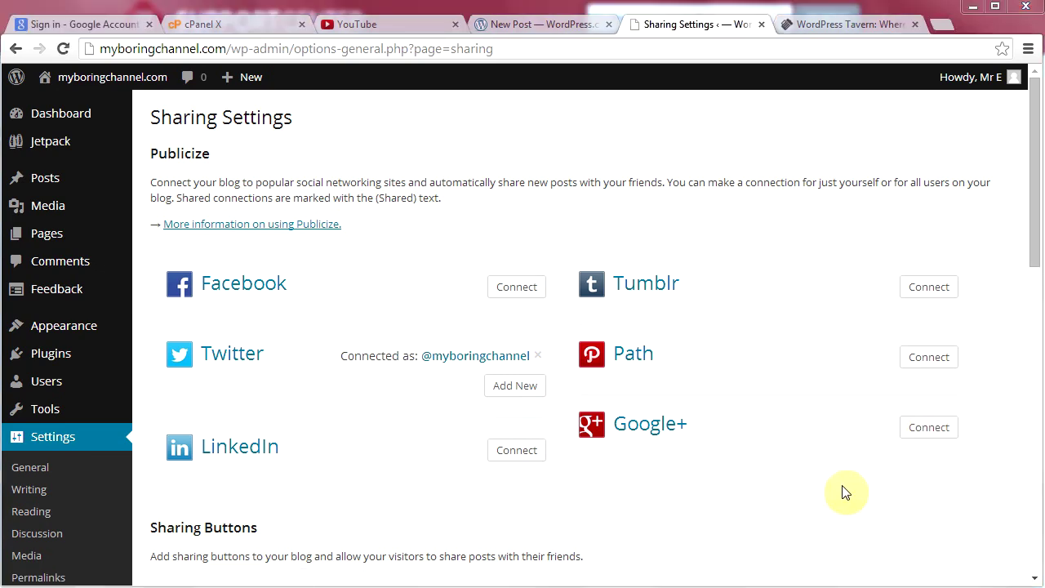
click(926, 433)
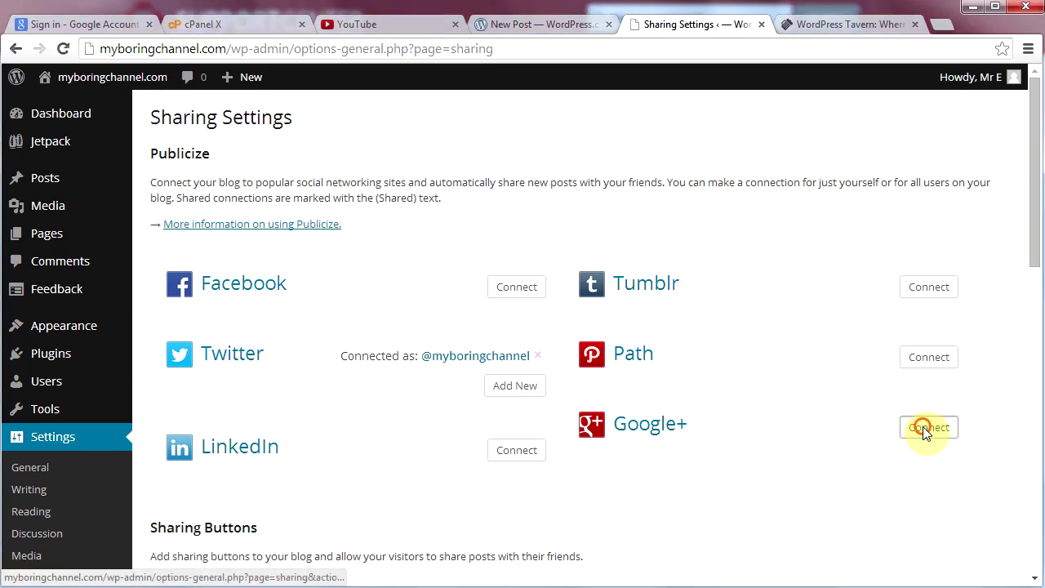
click(518, 308)
key(Return)
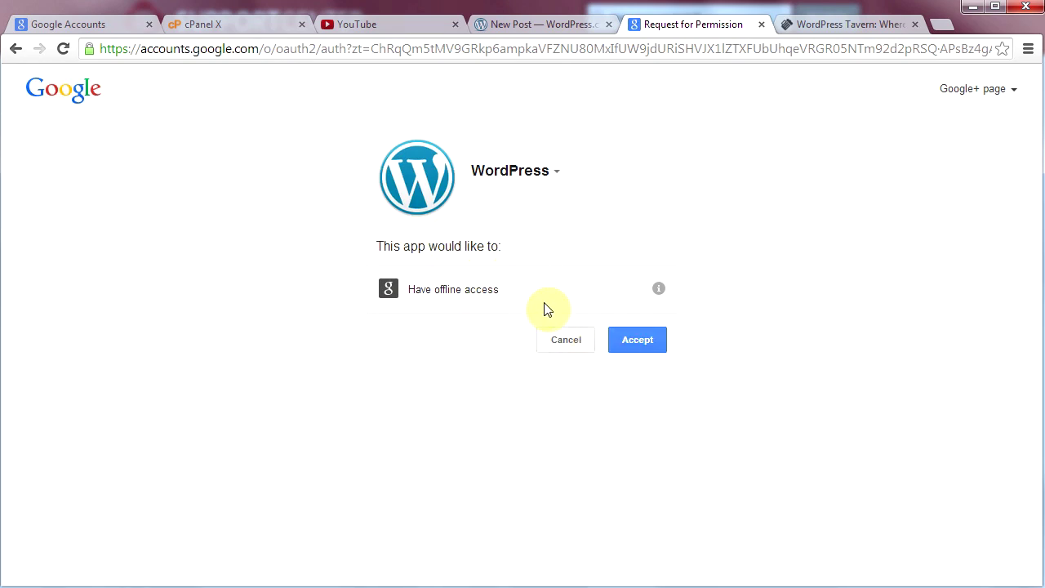
click(638, 347)
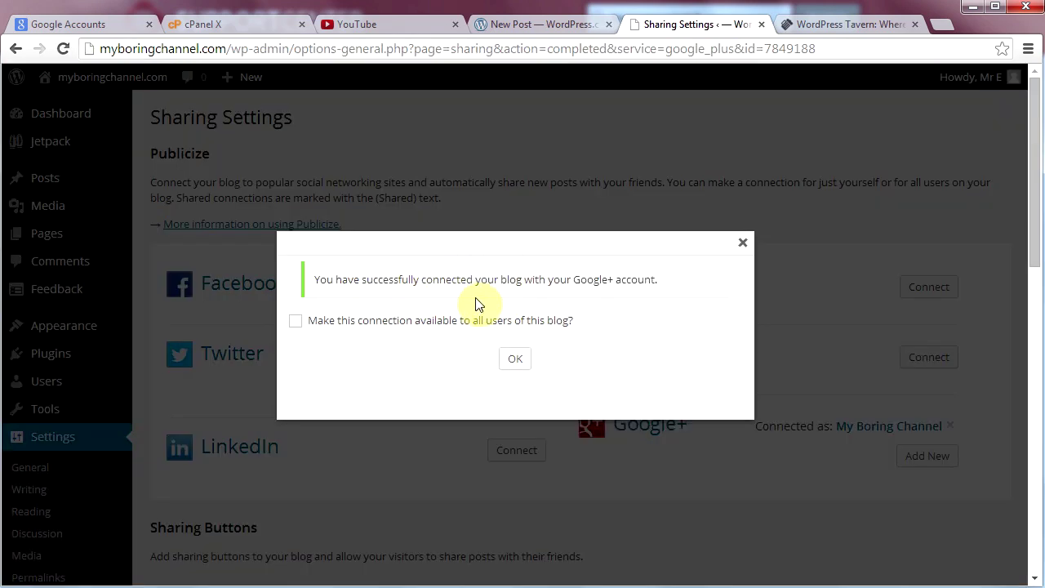
click(515, 360)
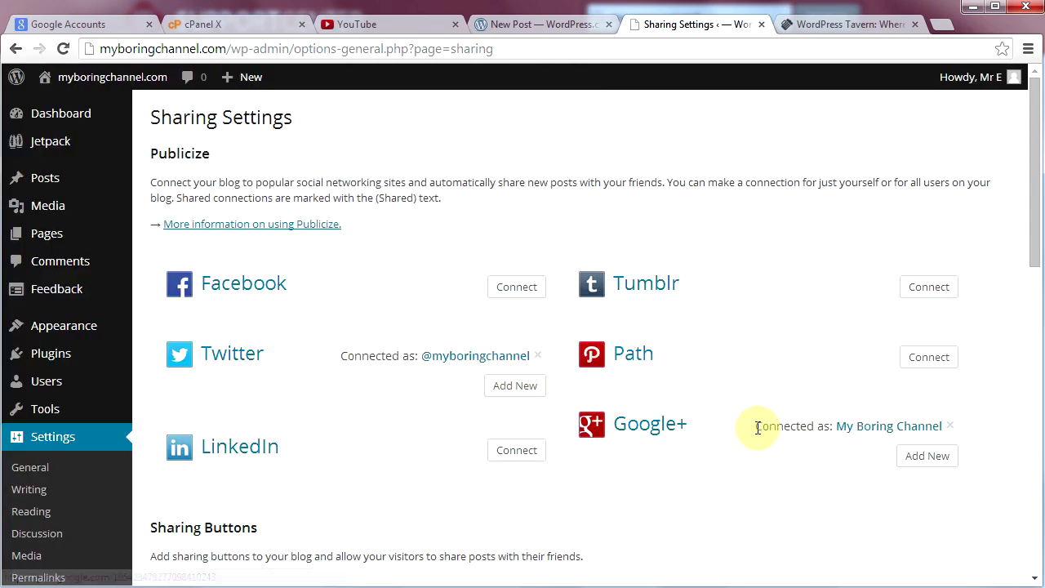
mouse_move(1034, 252)
mouse_down()
mouse_move(1034, 310)
mouse_move(1027, 240)
mouse_up()
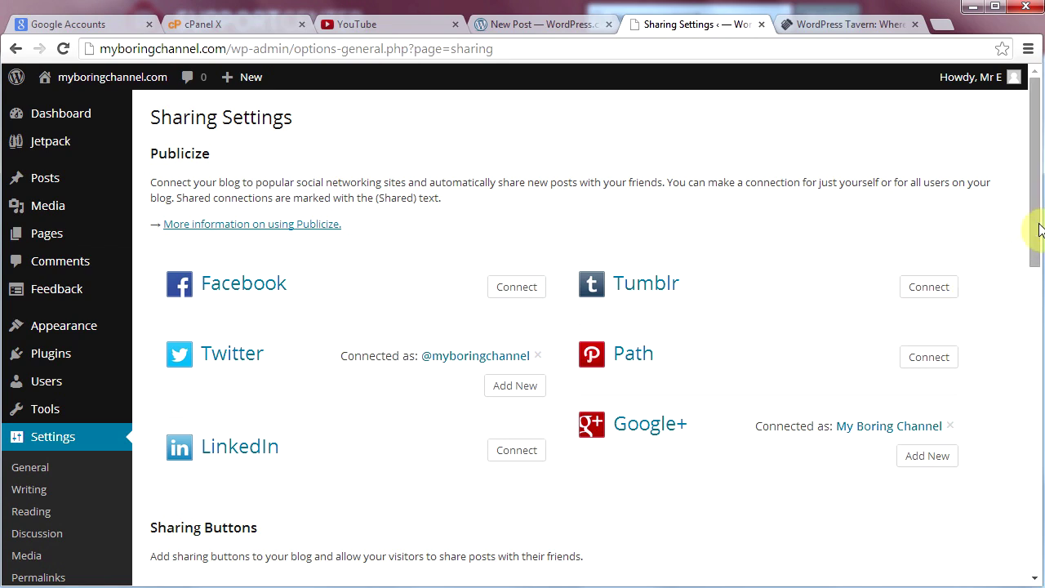
Enable Email, Facebook, StumbleUpon, Google and Twitter as sharing services.
scroll(1035, 290, down, 3)
scroll(1033, 320, down, 1)
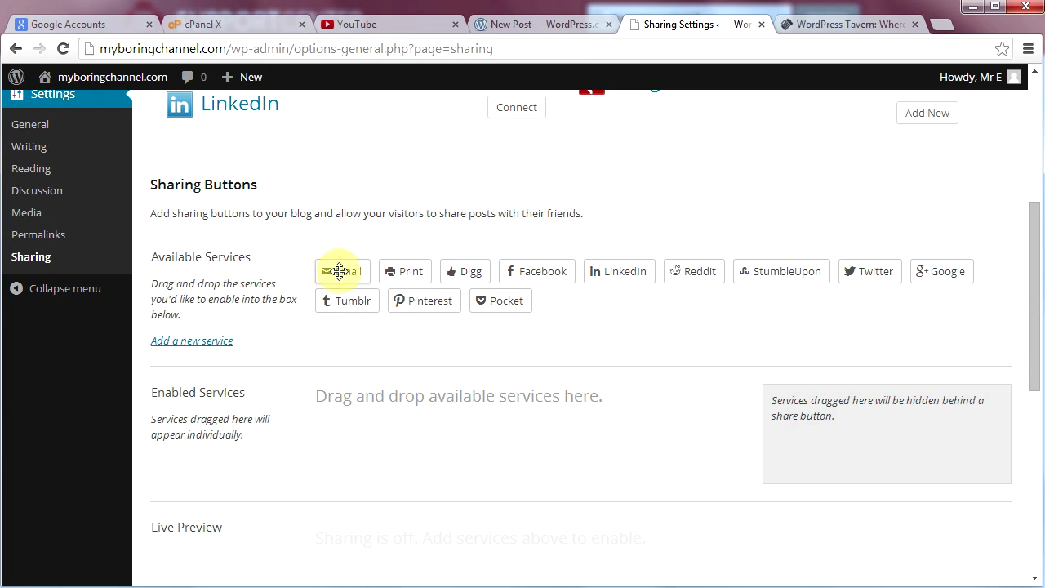
drag(341, 271, 326, 423)
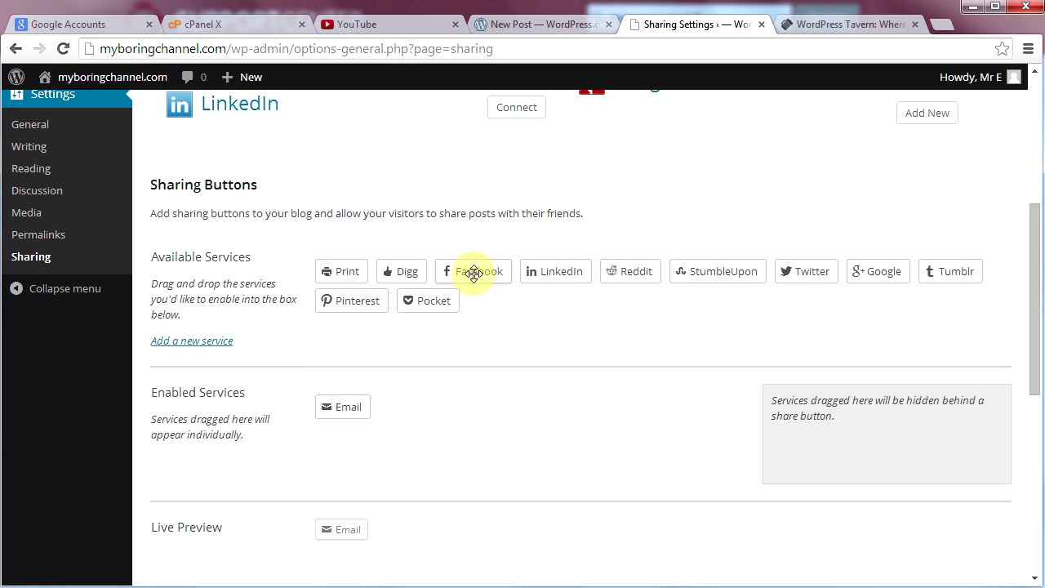
drag(474, 273, 423, 409)
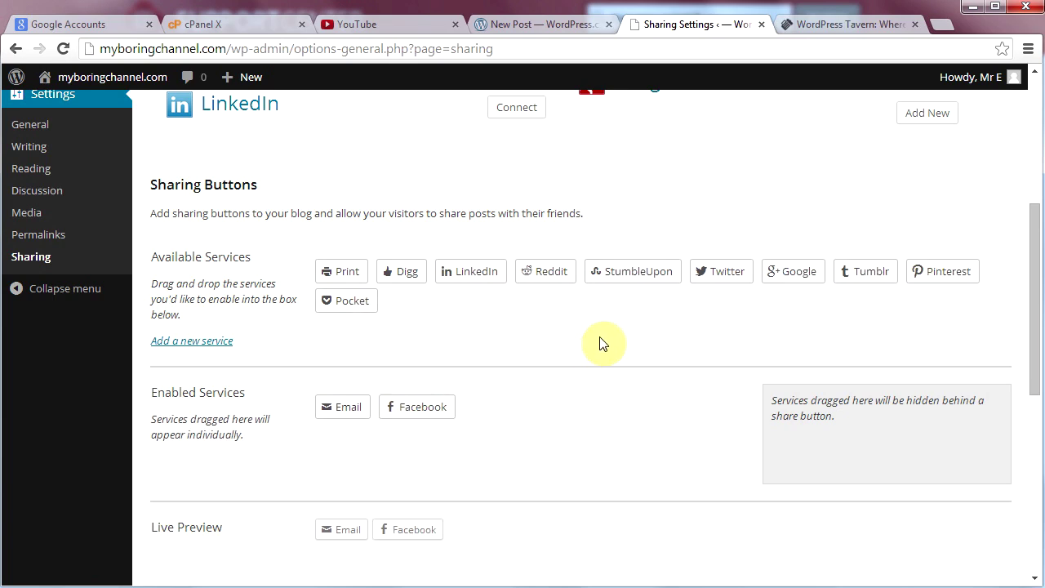
drag(627, 271, 523, 417)
drag(691, 272, 629, 404)
drag(626, 276, 686, 410)
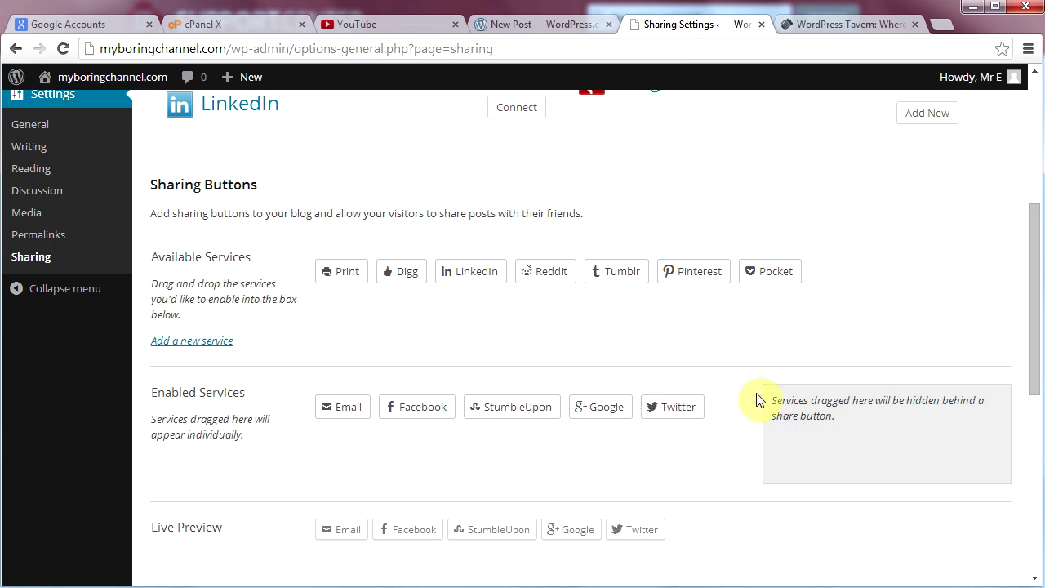
Try the text-only and official button styles, settling on Icon only sharing buttons.
drag(1031, 304, 1030, 334)
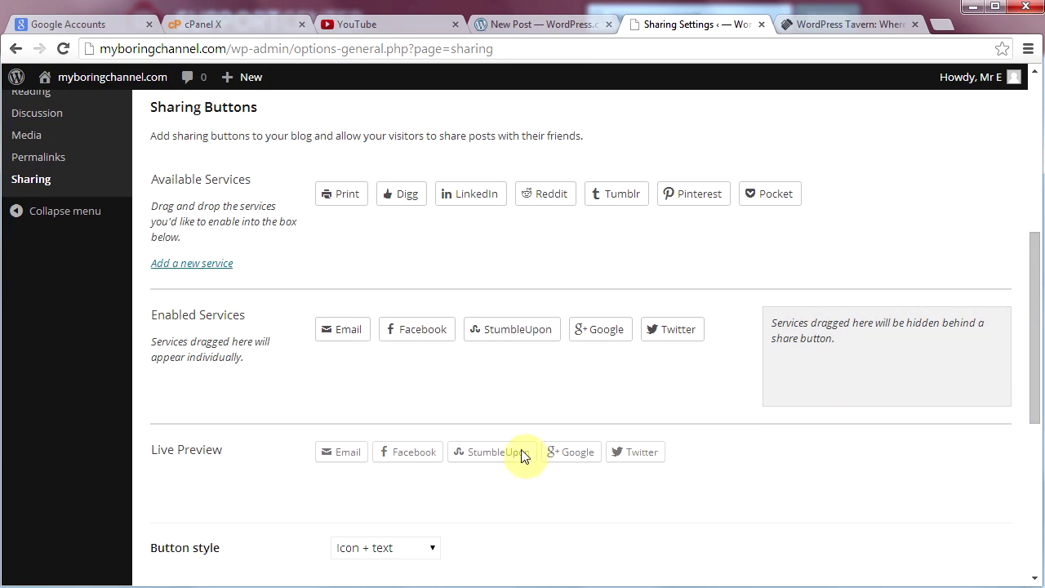
click(429, 550)
click(417, 583)
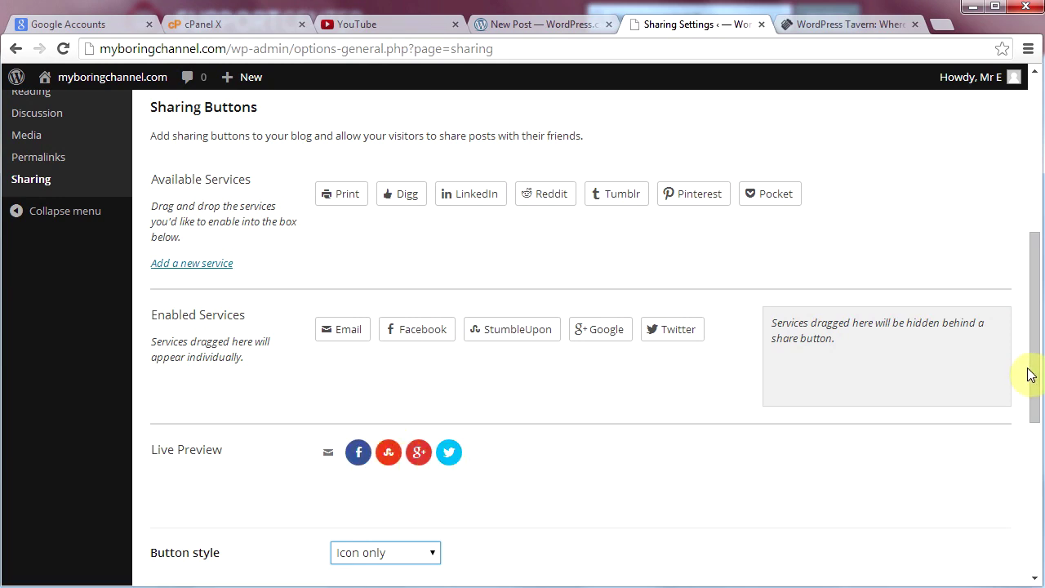
drag(1031, 374, 1003, 449)
click(432, 347)
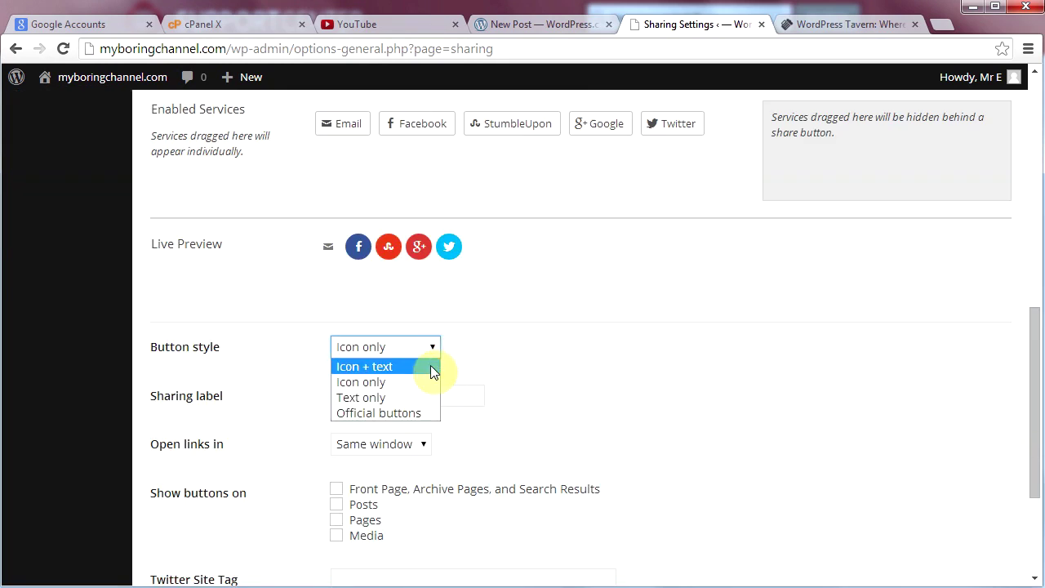
click(419, 397)
click(439, 343)
click(419, 408)
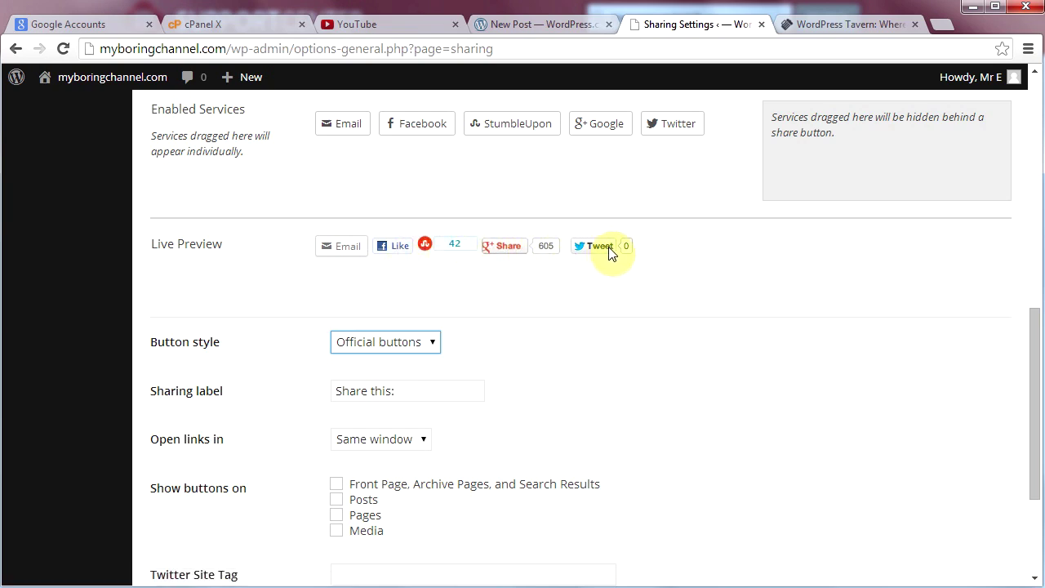
click(433, 341)
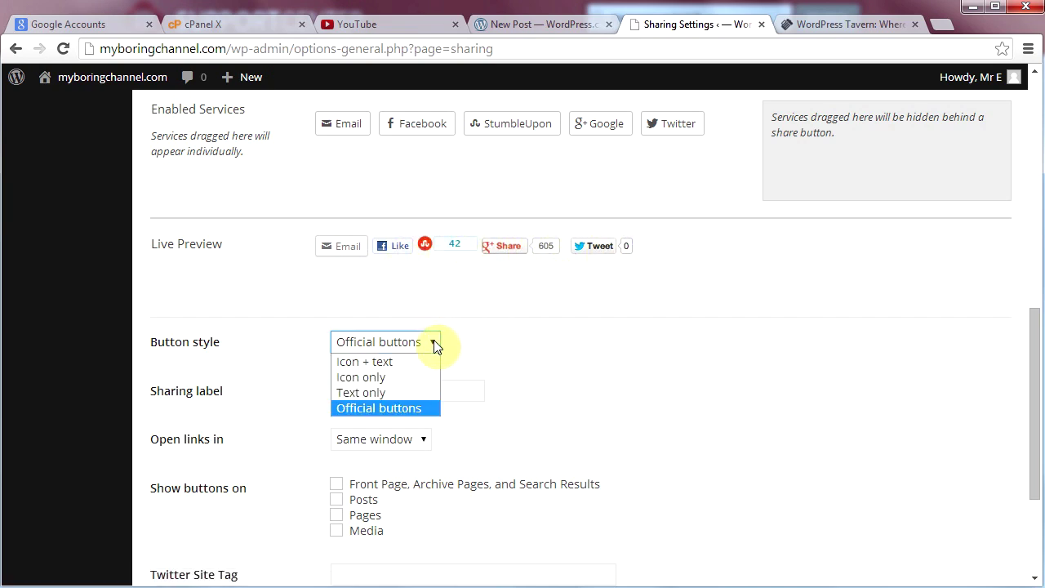
click(410, 375)
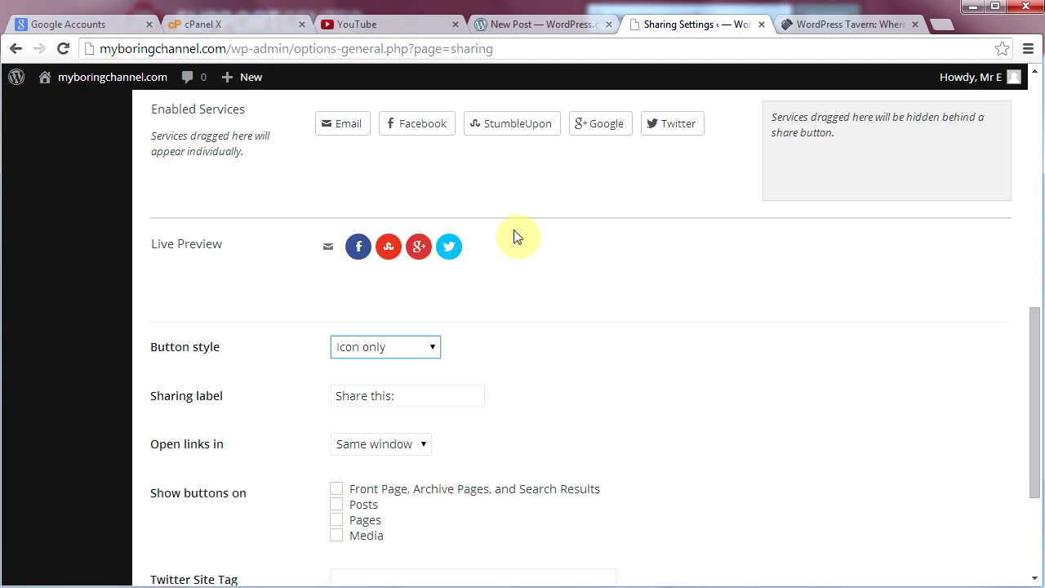
Move Email to the end, show buttons on Posts and Pages, and save the changes.
drag(338, 125, 671, 128)
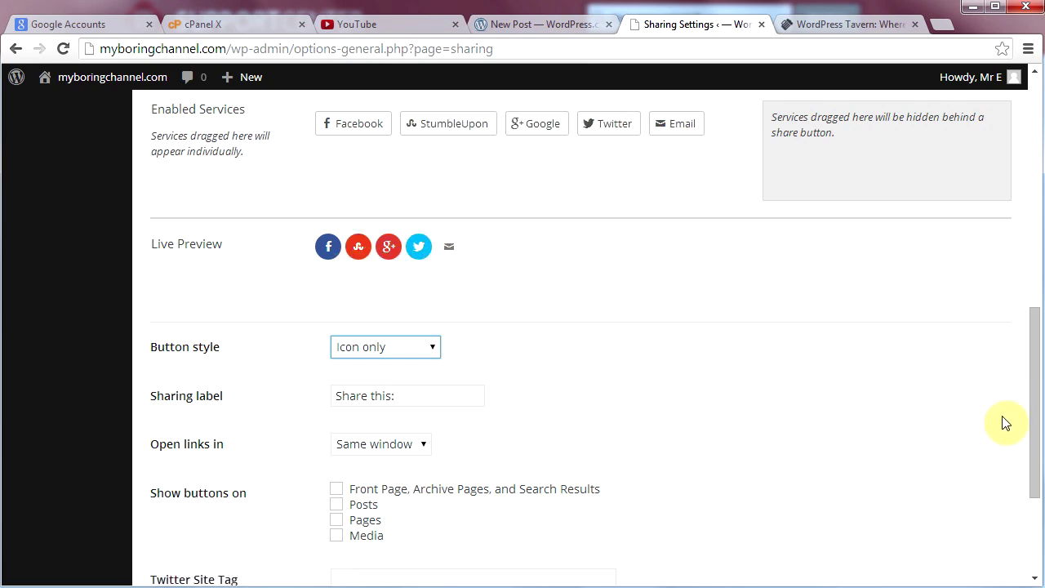
click(337, 504)
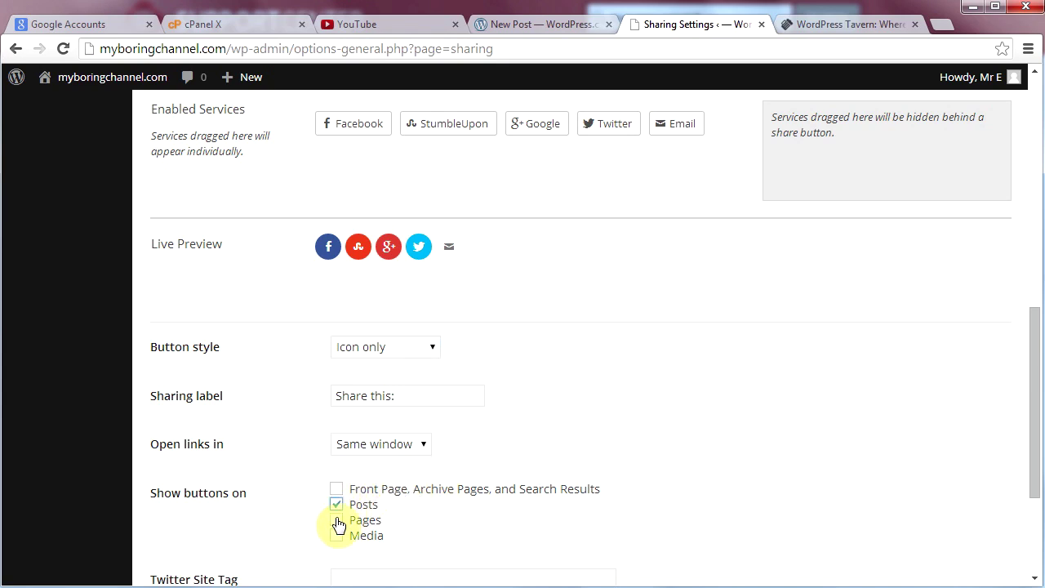
click(337, 521)
drag(1037, 398, 1036, 454)
click(490, 426)
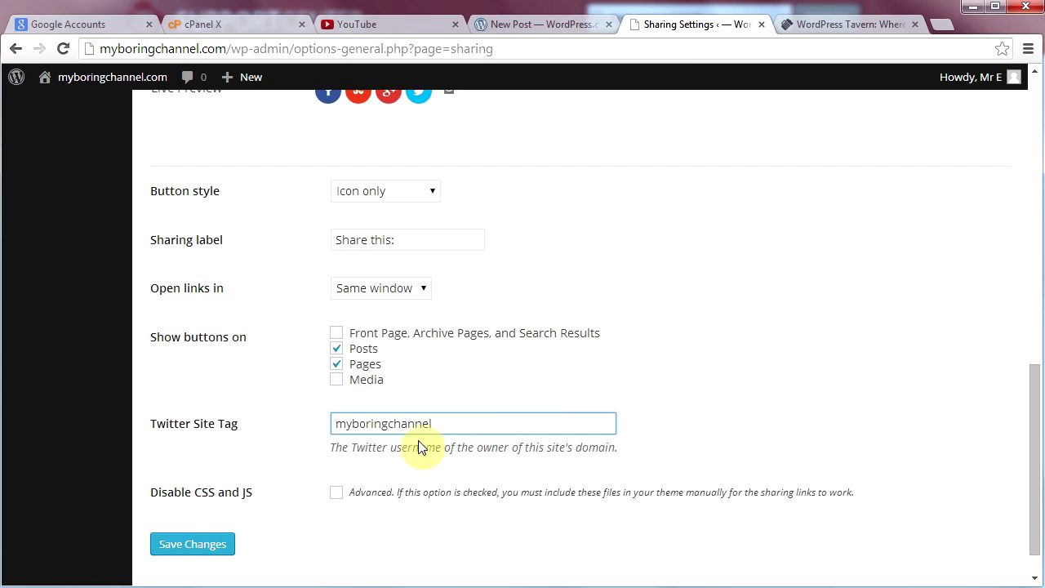
click(193, 550)
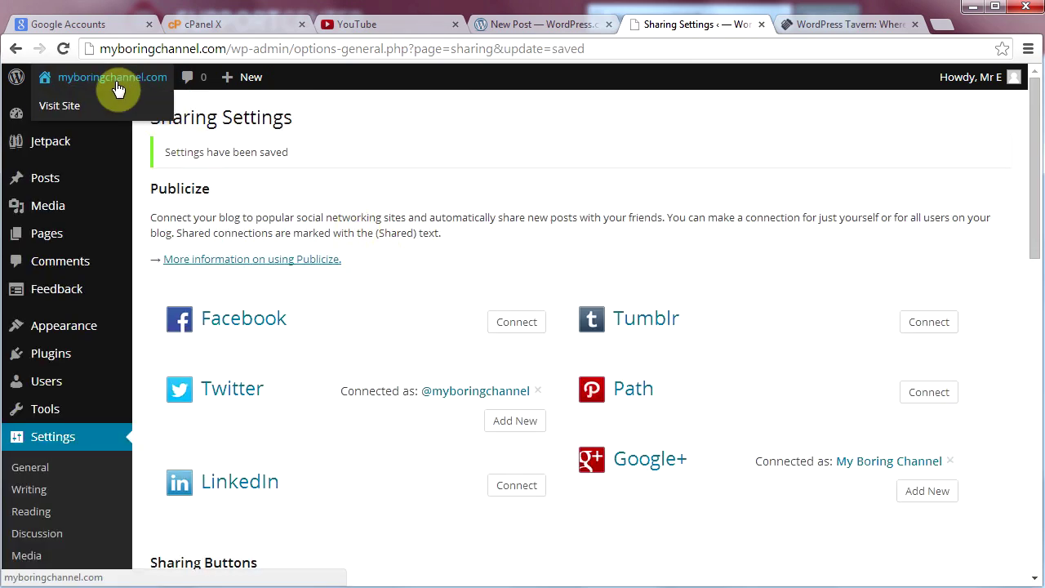
click(82, 112)
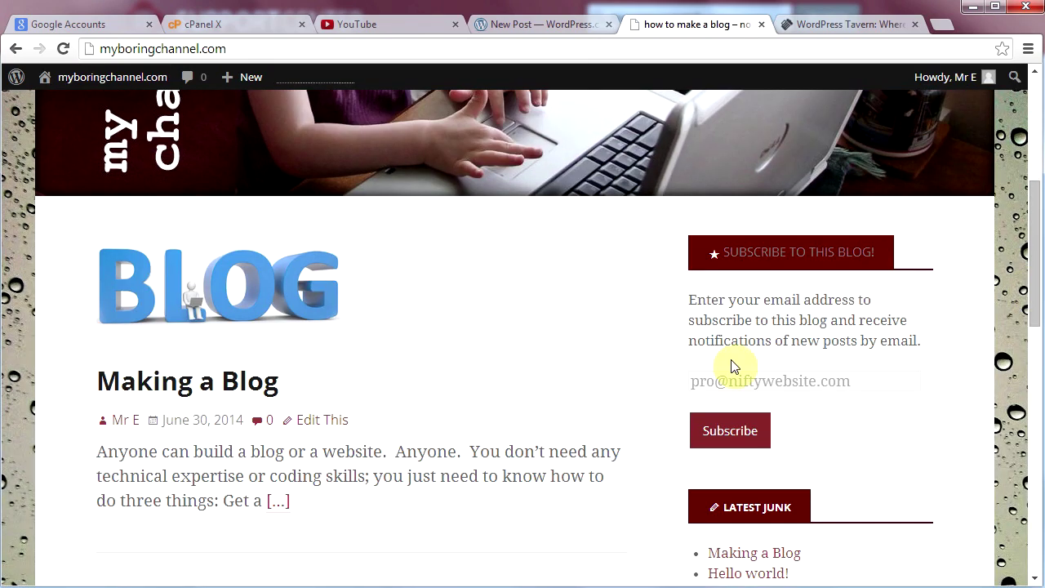
Scroll the Making a Blog post down to its sharing icons, then go back to the dashboard.
click(196, 387)
drag(1039, 155, 1036, 387)
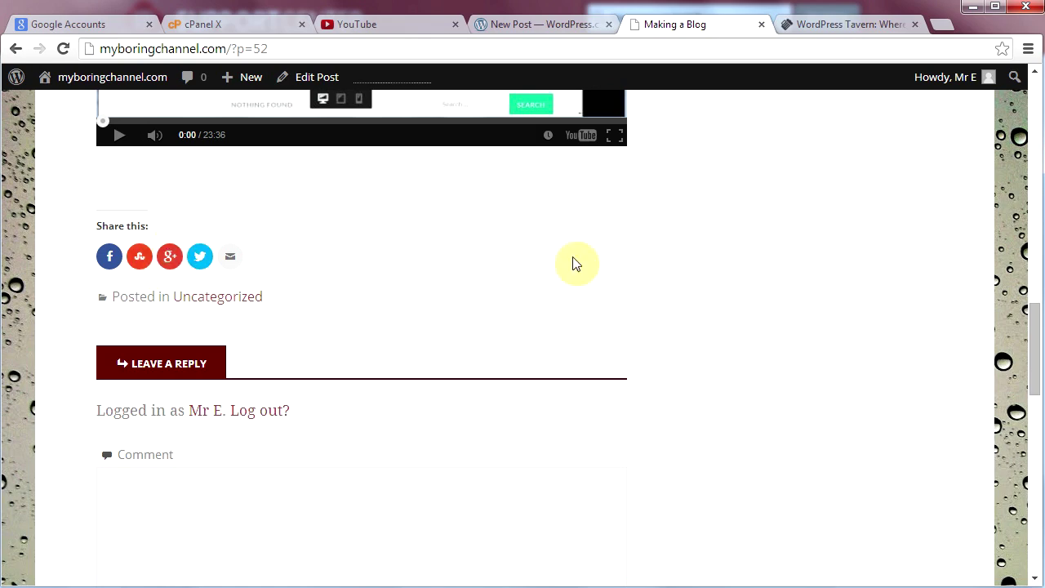
click(112, 77)
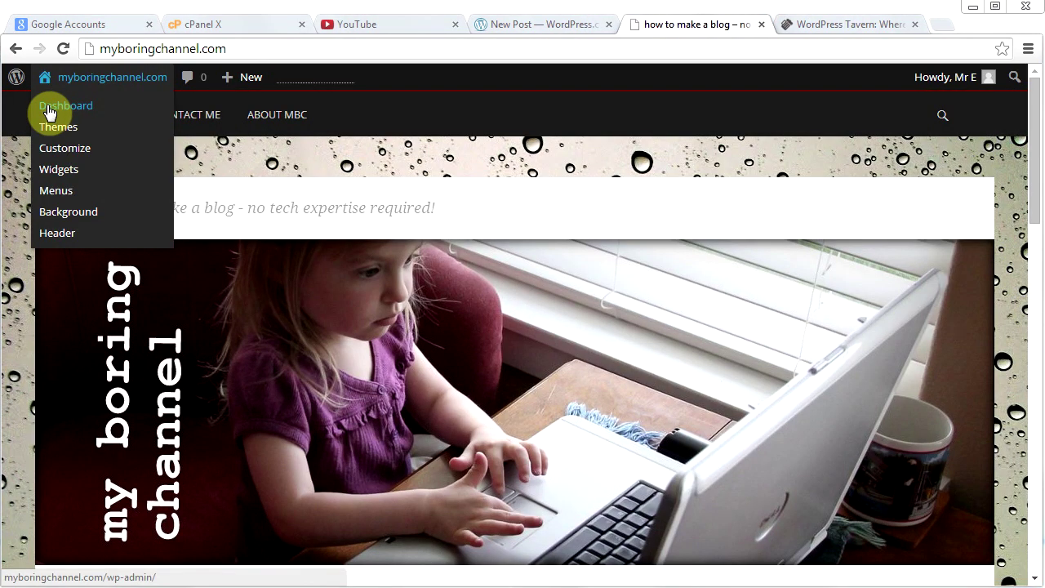
click(48, 108)
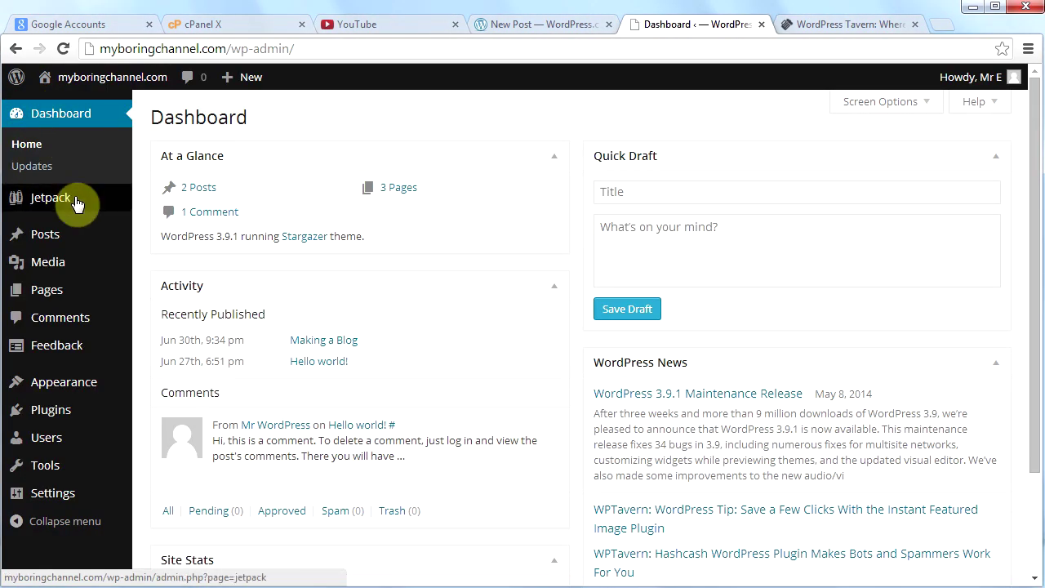
mouse_move(32, 418)
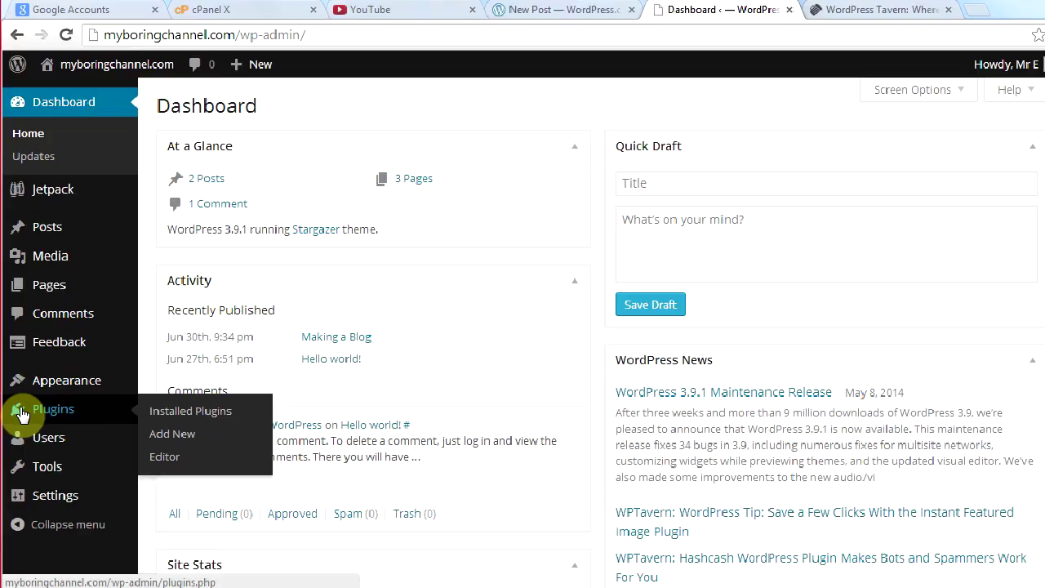
Activate Akismet from Installed Plugins and open its account activation page.
click(23, 417)
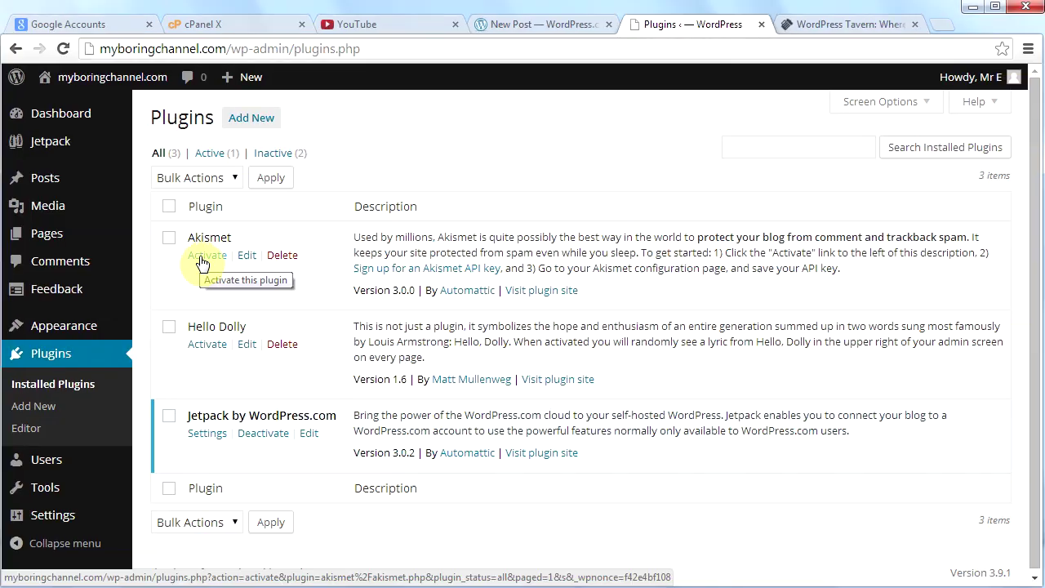
click(203, 259)
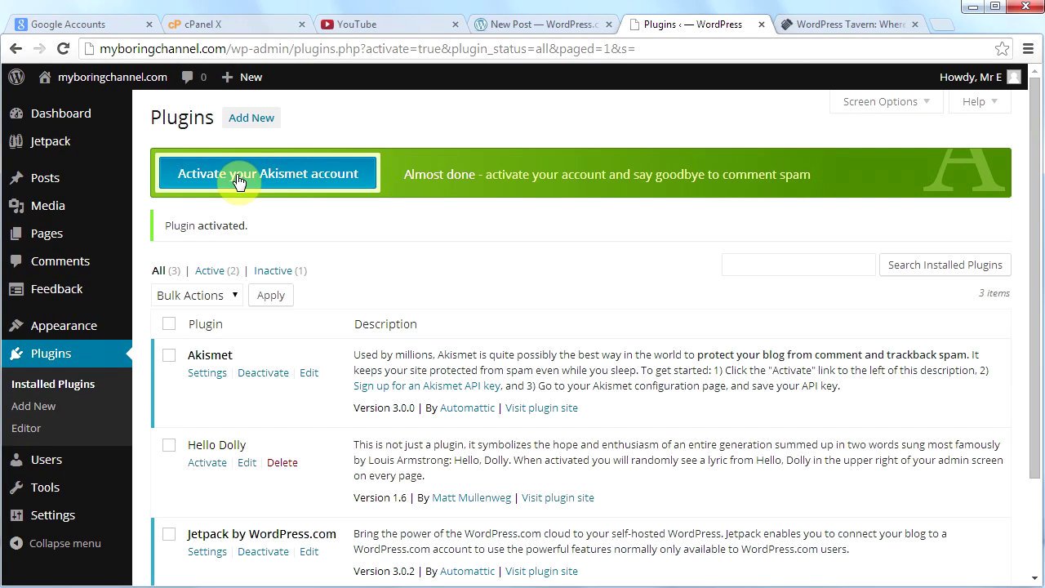
click(238, 180)
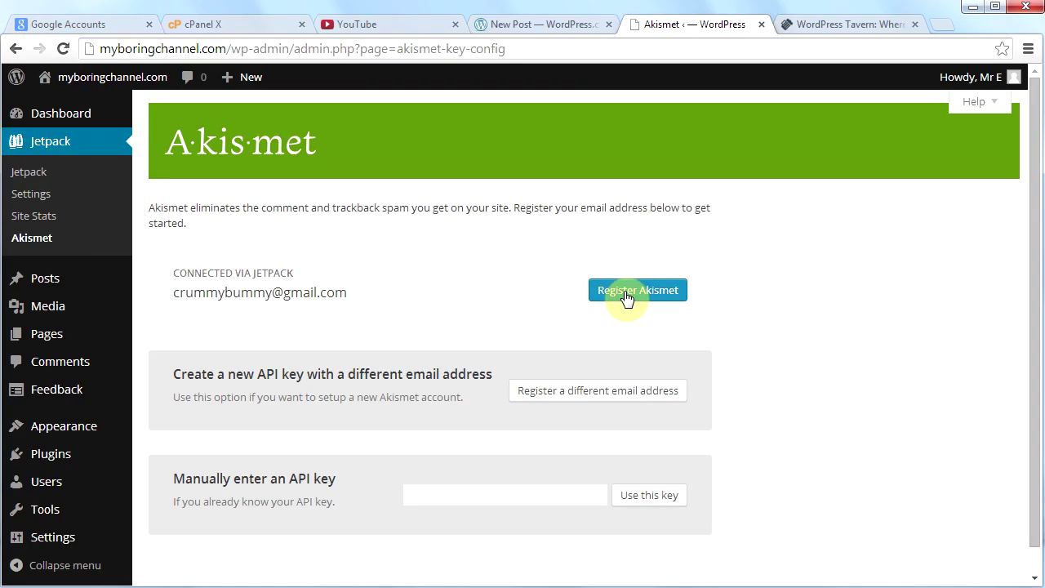
Register for Akismet's Personal plan with the price slider set to $0.00/yr.
click(627, 299)
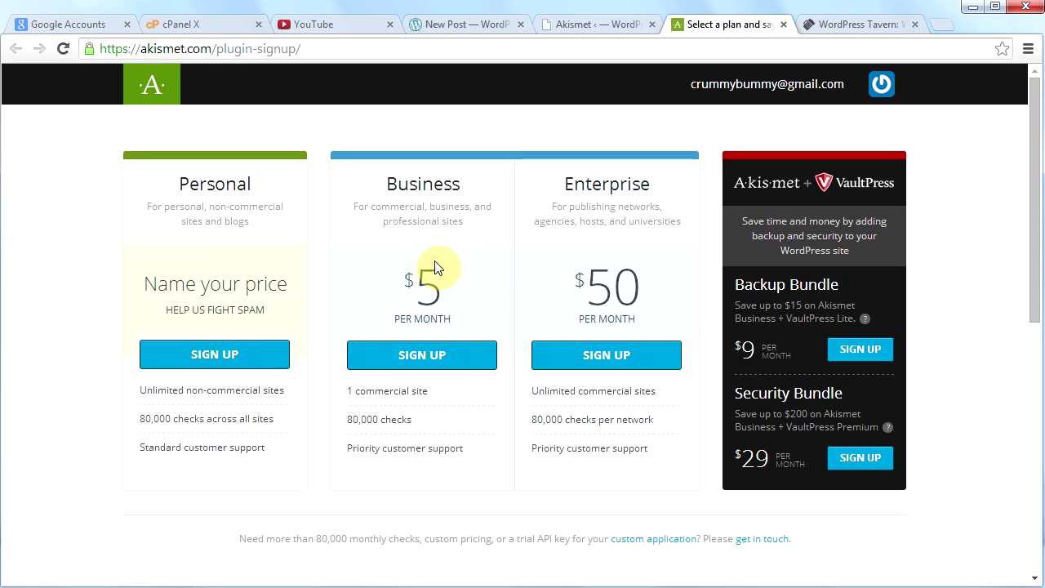
click(210, 356)
drag(602, 330, 562, 338)
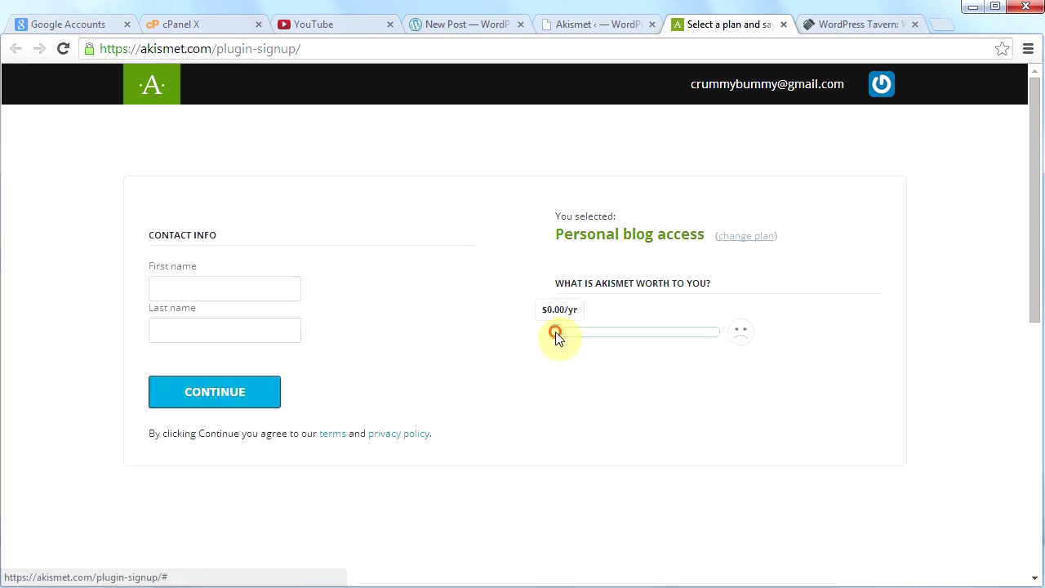
click(203, 401)
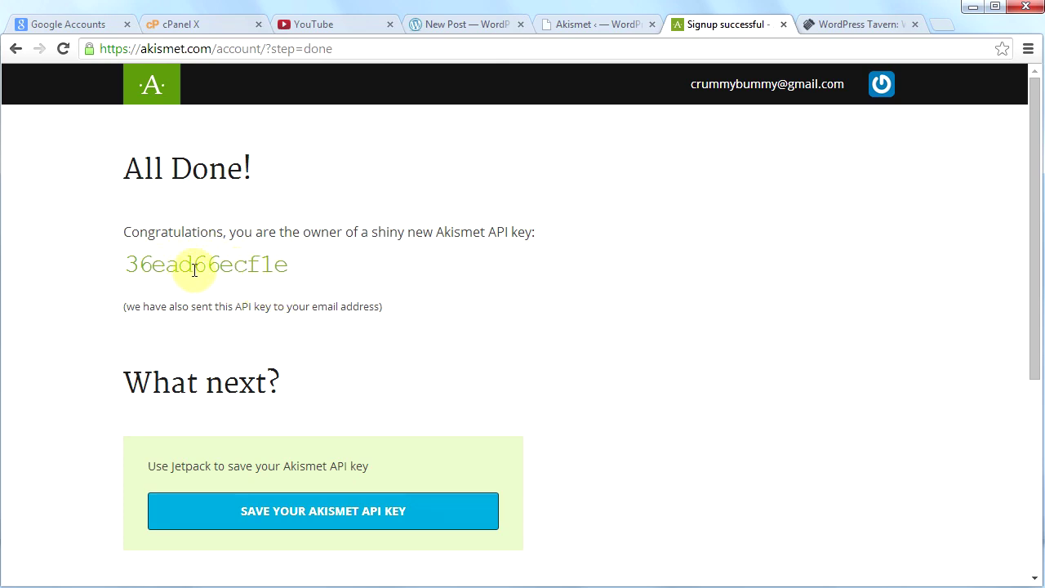
Save the issued Akismet API key and the Akismet settings, then view the live site.
click(277, 518)
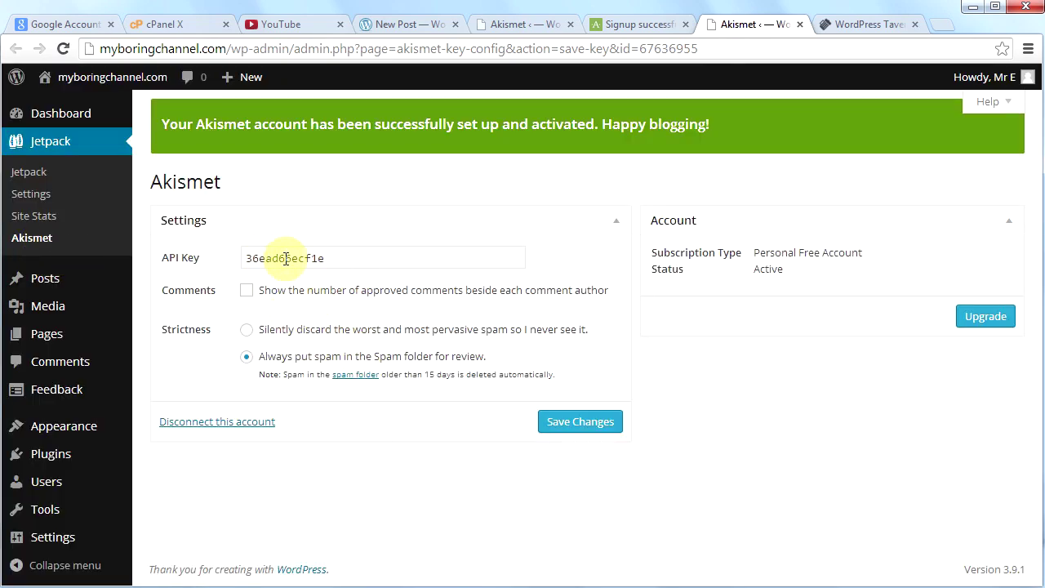
click(571, 423)
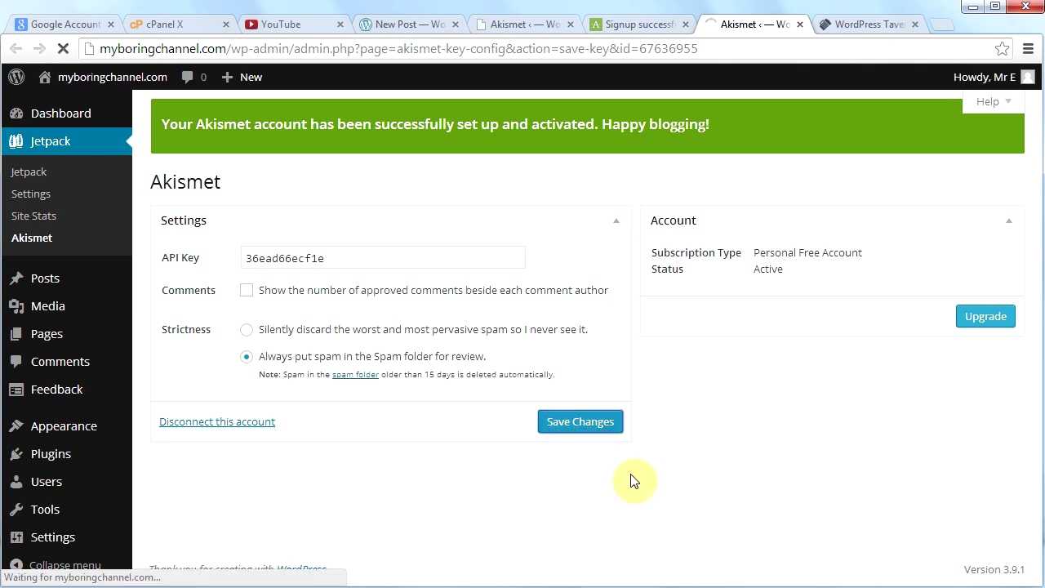
mouse_move(112, 81)
click(105, 106)
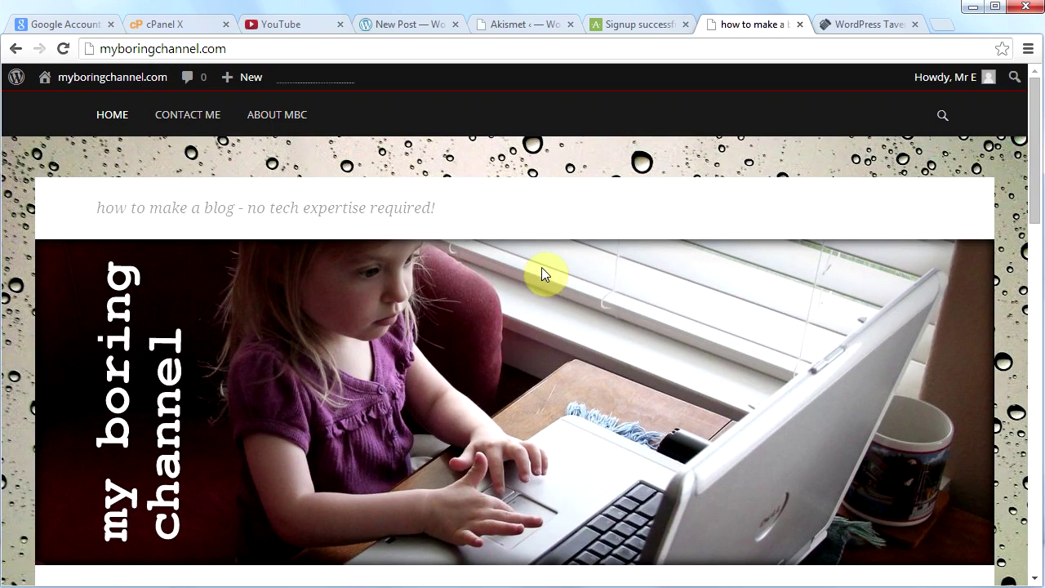
mouse_move(1034, 164)
mouse_down()
mouse_move(1043, 463)
mouse_move(1032, 160)
mouse_up()
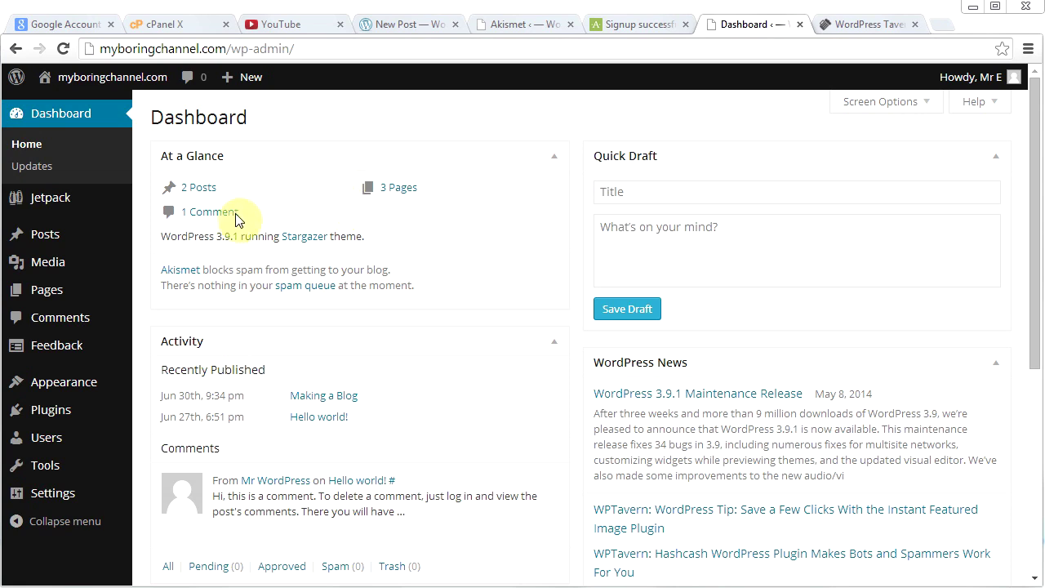
Create a new navigation menu named social.
mouse_move(28, 385)
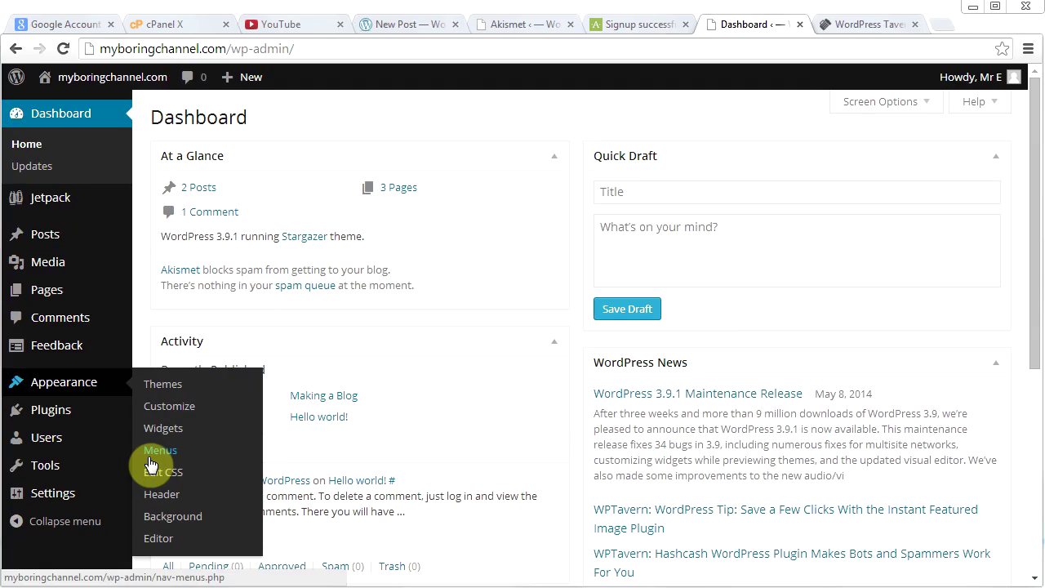
click(152, 454)
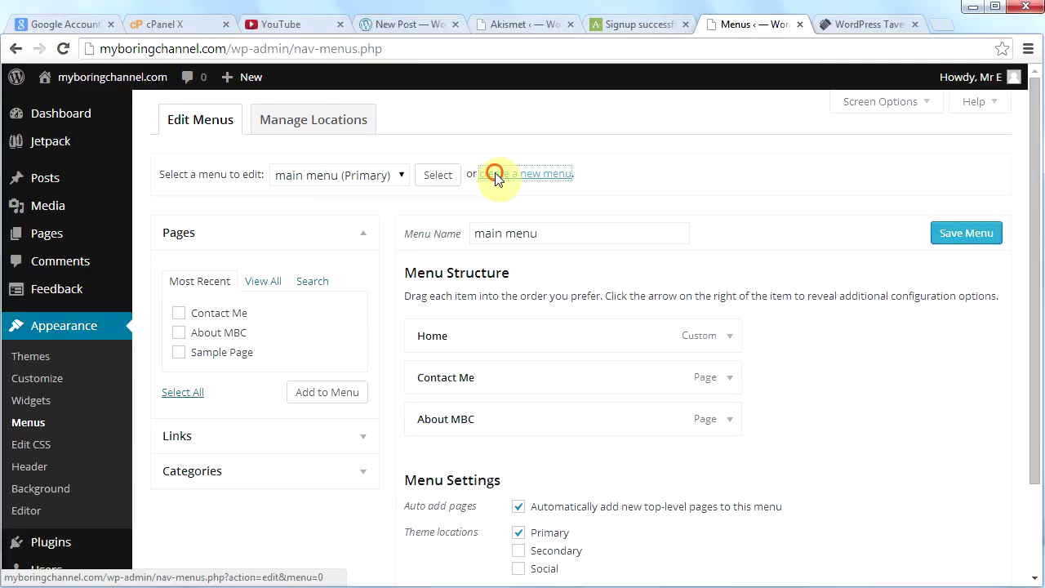
click(496, 180)
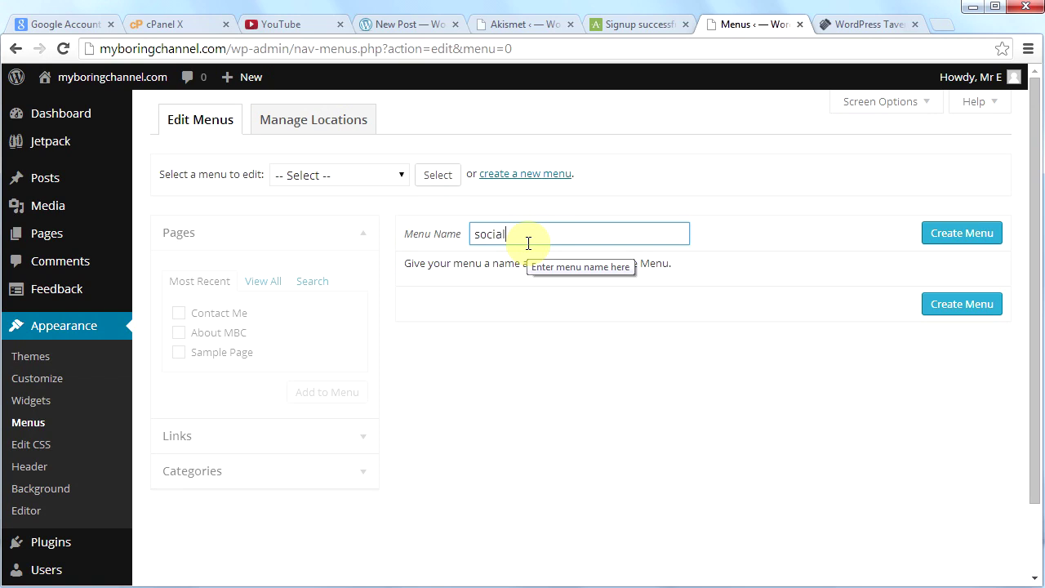
click(958, 239)
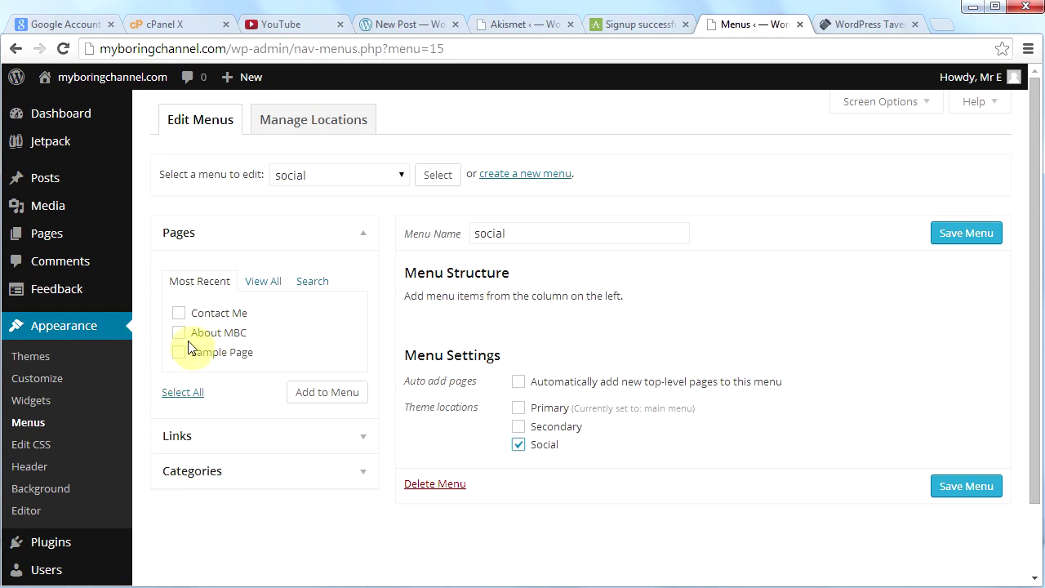
Add a custom Twitter link labelled "My Boring Channel's Twitter Feed" to the social menu.
click(341, 445)
click(291, 322)
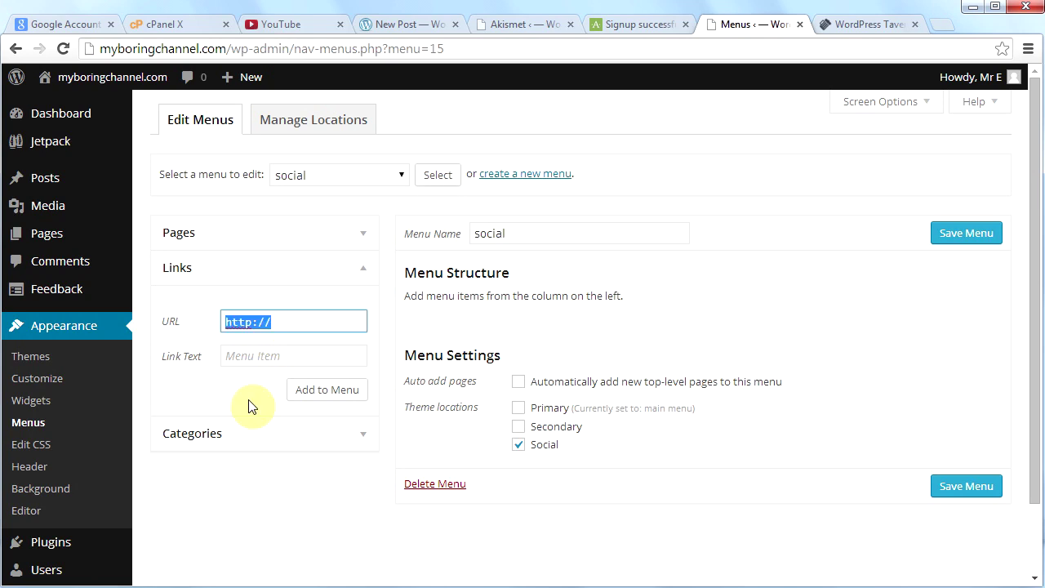
text(http://twitter.com/myboringchannel)
key(Tab)
text(My Boring Channel's Twitter Feed)
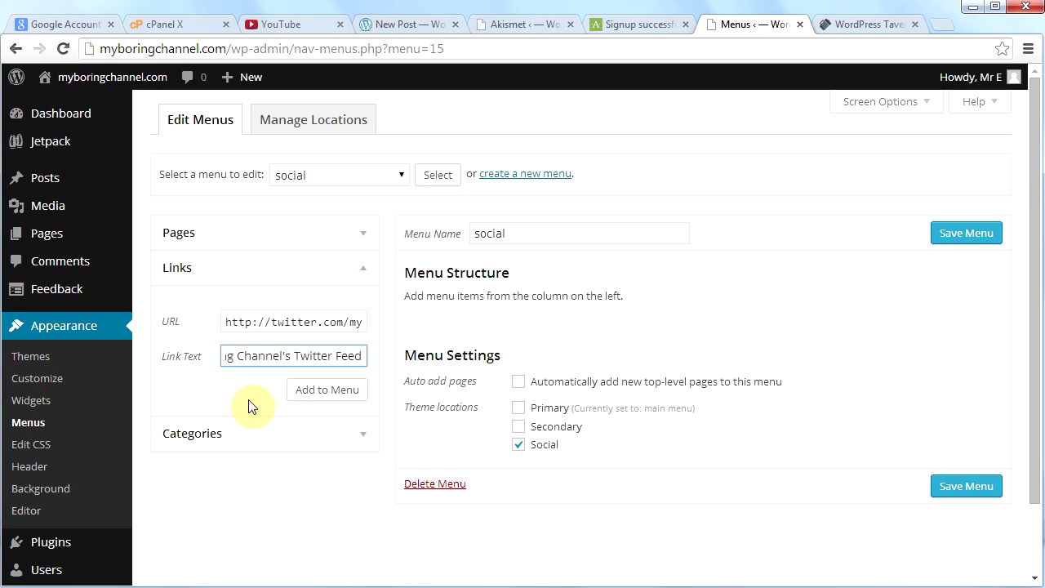
click(331, 391)
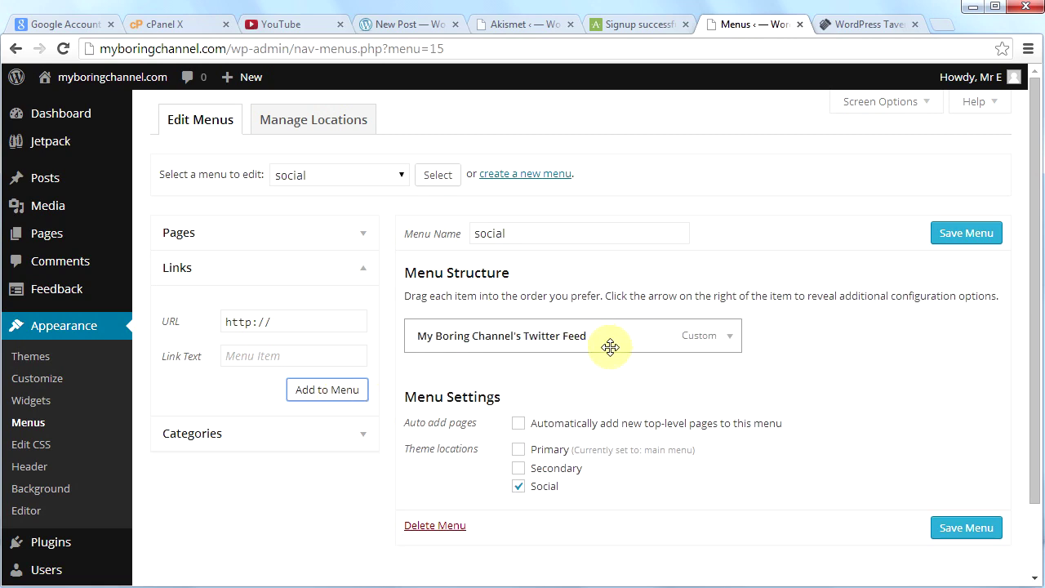
Add the Google+ Page and YouTube Channel custom links, then save the social menu.
click(311, 325)
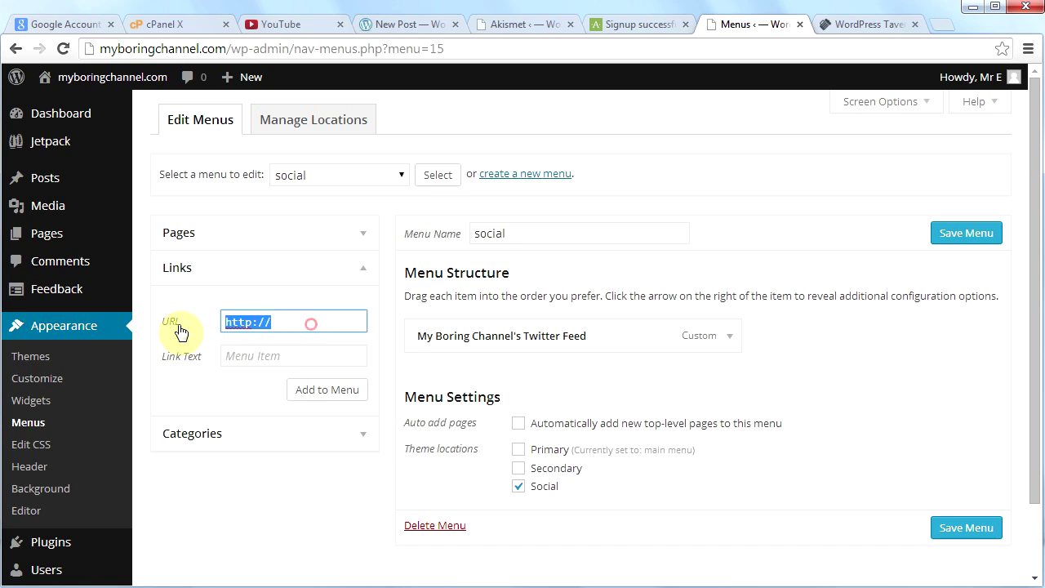
key(ctrl+v)
key(Tab)
text(My Boring Channel's Google+ Page)
click(325, 391)
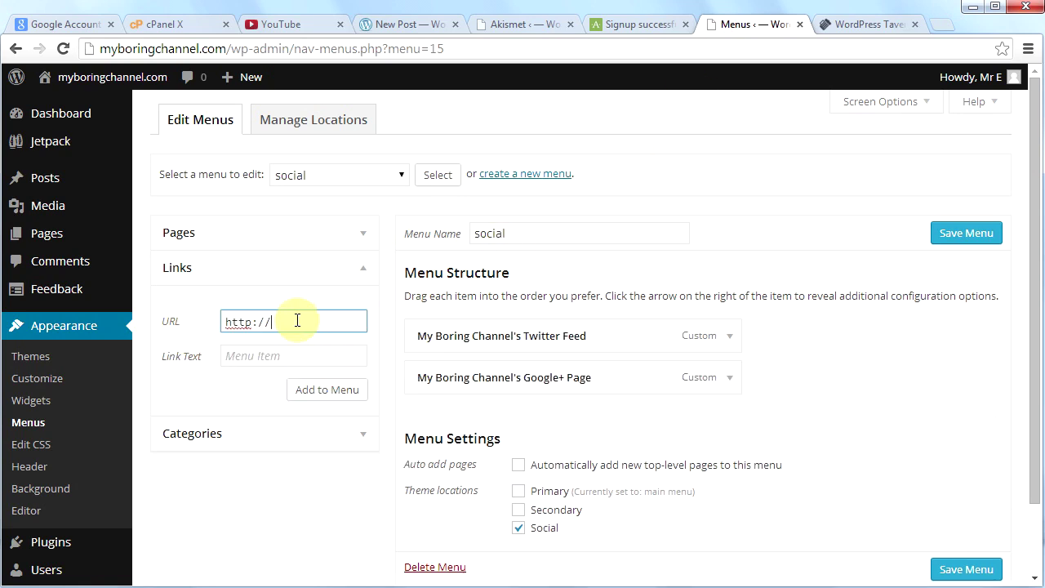
click(297, 320)
key(ctrl+v)
key(Tab)
text(My Youtube Channel)
click(325, 391)
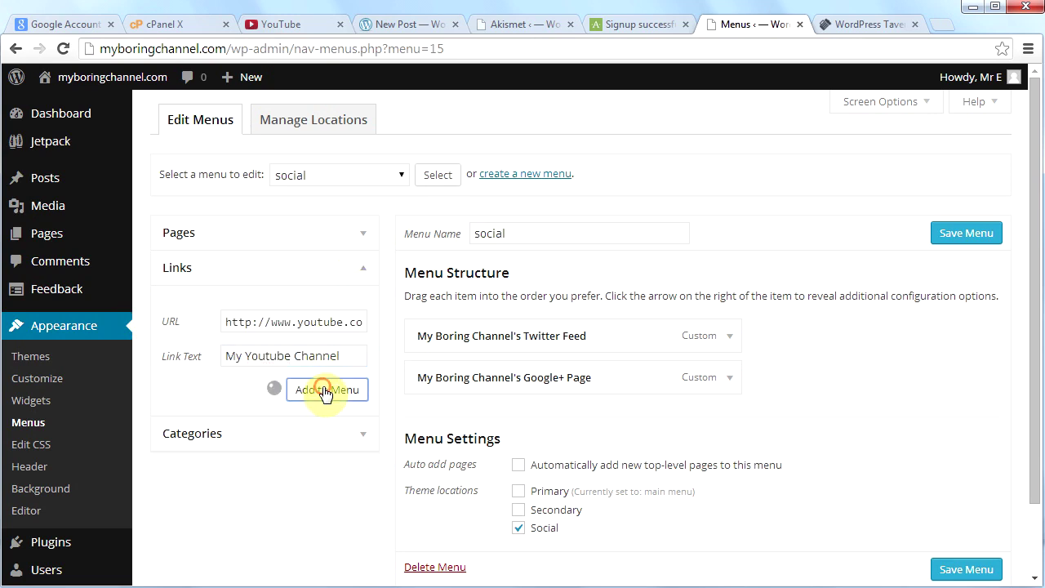
click(962, 244)
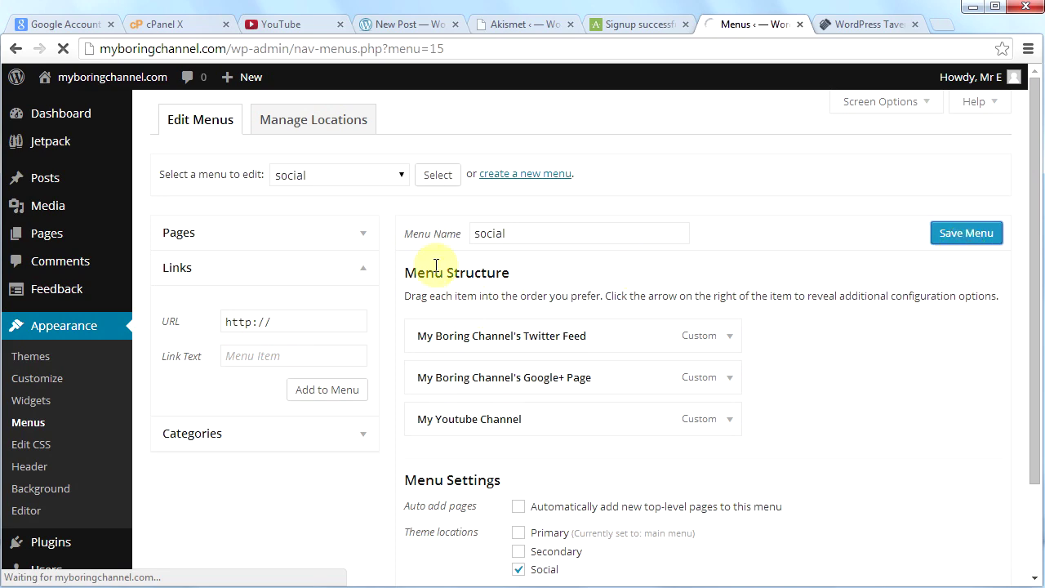
Visit the live blog and check the footer's Twitter, Google+ and YouTube icons.
mouse_move(119, 84)
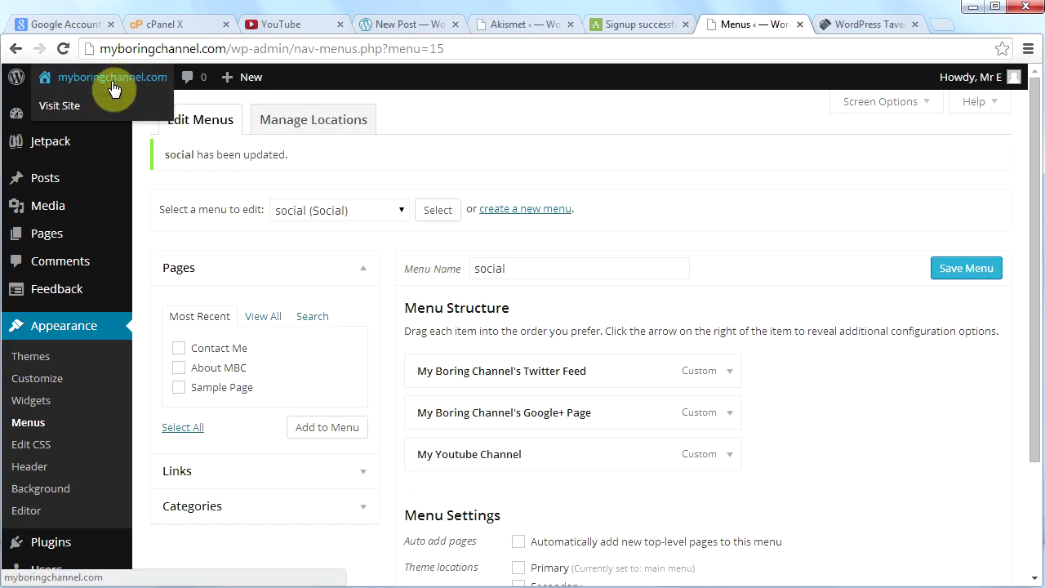
click(82, 105)
drag(1036, 132, 1008, 527)
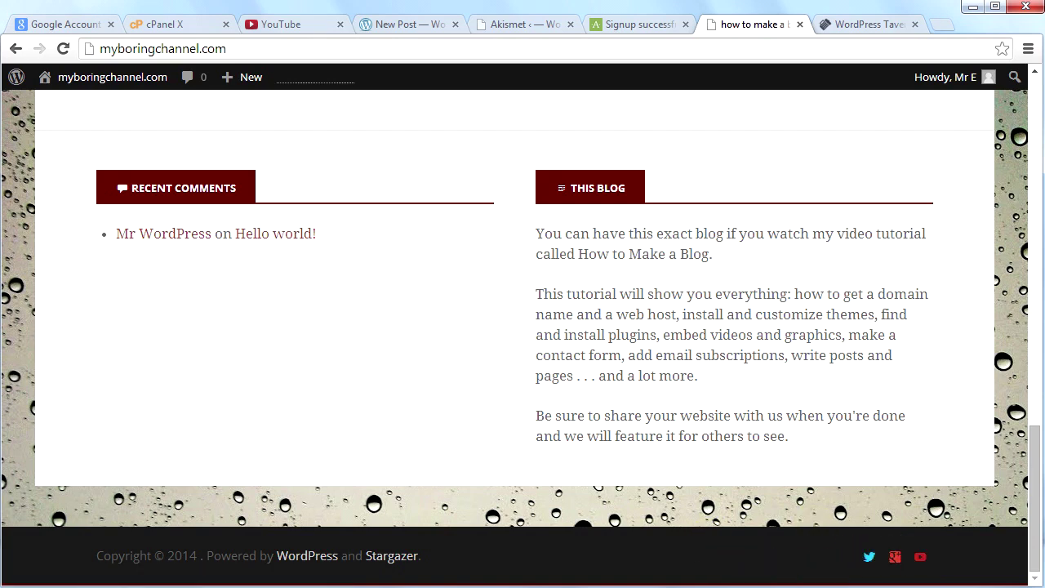
drag(1032, 505, 1034, 151)
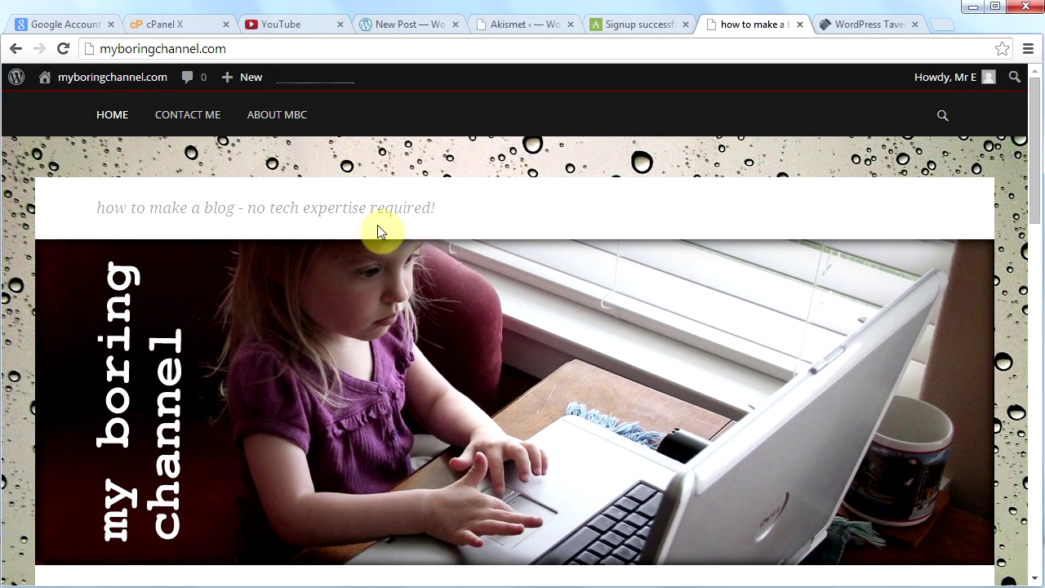
View the Contact Me page at its ?page_id=83 address, then return to the Dashboard.
click(183, 118)
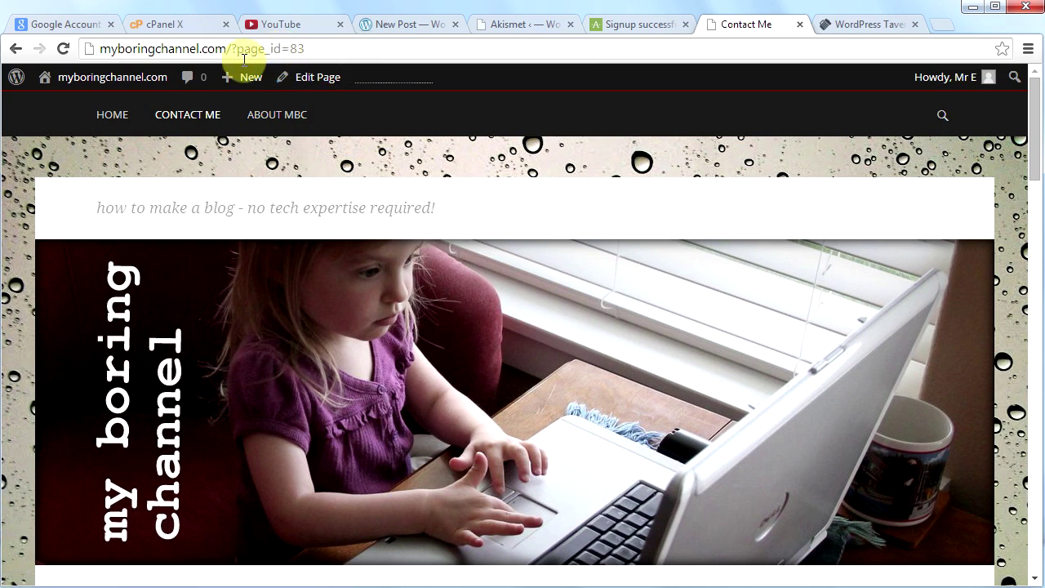
drag(231, 49, 312, 49)
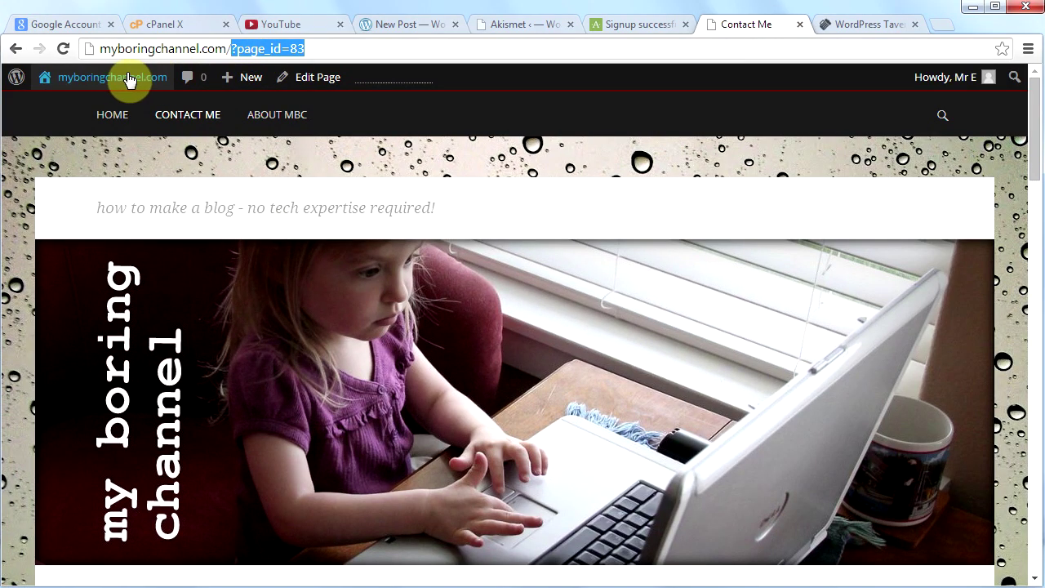
mouse_move(29, 121)
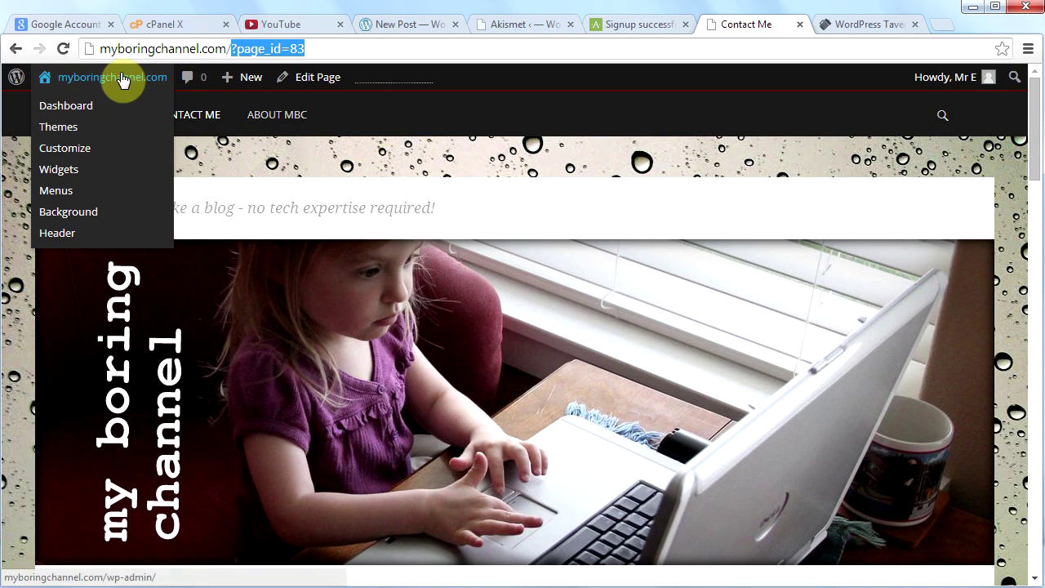
click(54, 104)
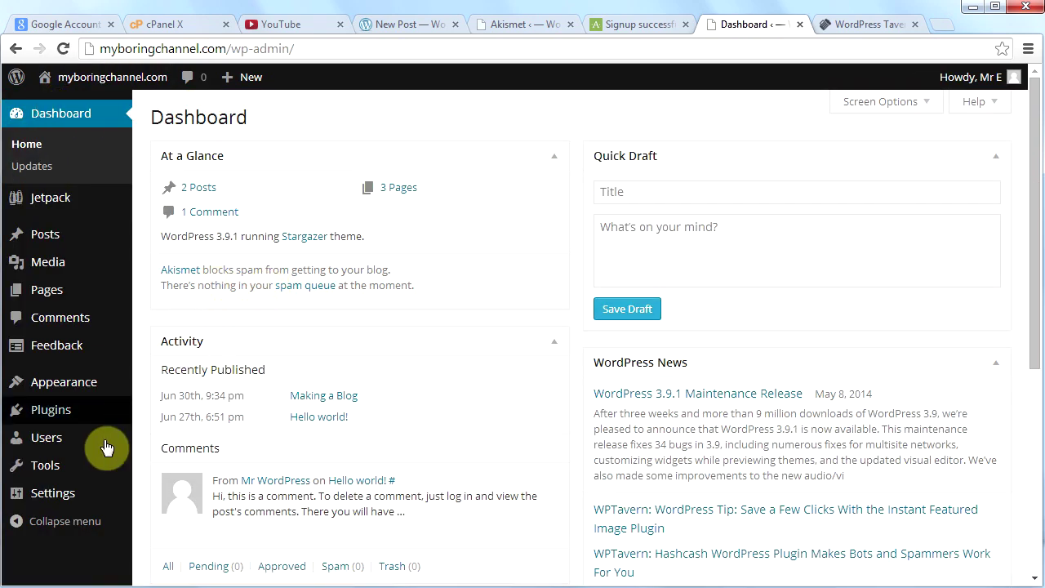
mouse_move(39, 498)
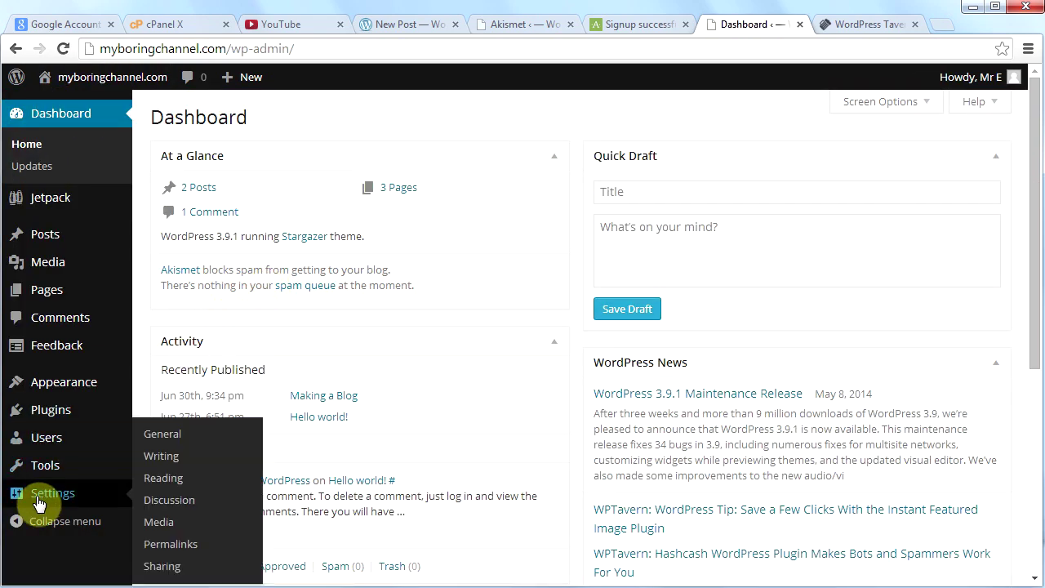
Choose the Post name permalink structure, giving addresses like /sample-post/, and save it.
click(147, 547)
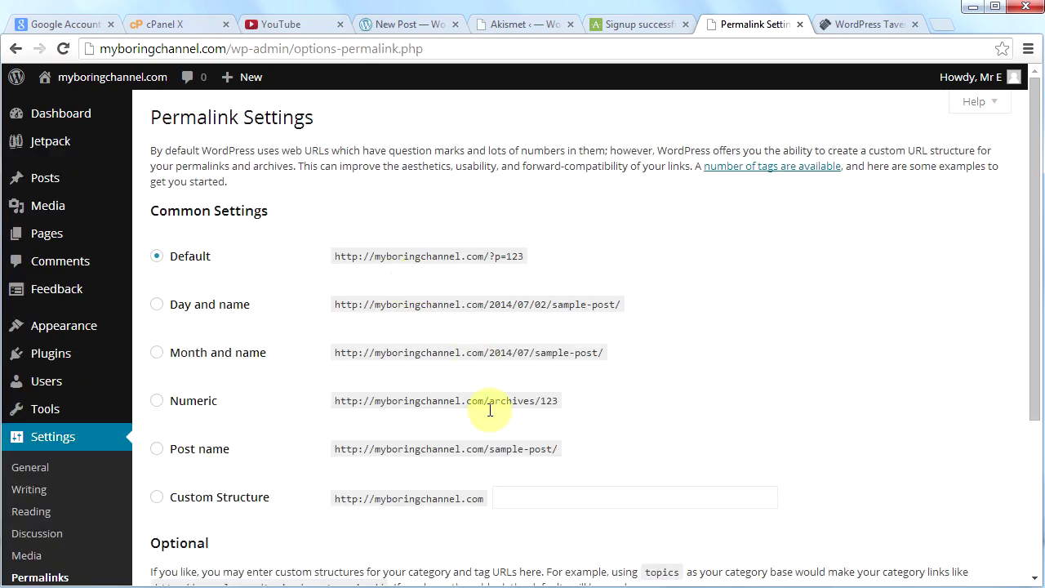
click(157, 450)
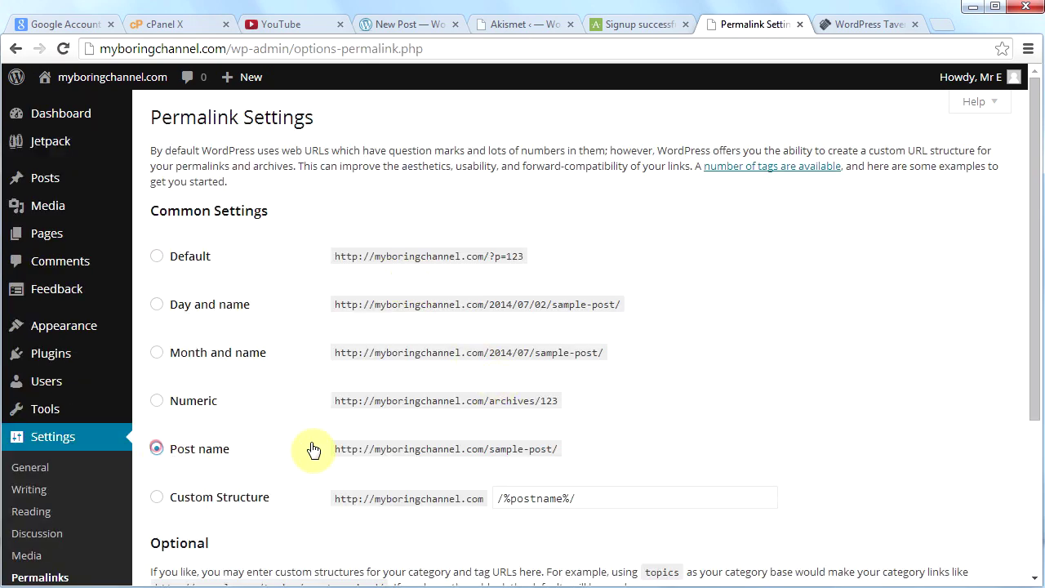
drag(1035, 299, 505, 344)
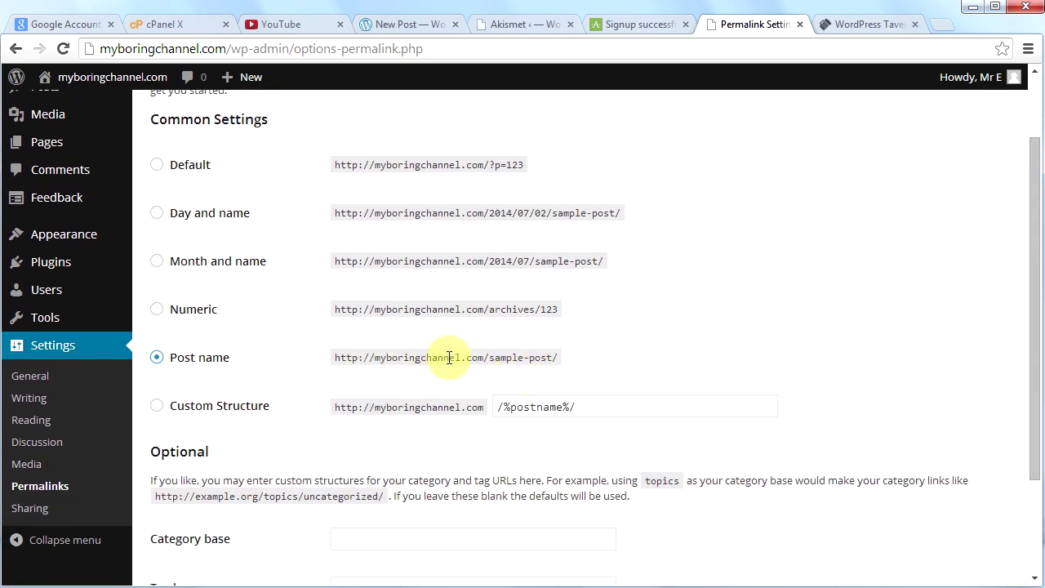
drag(492, 357, 560, 357)
click(572, 362)
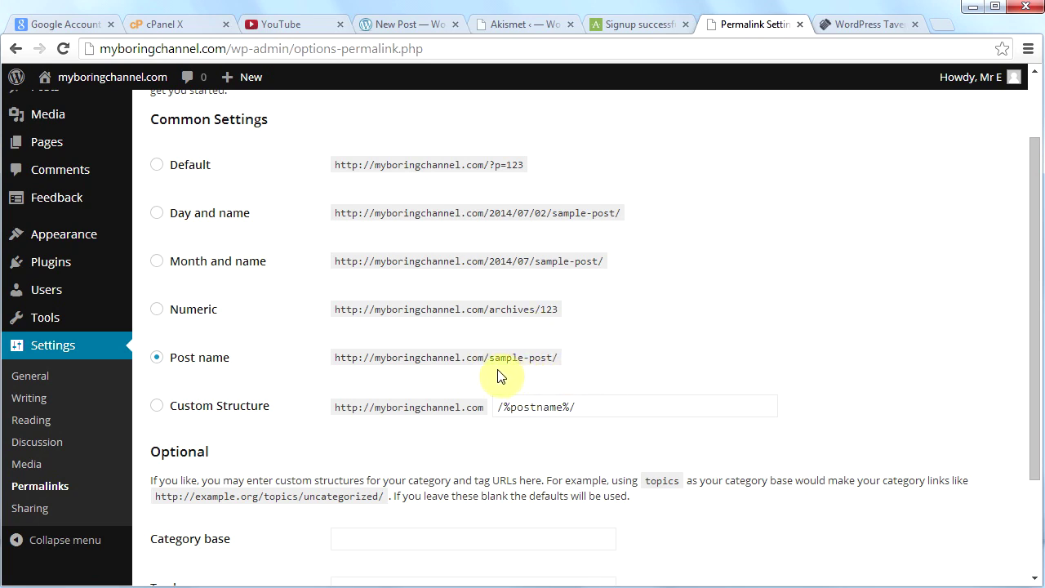
drag(490, 358, 553, 360)
click(510, 351)
scroll(648, 390, down, 3)
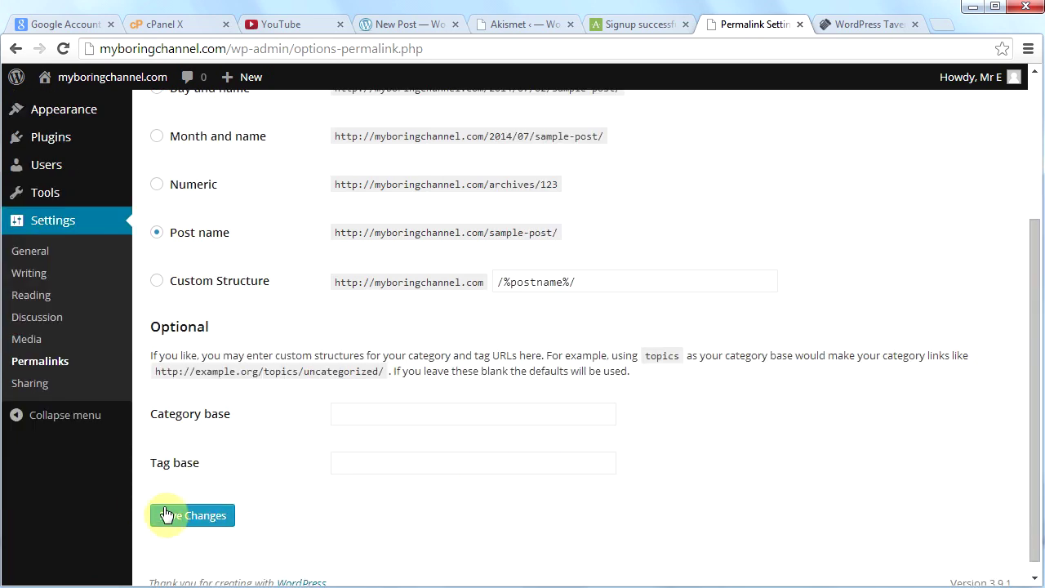
click(166, 513)
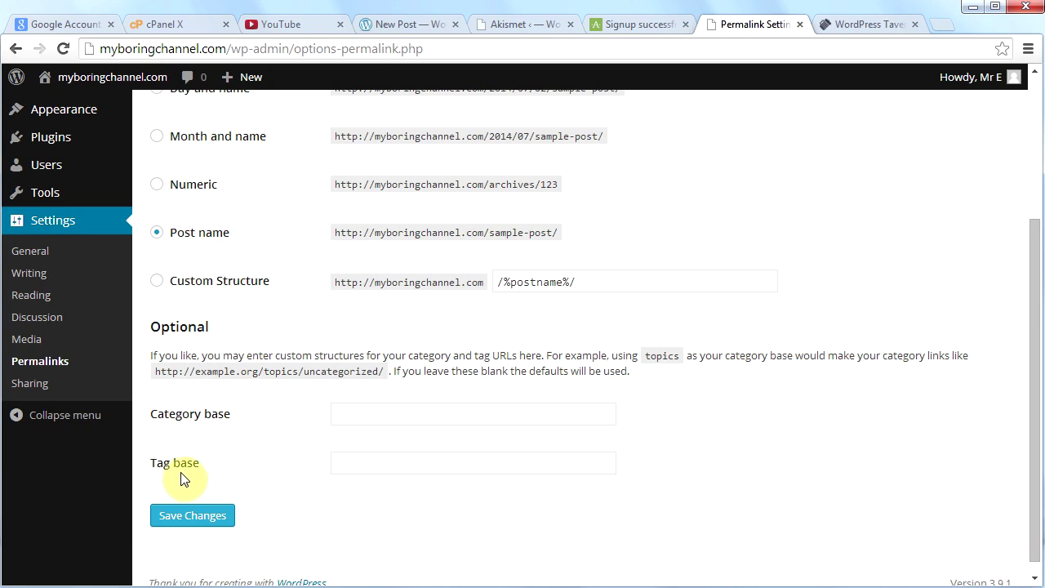
click(172, 523)
Open the live site's Contact Me page at its new /contact-me/ address.
mouse_move(104, 77)
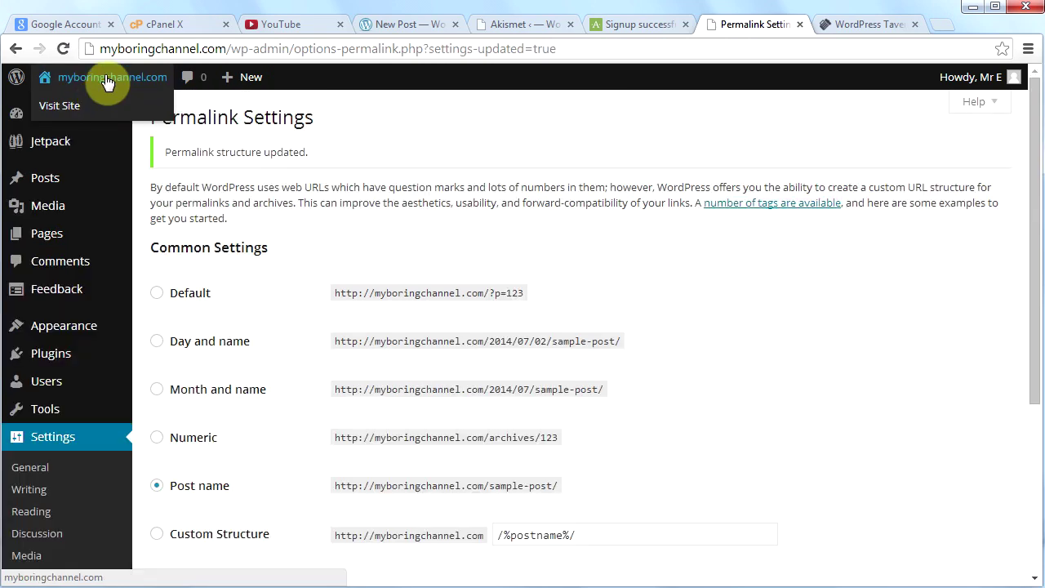
click(58, 105)
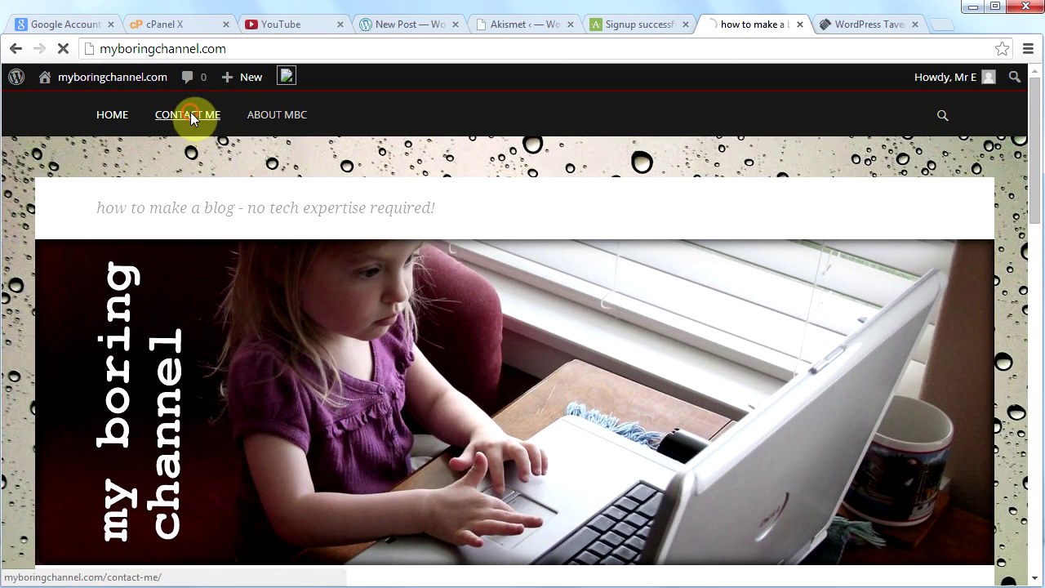
click(211, 135)
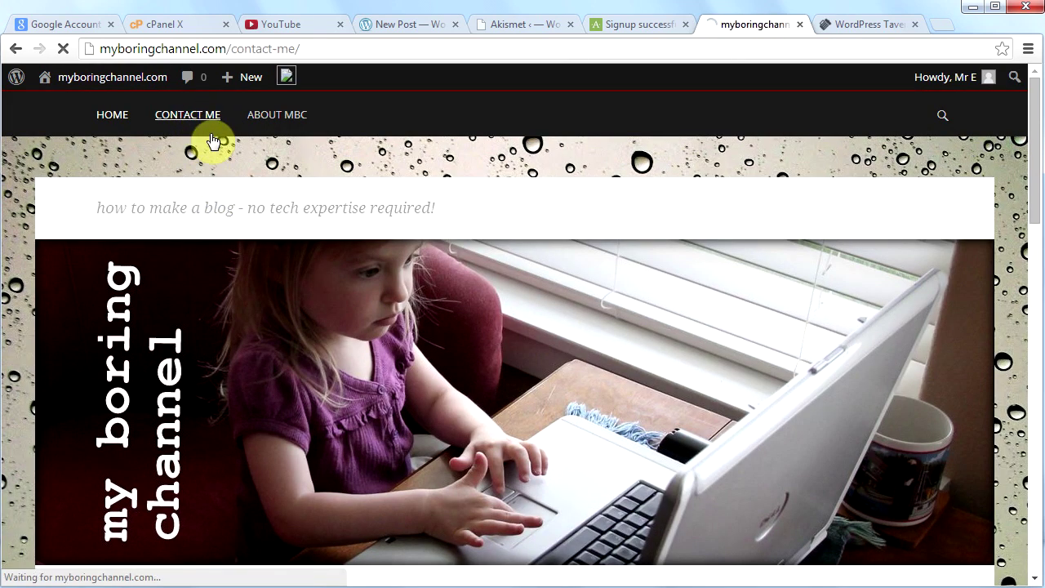
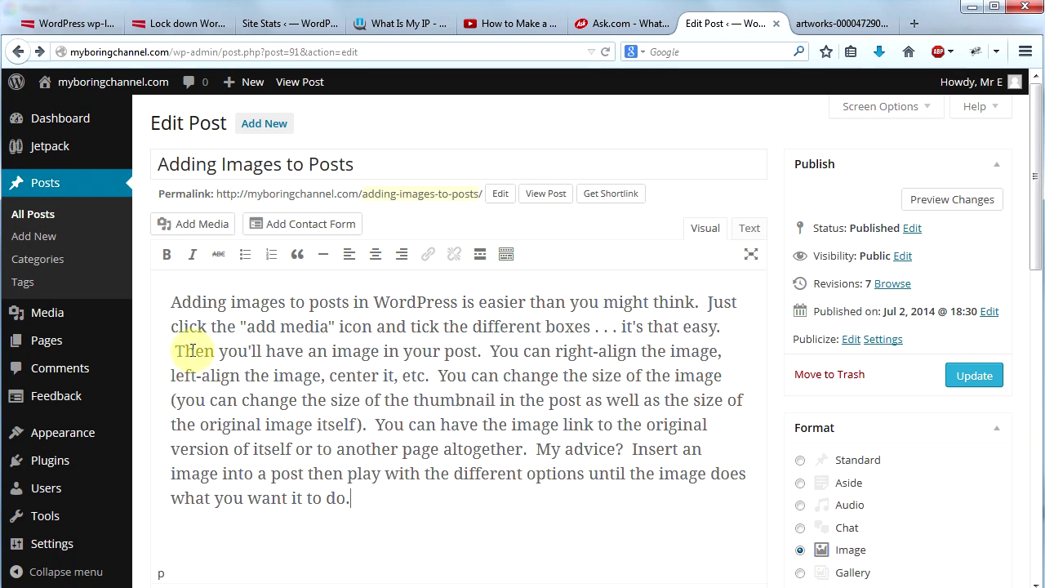
Upload the beach trip photo through Add Media at the start of the post text.
click(172, 300)
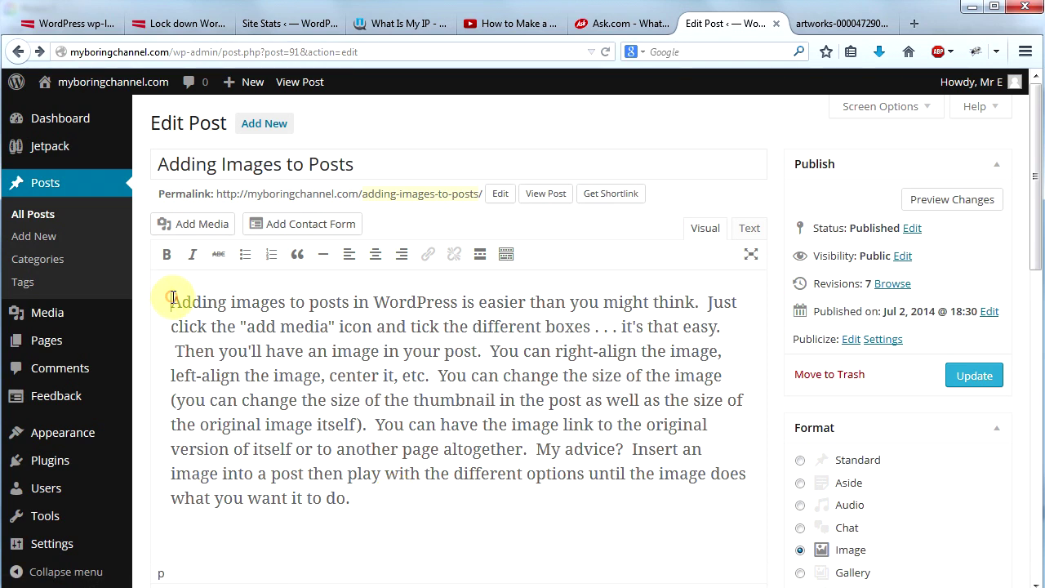
click(188, 224)
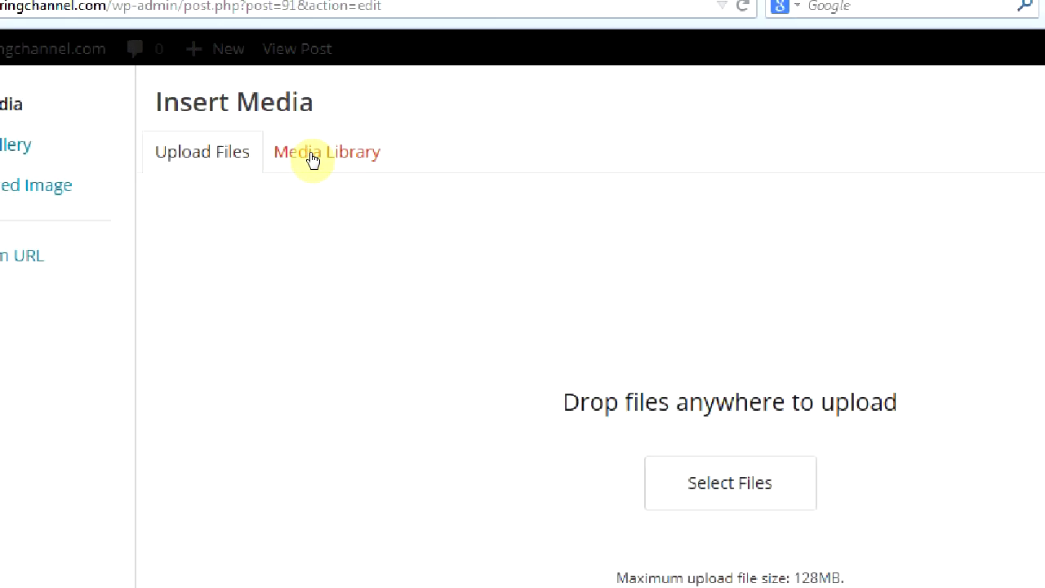
click(312, 158)
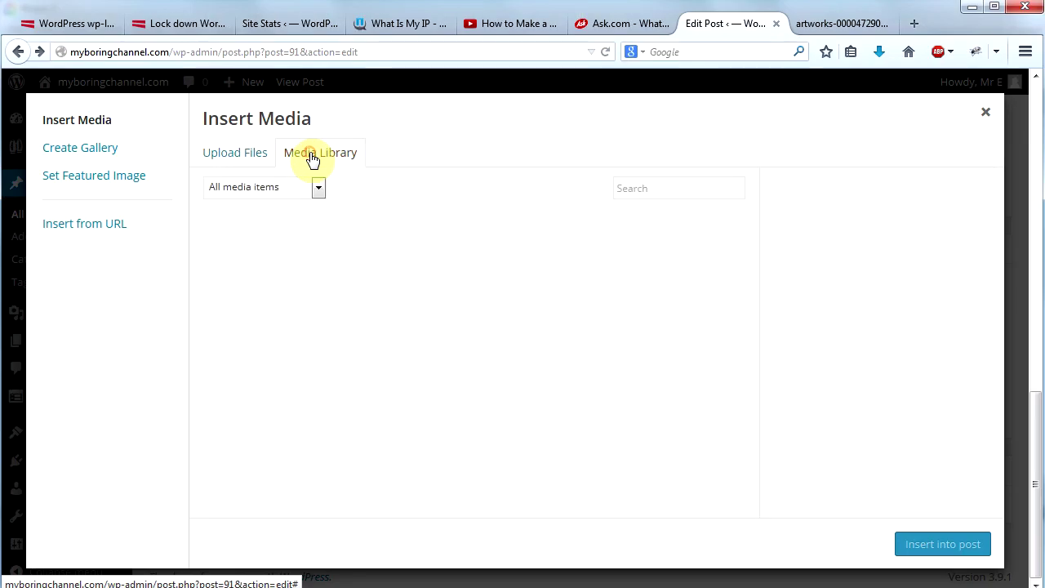
click(236, 155)
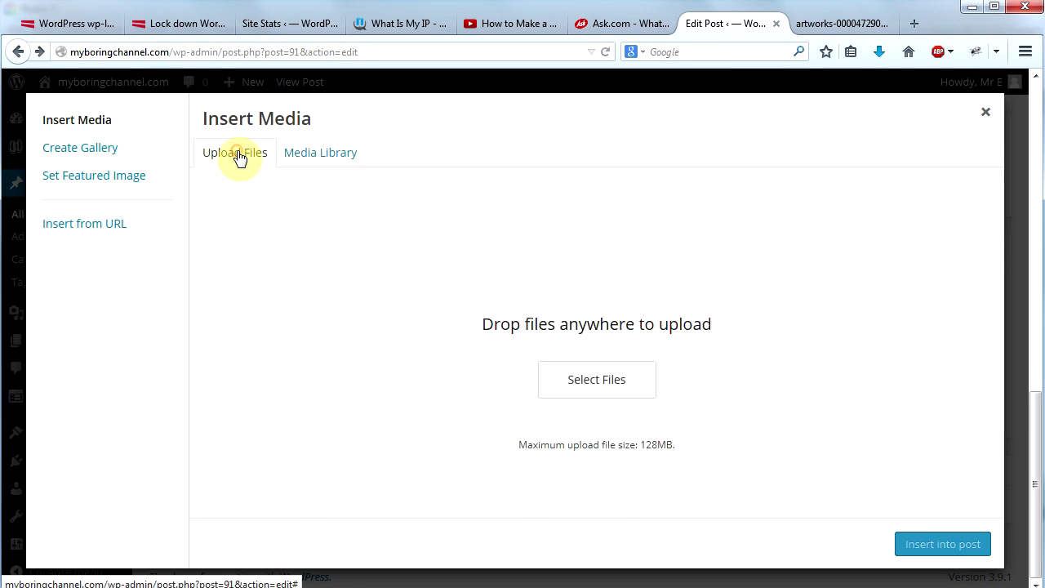
click(586, 393)
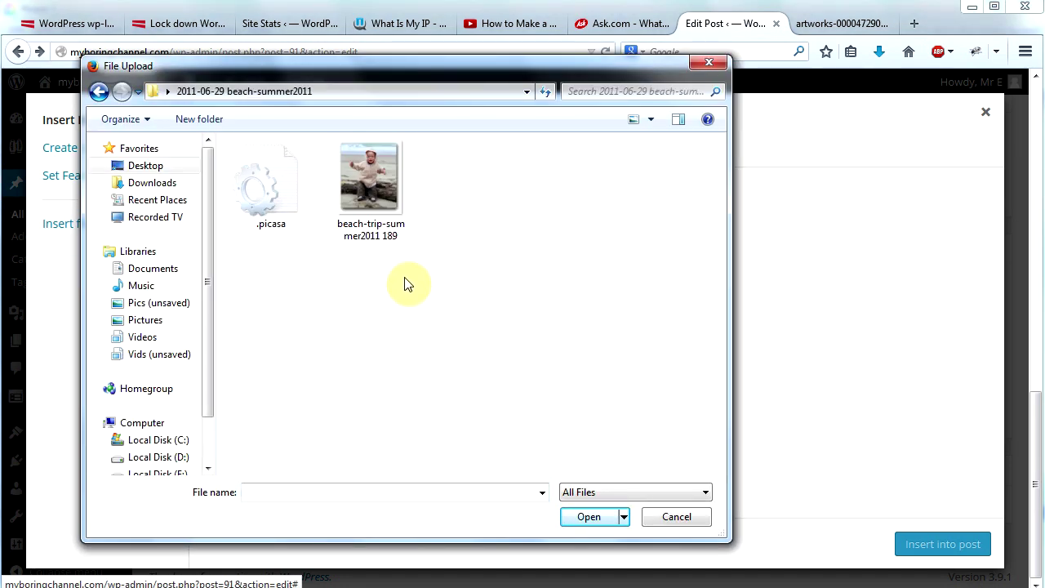
double_click(369, 187)
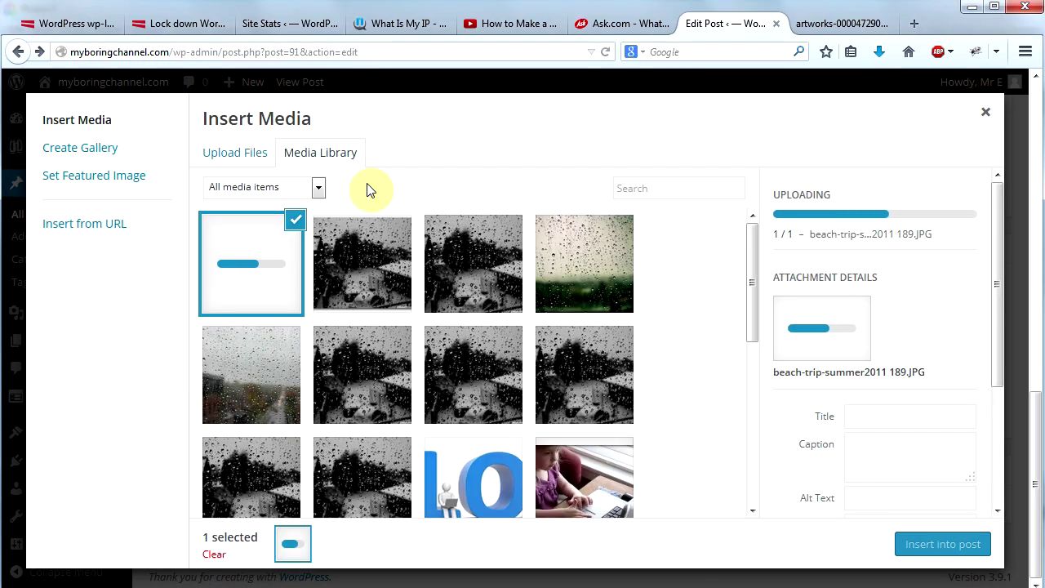
Give the photo alt text, align left, link to None, medium 260 × 300 size, and insert it.
click(854, 373)
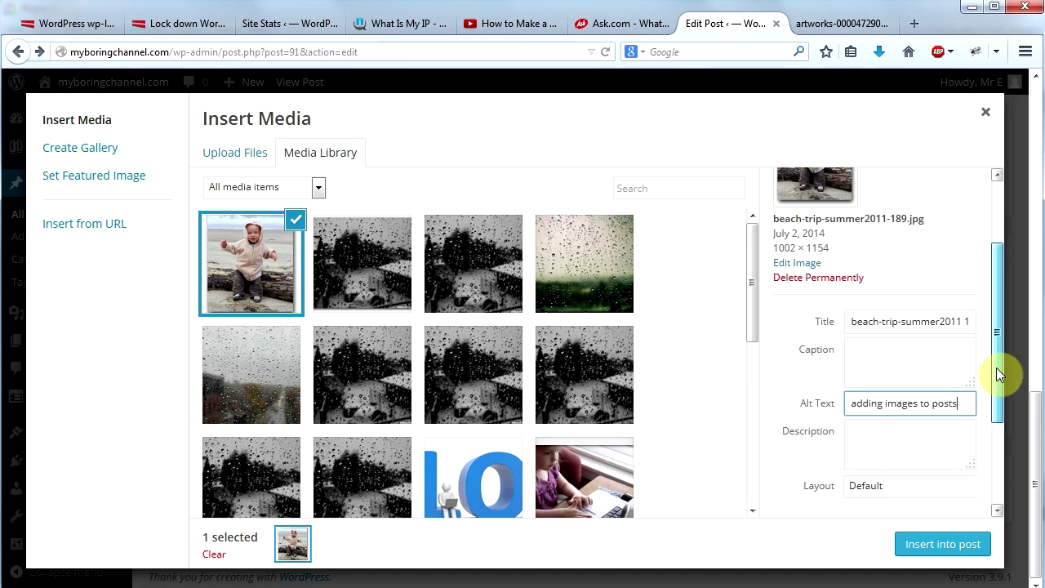
drag(997, 374, 995, 458)
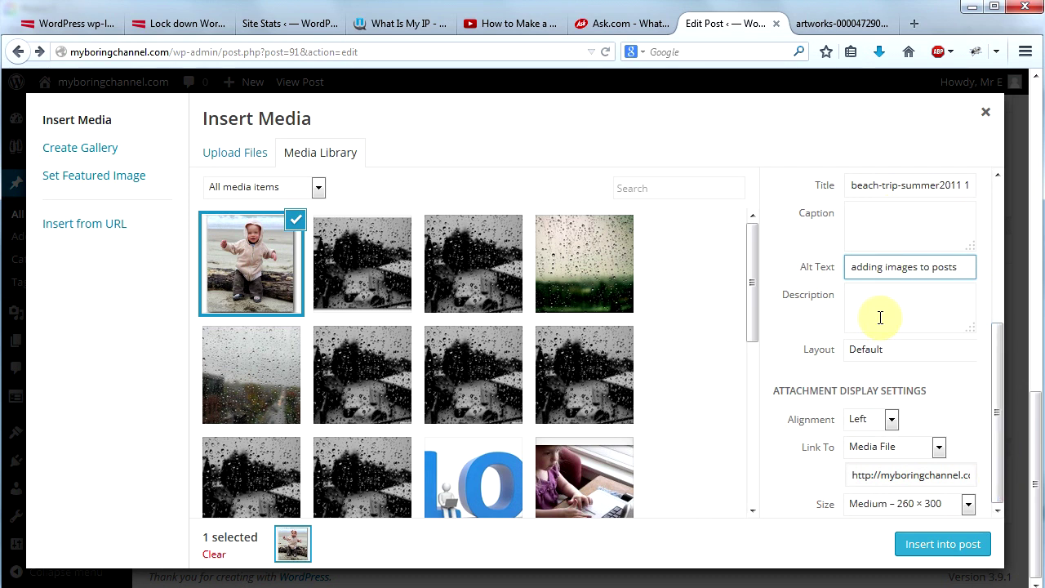
click(891, 419)
click(877, 441)
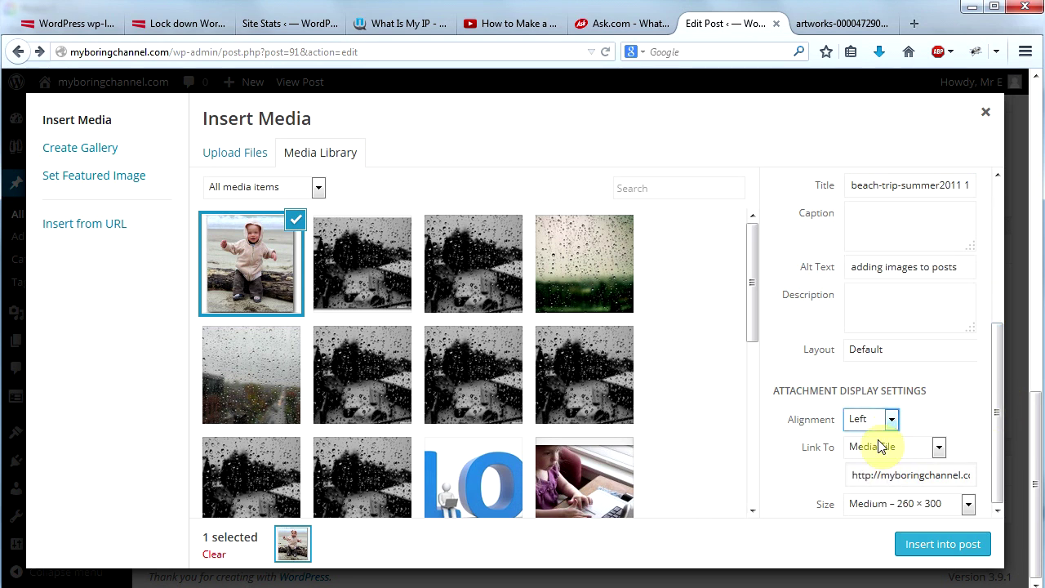
click(939, 449)
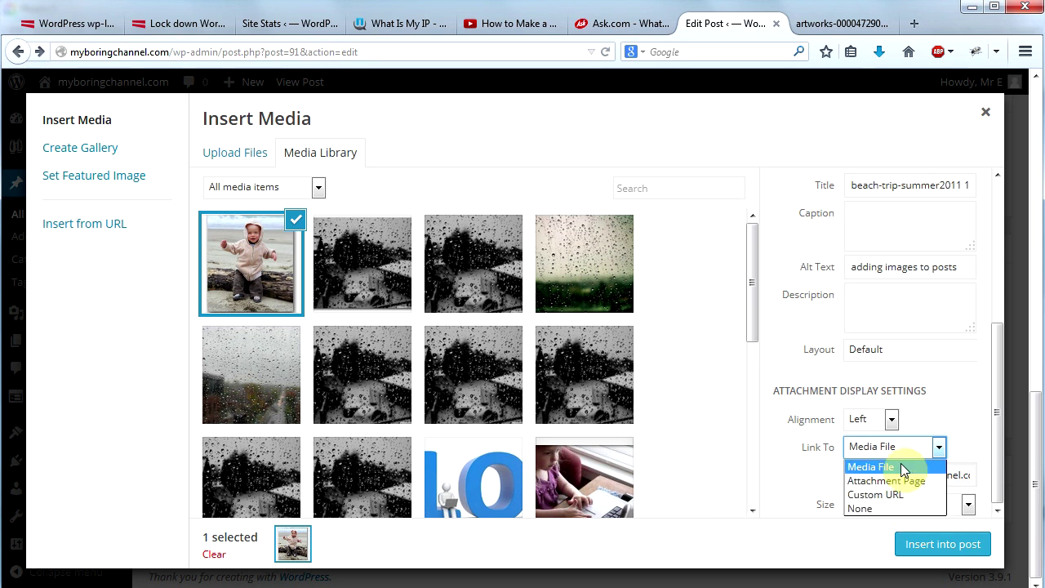
click(902, 510)
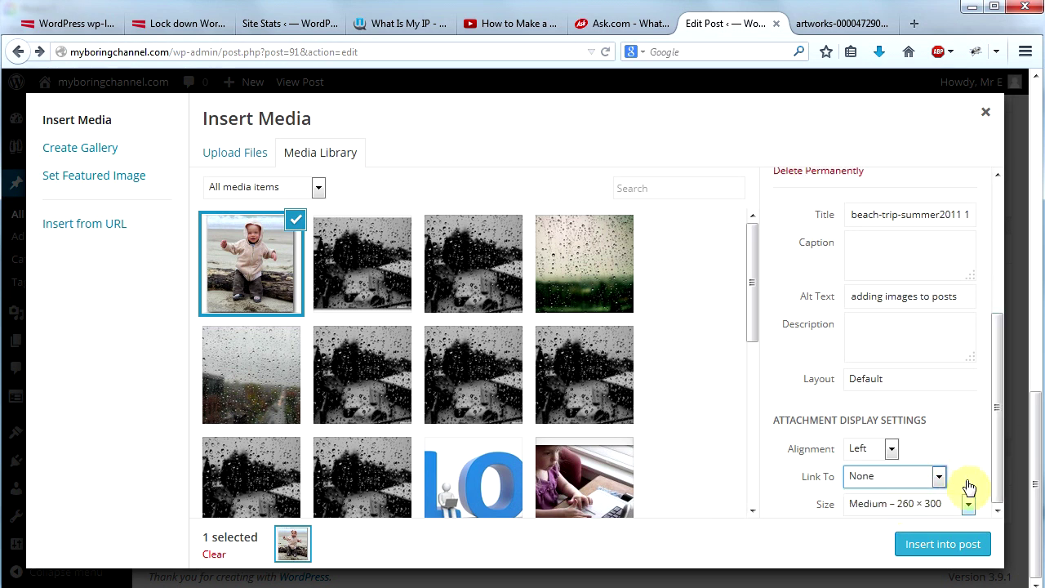
click(969, 507)
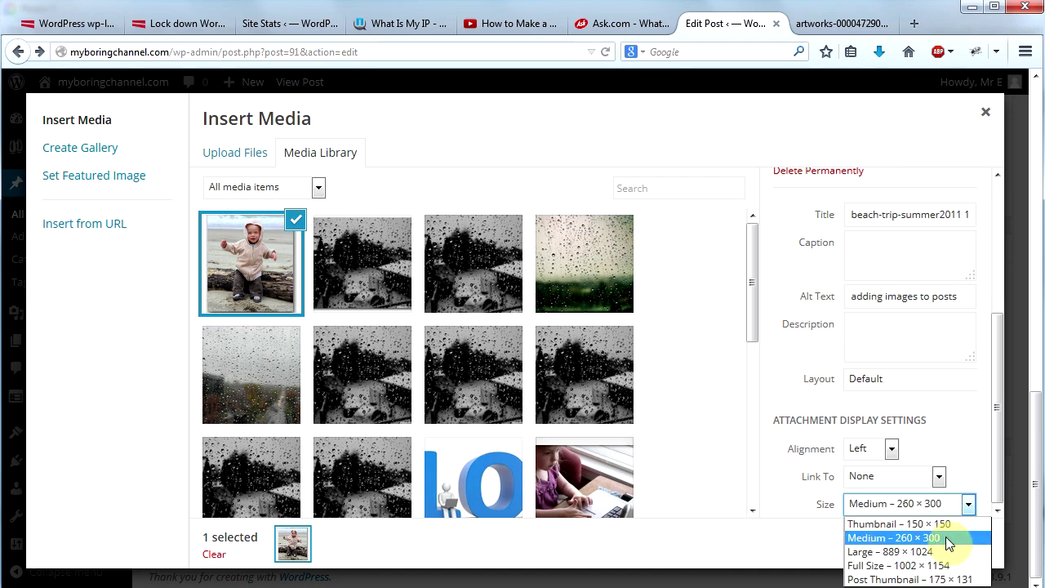
click(947, 537)
click(945, 545)
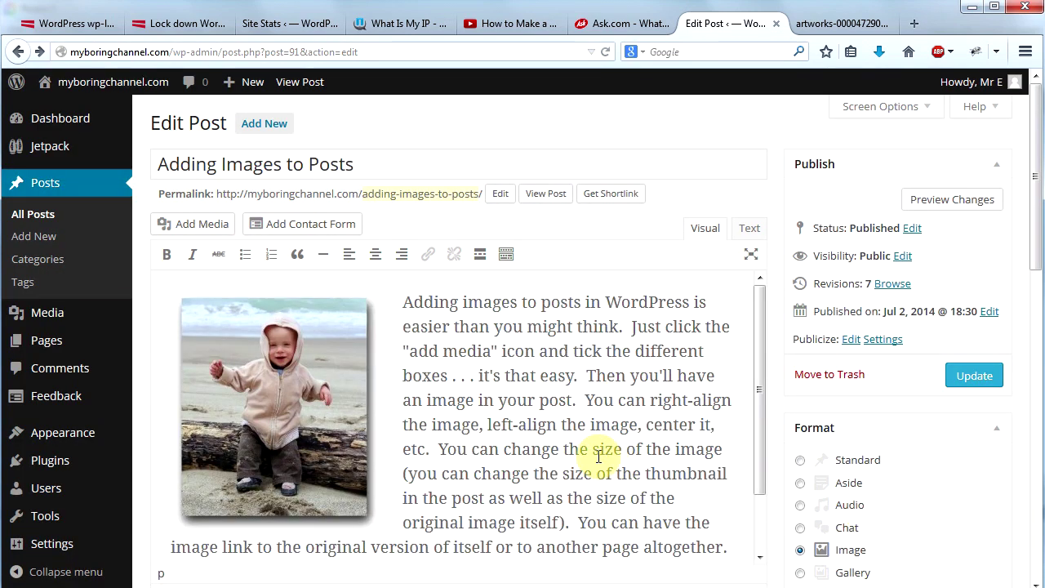
Switch the Adding Images to Posts format from Image to Standard and update the post.
click(276, 413)
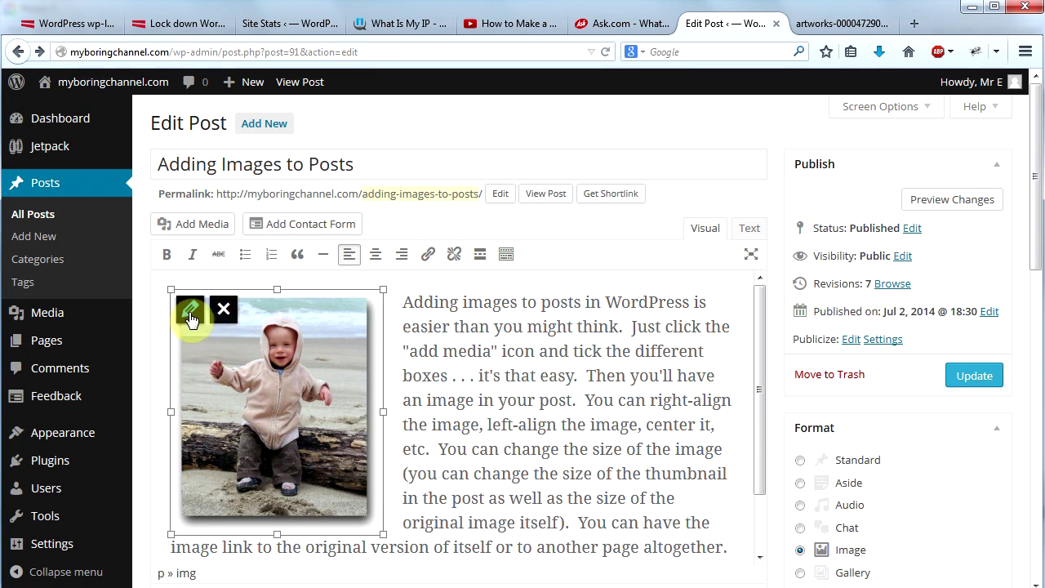
click(443, 327)
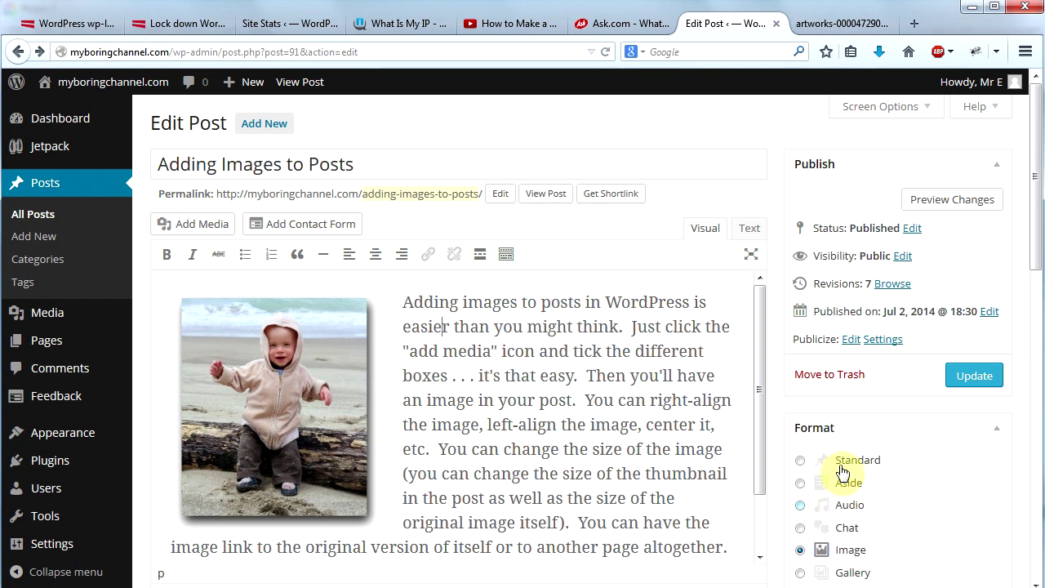
drag(1035, 282, 1010, 338)
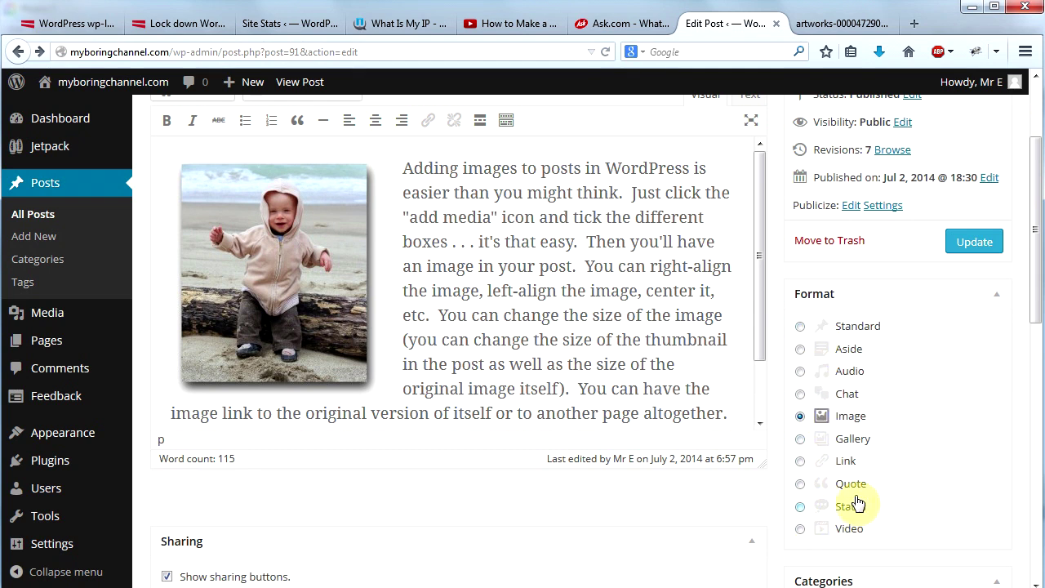
click(801, 325)
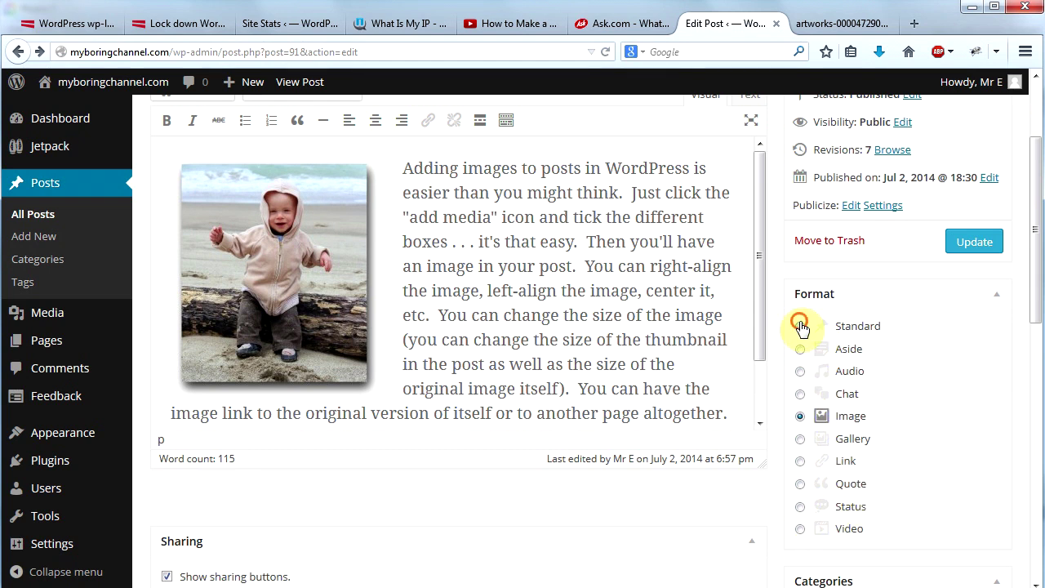
drag(1031, 301, 1031, 259)
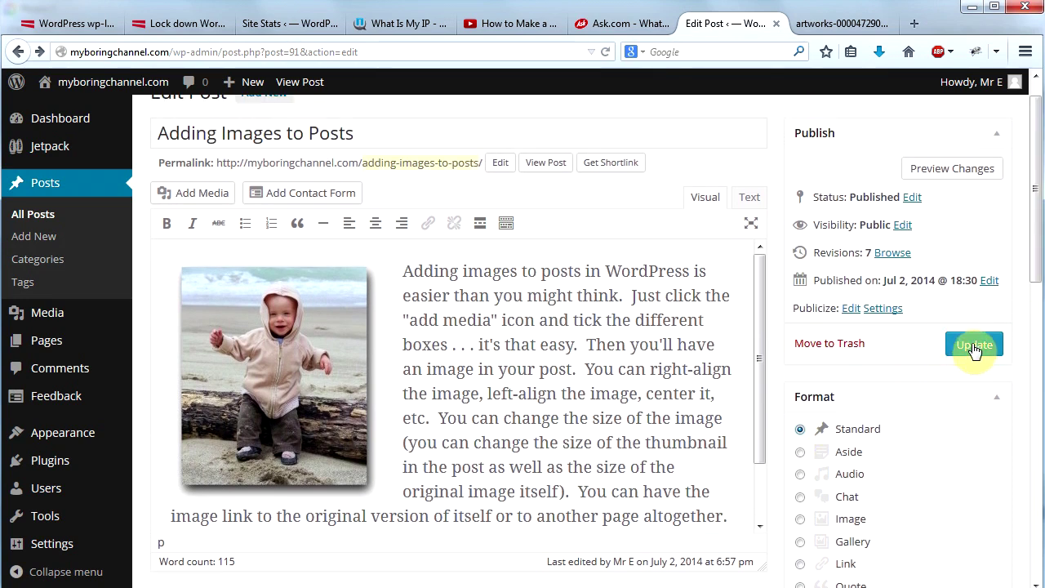
click(972, 345)
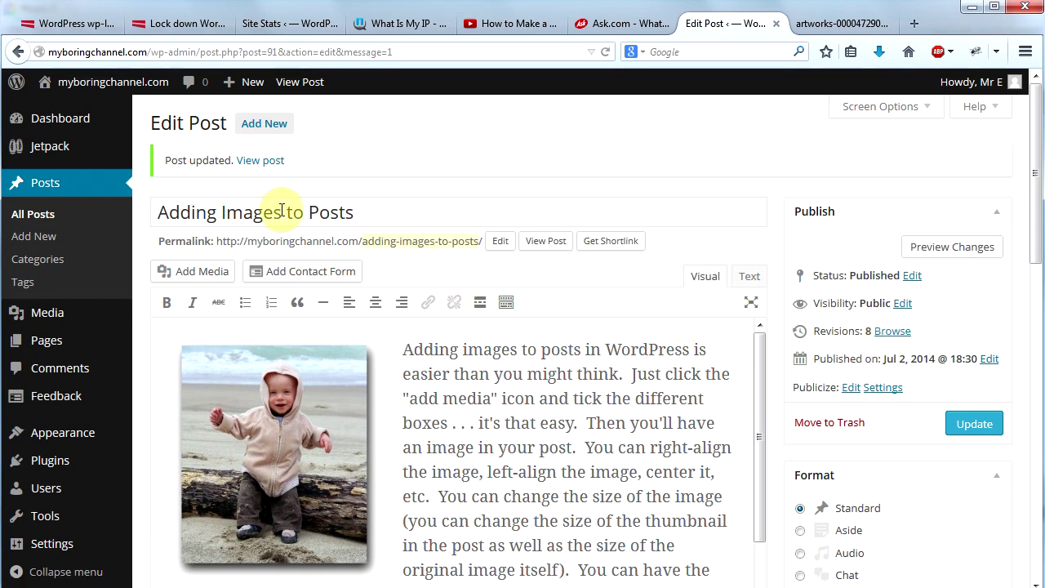
View the post on the live blog front page, then go back to the home page.
mouse_move(123, 85)
click(103, 115)
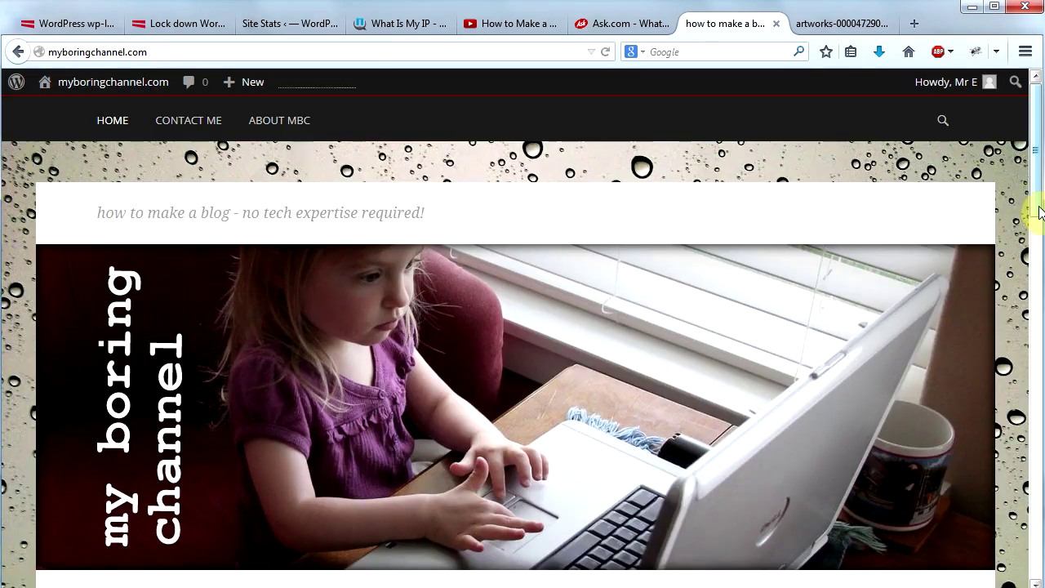
drag(1035, 198, 1038, 326)
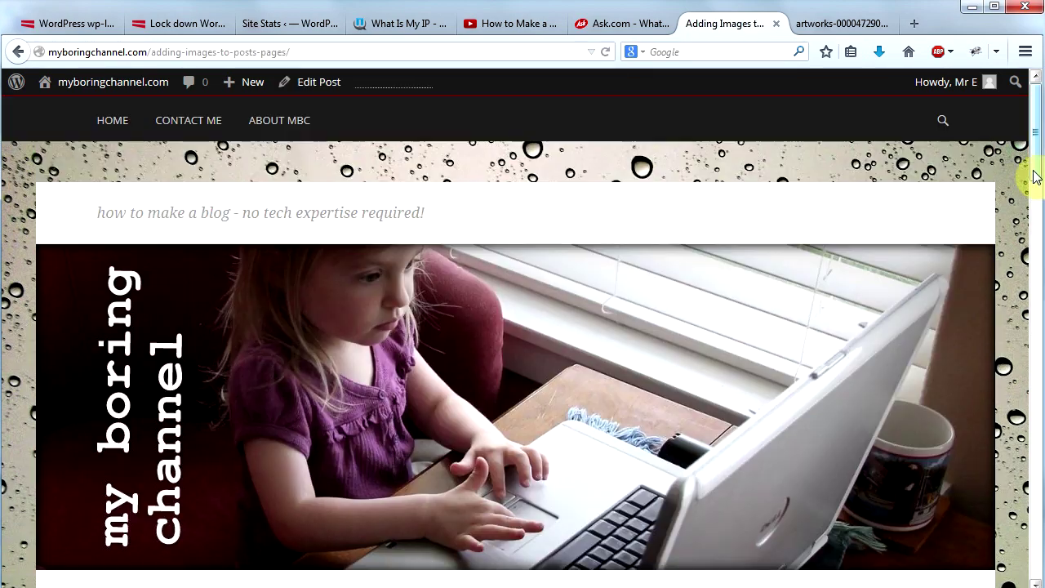
drag(1034, 180, 1037, 270)
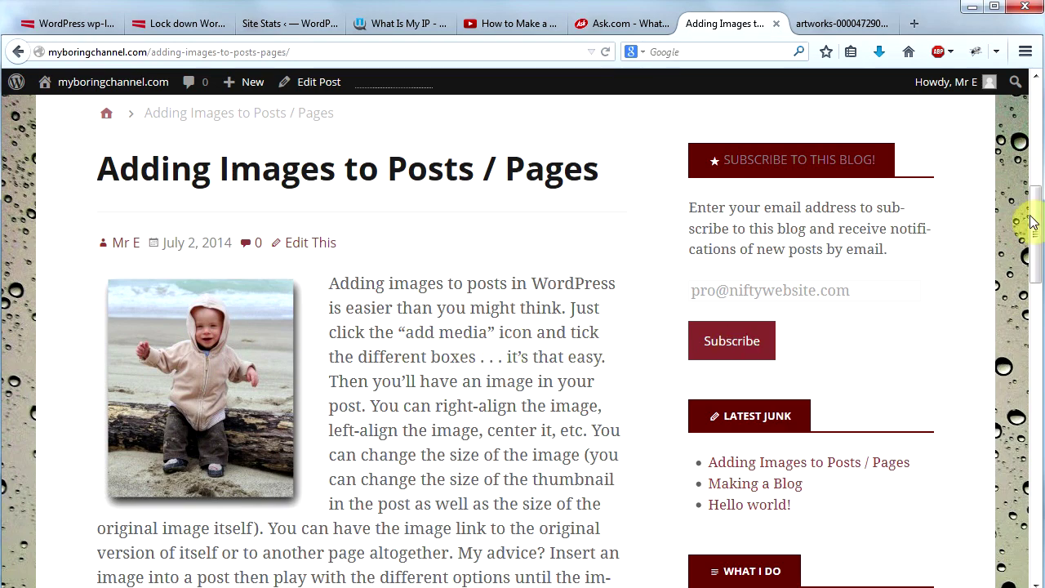
drag(1030, 221, 1040, 255)
key(alt+Left)
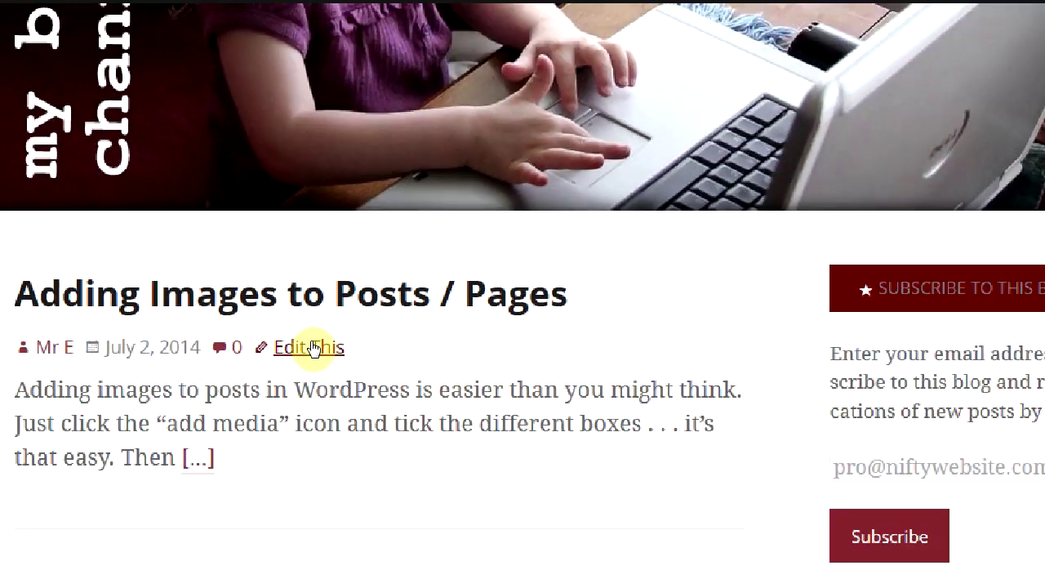
Edit the Adding Images to Posts / Pages post and set its format to Image.
click(314, 349)
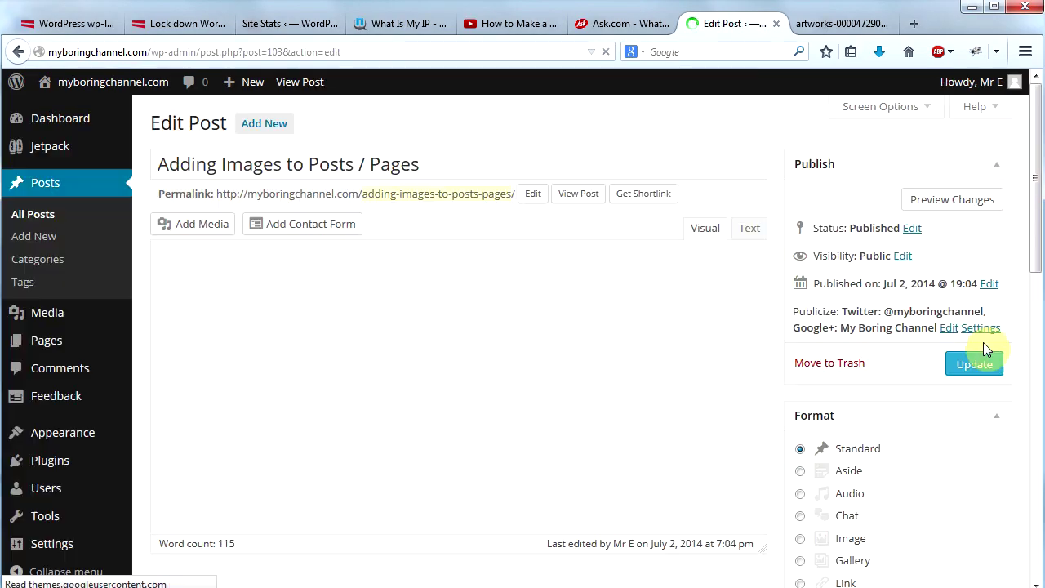
scroll(1020, 261, down, 3)
click(800, 403)
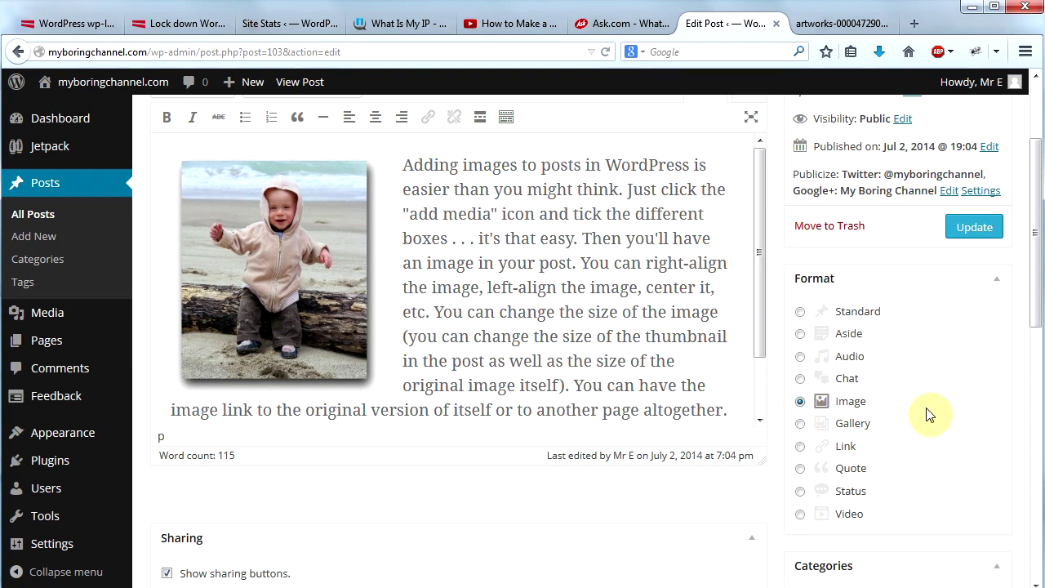
mouse_move(89, 120)
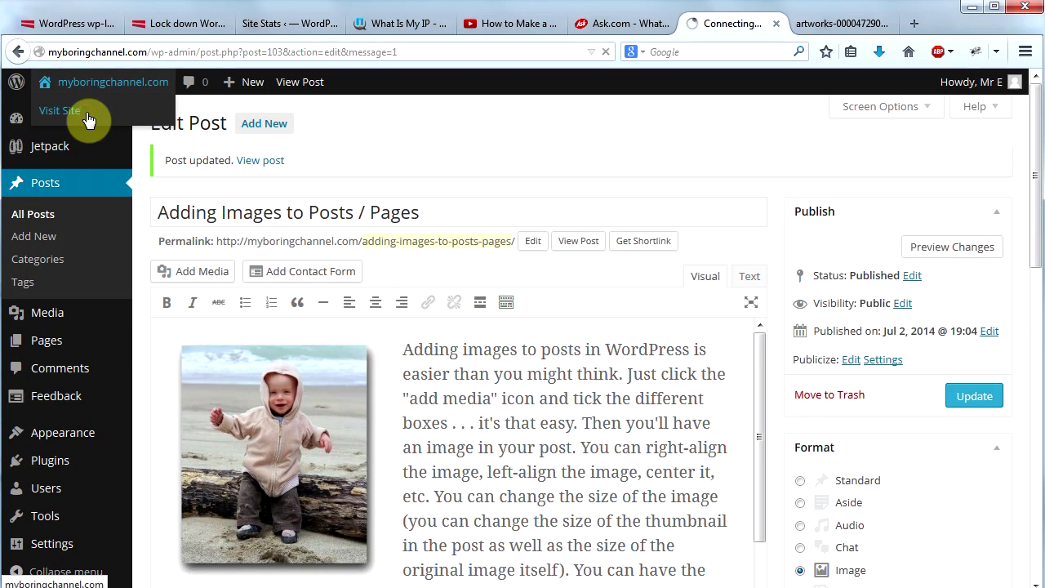
Scroll through the live blog home page, where the post now shows in the Image format.
scroll(523, 351, down, 5)
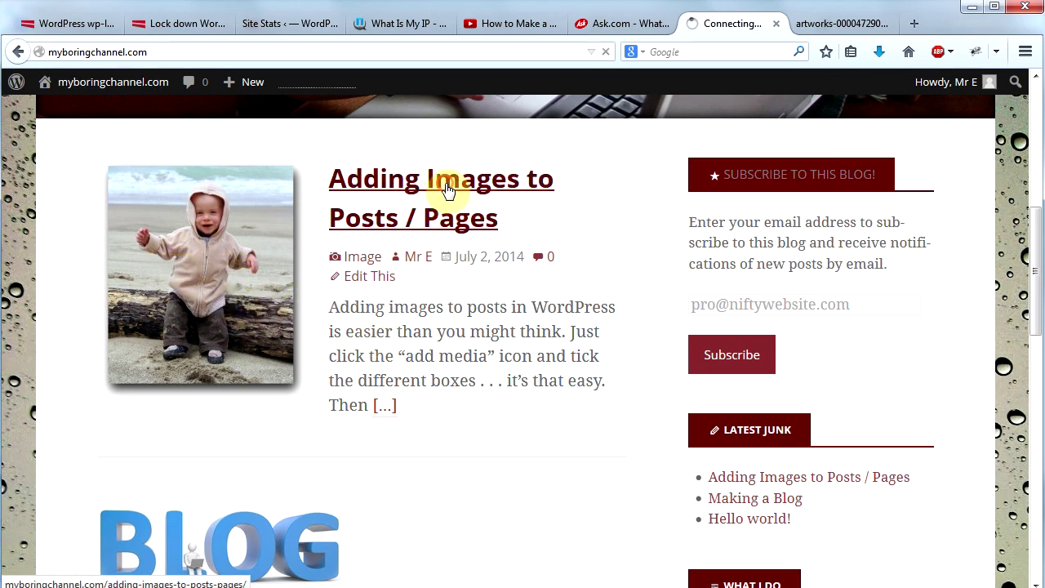
scroll(1034, 261, down, 5)
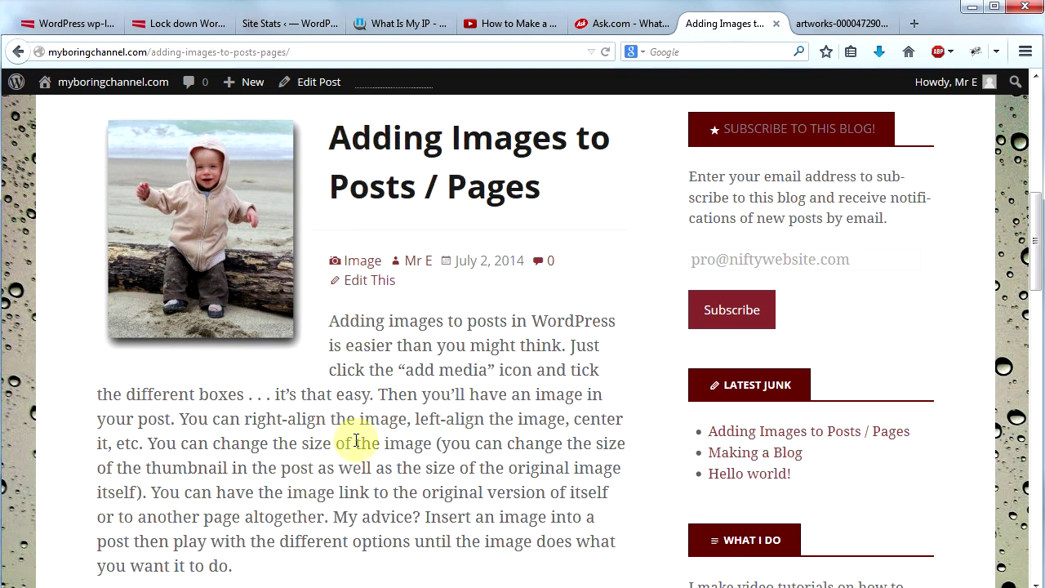
scroll(470, 433, up, 2)
scroll(467, 432, up, 4)
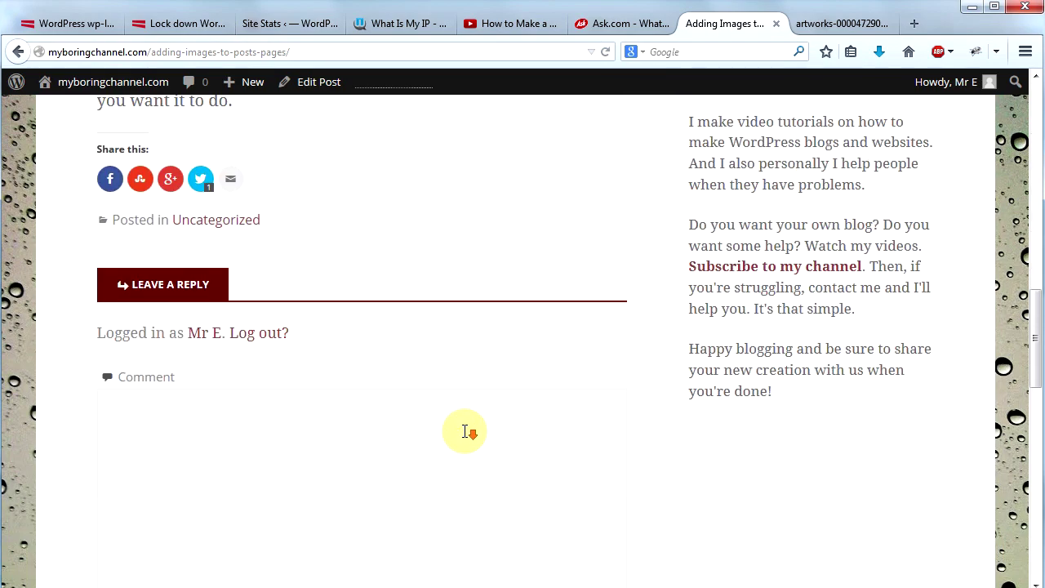
scroll(606, 245, up, 10)
click(117, 128)
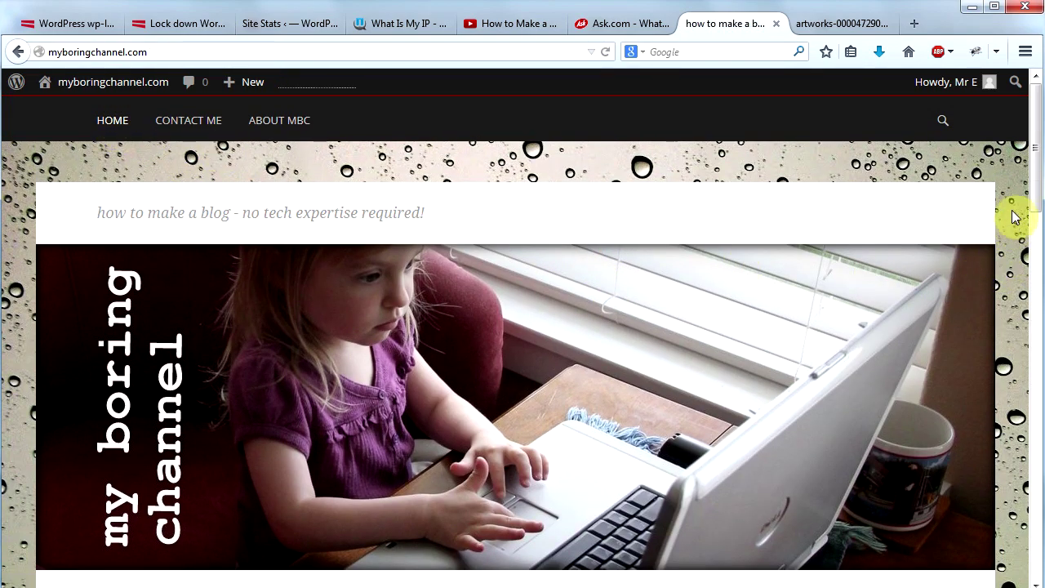
scroll(1017, 228, down, 5)
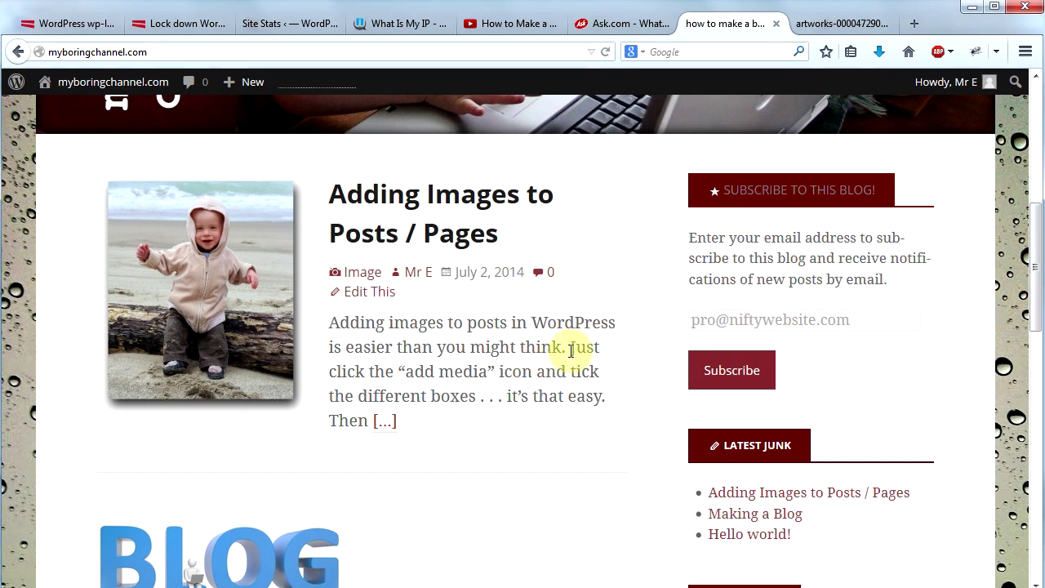
mouse_move(1037, 237)
mouse_down()
mouse_move(1035, 395)
mouse_move(1033, 248)
mouse_up()
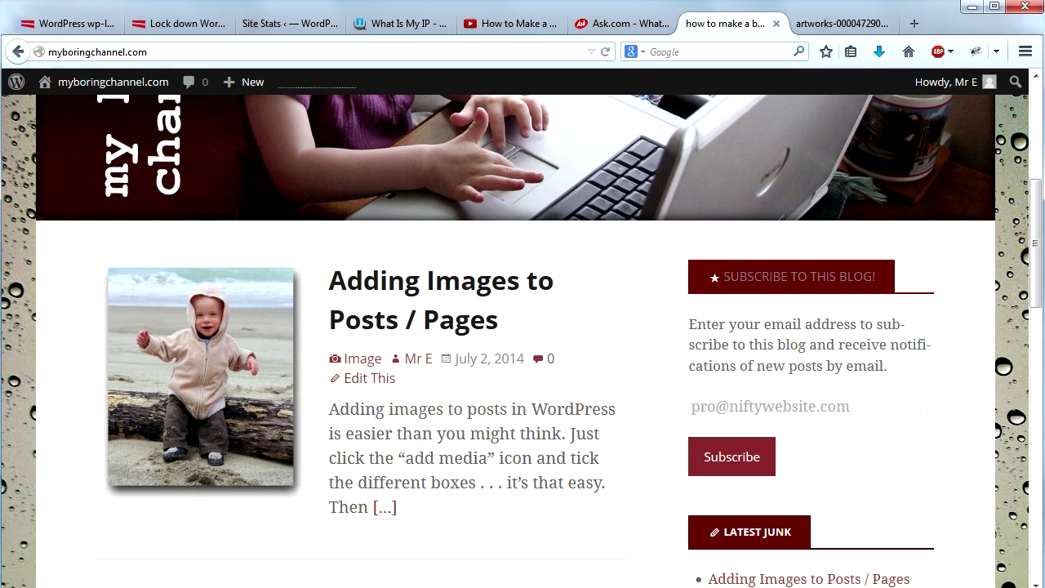
drag(1038, 260, 1037, 354)
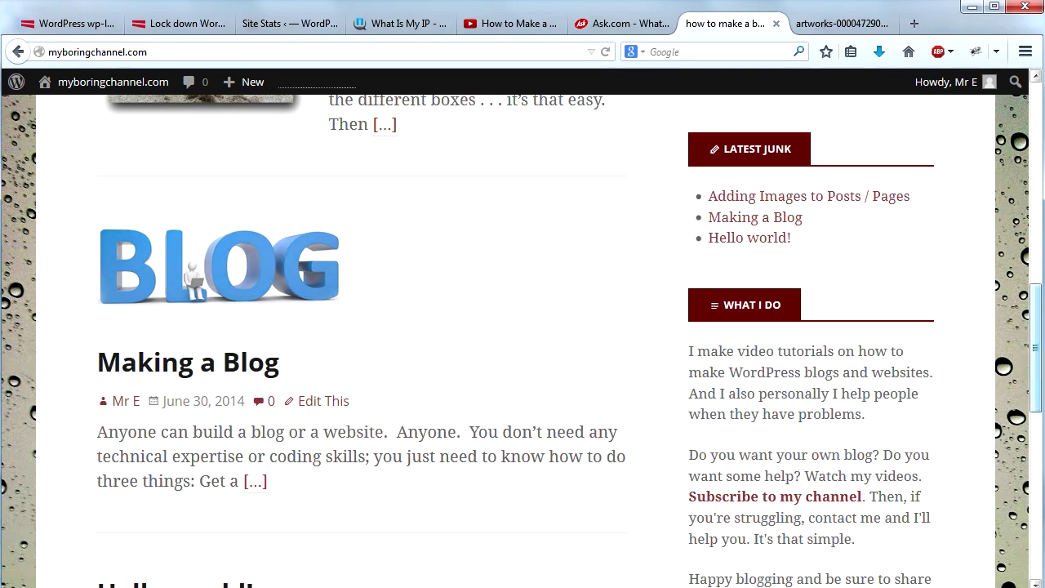
drag(1040, 351, 1025, 228)
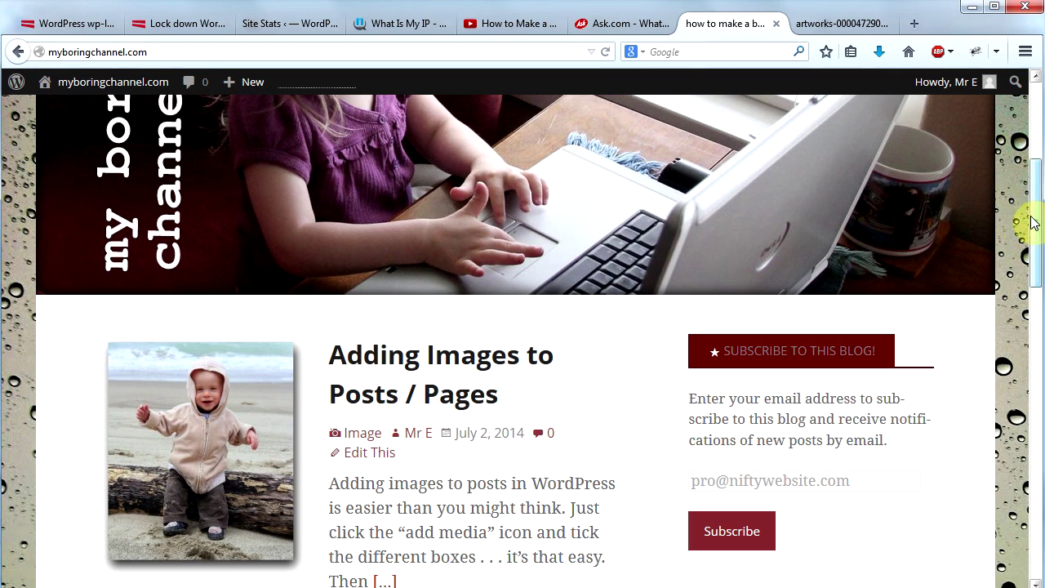
scroll(1034, 222, up, 3)
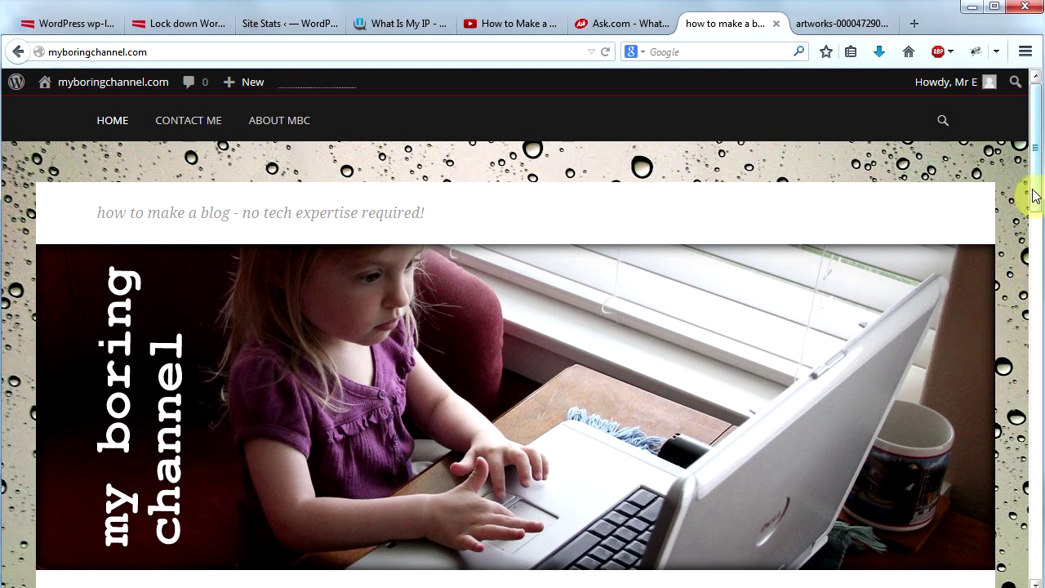
scroll(1034, 212, down, 1)
drag(1035, 222, 1031, 184)
Go from the live site to the Posts > Categories page in the dashboard.
mouse_move(128, 89)
click(141, 153)
mouse_move(45, 238)
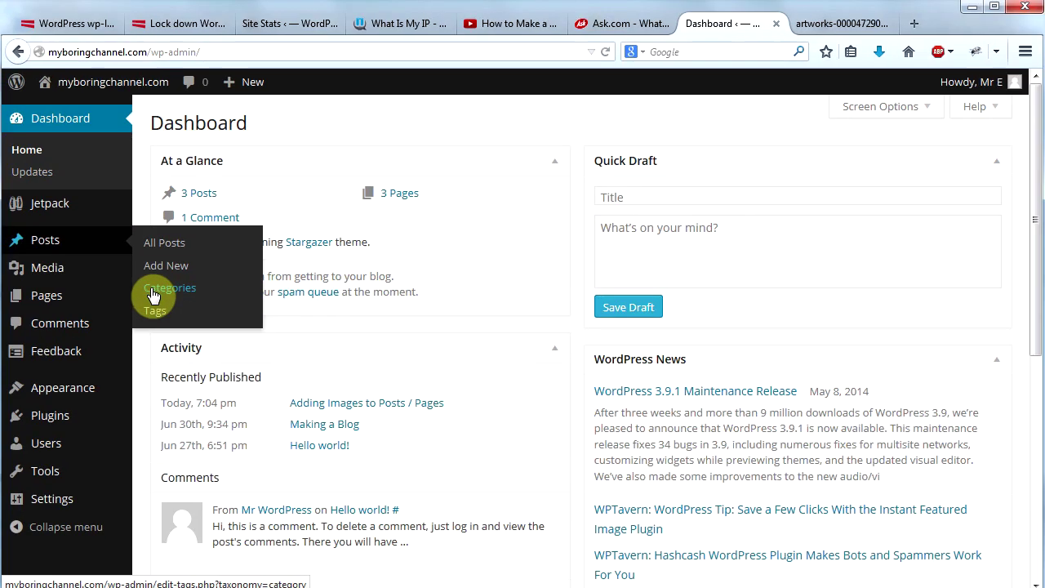
click(157, 295)
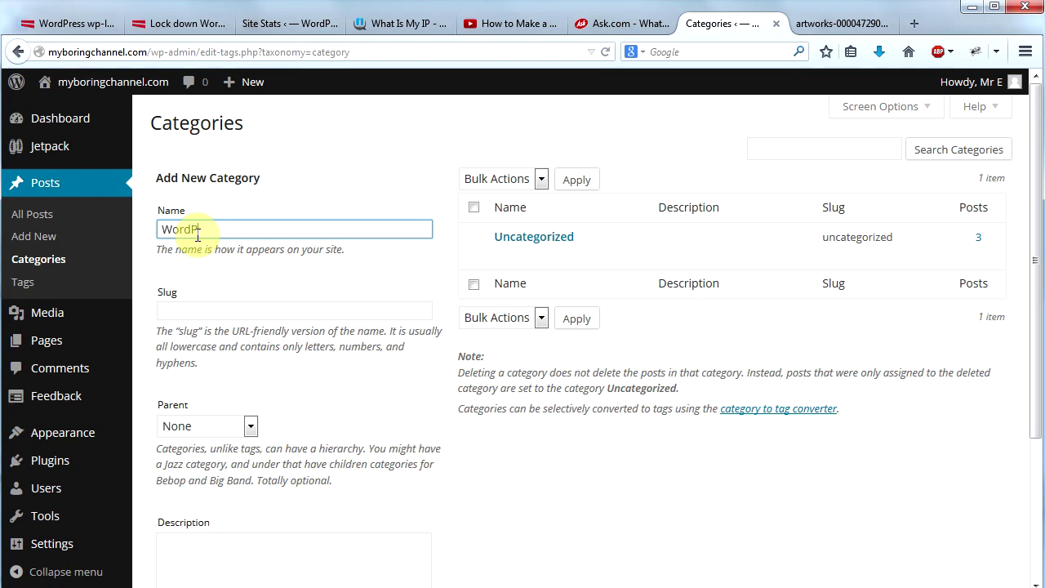
Add a category named WordPress with the description 'Posts related to WordPress.'.
click(203, 310)
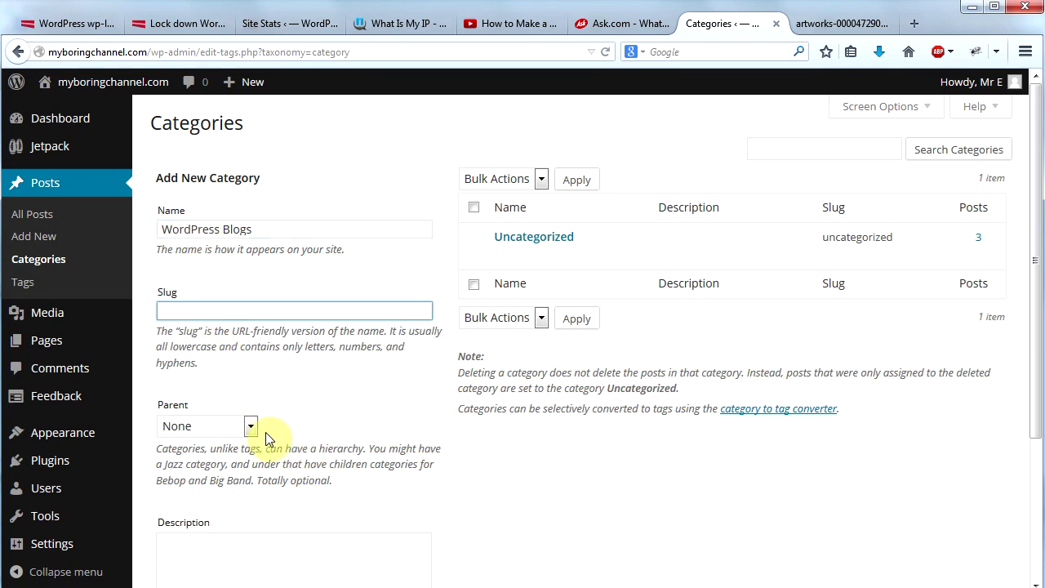
click(311, 433)
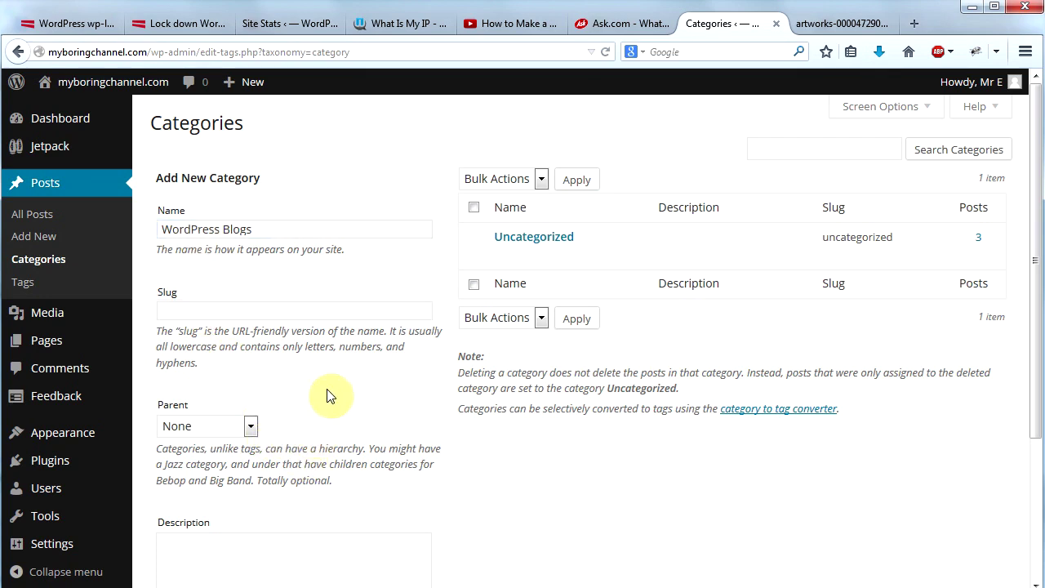
scroll(360, 433, down, 2)
click(381, 458)
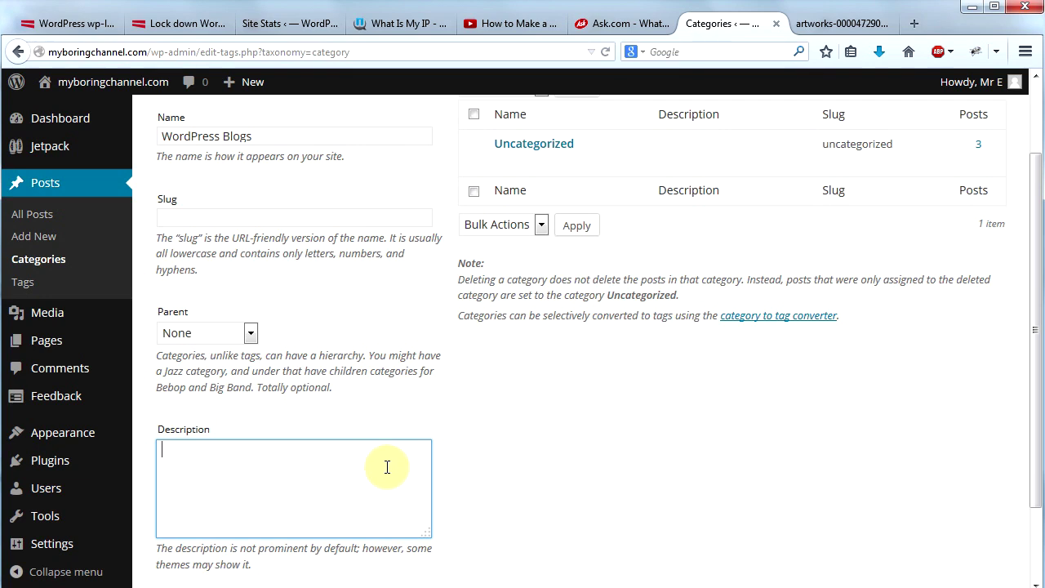
text(Posts related to WordPress.)
scroll(387, 466, up, 2)
click(223, 226)
drag(223, 226, 294, 231)
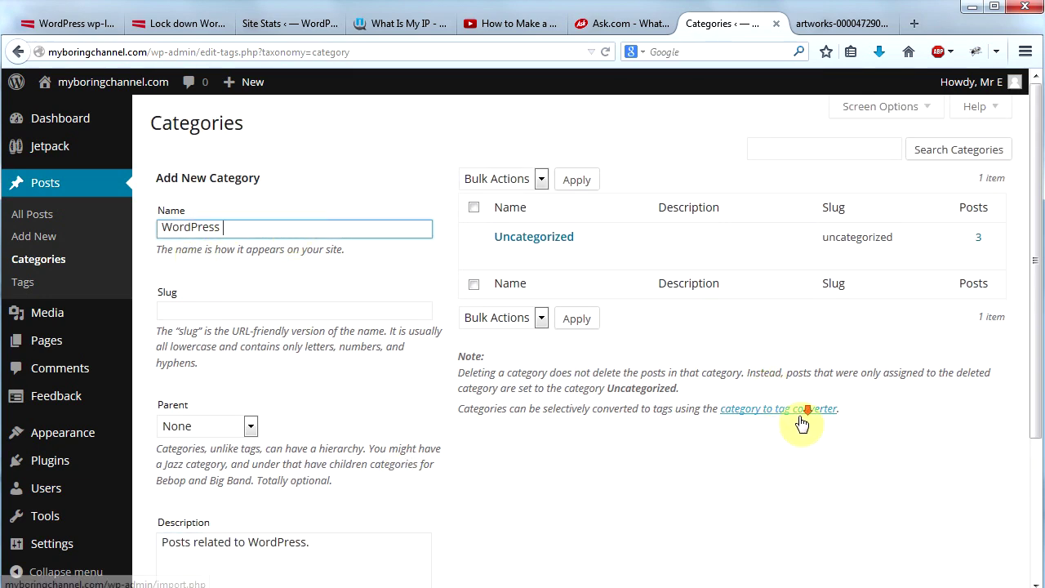
scroll(713, 443, down, 4)
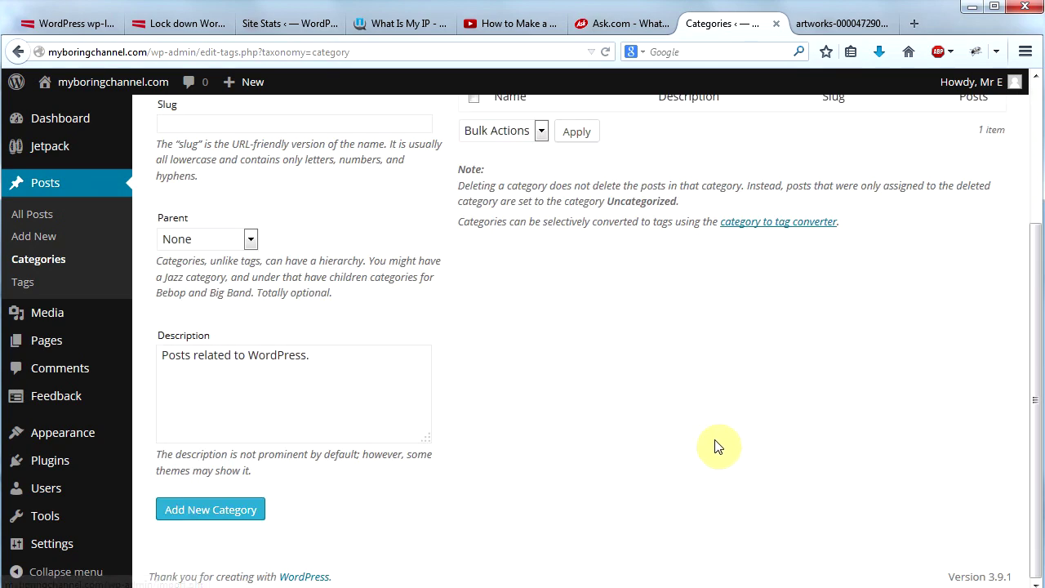
click(229, 512)
mouse_move(566, 275)
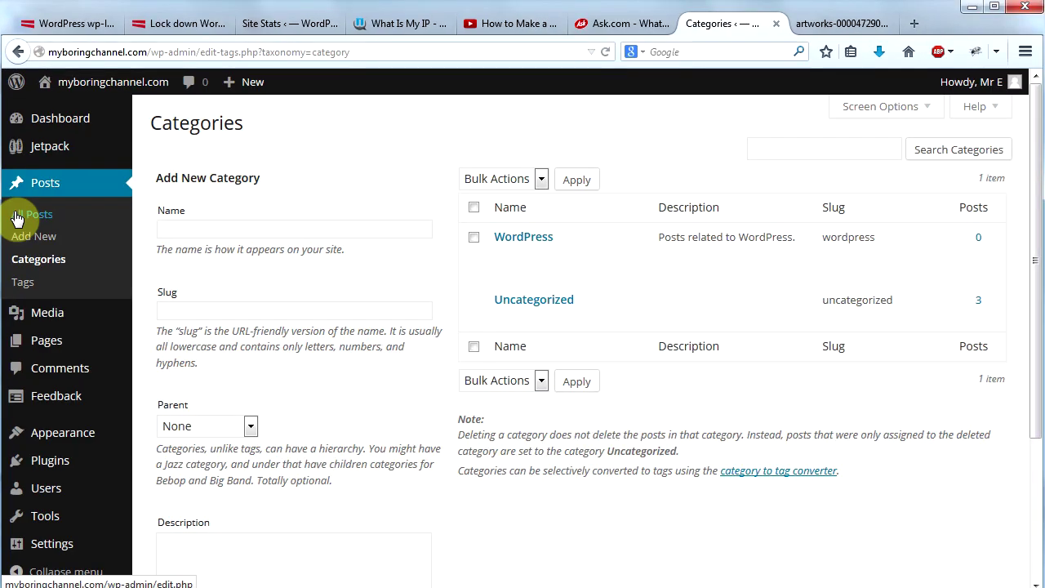
Move 'Making a Blog' from Uncategorized to the WordPress category, update it, and view the site.
click(16, 217)
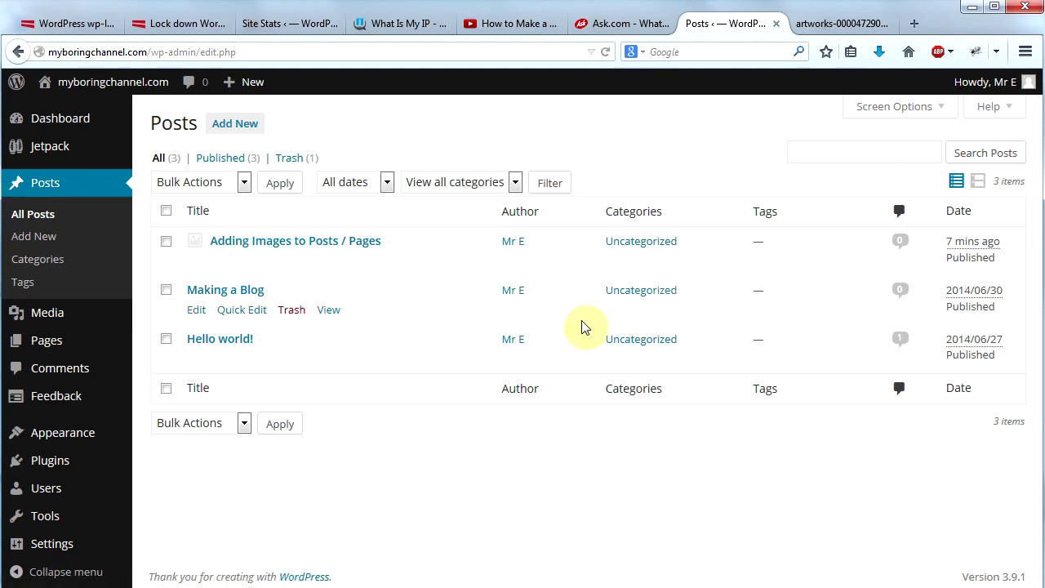
click(195, 269)
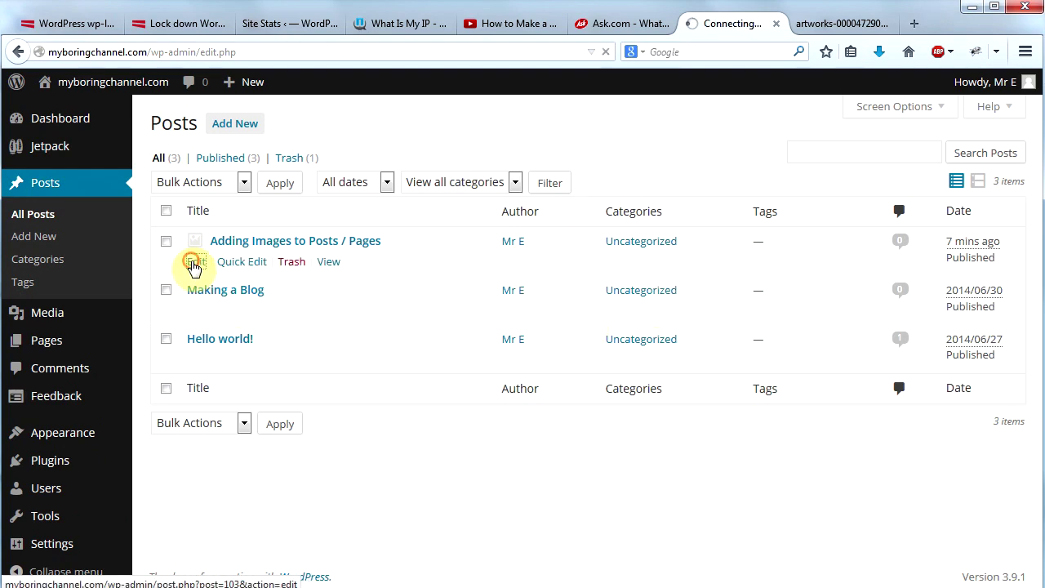
scroll(1036, 209, down, 10)
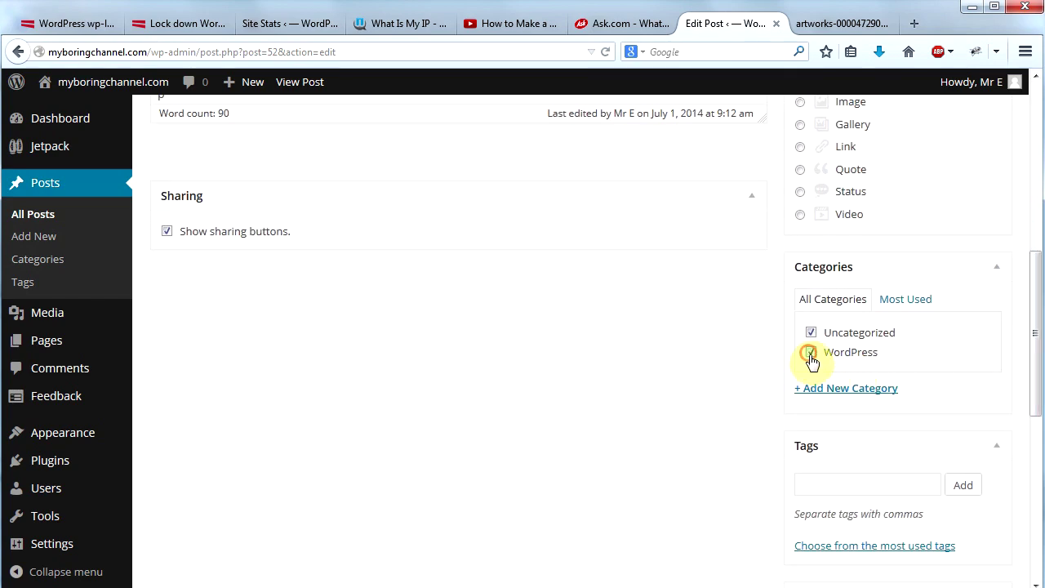
click(811, 333)
drag(1034, 335, 1038, 122)
click(967, 408)
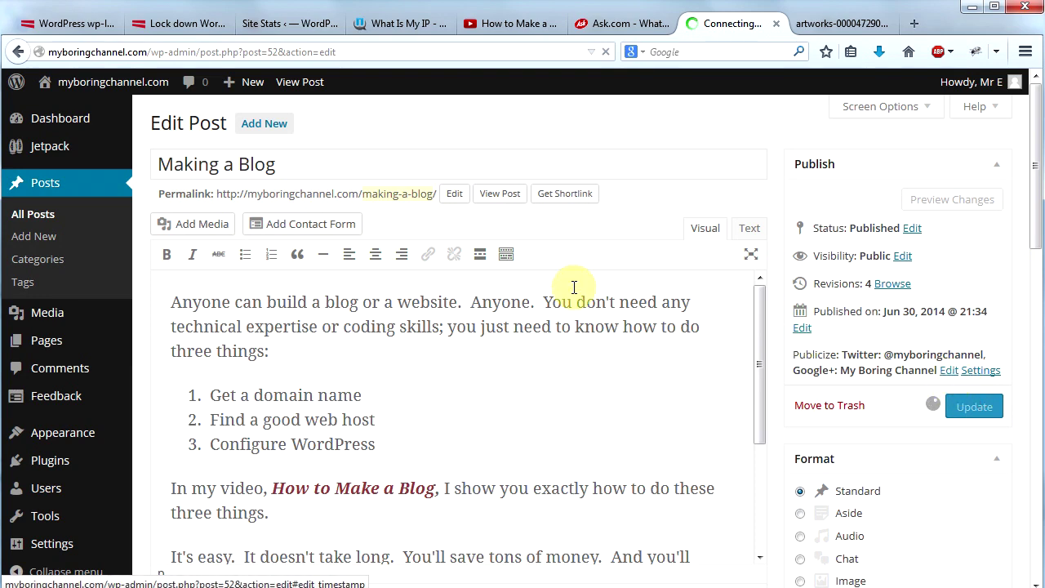
mouse_move(106, 82)
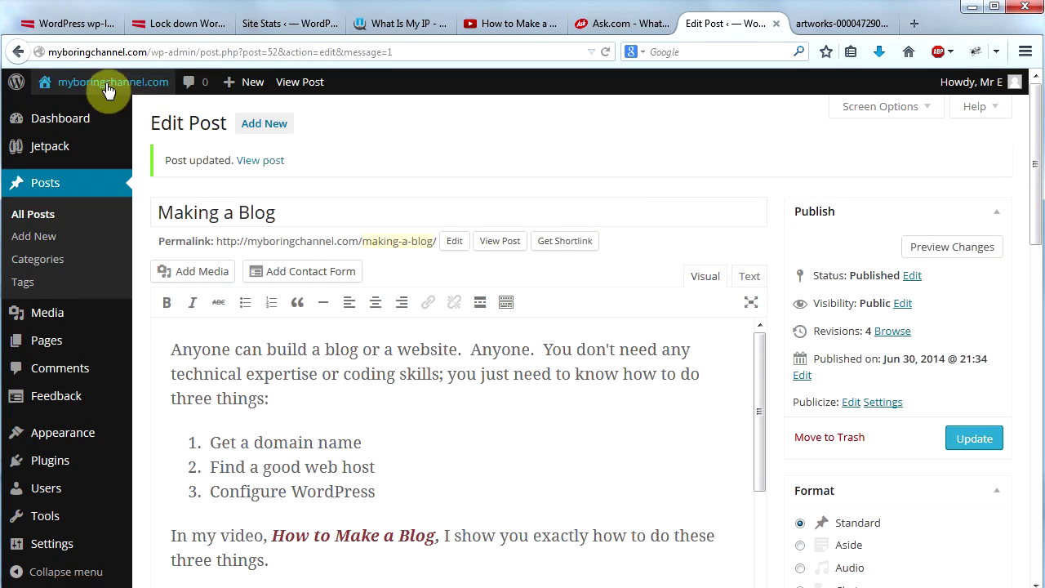
click(96, 113)
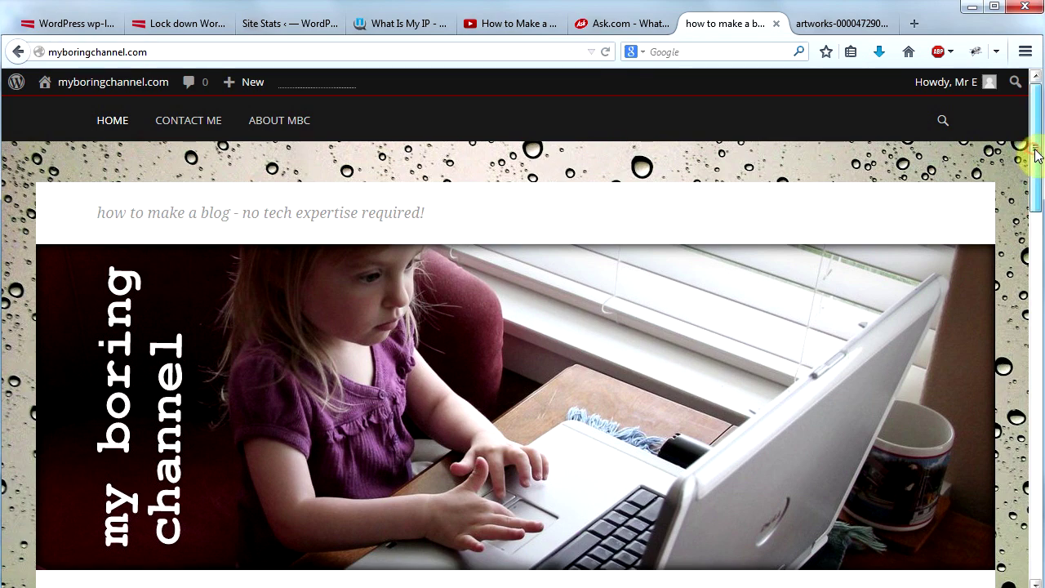
Scroll the live home page, whose Latest Junk sidebar lists both posts.
drag(1035, 155, 1035, 290)
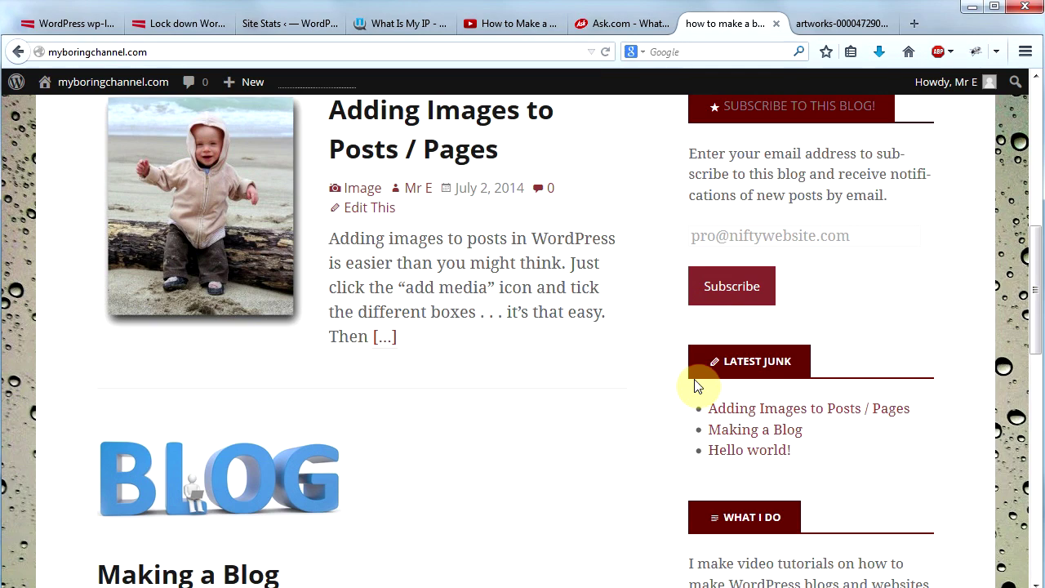
click(1034, 335)
drag(1034, 335, 1022, 175)
mouse_move(92, 88)
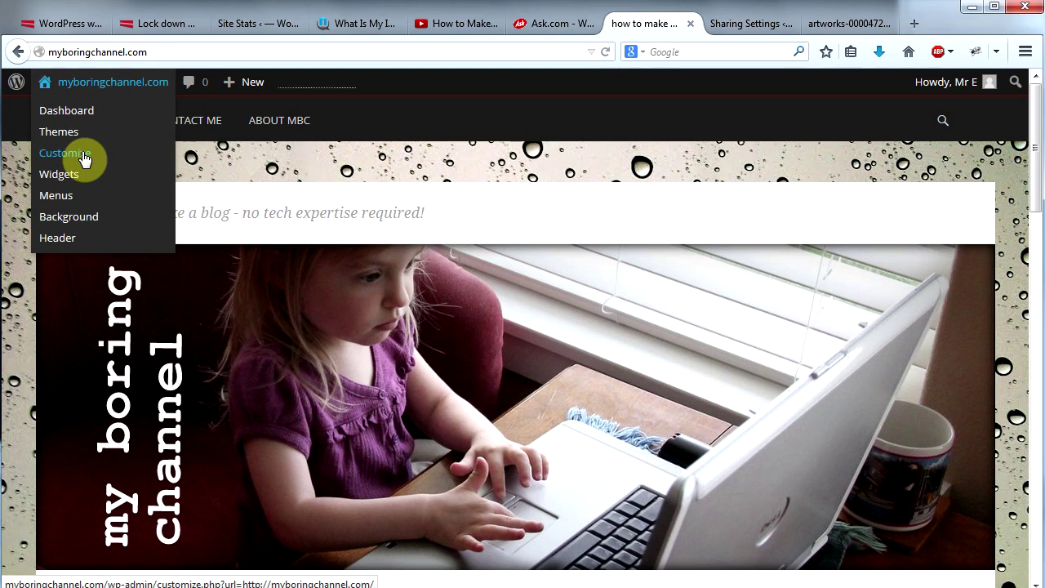
Start a new post titled 'as;dlkfaj;' with body text 'ajf;alsjs;alfj;afj'.
click(53, 110)
mouse_move(21, 248)
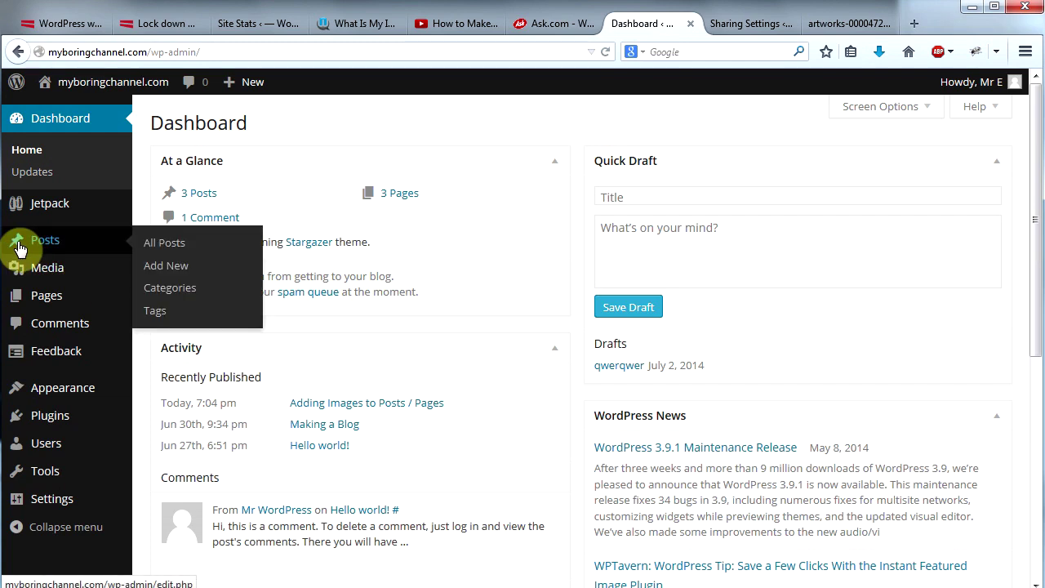
click(157, 272)
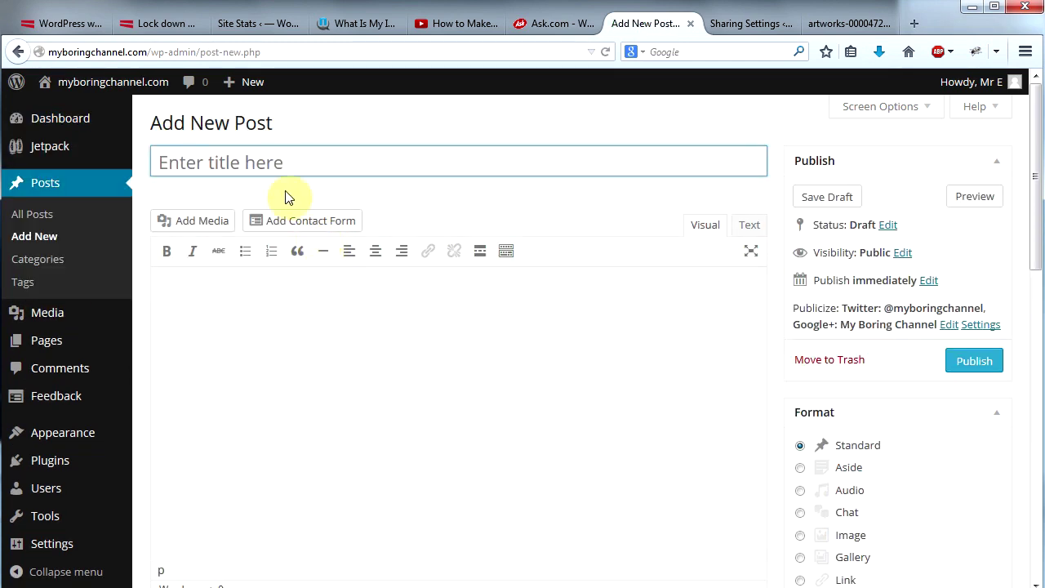
text(as;dlkfaj;)
key(Tab)
text(ajf;alsjs;alfj;afj)
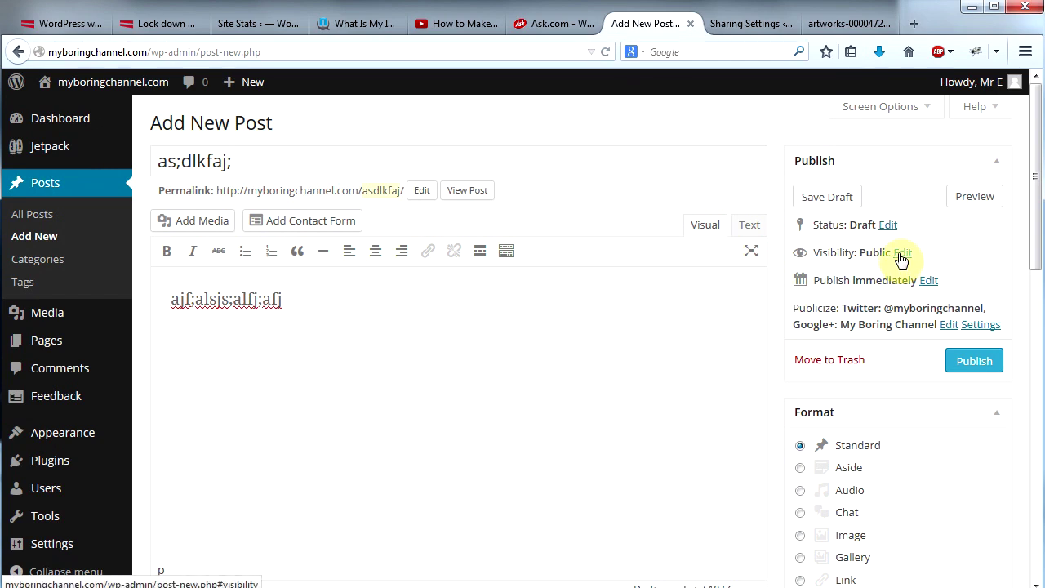
Try the Sticky, Password protected and Private visibility options, then cancel, keeping it Public.
click(901, 255)
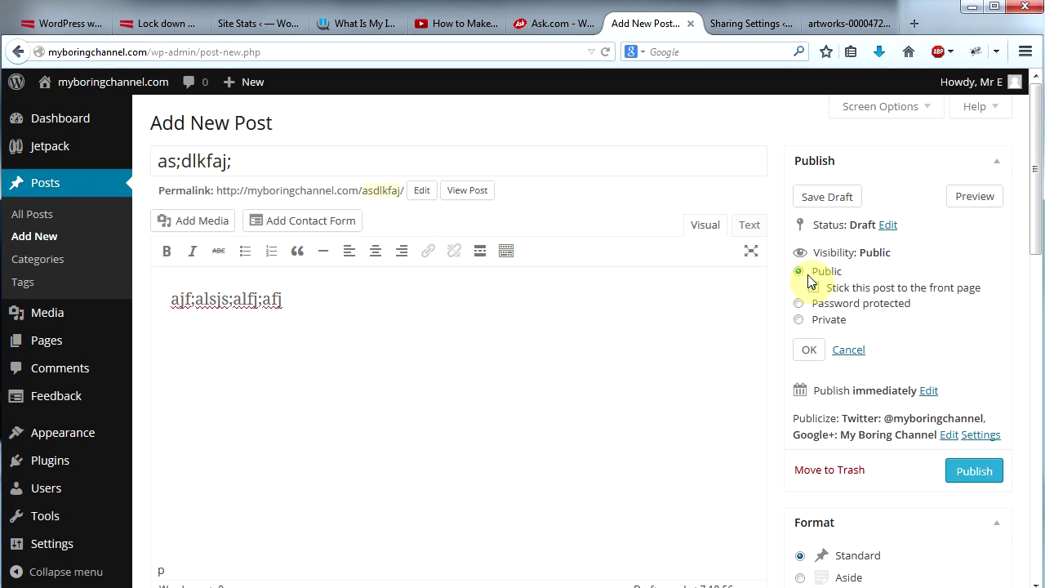
click(814, 289)
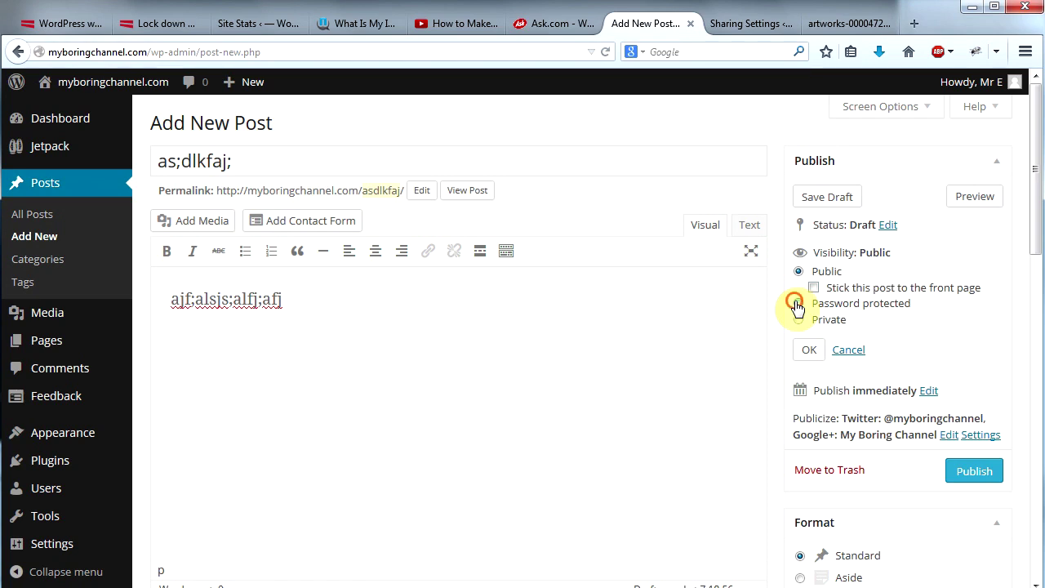
click(797, 304)
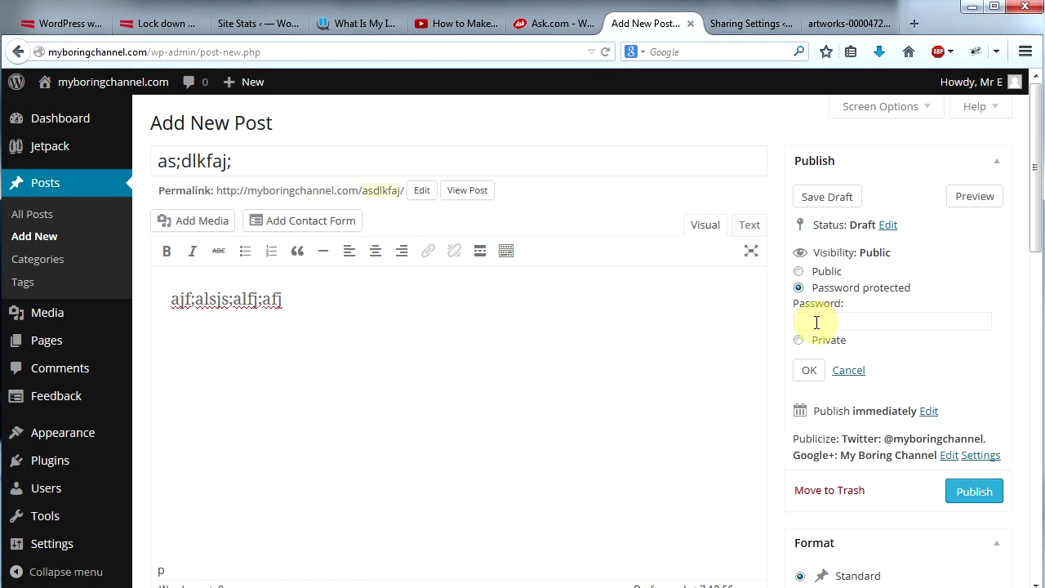
click(799, 272)
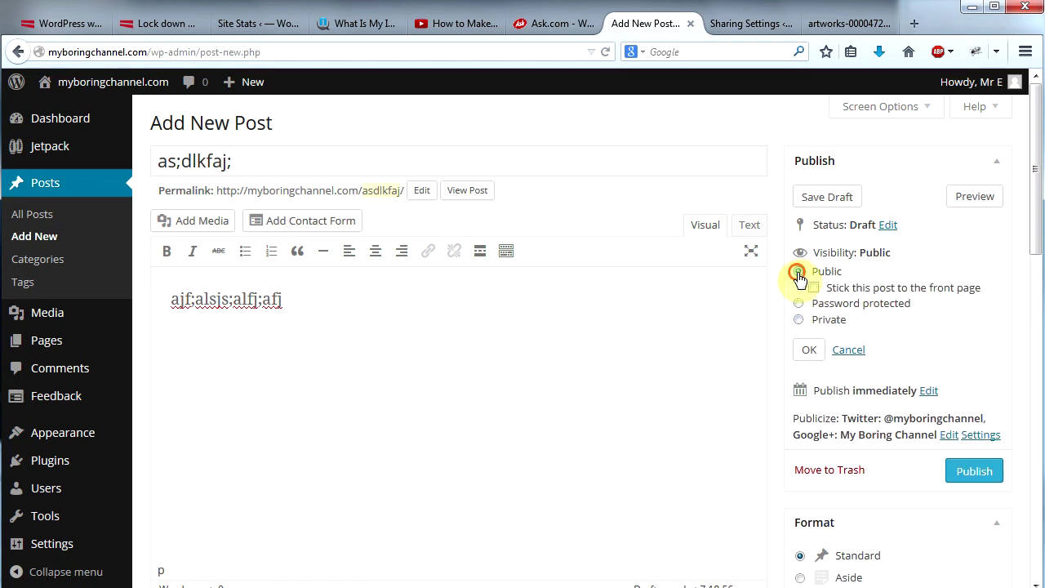
click(799, 319)
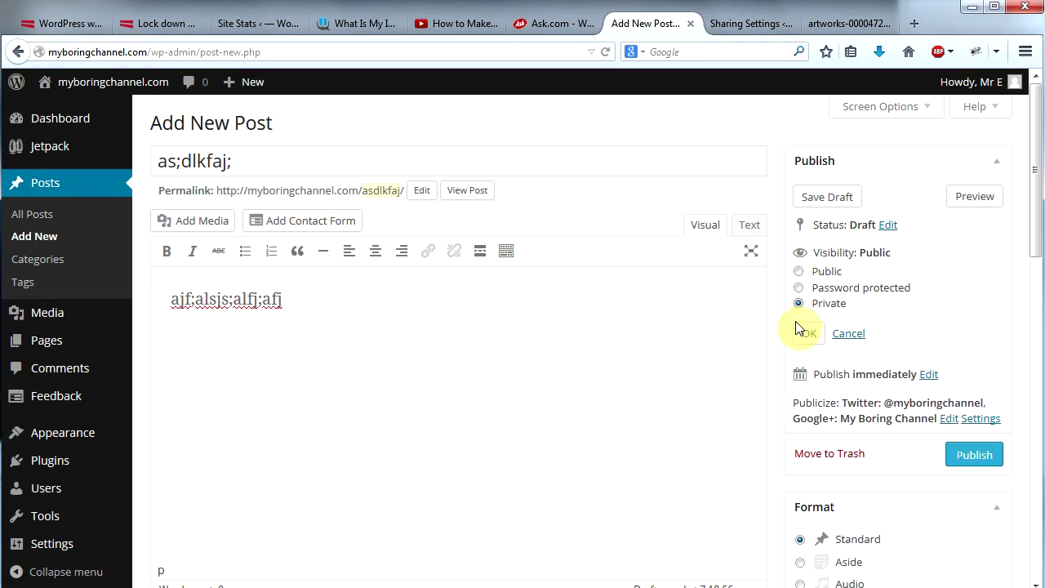
click(798, 274)
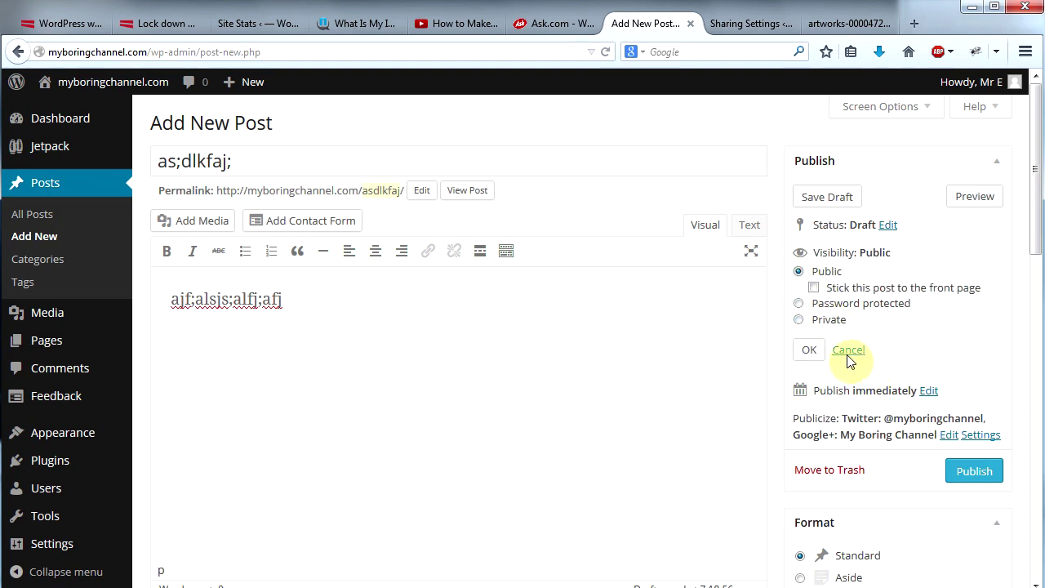
click(849, 349)
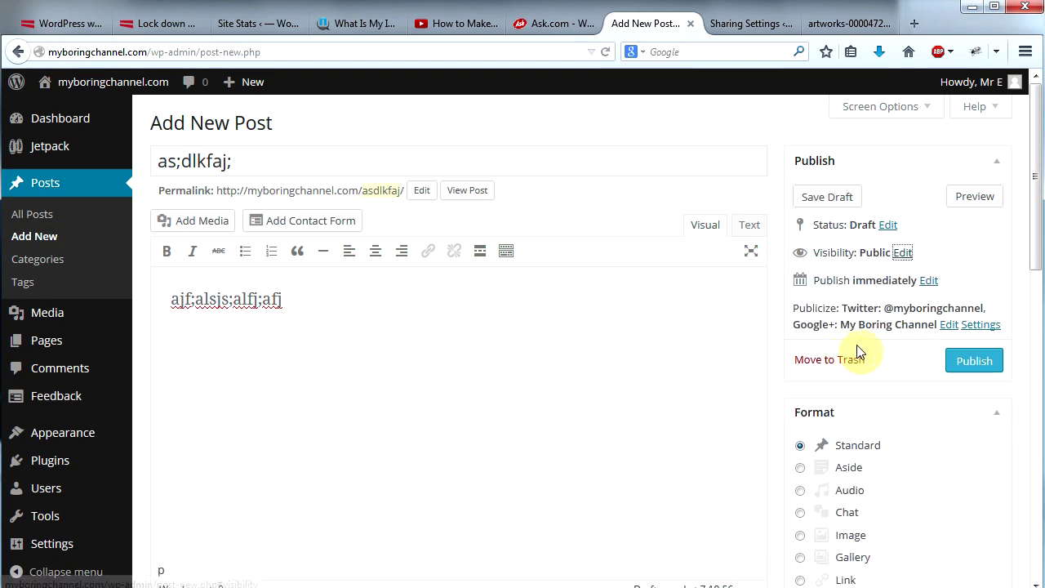
Schedule the draft for 07-Jul 03, 2014 at 19:18 and show its Publicize sharing options.
click(929, 281)
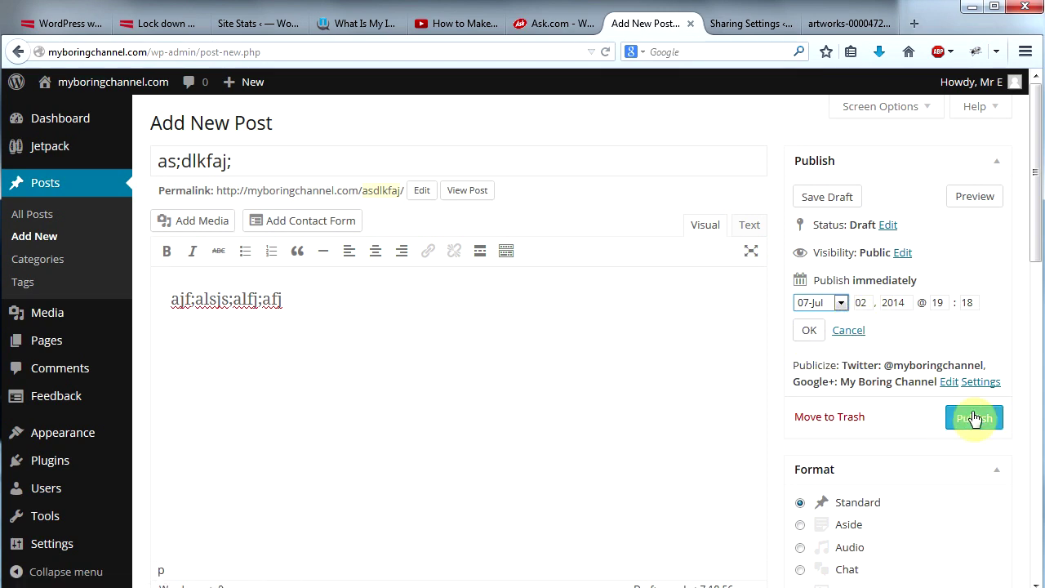
click(840, 303)
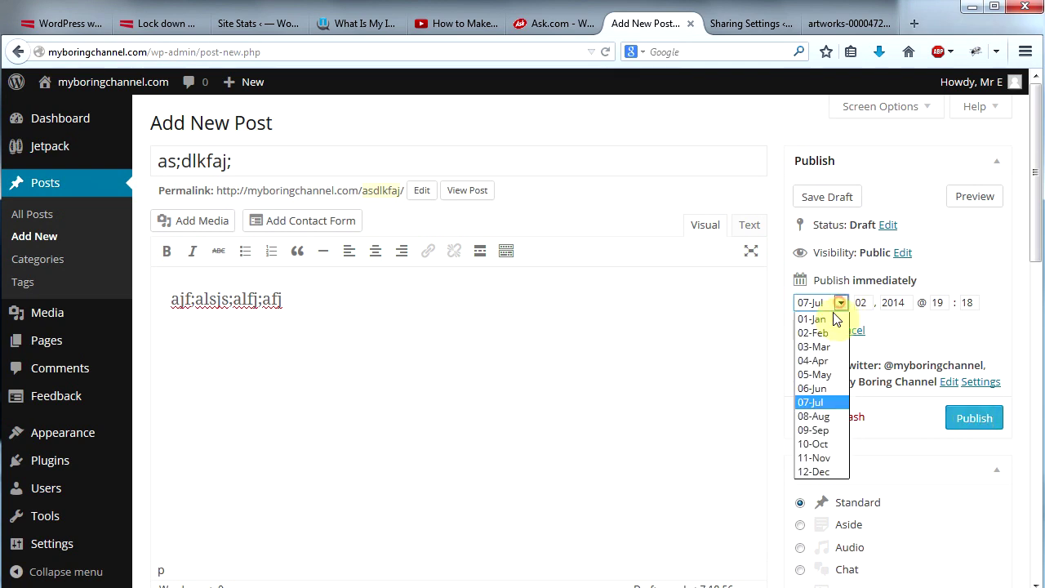
click(823, 402)
double_click(861, 302)
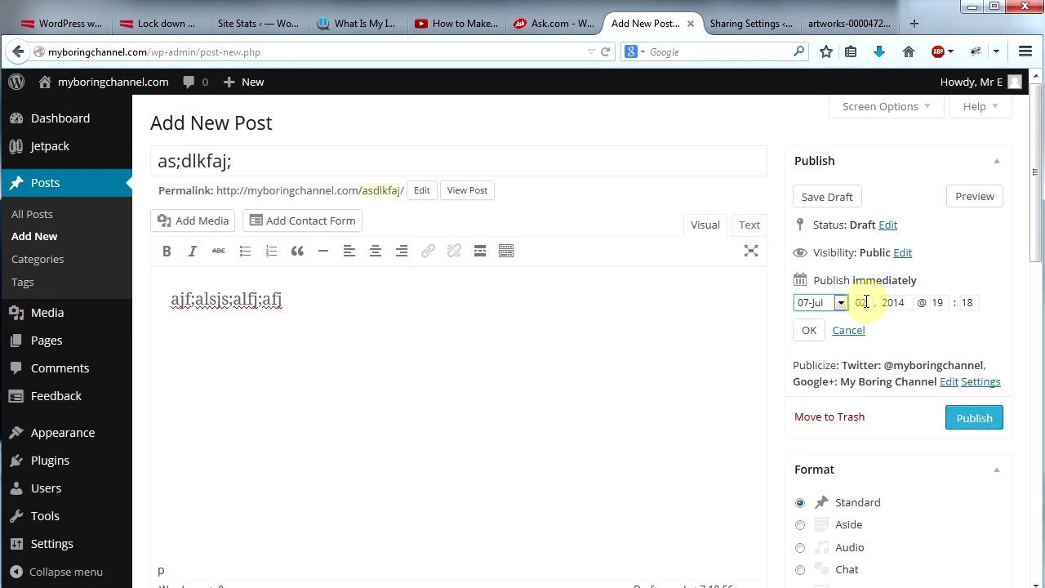
text(03)
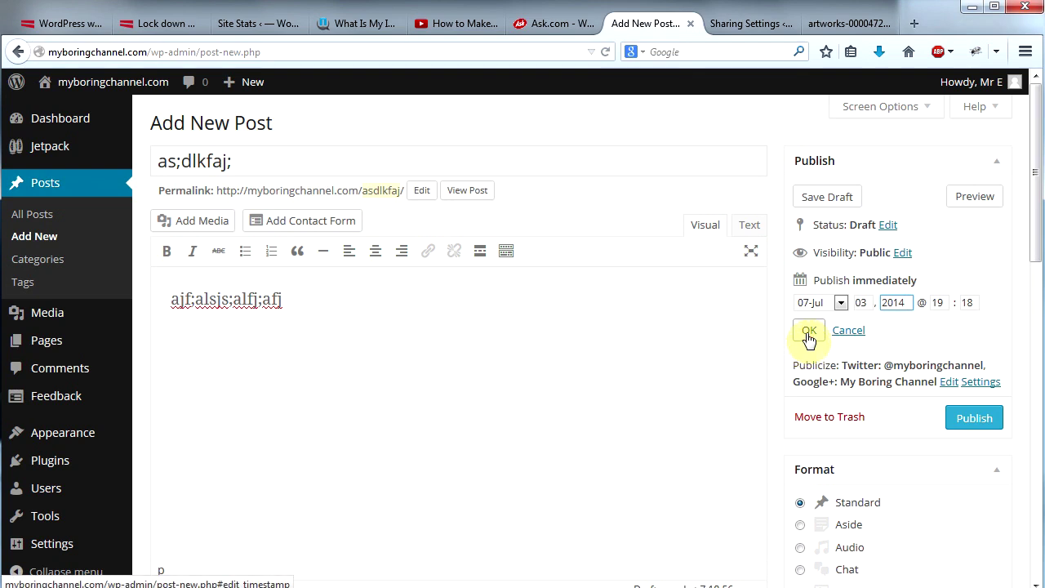
click(810, 331)
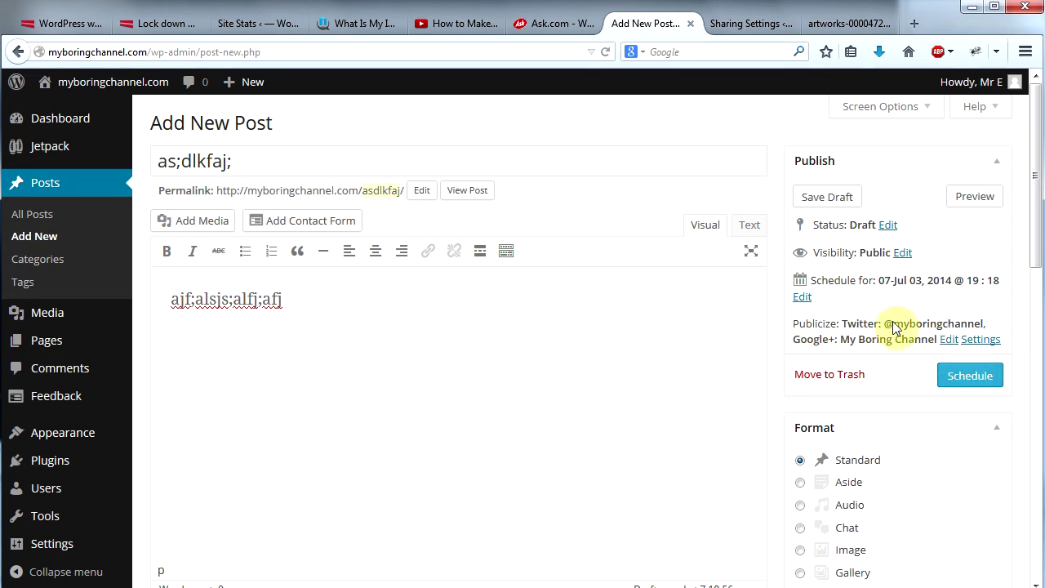
click(949, 343)
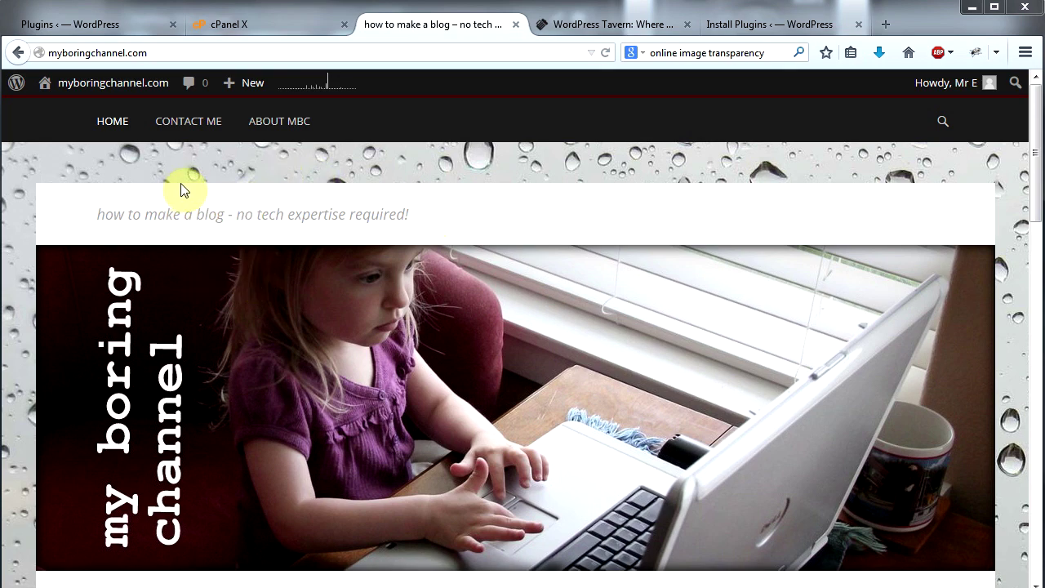
Search the plugin directory for backupwordpress, then install and activate BackUpWordPress.
mouse_move(122, 86)
click(96, 116)
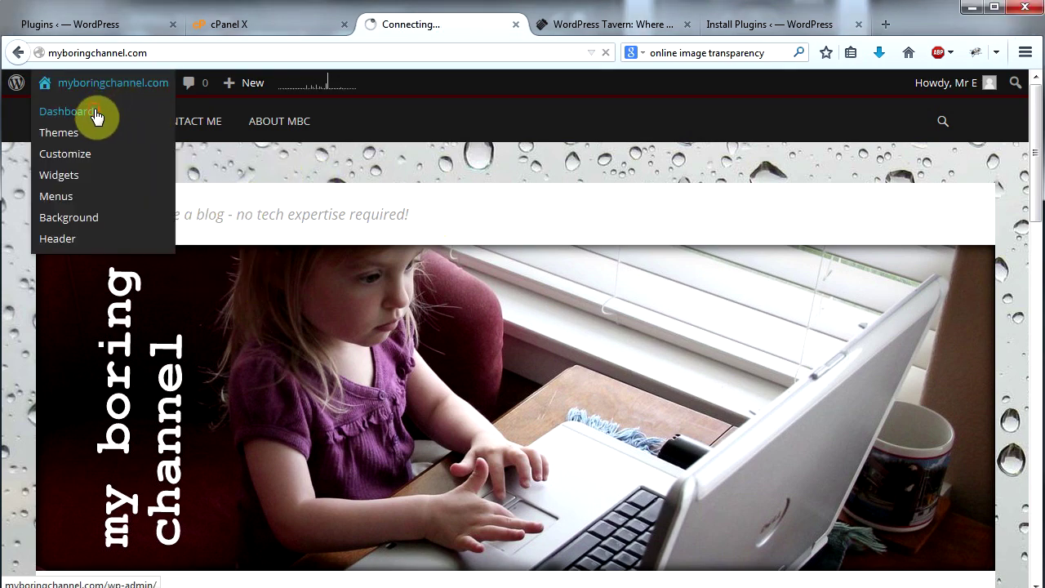
mouse_move(37, 420)
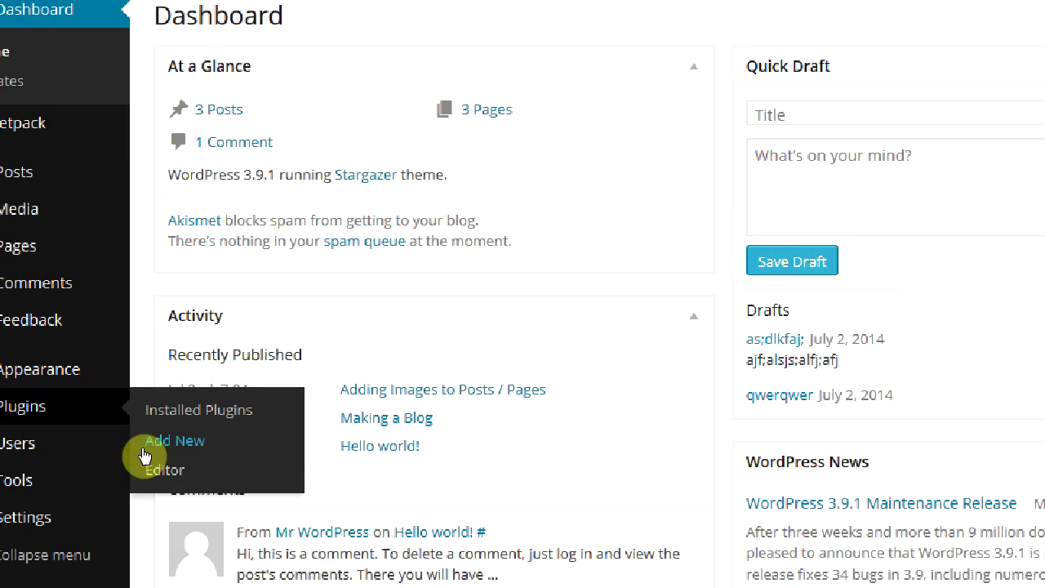
click(145, 454)
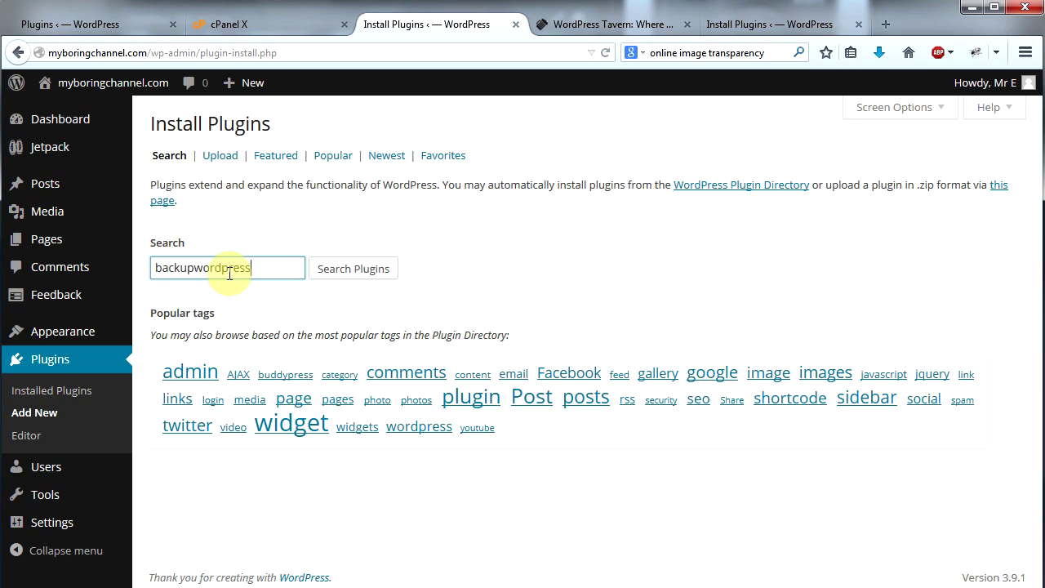
click(351, 276)
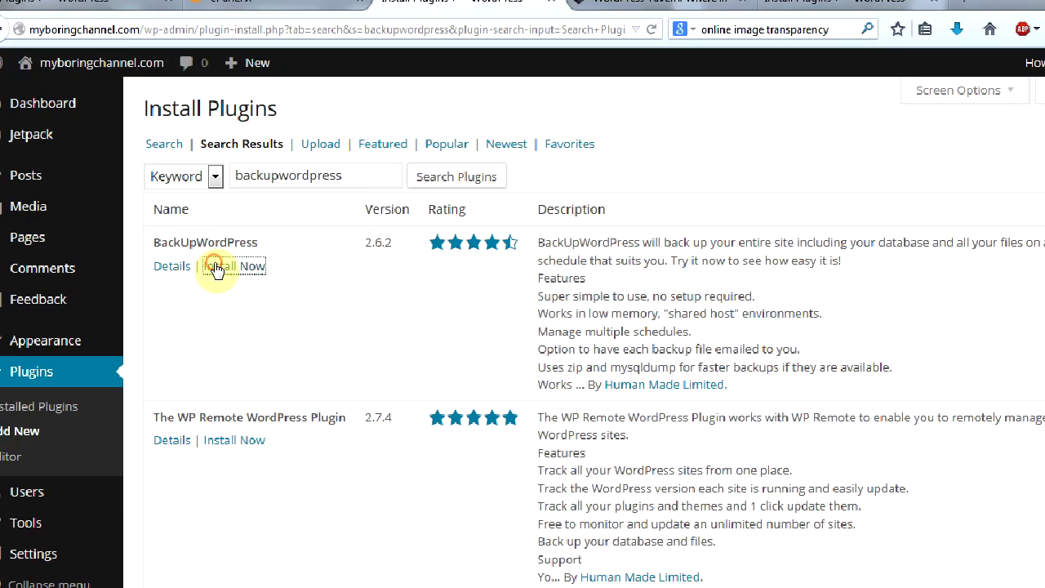
click(216, 267)
click(508, 299)
click(169, 273)
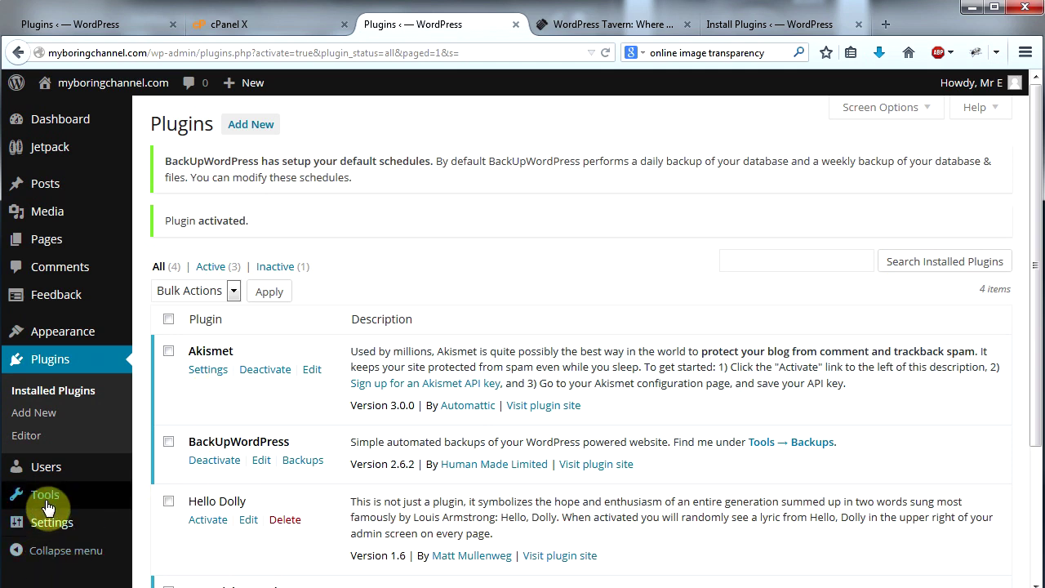
Keep the Database Daily schedule database-only, run a 109 kB backup now, then view the front page.
mouse_move(47, 504)
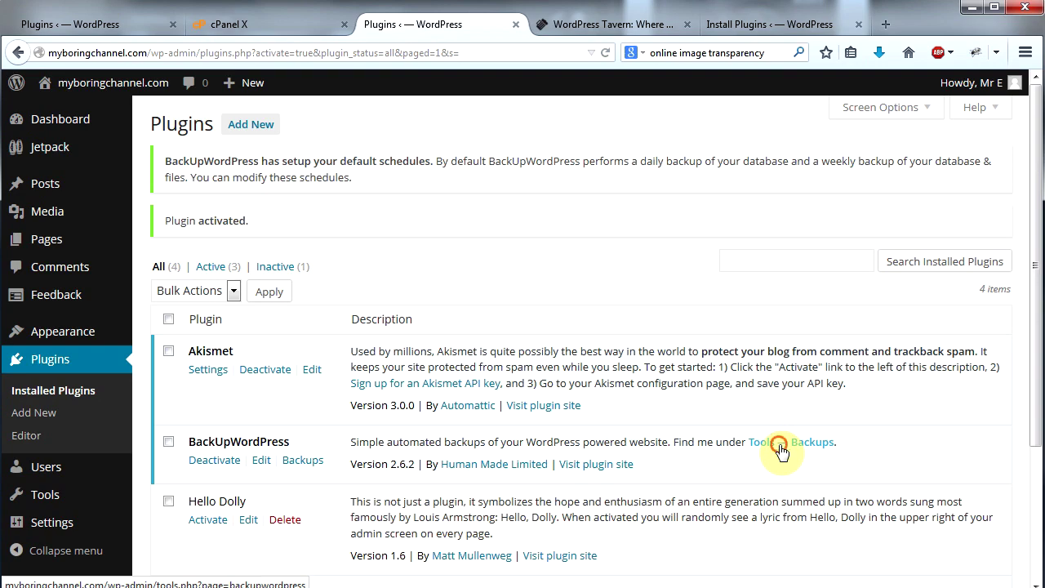
click(780, 447)
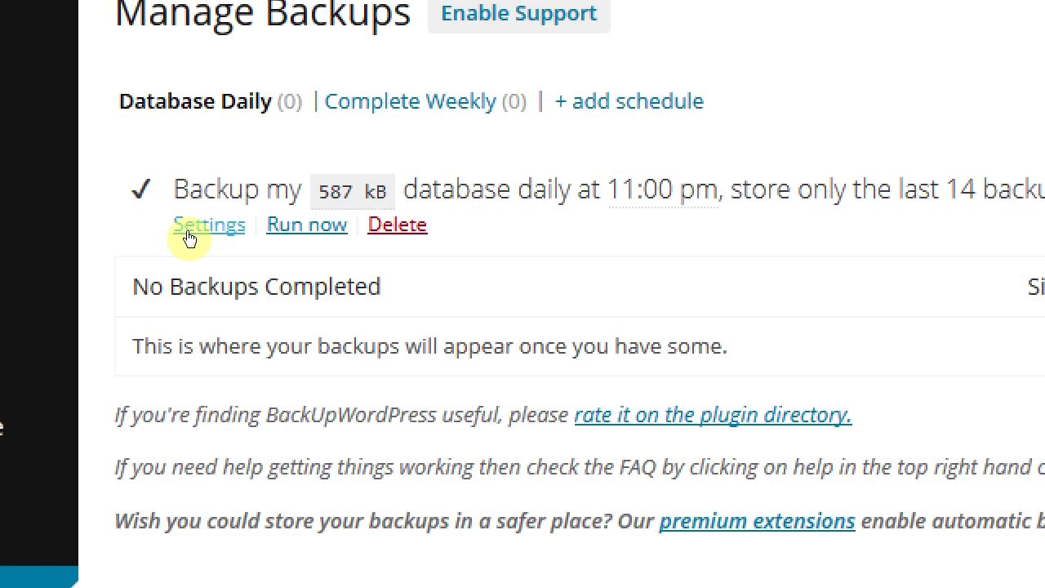
click(189, 231)
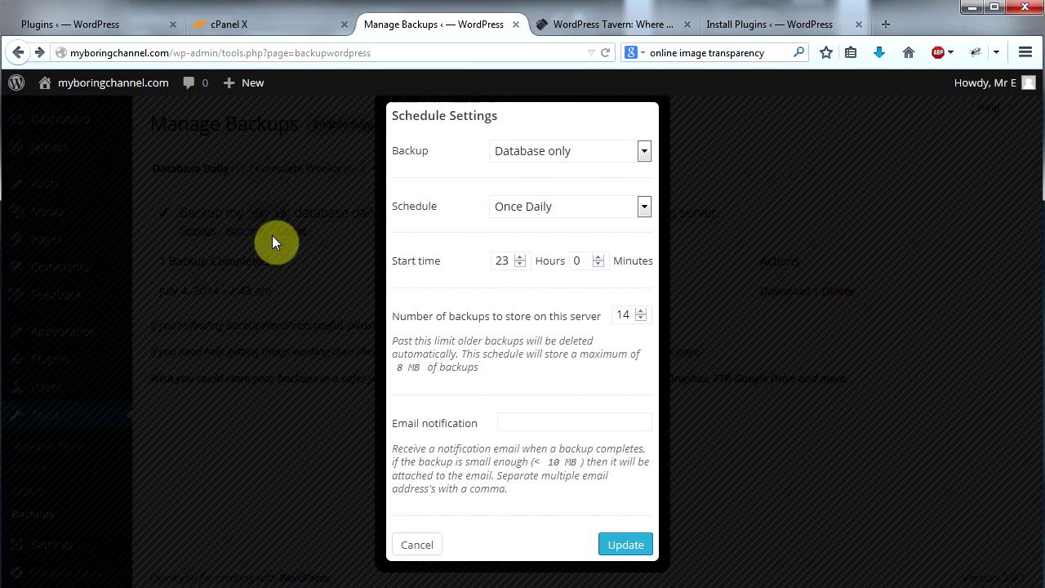
click(602, 152)
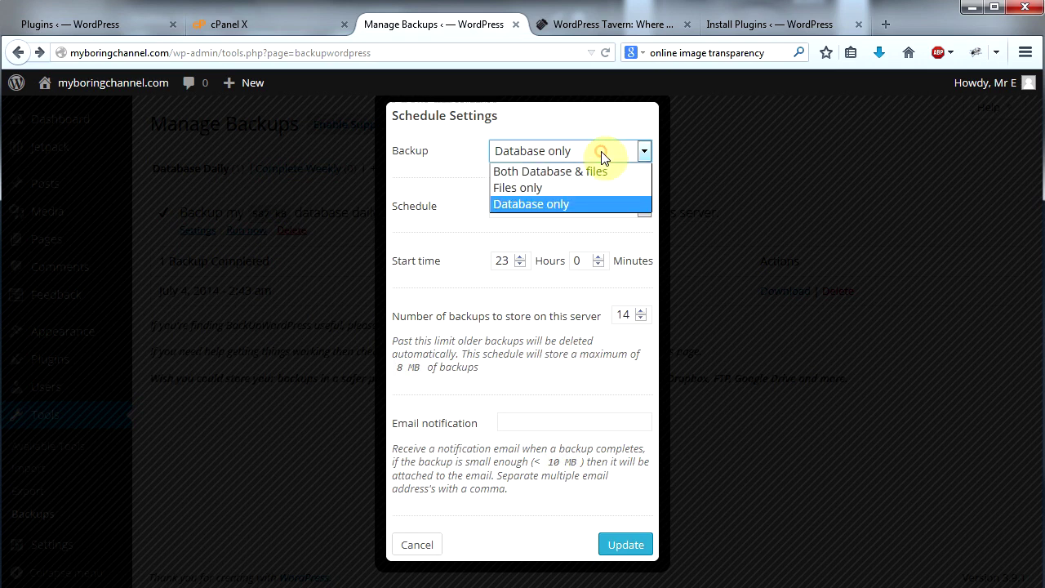
click(609, 154)
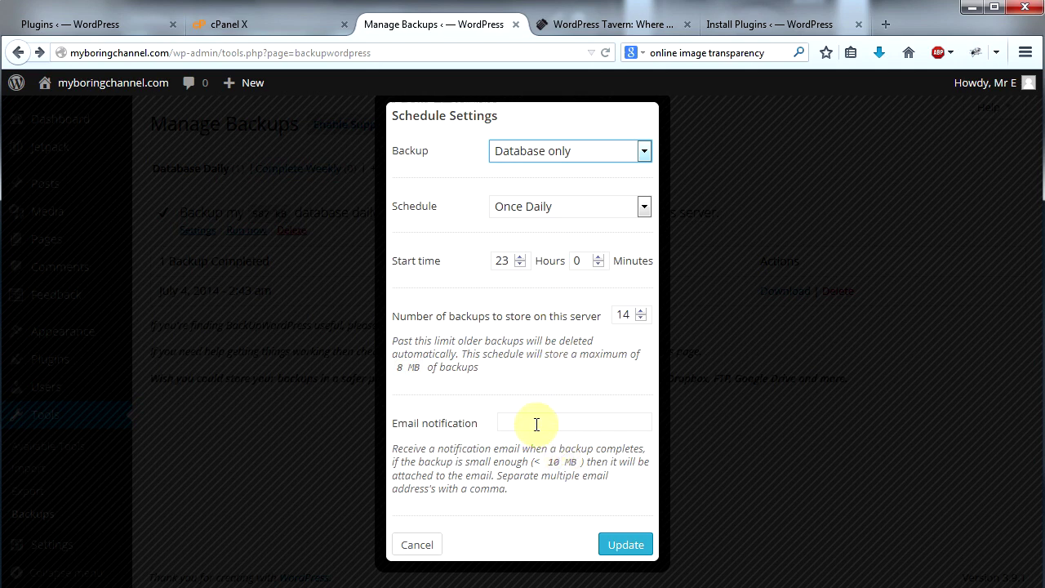
click(619, 552)
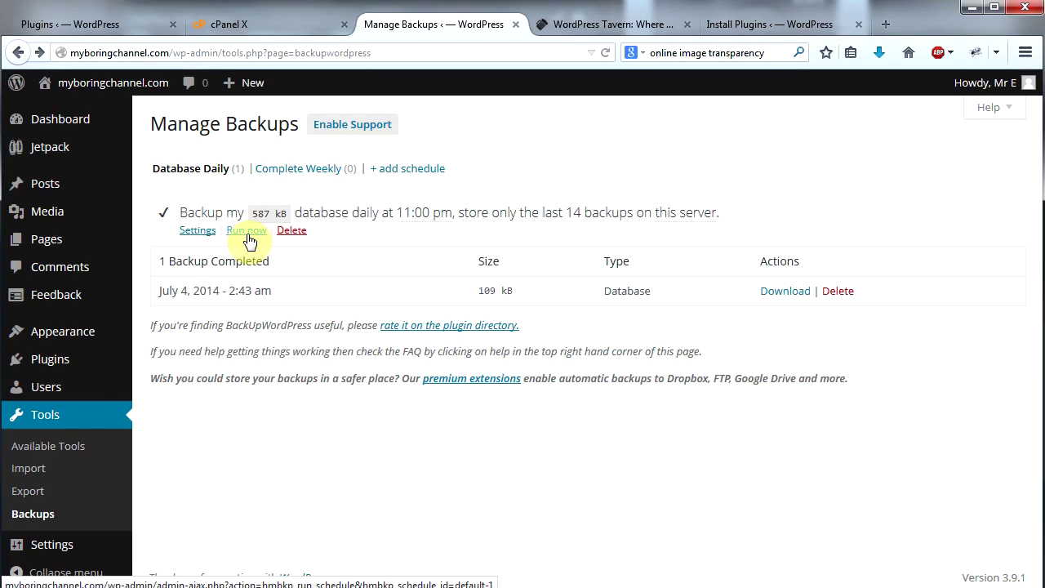
click(247, 233)
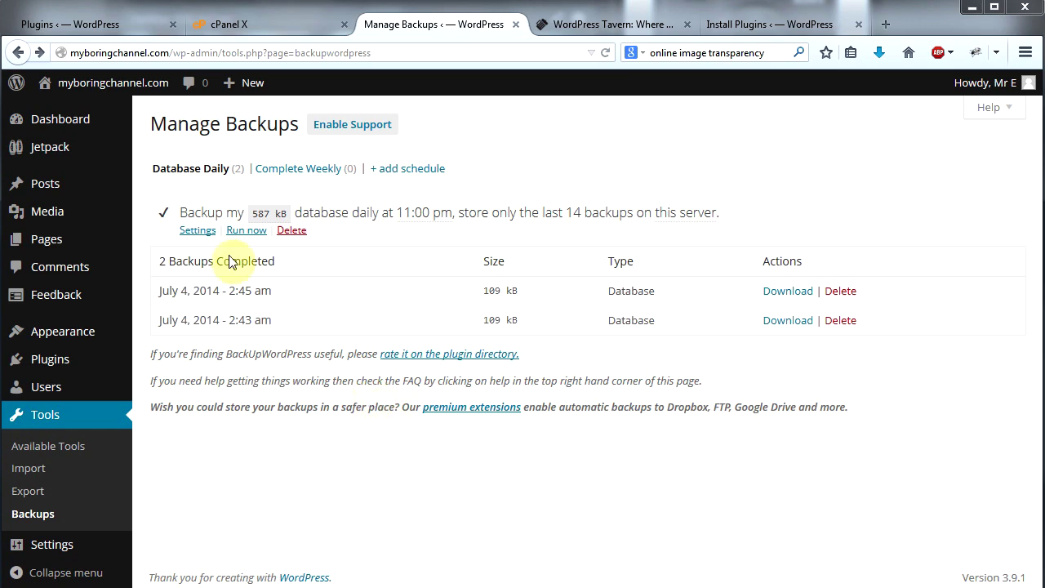
click(134, 83)
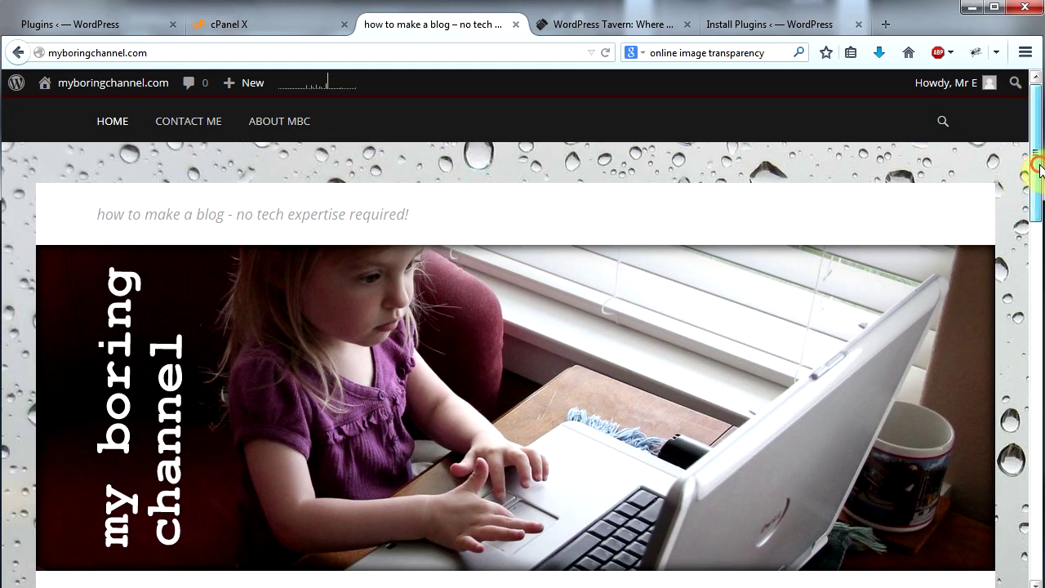
Scroll through the live blog home page, then return to the admin Dashboard via the site menu.
scroll(1037, 188, down, 2)
drag(1039, 200, 1036, 142)
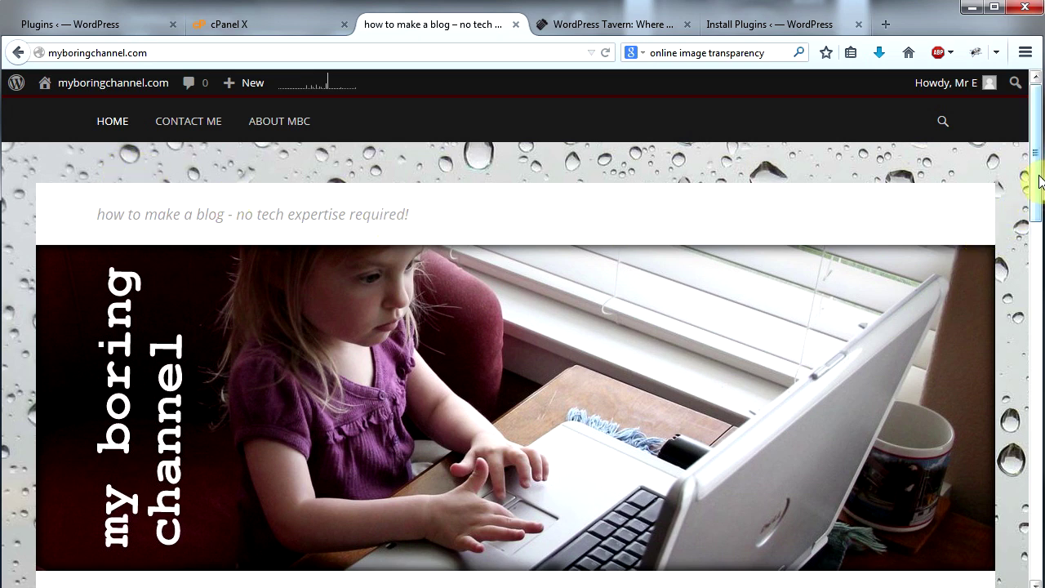
drag(1037, 176, 1031, 155)
click(77, 104)
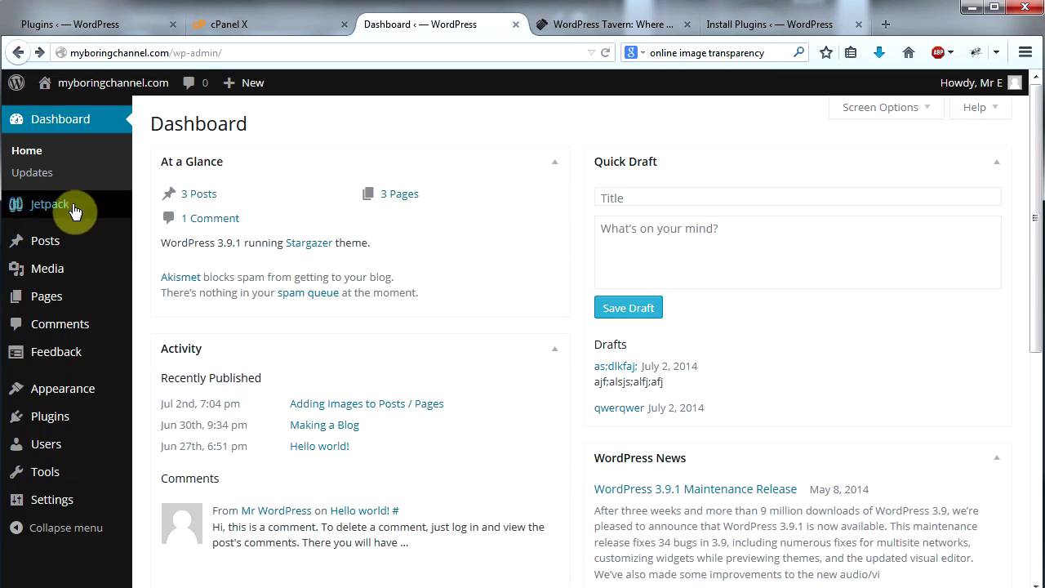
Go from Jetpack Settings' Custom CSS Configure to the Appearance > Edit CSS stylesheet editor.
mouse_move(41, 206)
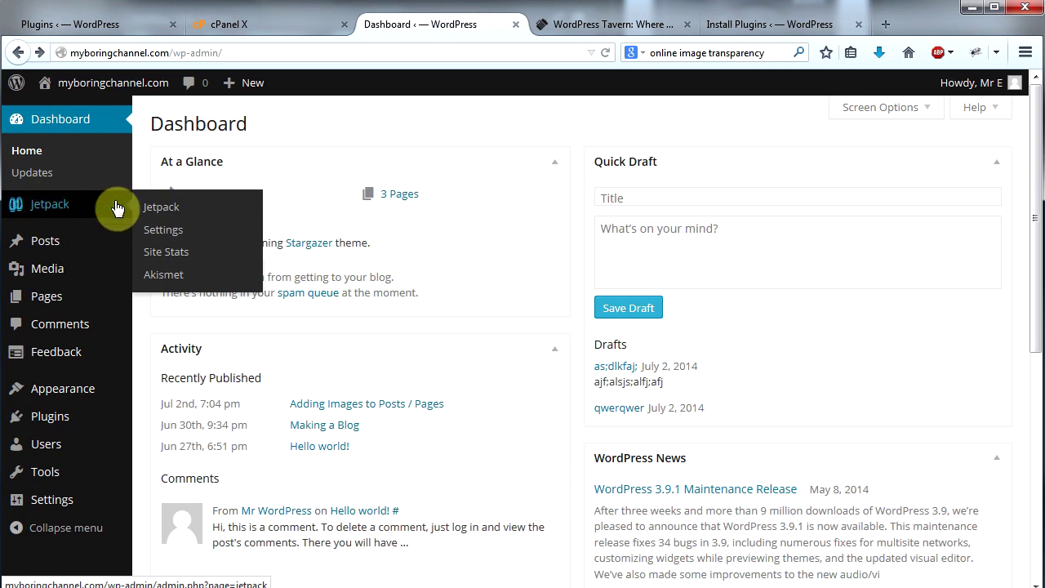
click(163, 232)
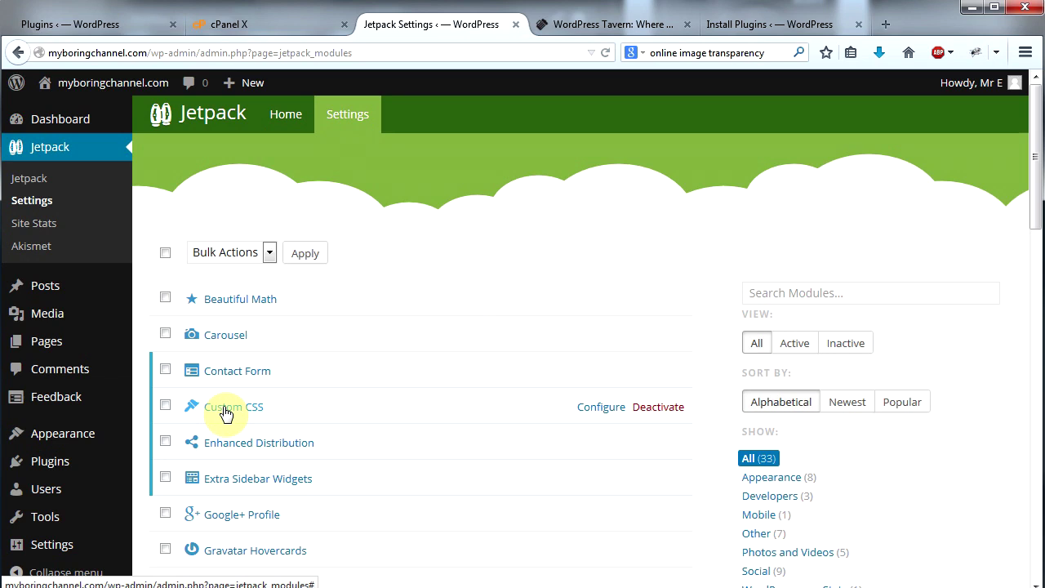
click(601, 408)
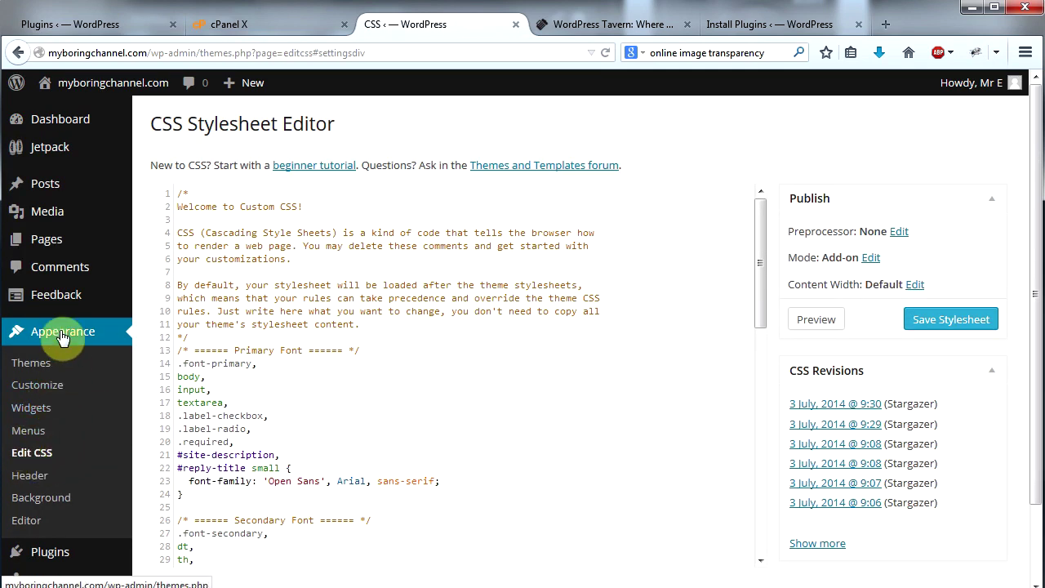
click(26, 462)
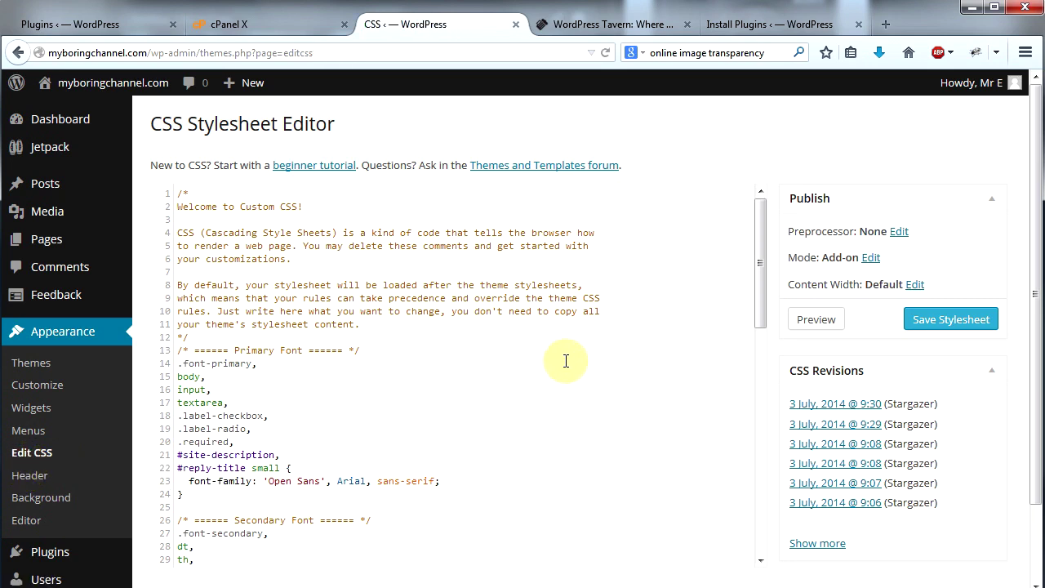
Browse the custom CSS font rules, selecting from line 14 to the end, then clearing the selection.
drag(758, 269, 763, 334)
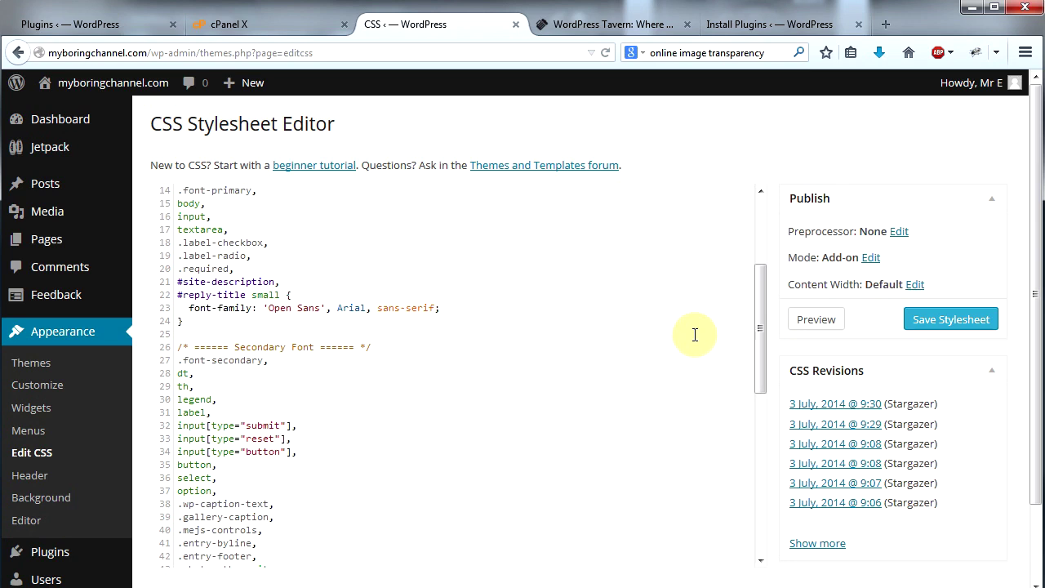
drag(766, 360, 763, 273)
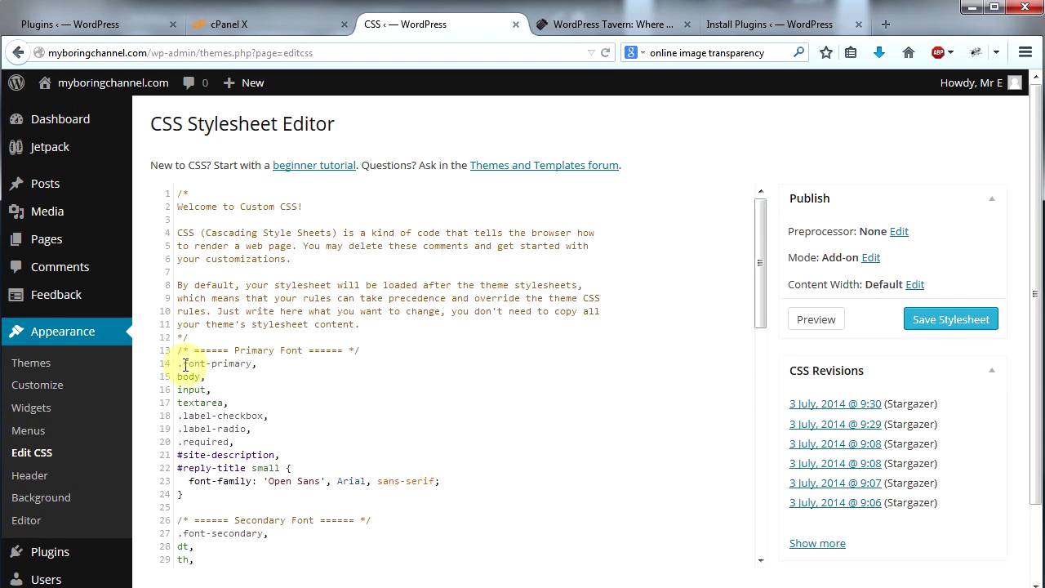
drag(176, 363, 294, 581)
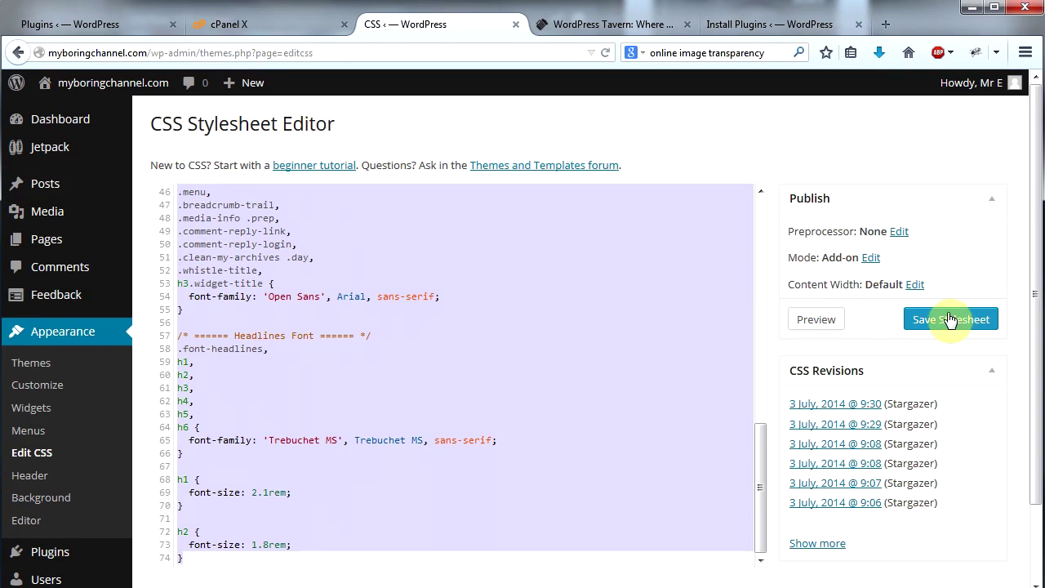
scroll(507, 390, up, 3)
click(504, 395)
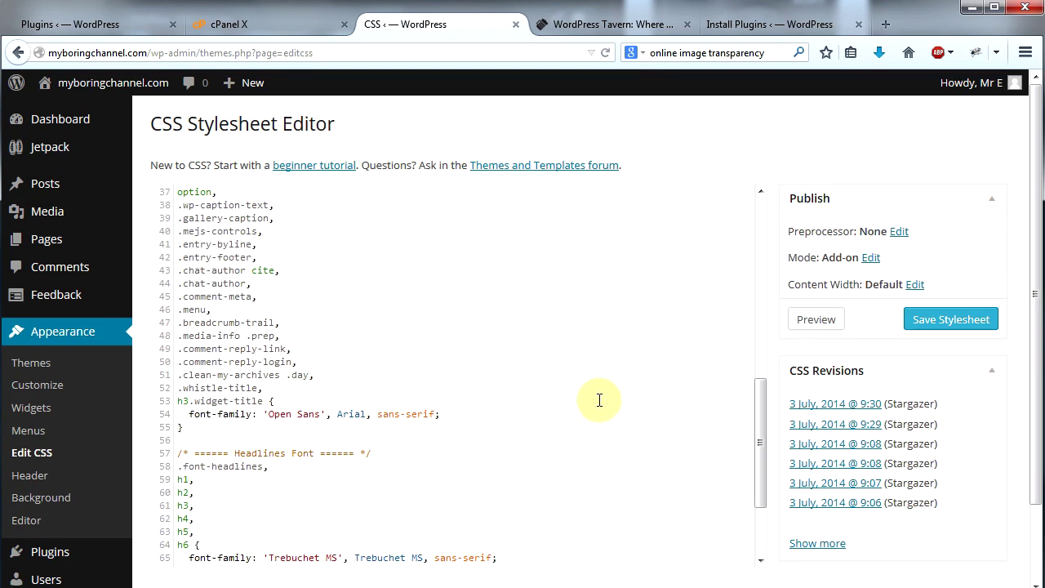
drag(754, 455, 759, 249)
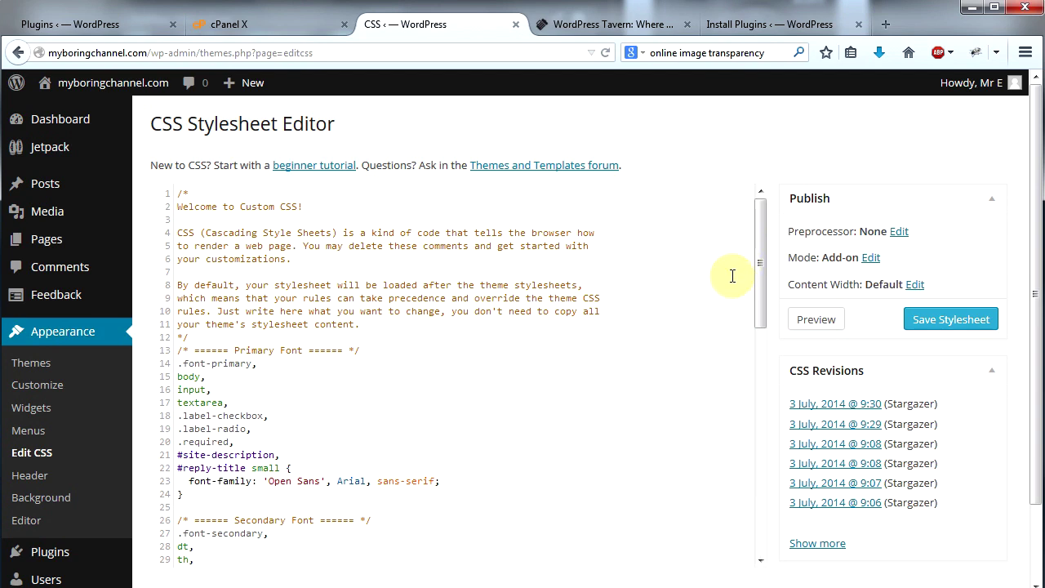